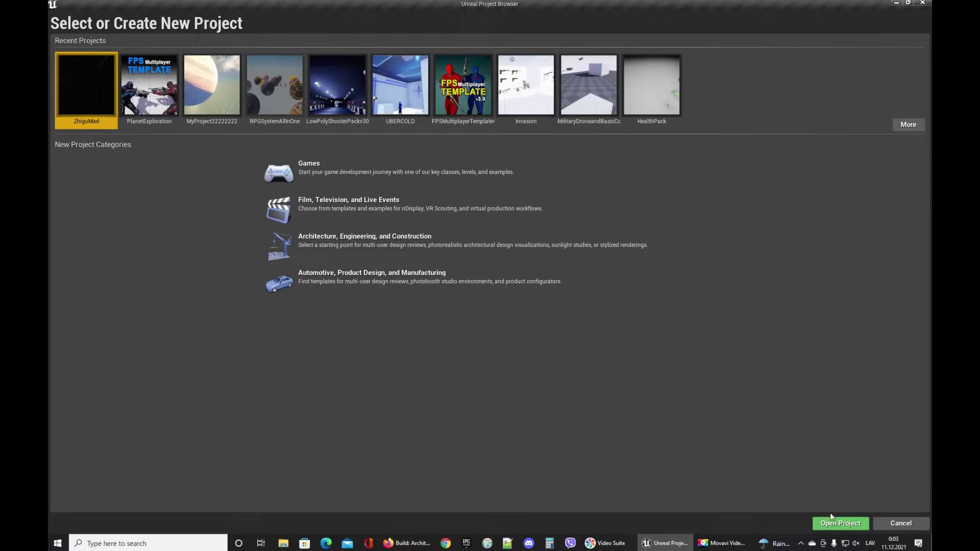
- Choose the Games category and the Third Person template for the new project
click(325, 167)
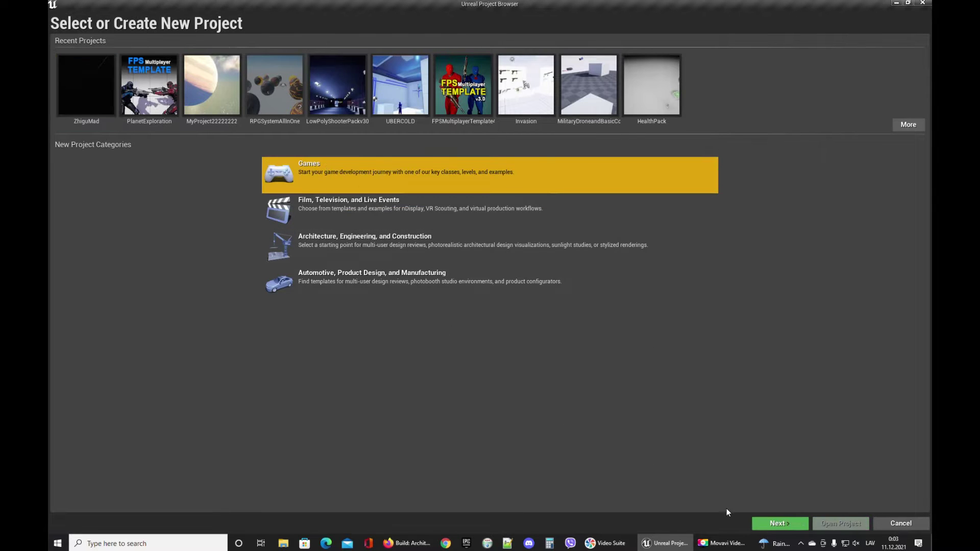
click(775, 526)
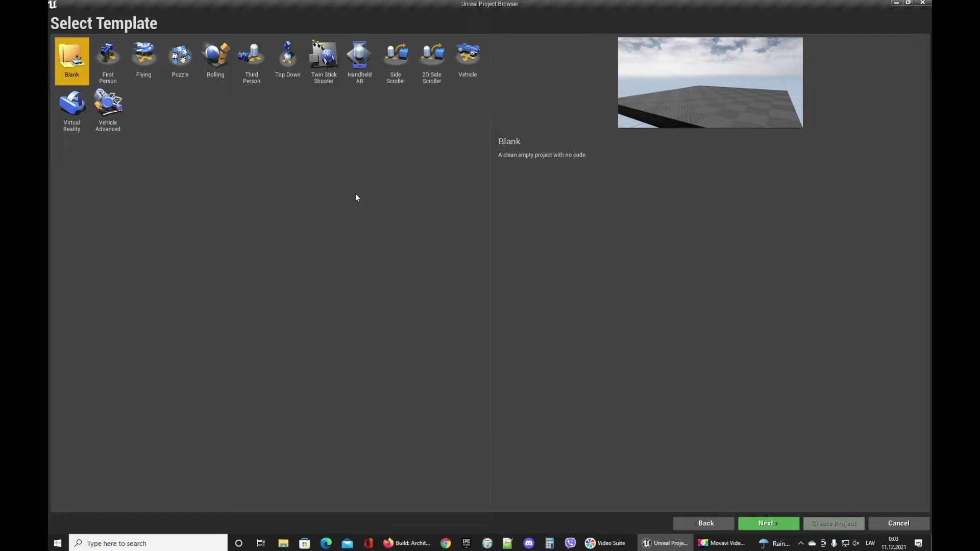
click(258, 62)
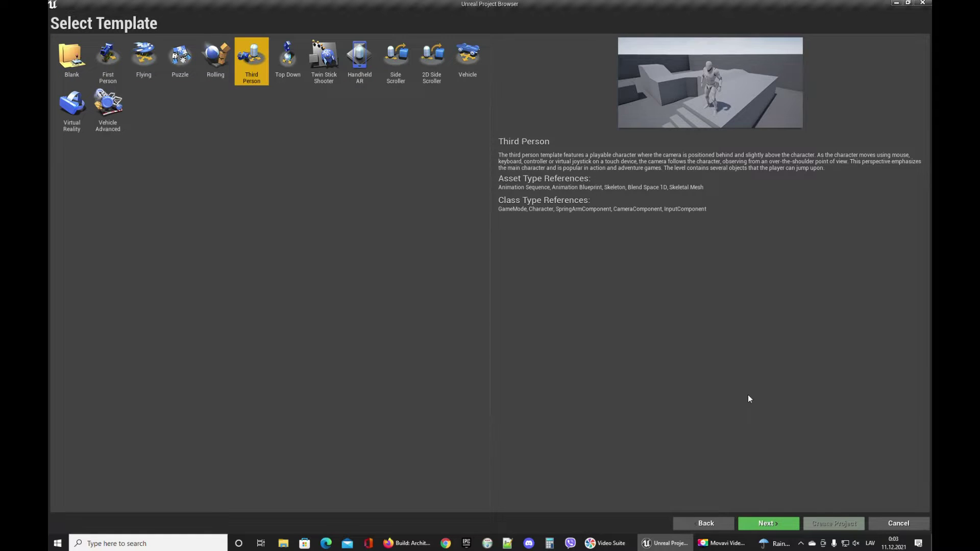
click(770, 525)
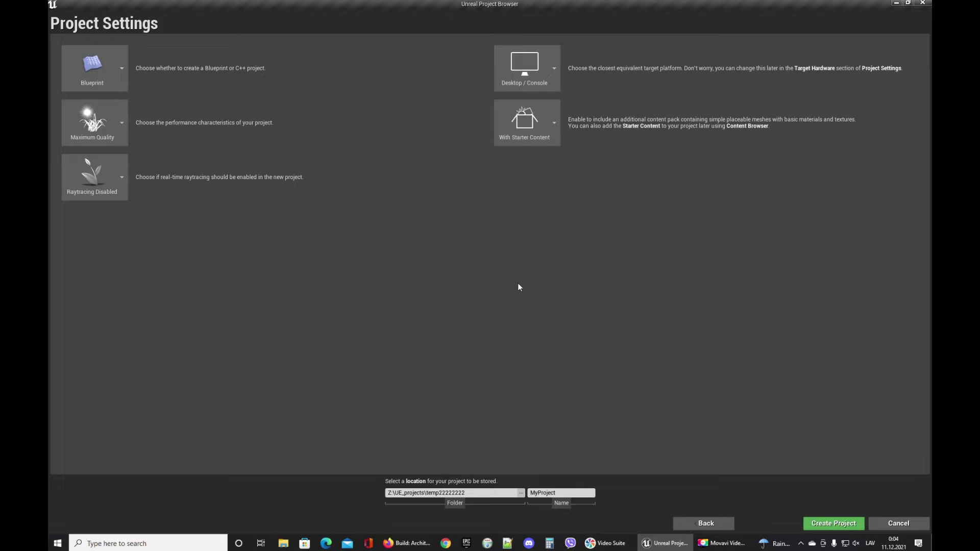
click(542, 492)
key(BackSpace)
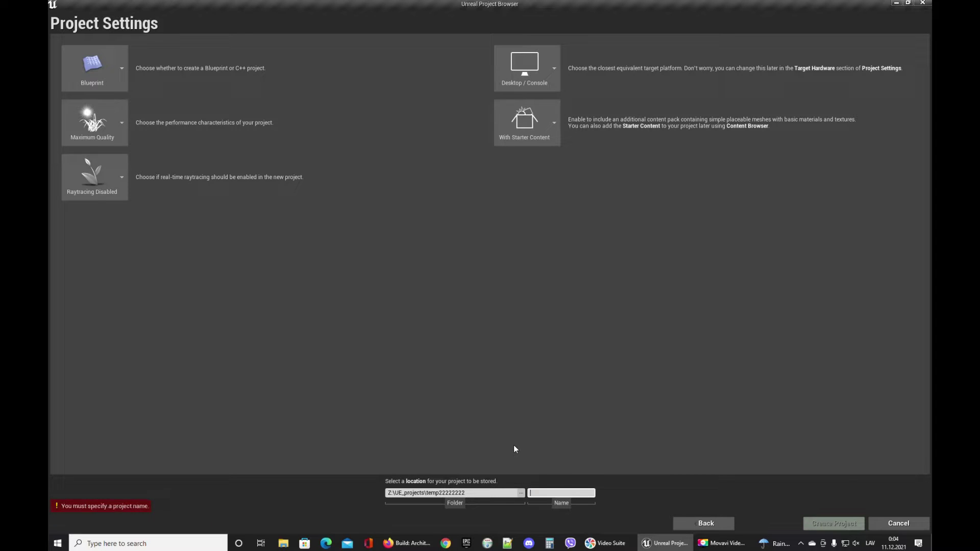
text(pr1212121212)
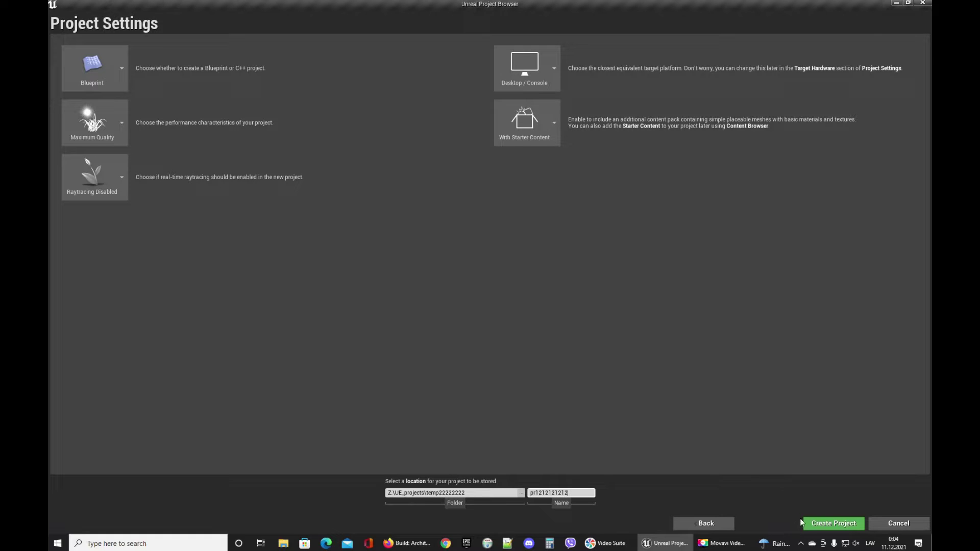
click(815, 528)
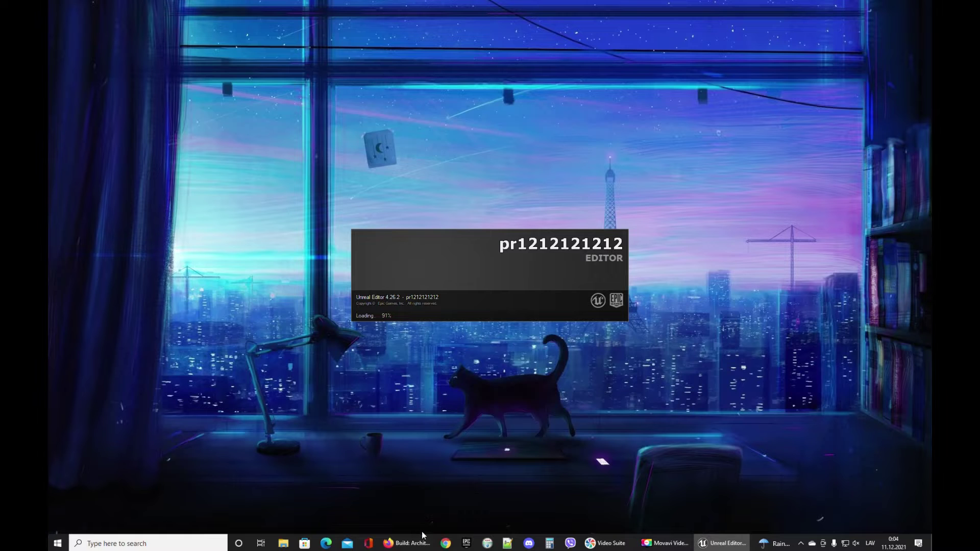
- Open the Unreal Marketplace store page in Firefox, then bring up the Epic Games Launcher library
click(406, 543)
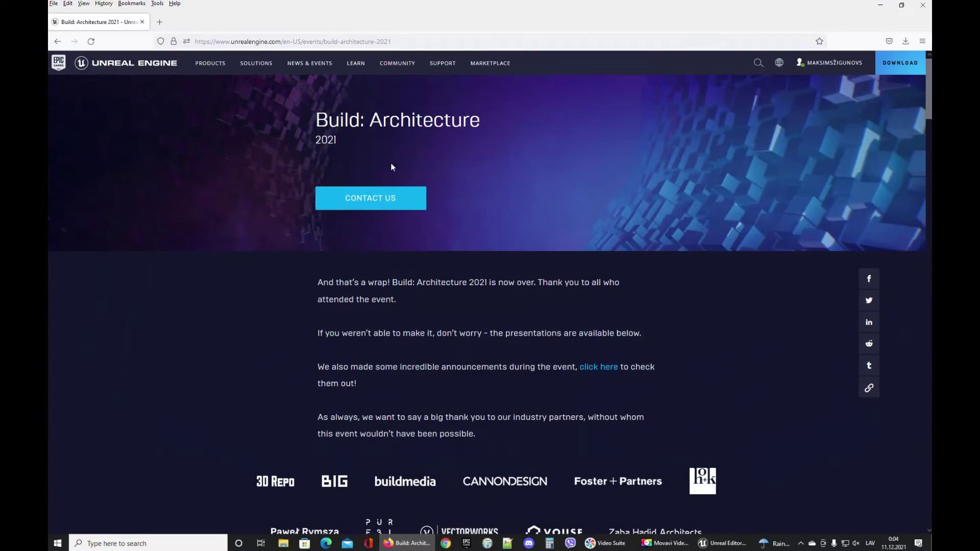
mouse_move(490, 63)
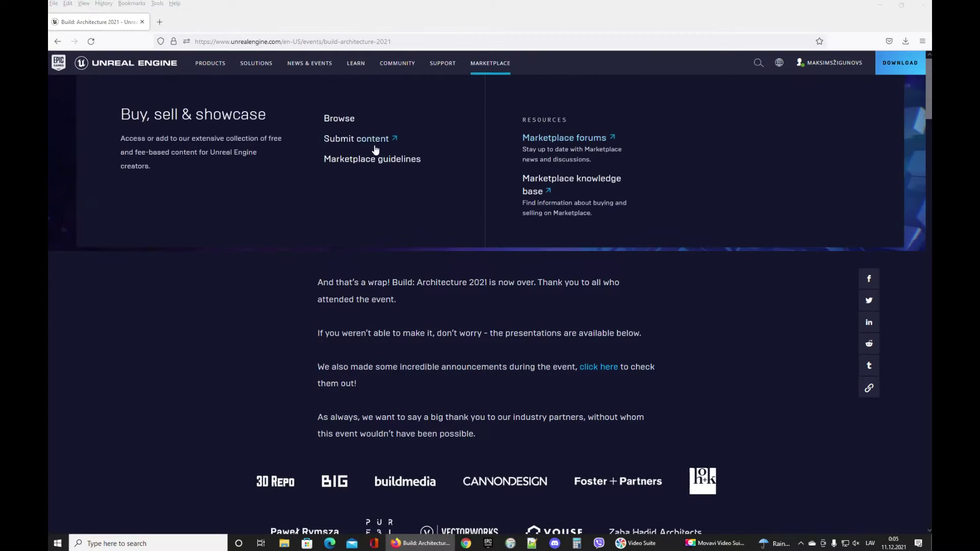
click(337, 119)
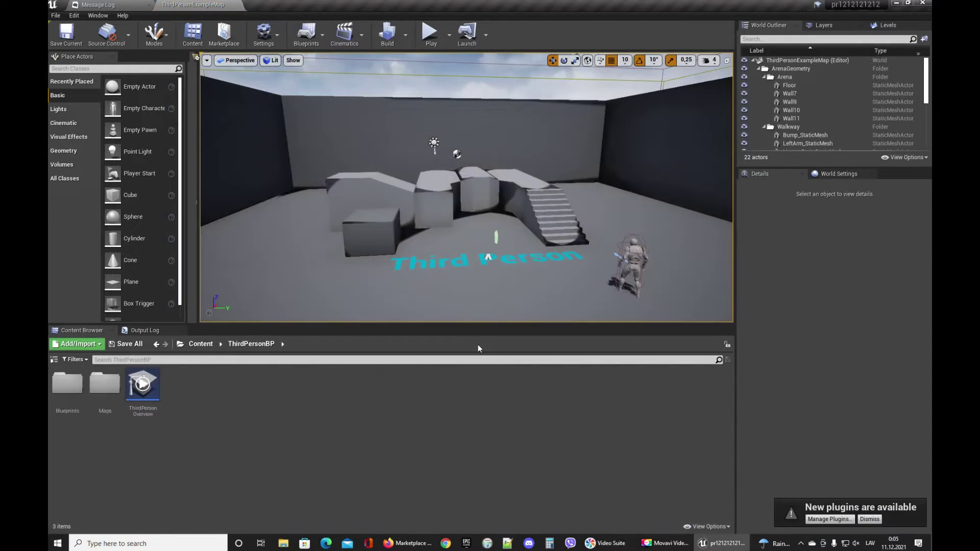
click(407, 543)
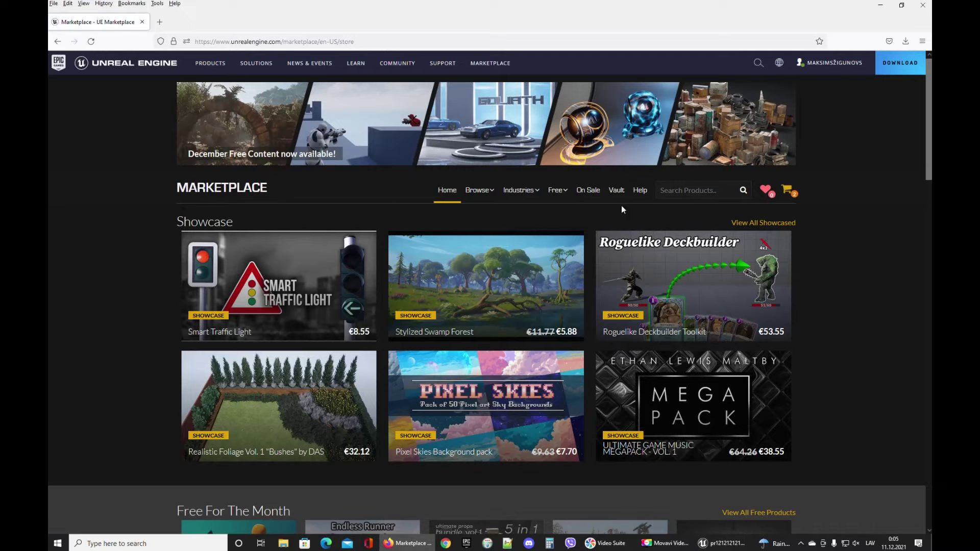
click(667, 194)
click(467, 544)
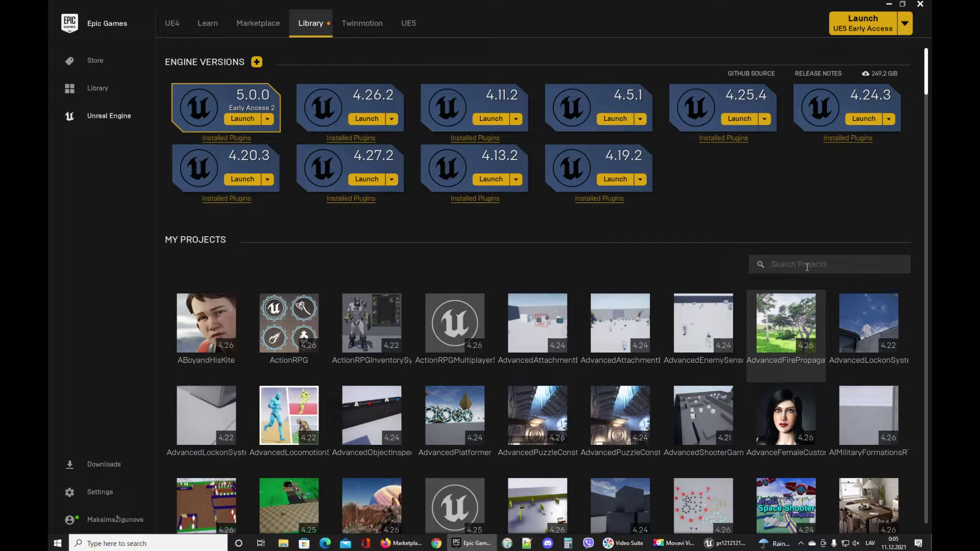
- Type 'aaaaaaaa' into the Search Projects box and scroll down the Library
click(807, 264)
text(aaaaaaaa)
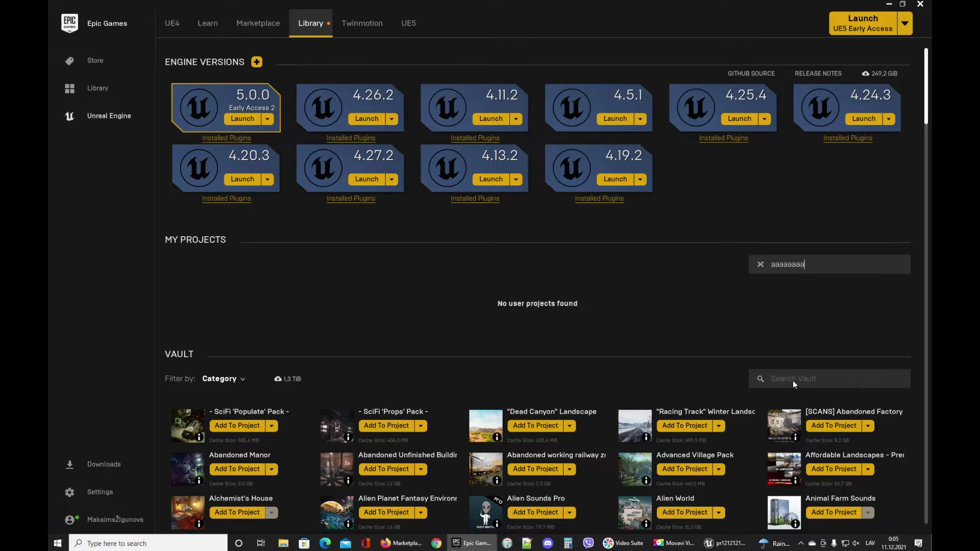
scroll(785, 370, down, 2)
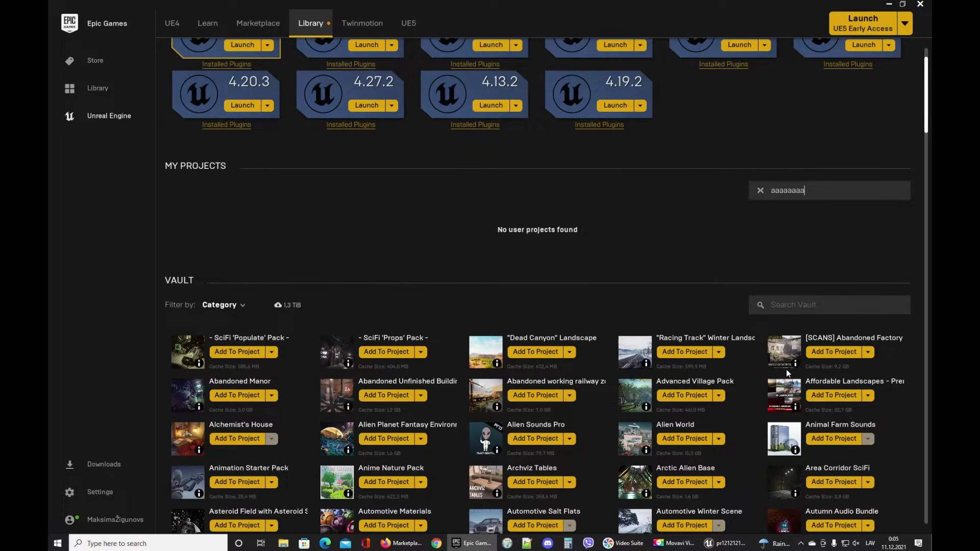
- Search the Vault for 'infi' to list Castle, Hideout, Temple and Village
click(799, 304)
text(infi)
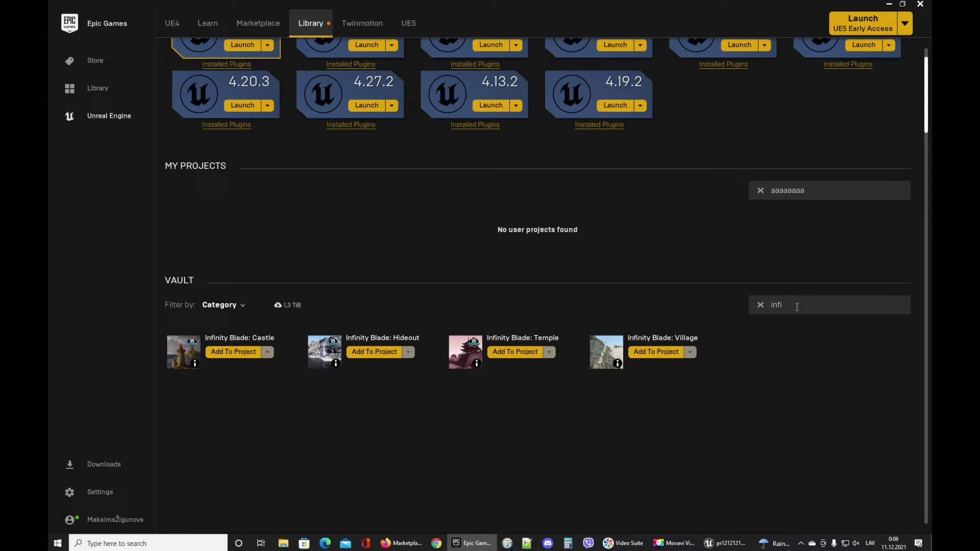
click(285, 543)
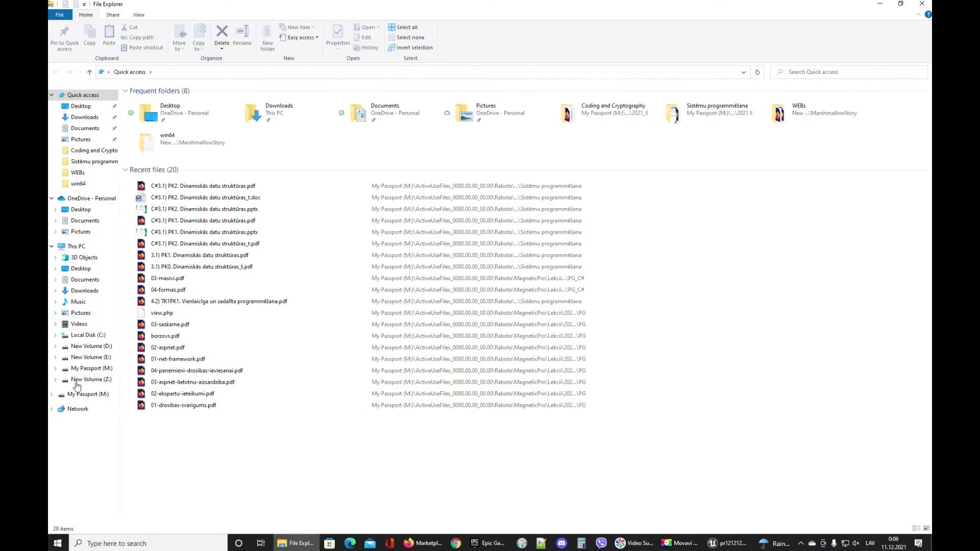
- In Z:\UE_projects\PlanetExploration\Content, select the InfinityBladeAdversaries and InfinityBladeWarriors folders
click(89, 380)
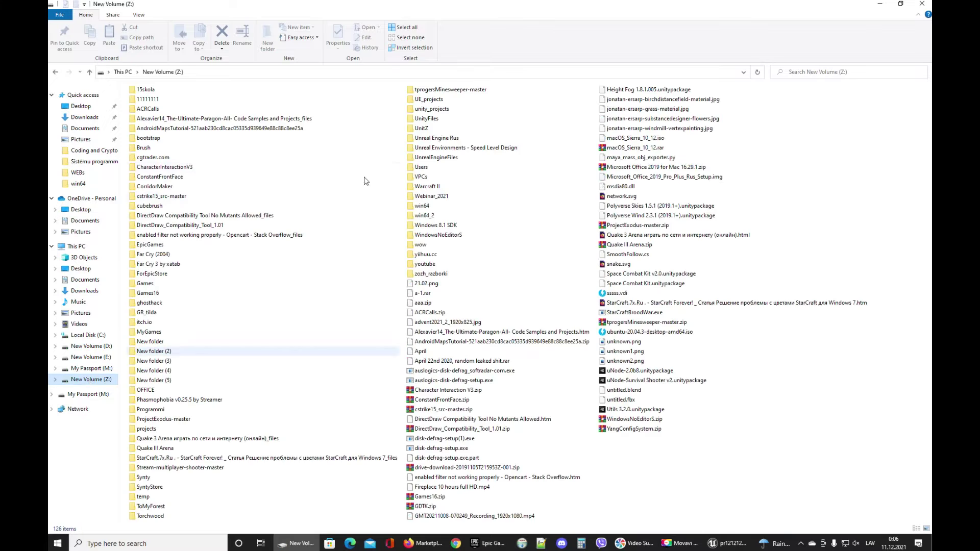
double_click(426, 102)
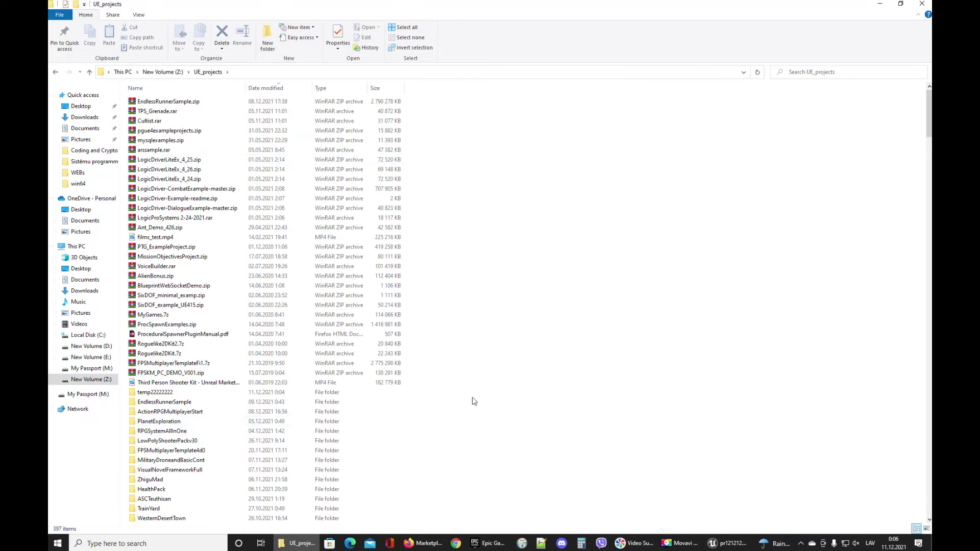
scroll(306, 403, down, 3)
click(158, 336)
double_click(157, 335)
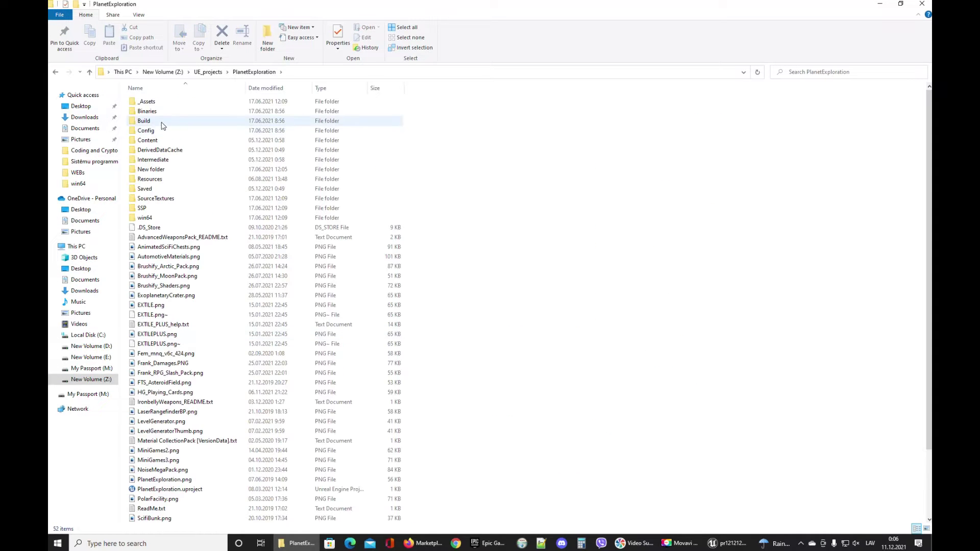
double_click(156, 135)
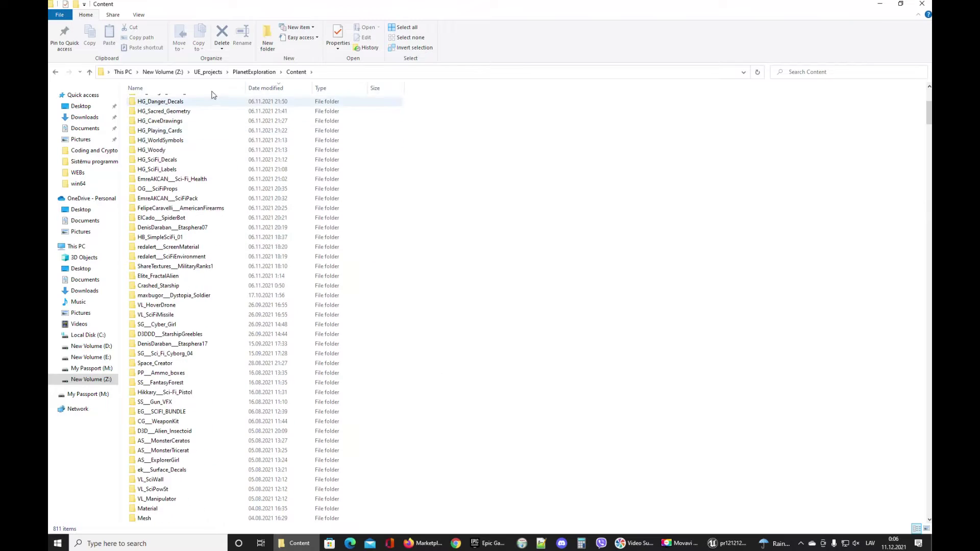
click(148, 88)
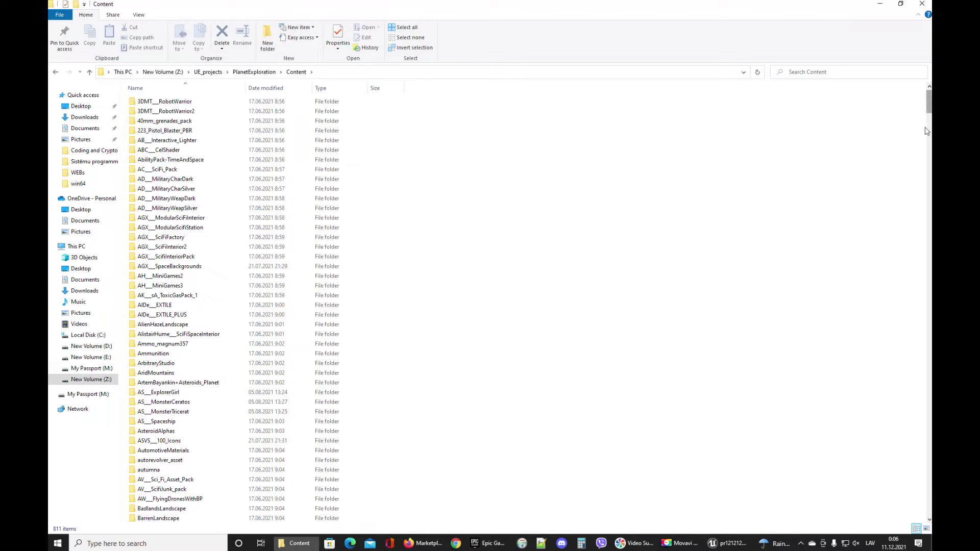
drag(929, 101, 880, 299)
click(183, 238)
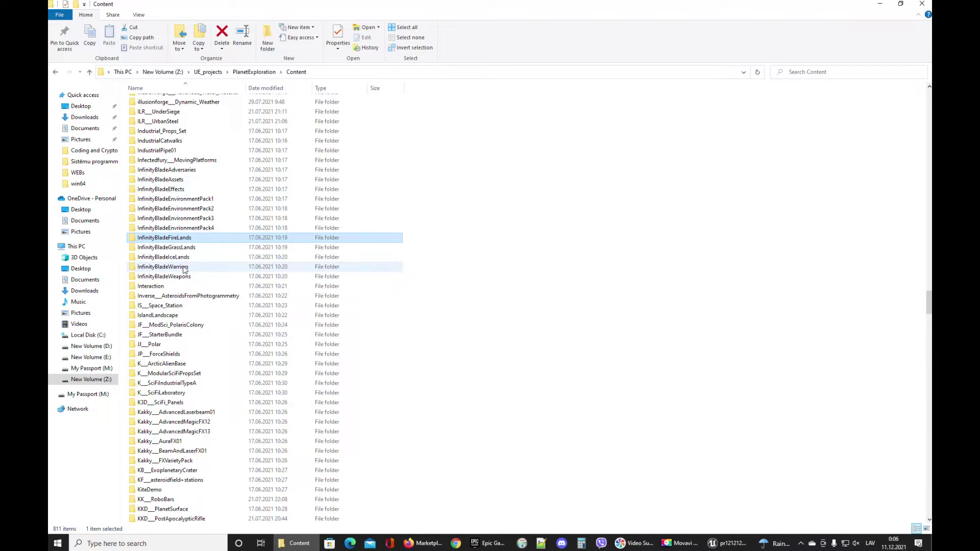
click(196, 173)
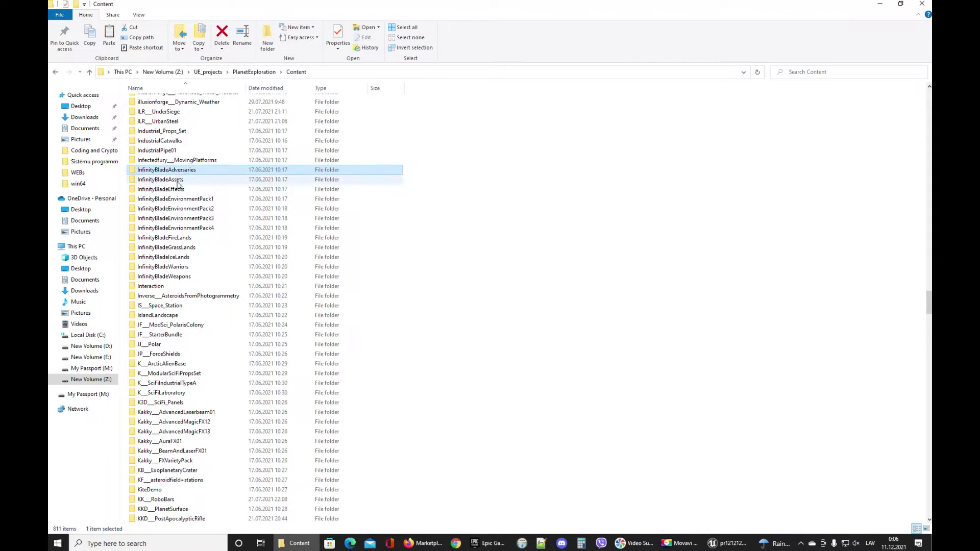
ctrl+click(172, 267)
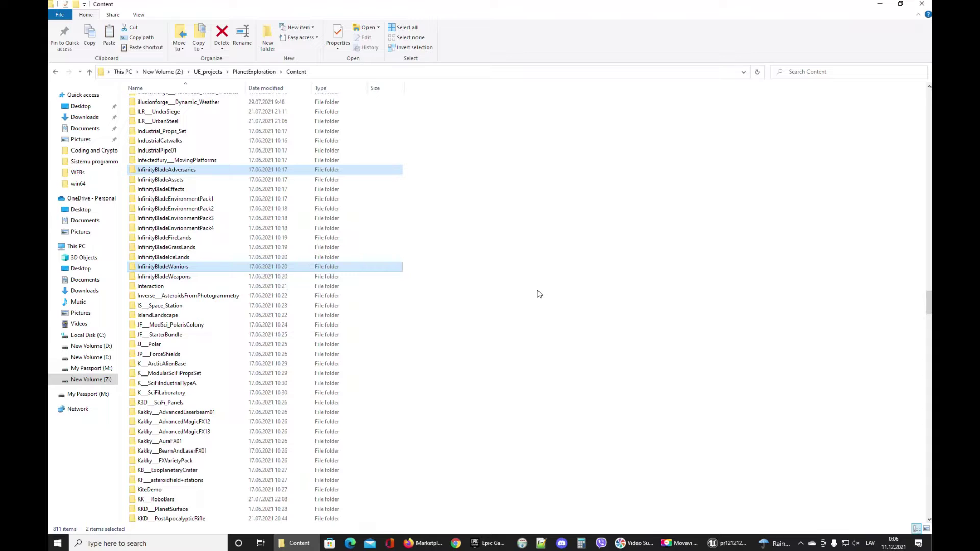
click(208, 72)
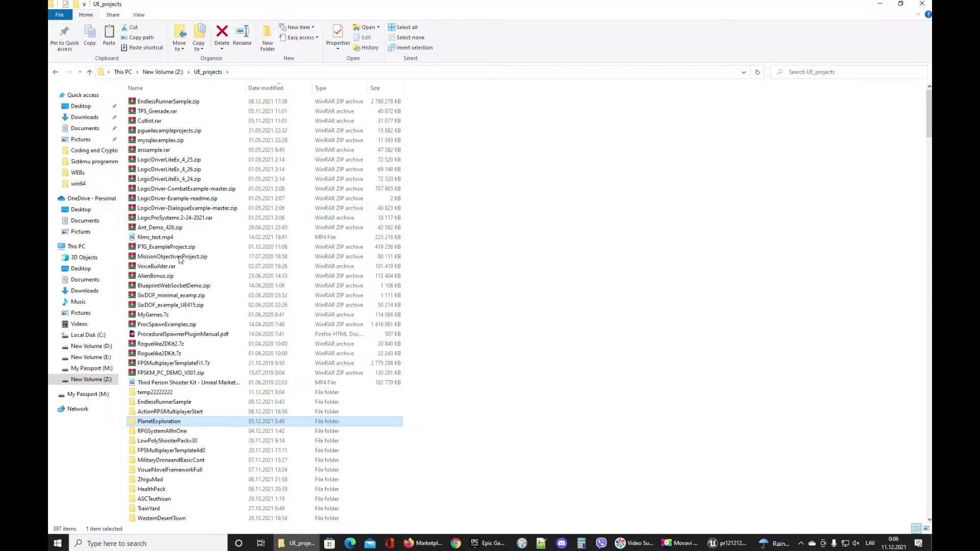
double_click(153, 392)
double_click(159, 112)
click(159, 111)
double_click(159, 111)
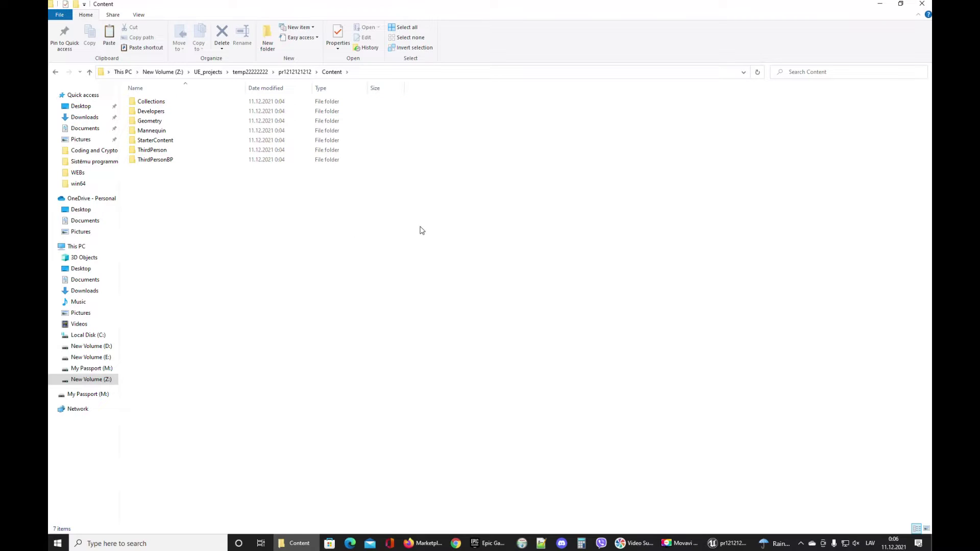
key(ctrl+v)
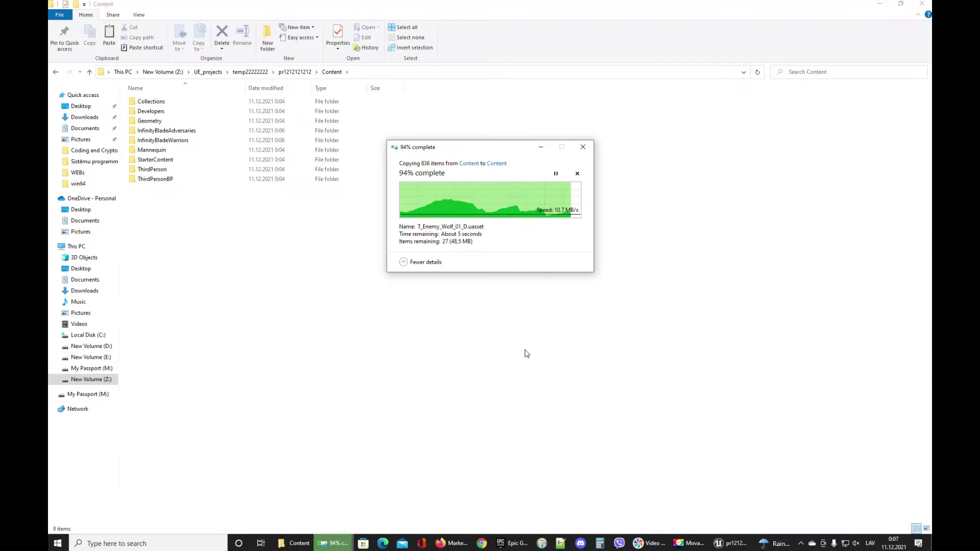
click(456, 304)
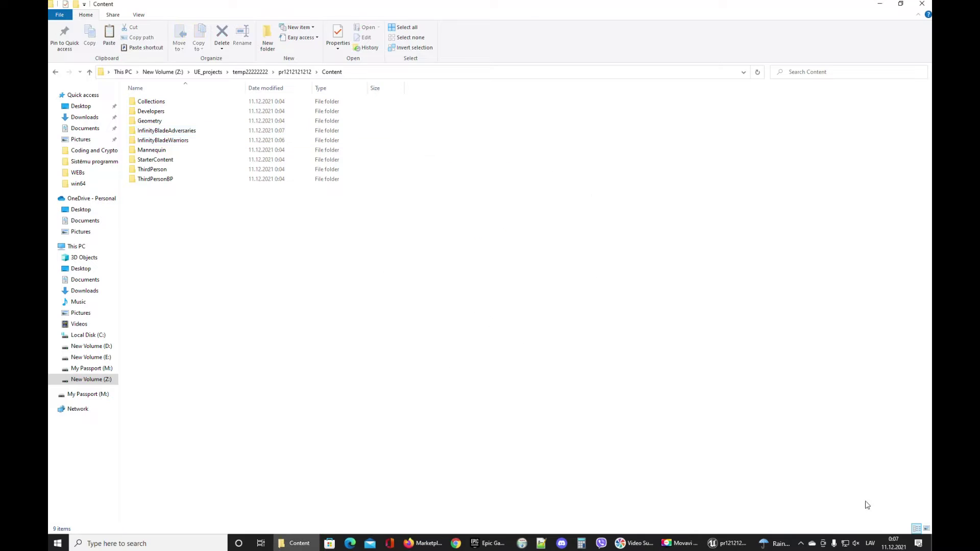
- Open the Overview map from Content > InfinityBladeAdversaries > Maps
click(727, 543)
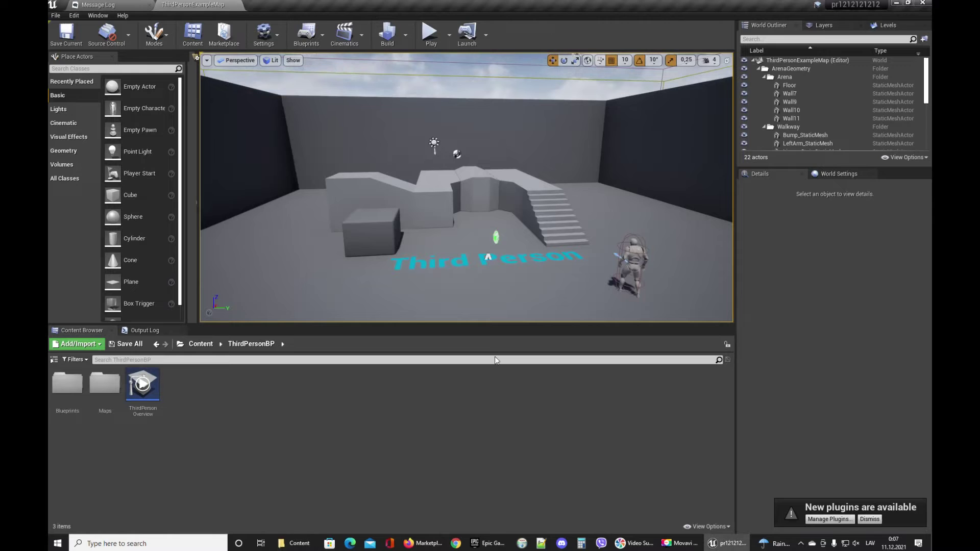
click(197, 345)
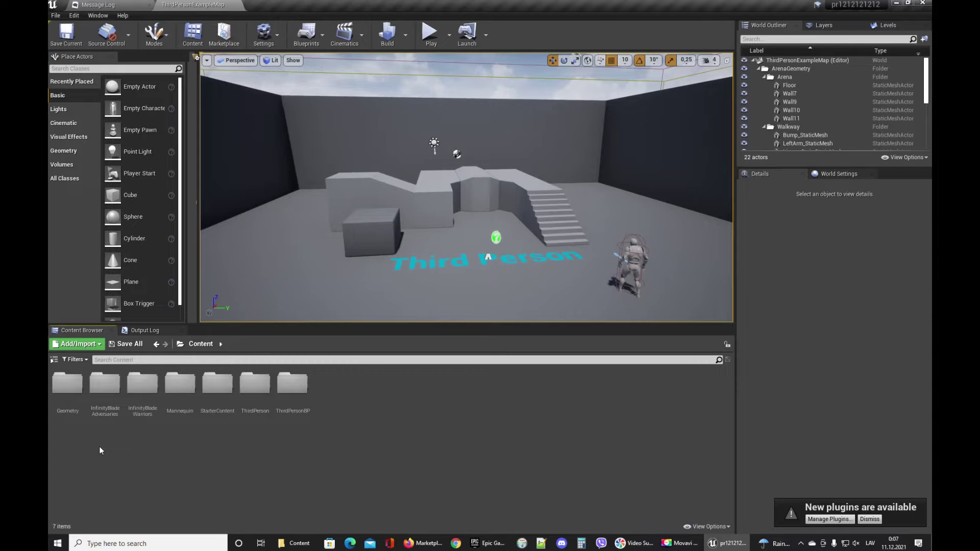
double_click(103, 415)
double_click(104, 409)
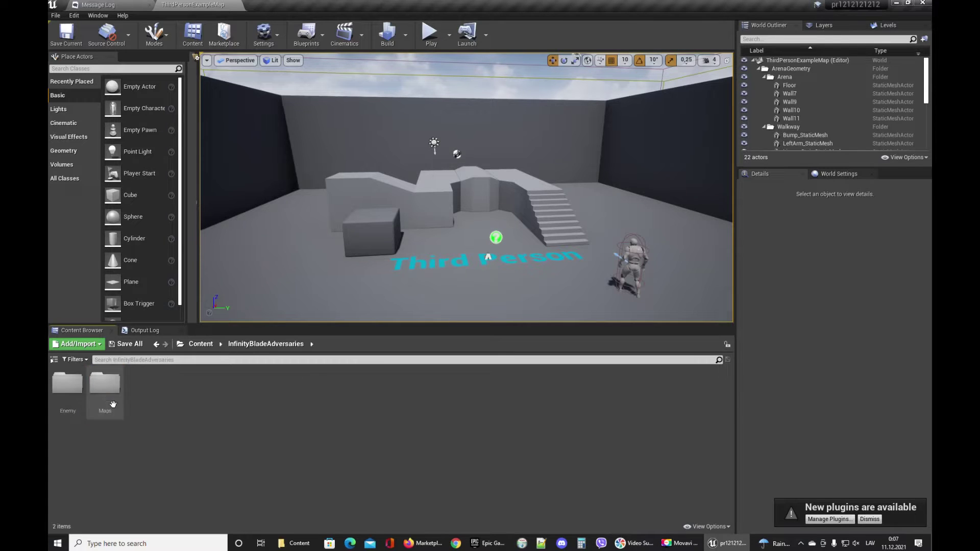
double_click(104, 403)
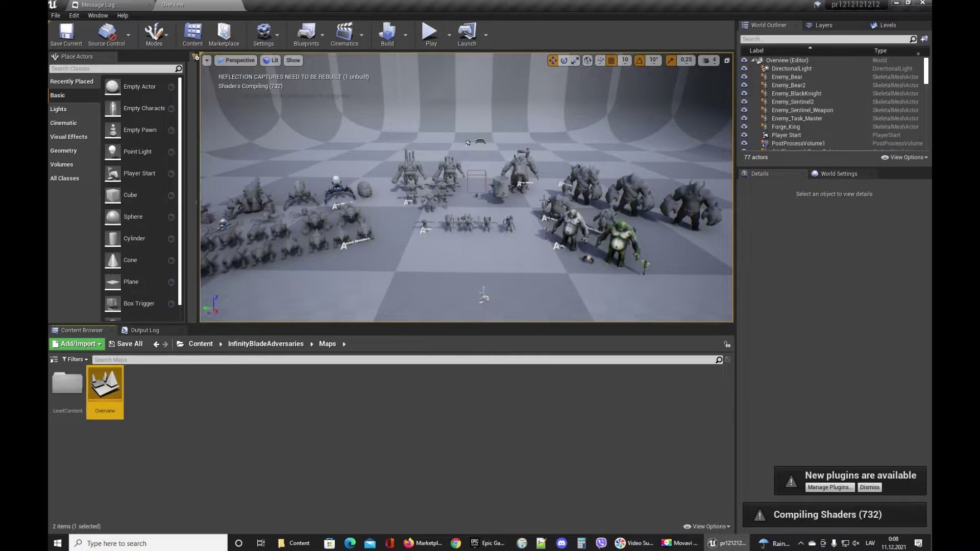
- Fly past the troll, grunt, crystal spider and Forest Monsters, then return to Content
right_drag(522, 217, 475, 240)
key(w)
key(s)
key(w)
key(s)
key(w)
key(s)
key(w)
key(s)
key(w)
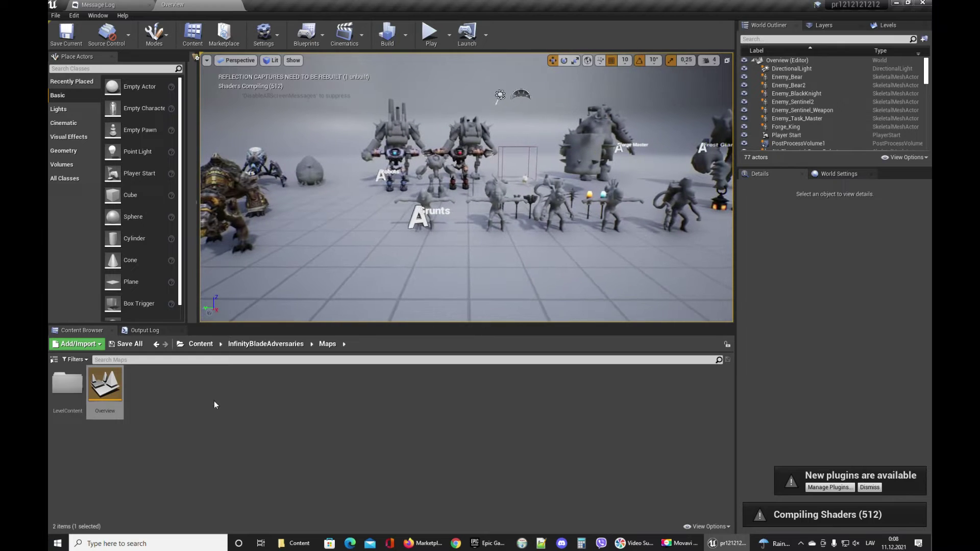
click(202, 345)
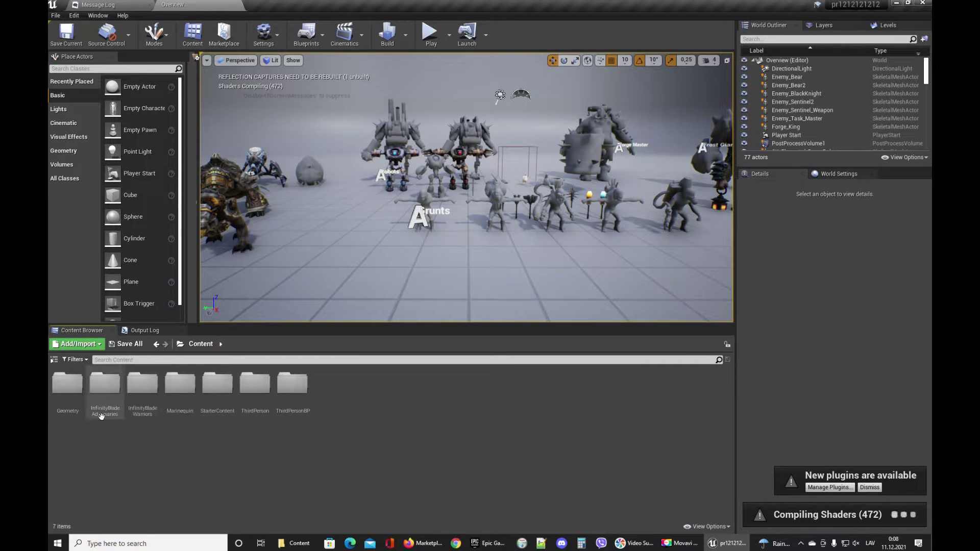
- Open the Overview map from Content > InfinityBladeWarriors > Maps
click(143, 406)
double_click(144, 406)
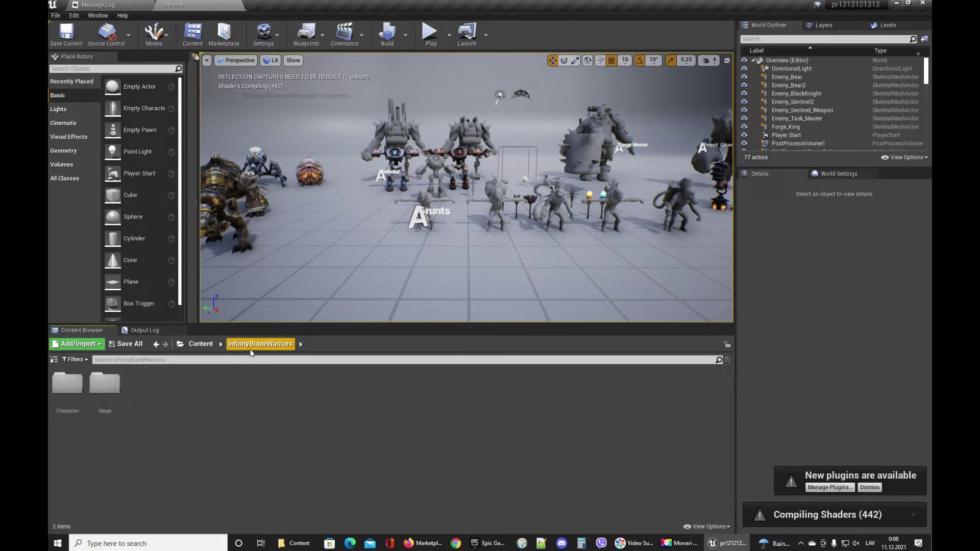
double_click(104, 385)
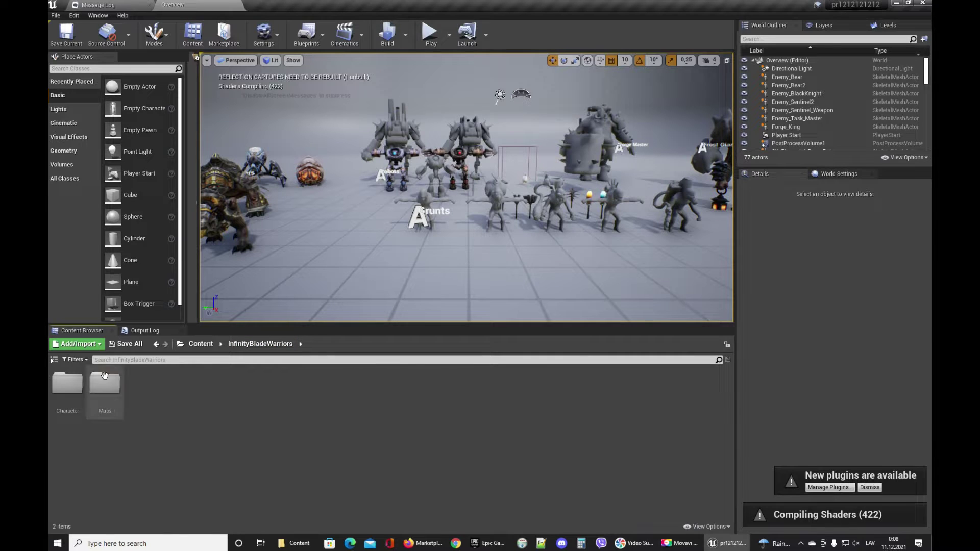
double_click(104, 387)
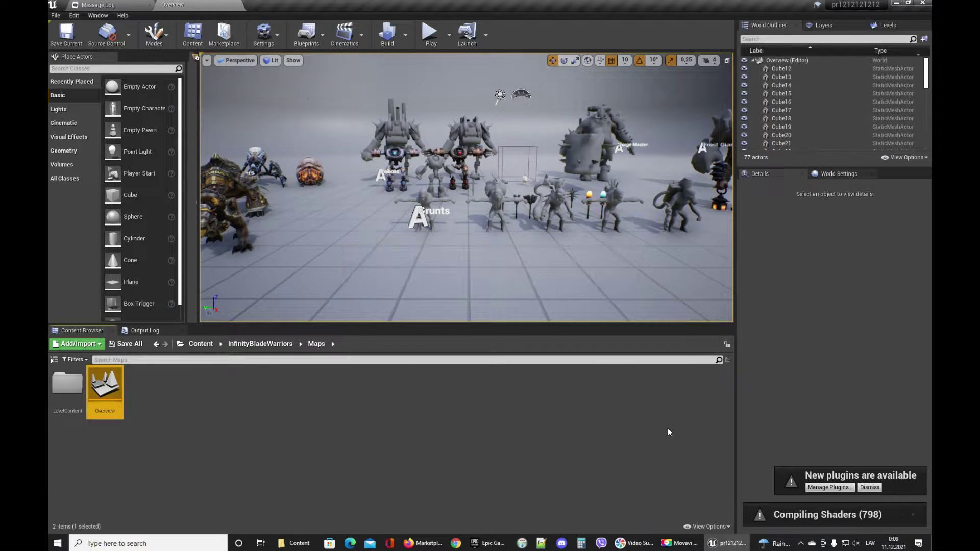
- Select the green-armoured warrior and browse to its SK_CharM_Warrior mesh in CompleteCharacters
right_drag(571, 275, 566, 208)
key(w)
key(s)
key(w)
key(q)
key(w)
key(s)
click(497, 145)
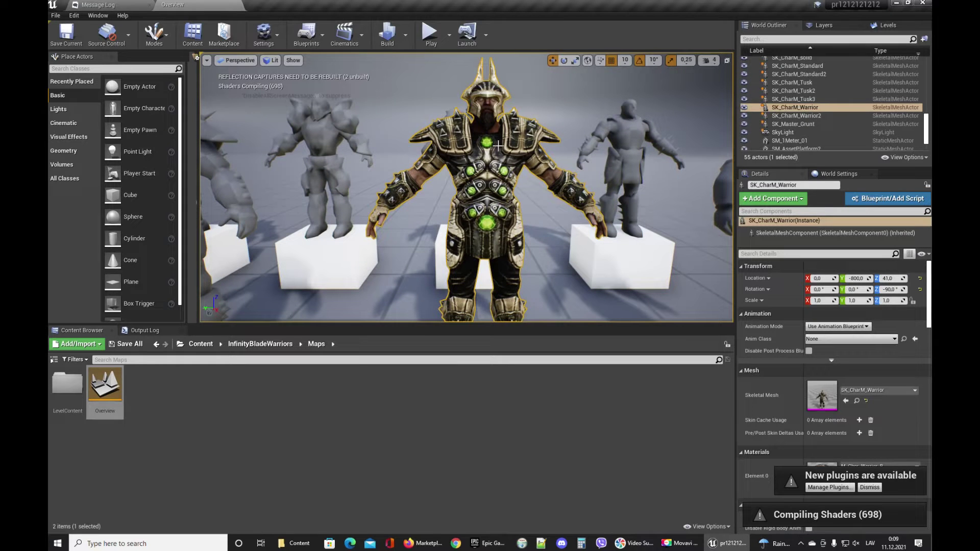
right_drag(615, 282, 571, 230)
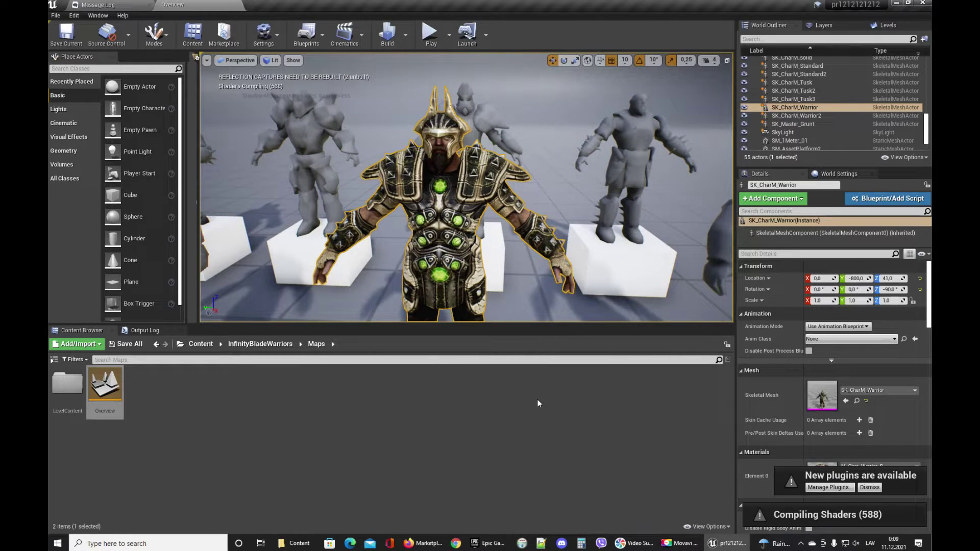
click(857, 400)
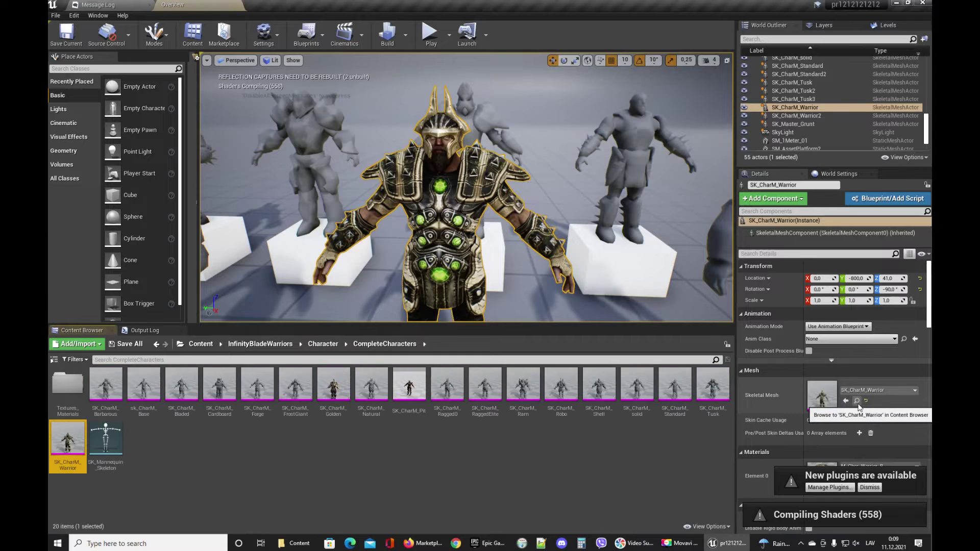
- Open SK_CharM_Warrior in Skeleton mode and inspect the left-arm, hand and finger bones
double_click(66, 439)
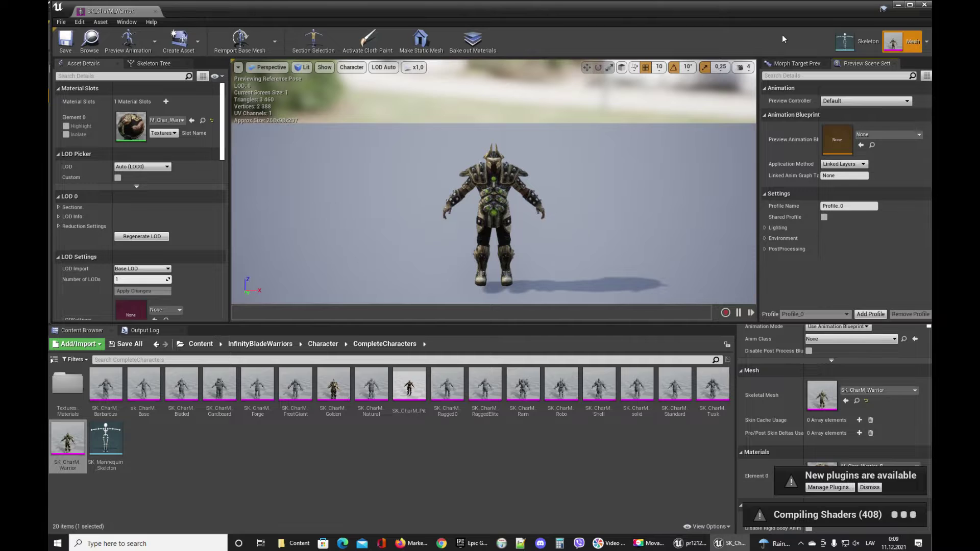
click(856, 46)
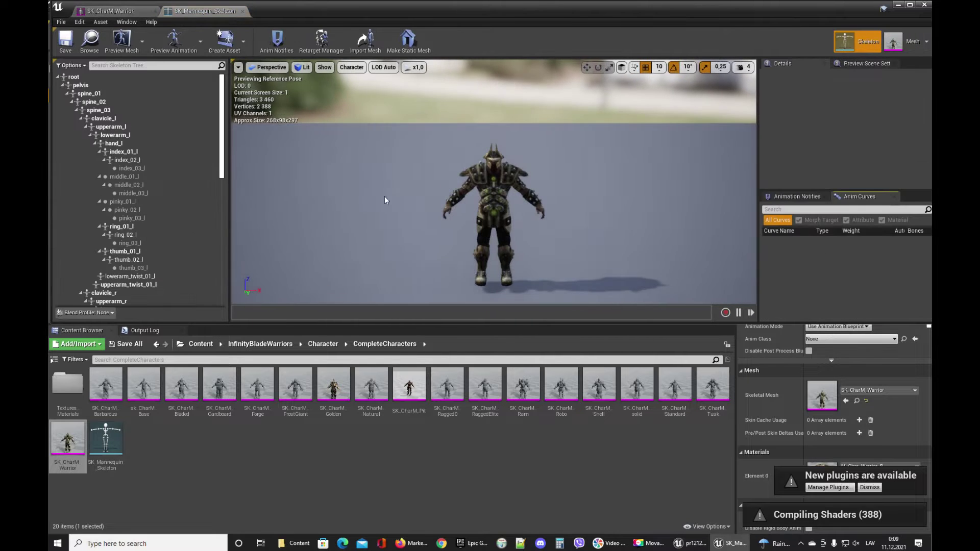
click(76, 77)
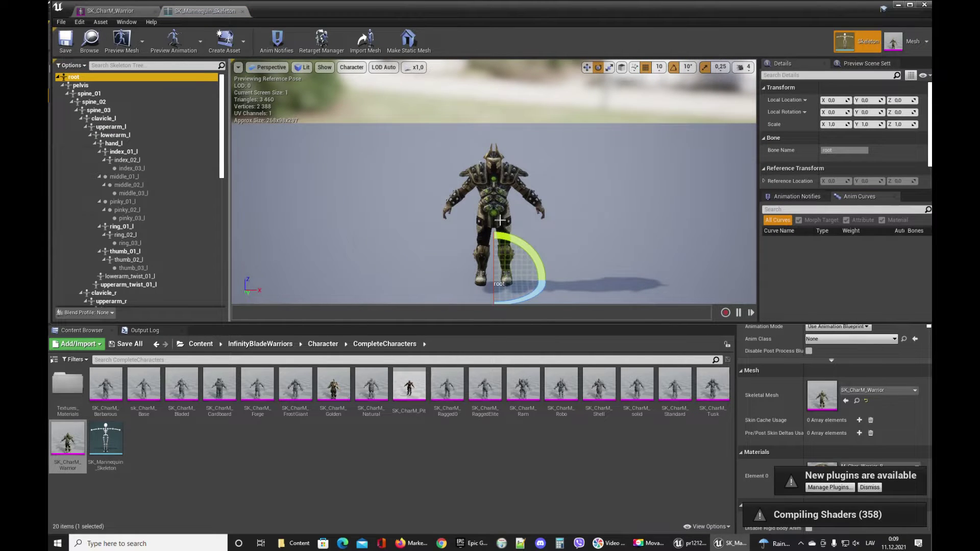
click(95, 101)
click(116, 135)
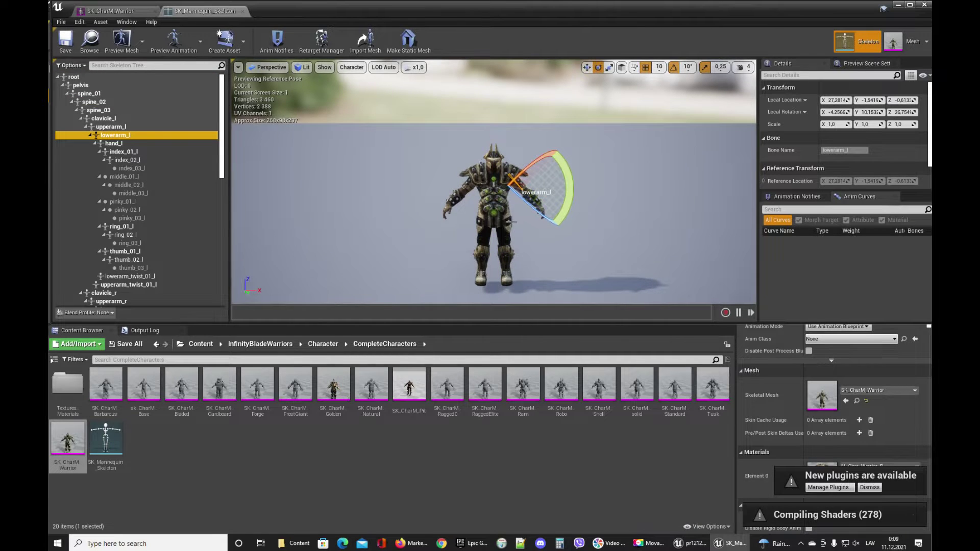
scroll(487, 184, up, 5)
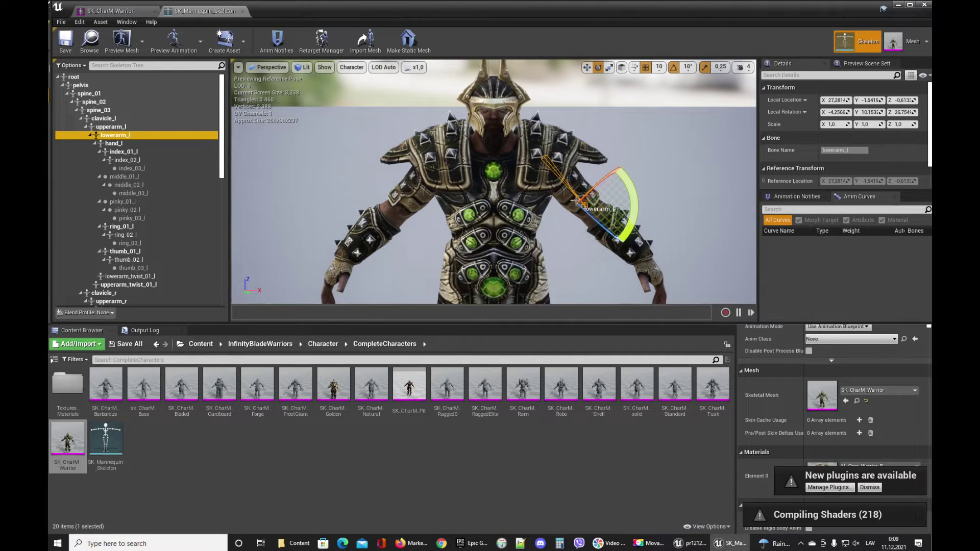
click(115, 144)
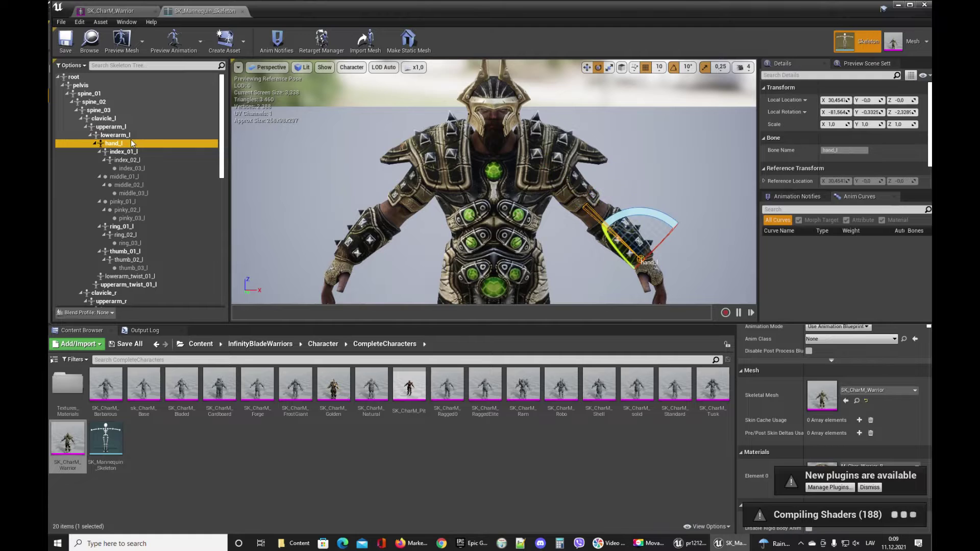
click(128, 152)
click(128, 161)
key(Up)
key(Up)
key(Up)
key(Up)
key(Up)
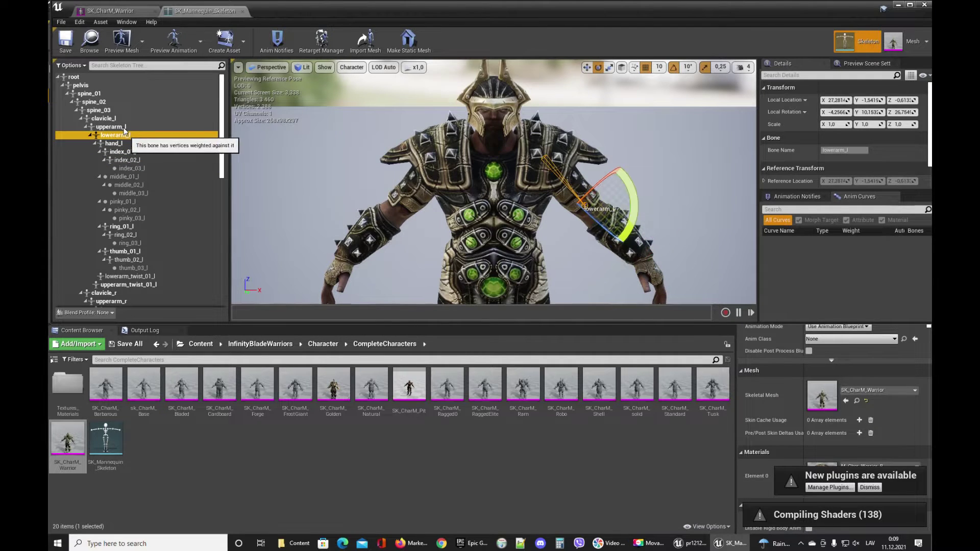
click(130, 126)
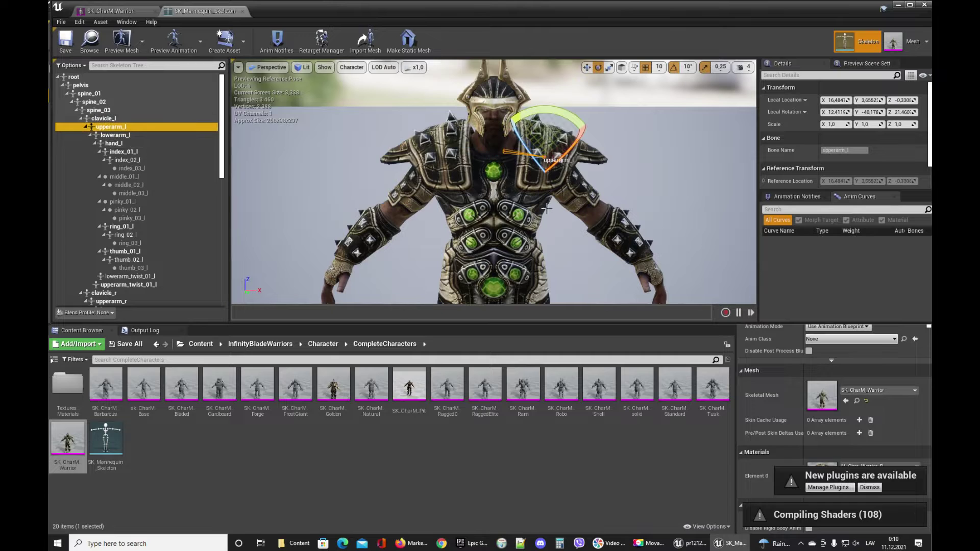
key(Down)
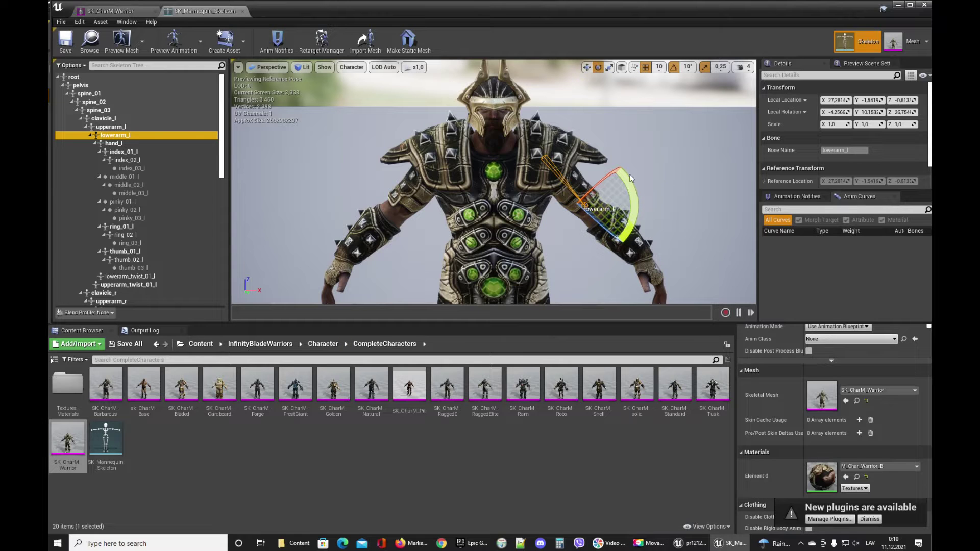
- Compare the mesh and skeleton views, recheck the root bone, and minimize the editor
right_drag(632, 179, 625, 175)
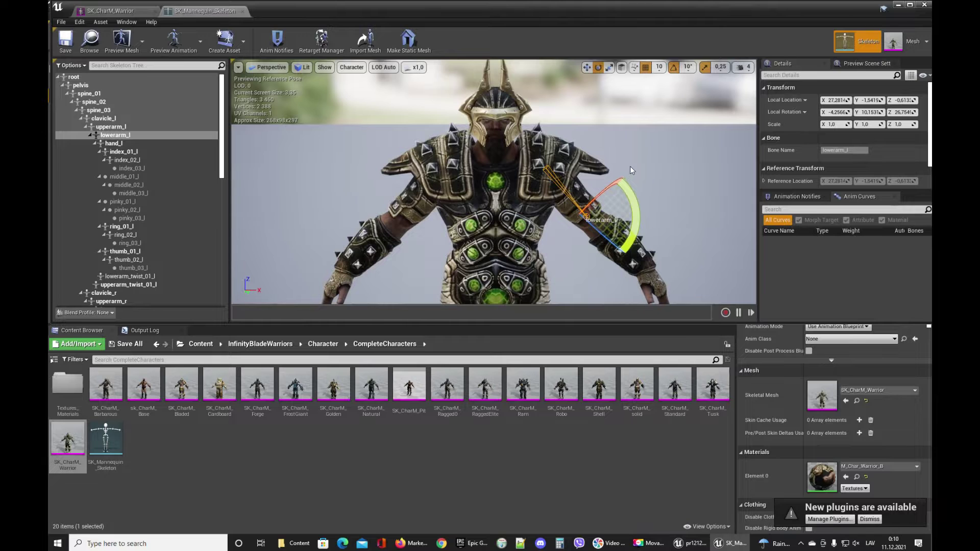
scroll(631, 170, down, 4)
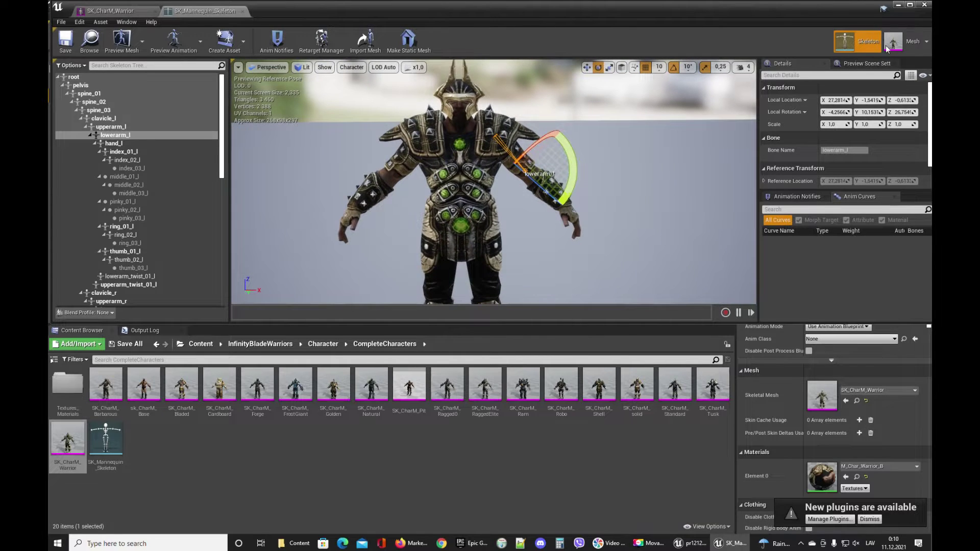
click(888, 47)
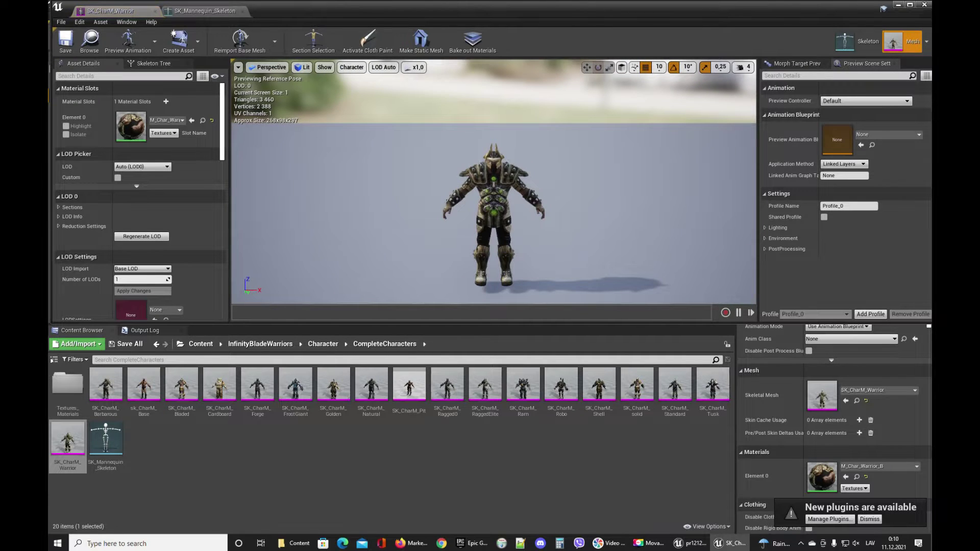
click(857, 42)
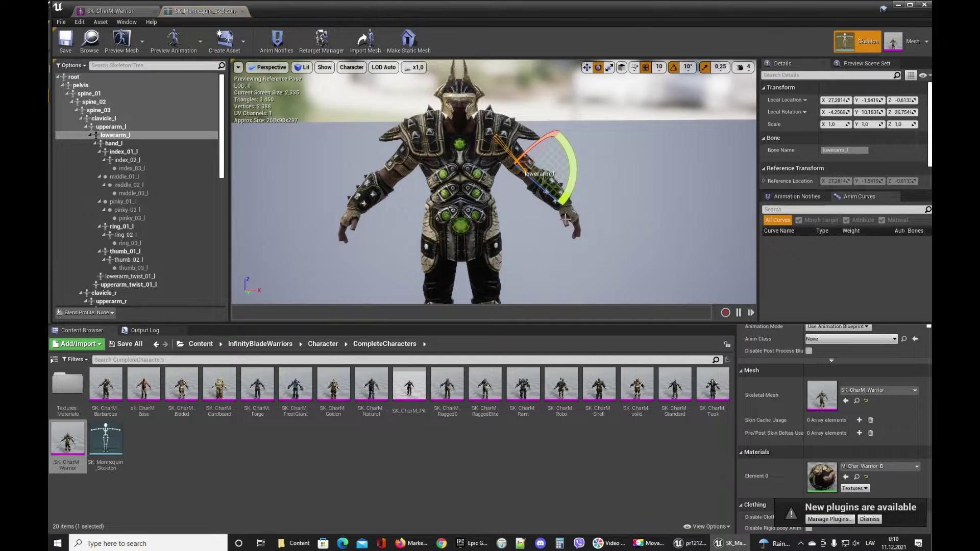
scroll(589, 114, down, 5)
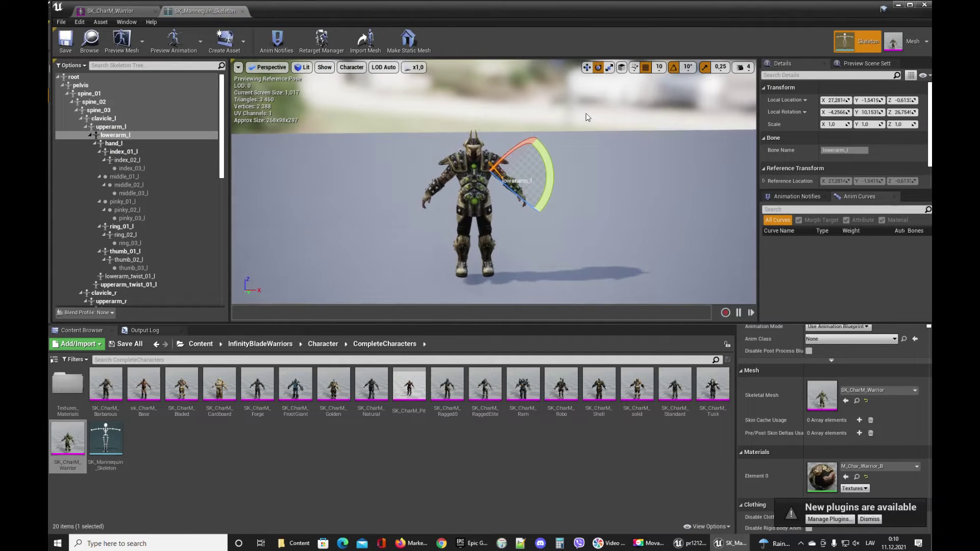
click(138, 76)
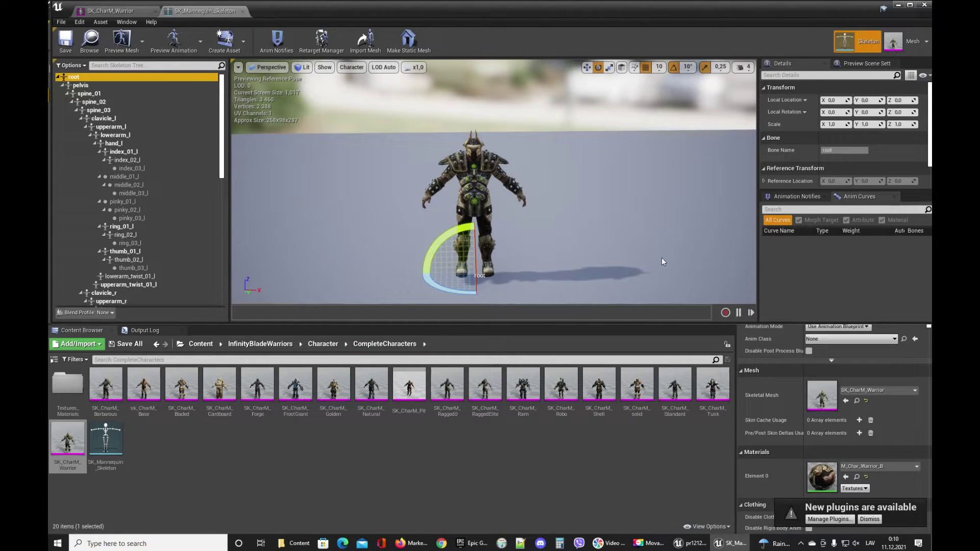
click(898, 8)
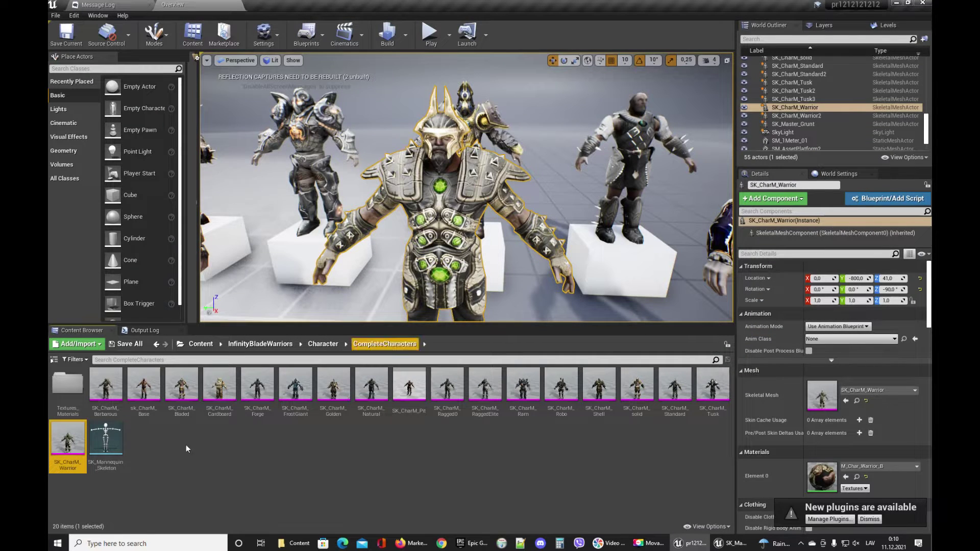
- Filter the top-level Content folder to show only Level assets
click(200, 344)
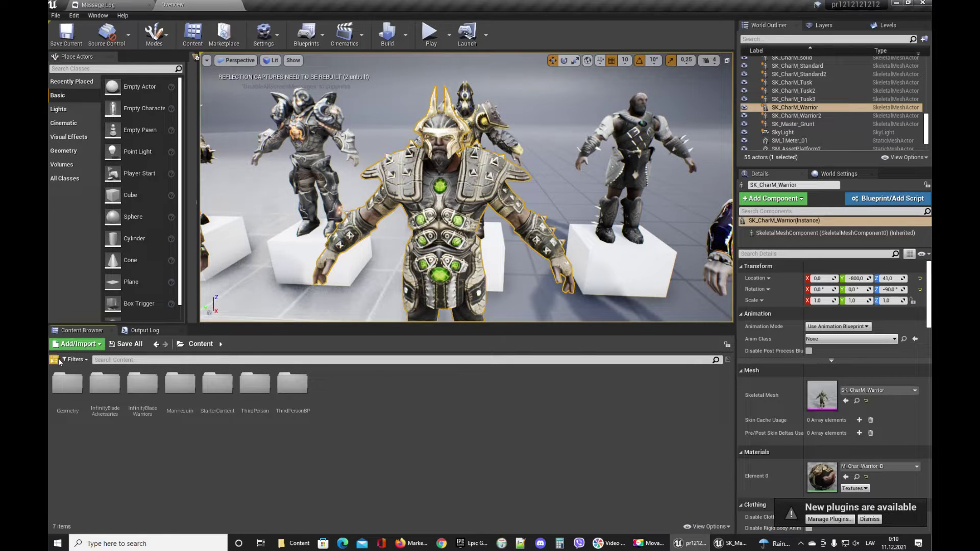
click(54, 359)
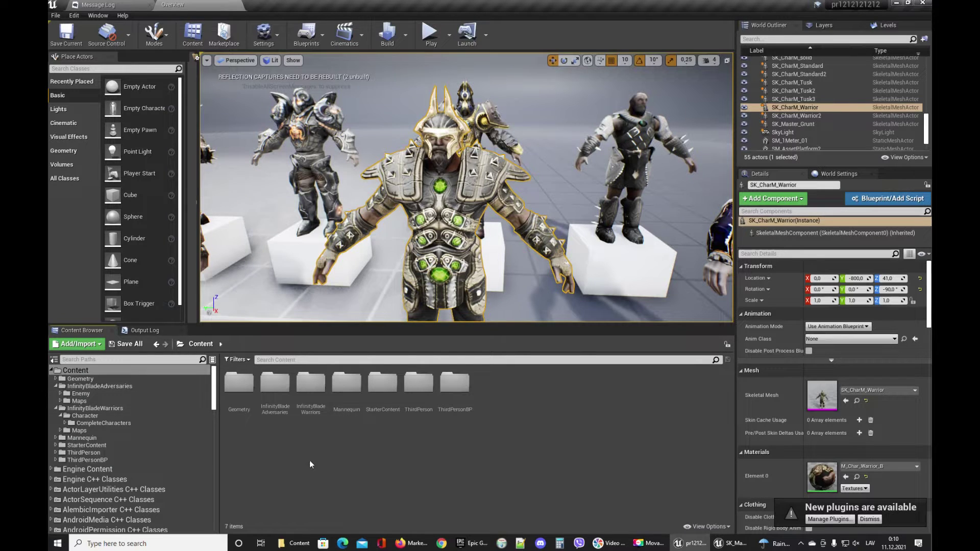
click(54, 359)
click(77, 360)
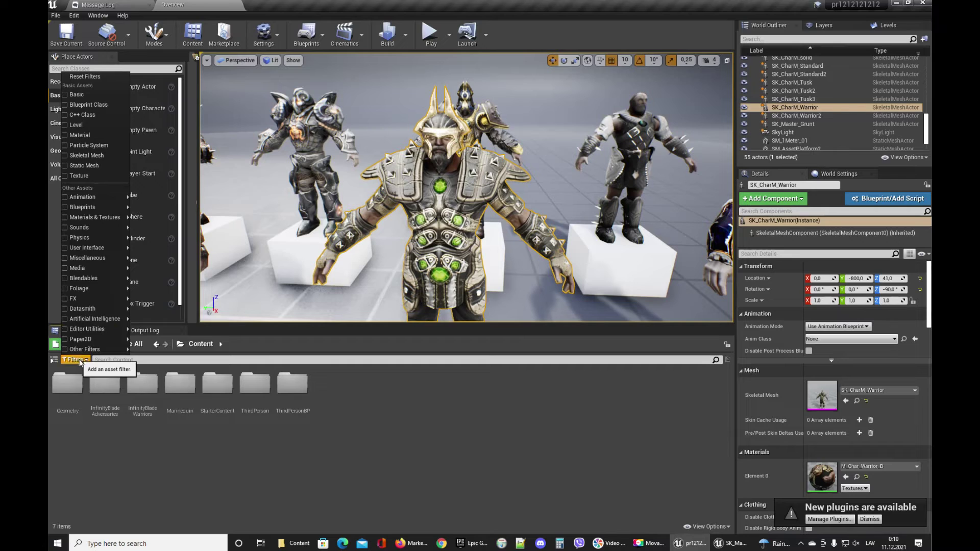
click(84, 125)
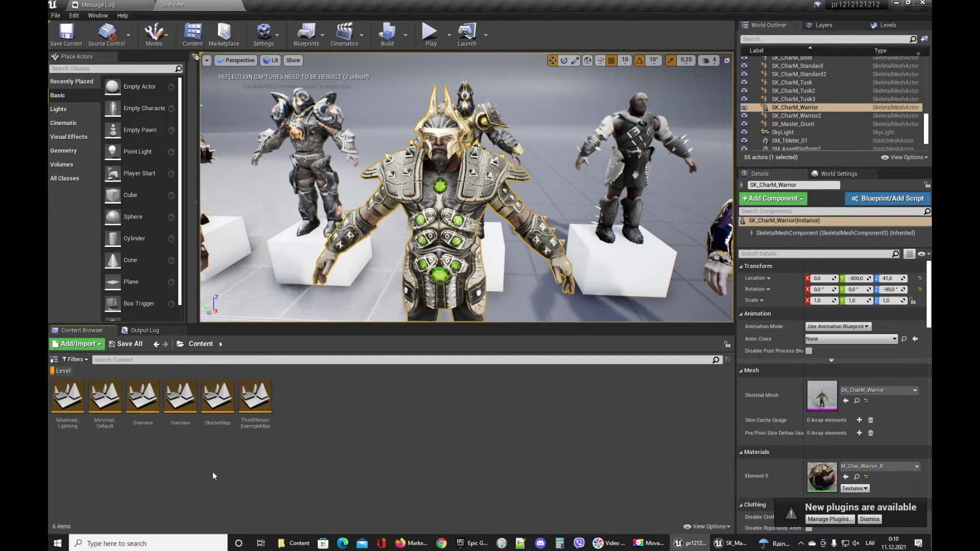
- Load StarterMap, then Overview, and finally ThirdPersonExampleMap
double_click(227, 409)
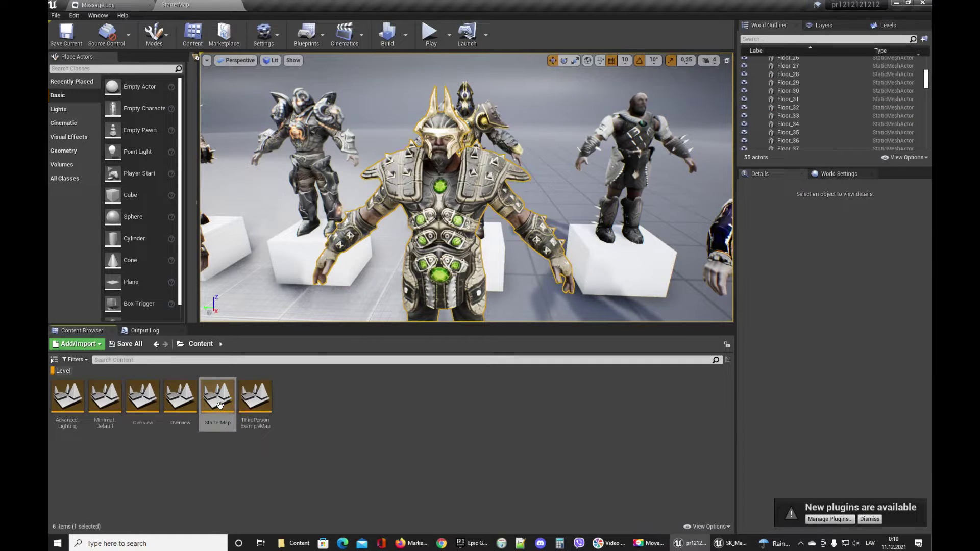
double_click(179, 398)
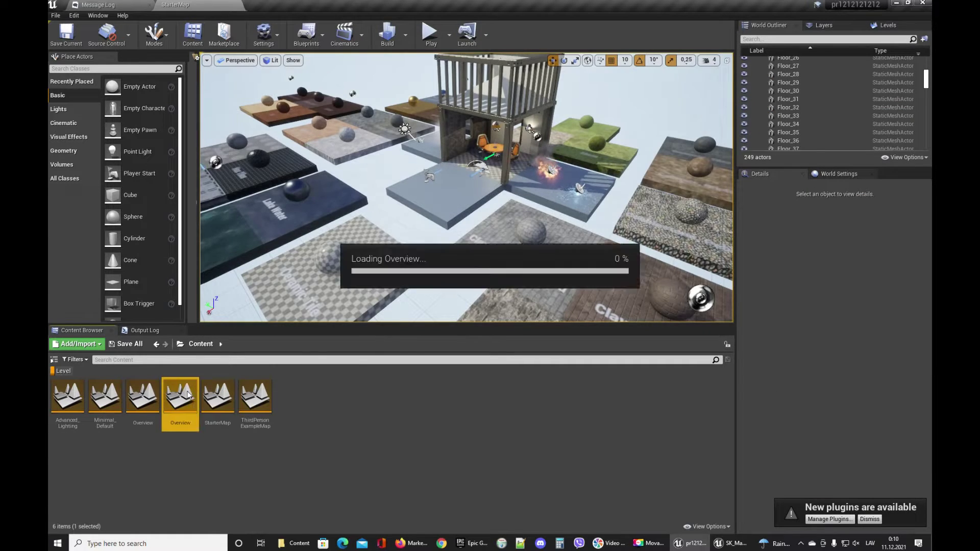
click(146, 402)
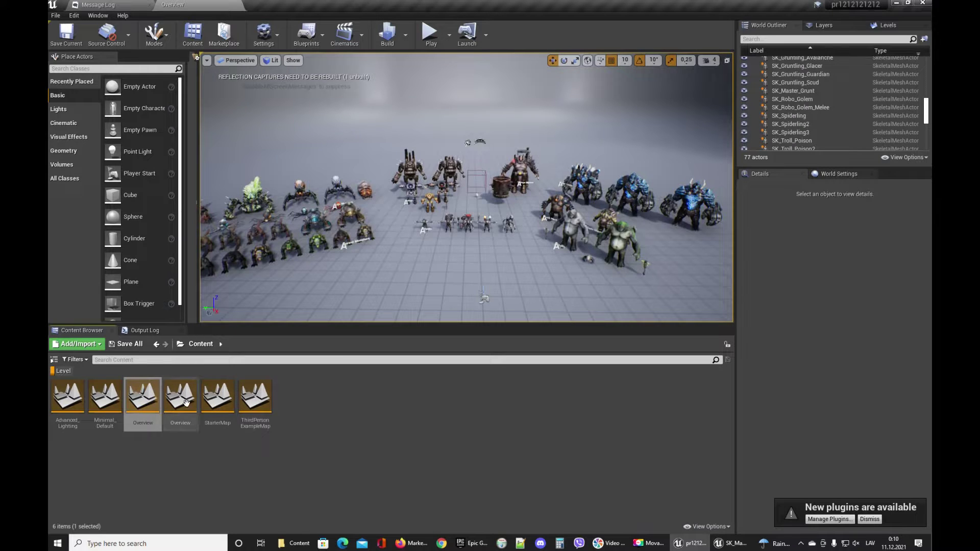
double_click(251, 401)
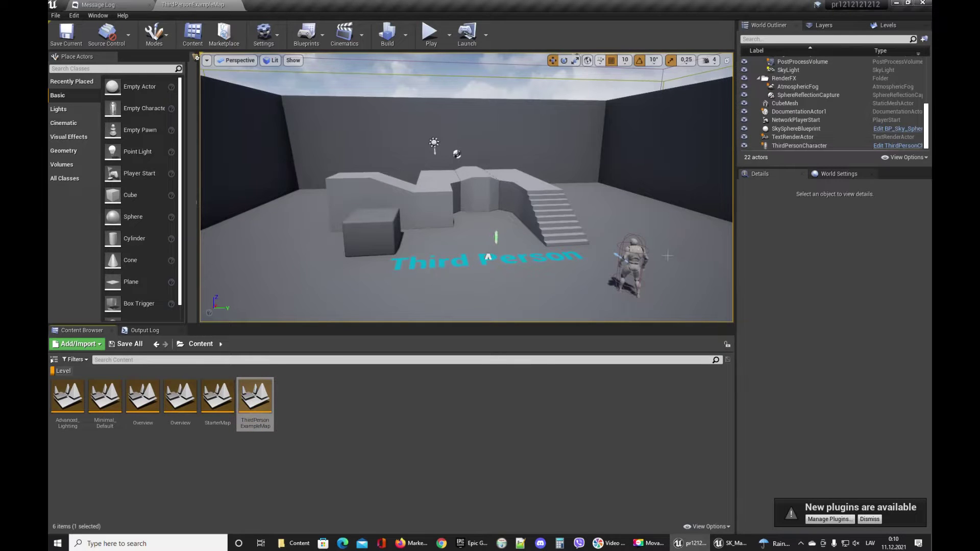
mouse_move(467, 187)
mouse_down()
mouse_move(510, 217)
mouse_move(472, 204)
mouse_up()
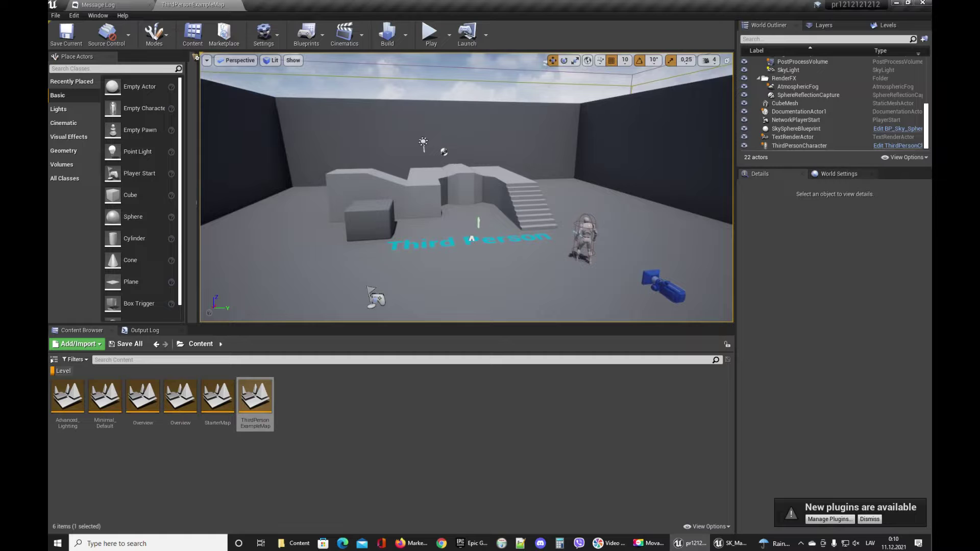
click(449, 34)
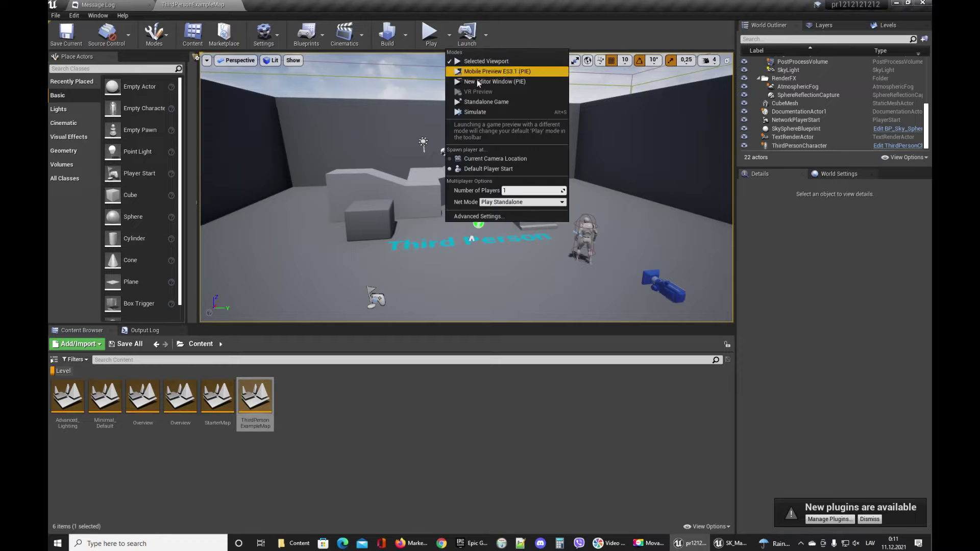
click(482, 91)
click(513, 136)
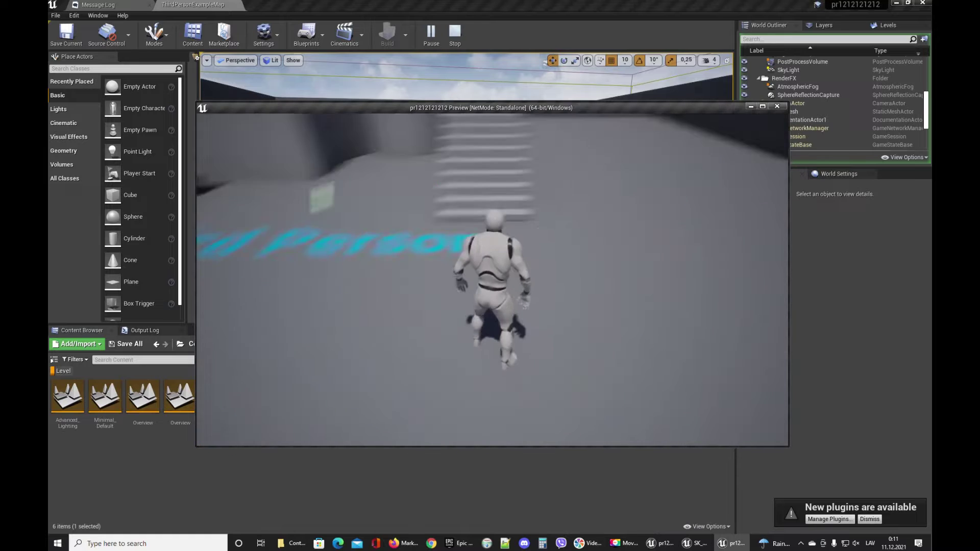
key(w)
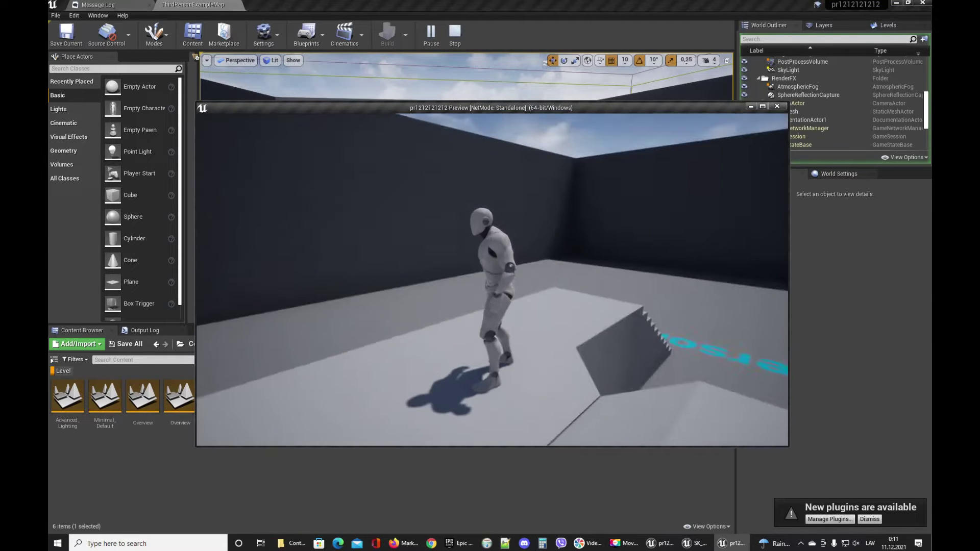
key(w)
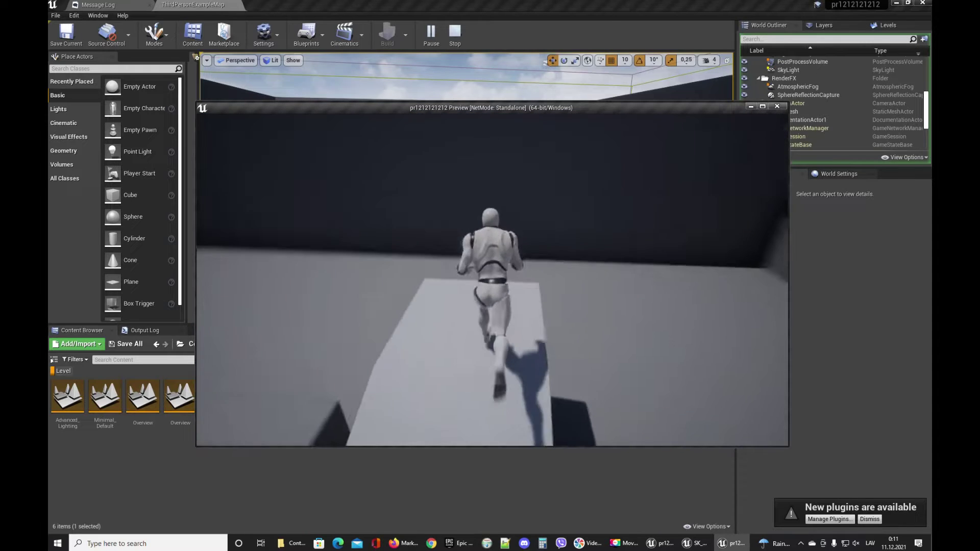
key(space)
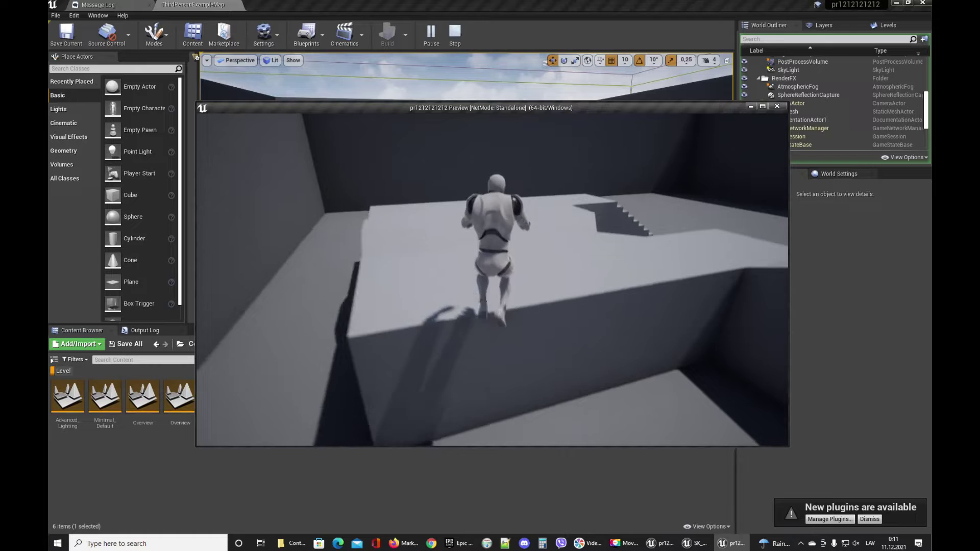
key(w)
key(w)
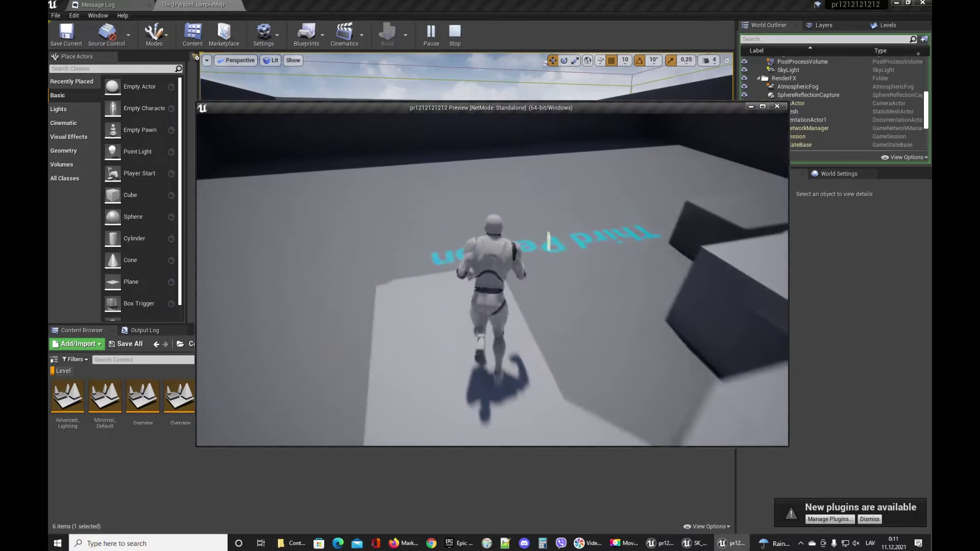
key(space)
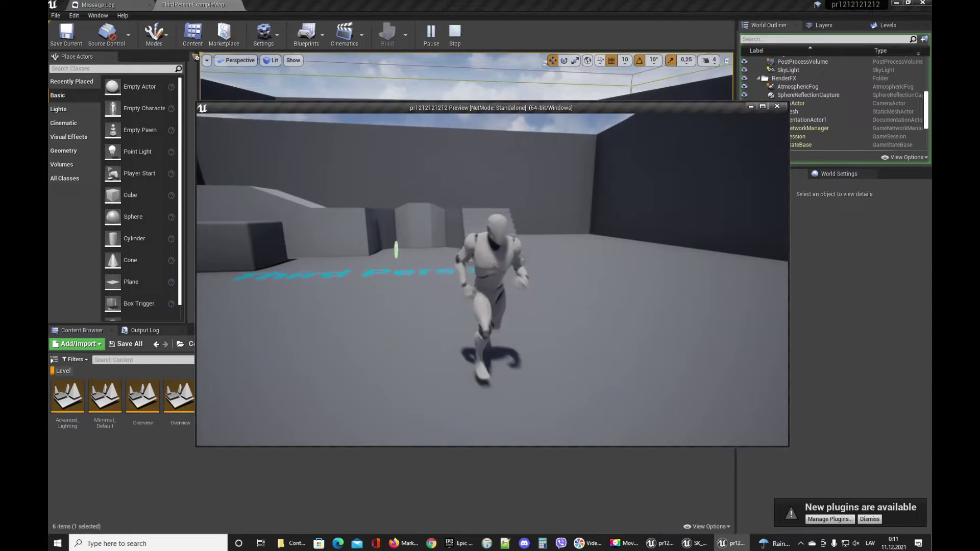
key(w)
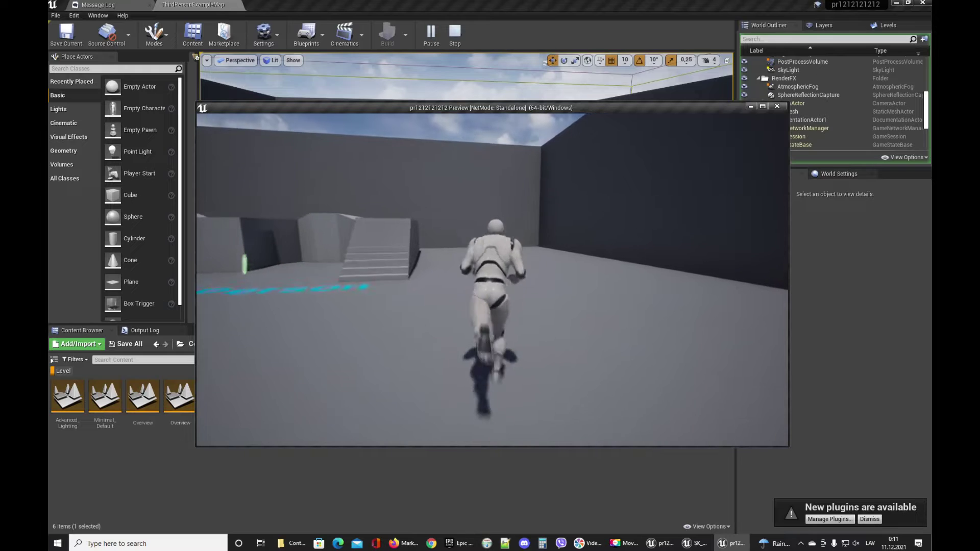
key(a)
key(s)
key(d)
key(w)
key(w)
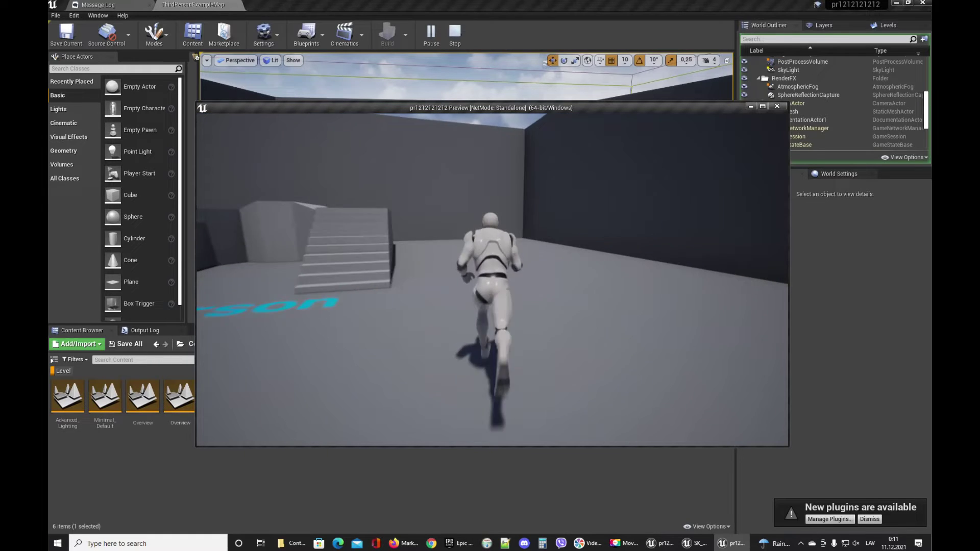
key(d)
key(s)
key(a)
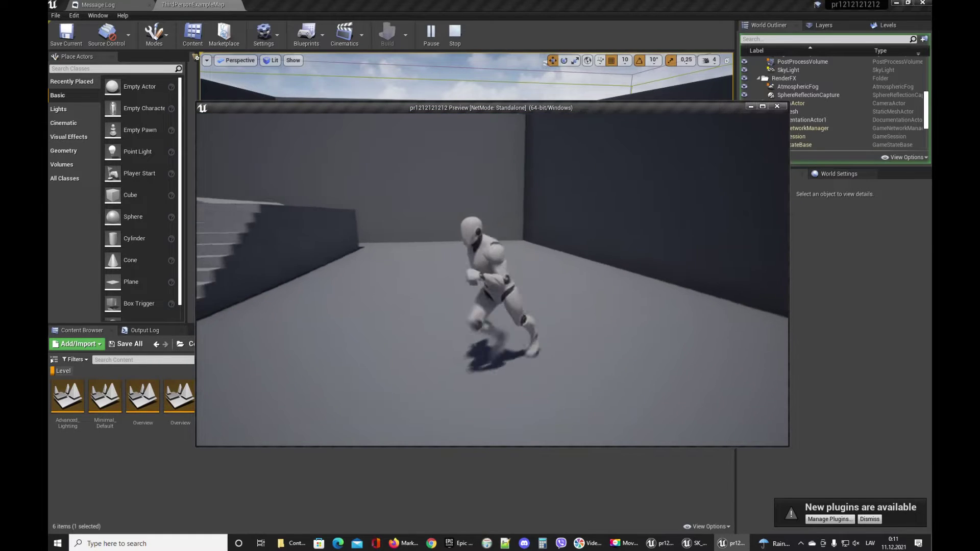
key(w)
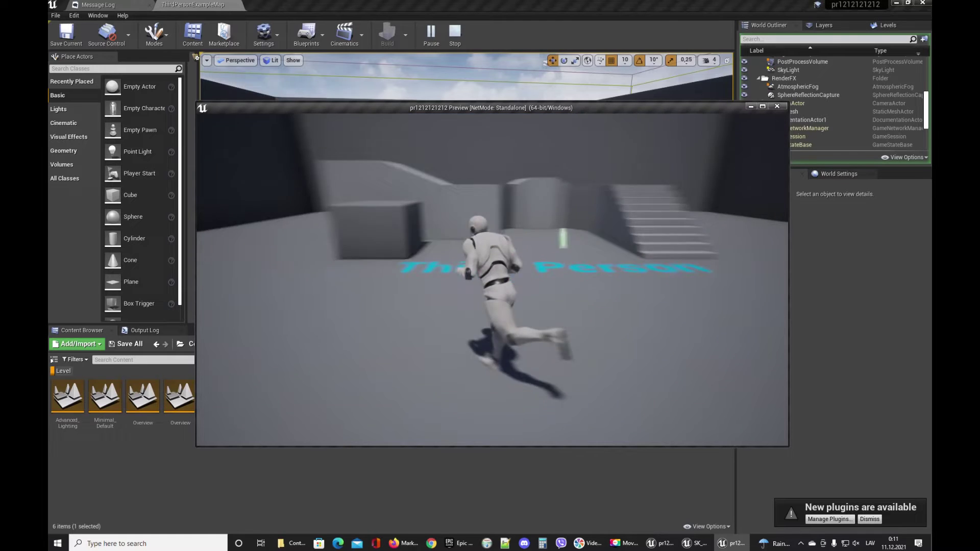
key(d)
key(s)
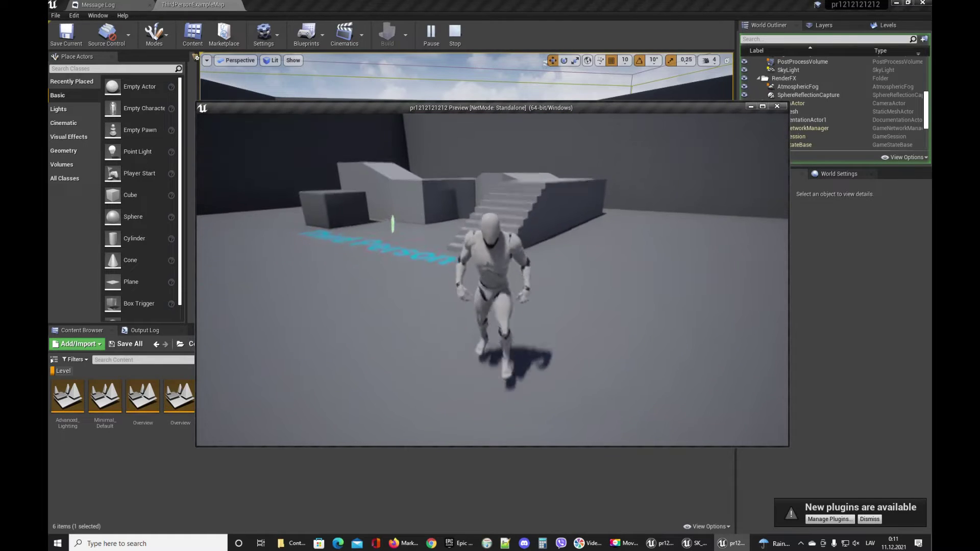
key(space)
key(a)
key(w)
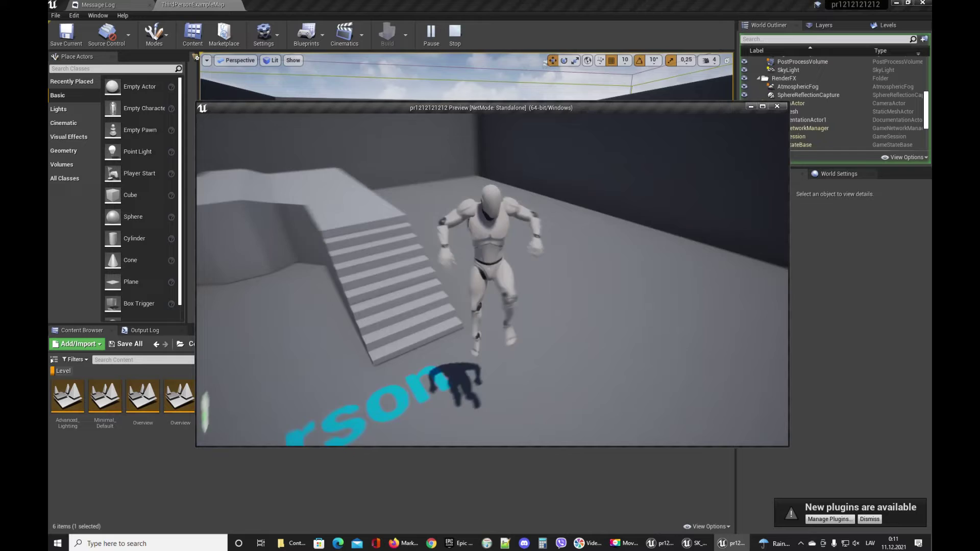
key(Escape)
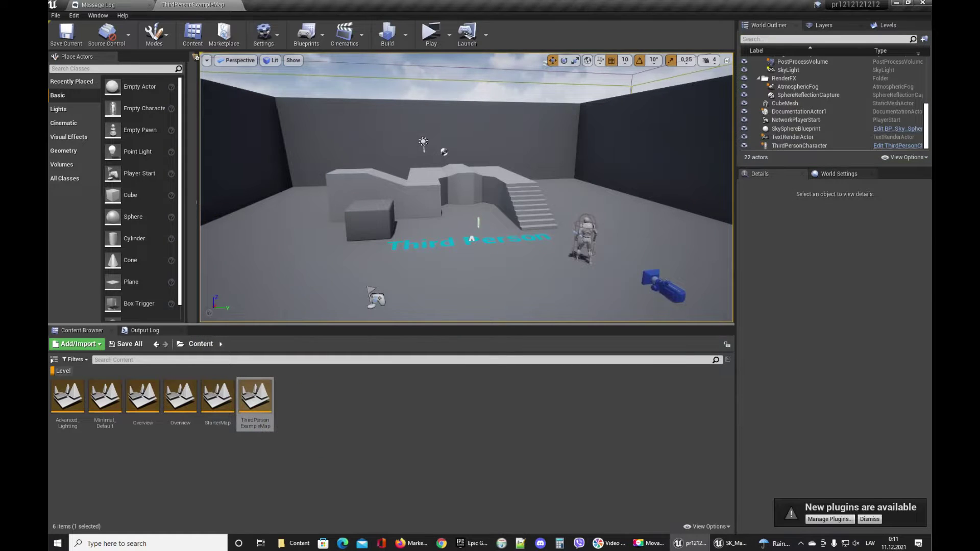
click(589, 233)
- In the ThirdPersonCharacter Blueprint viewport, select Mesh and locate SK_Mannequin in Mannequin/Character/Mesh
click(893, 146)
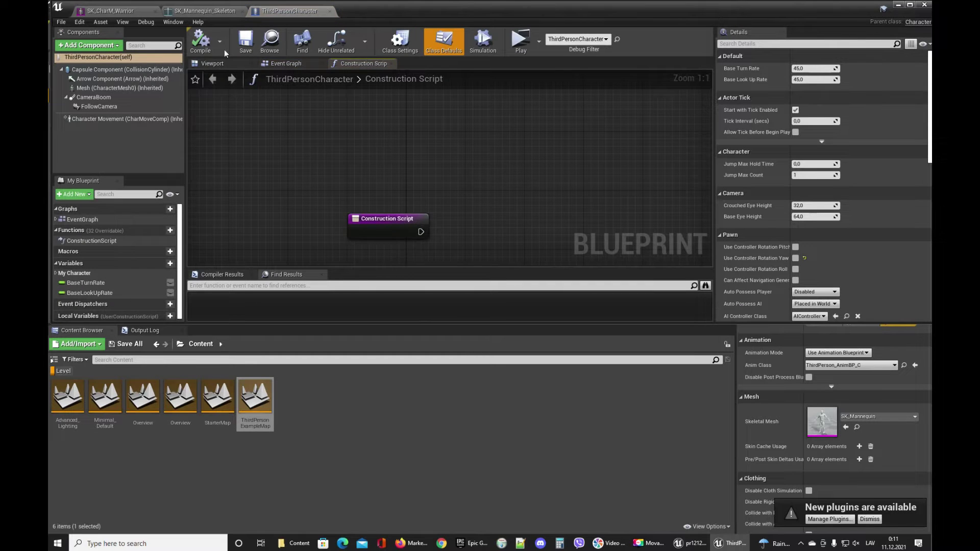
click(217, 65)
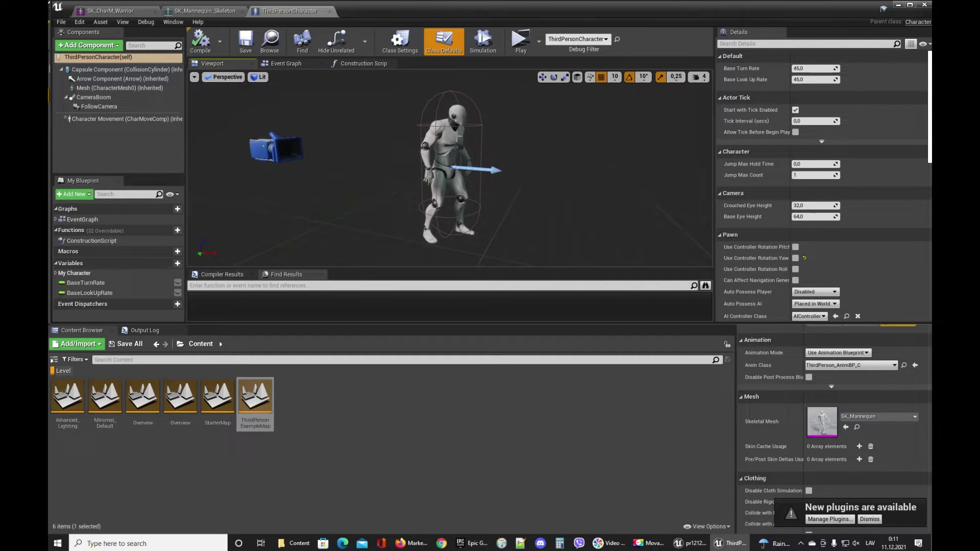
click(462, 154)
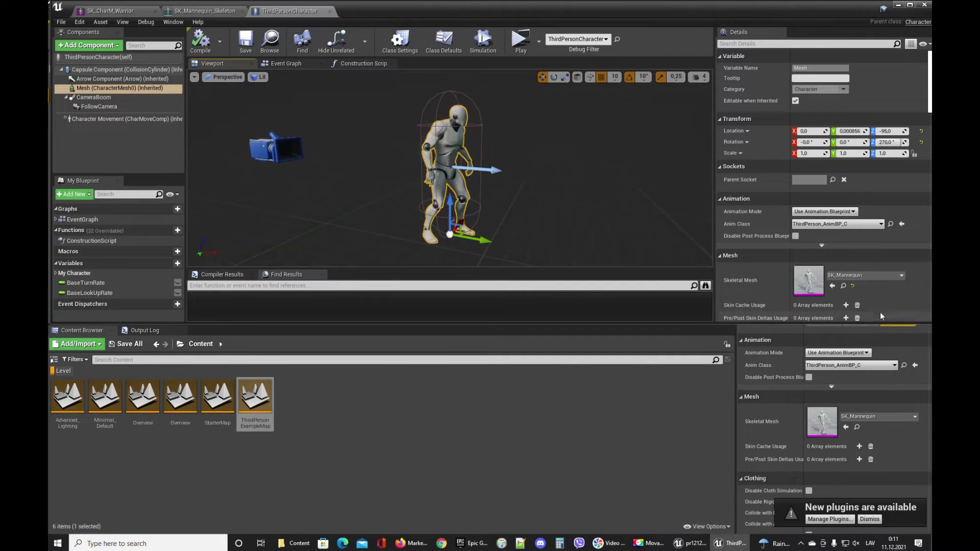
click(843, 285)
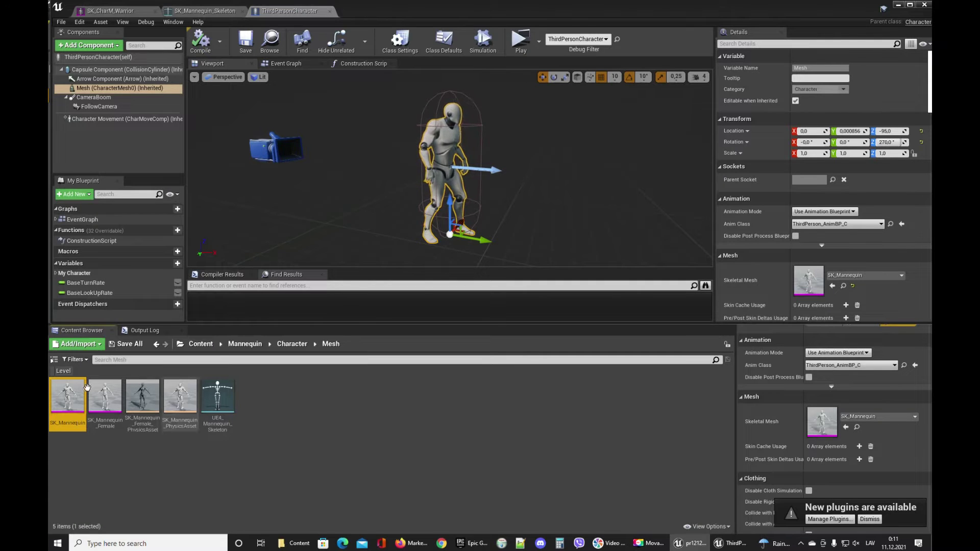
- Open the SK_Mannequin skeleton, lean spine_01 then undo it, and bring up the physics asset
double_click(67, 396)
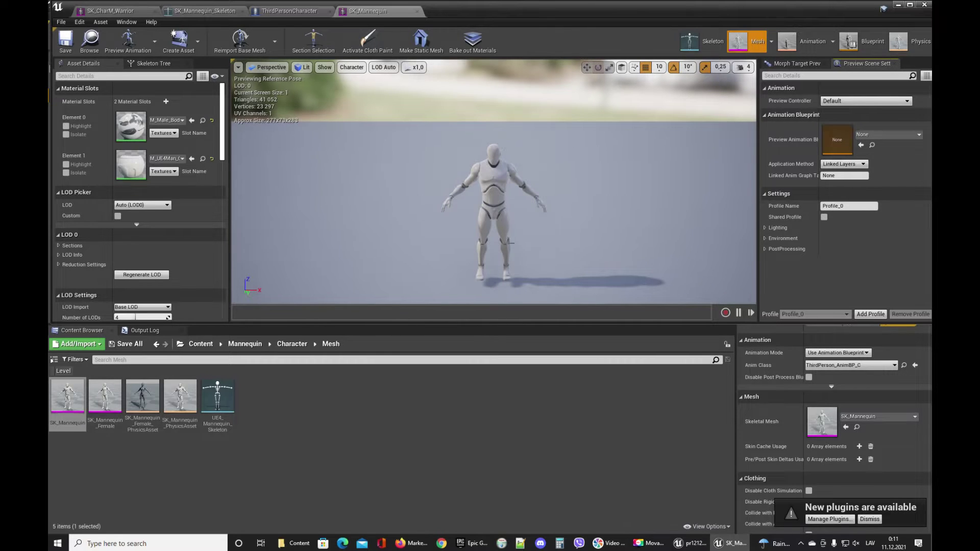
click(700, 40)
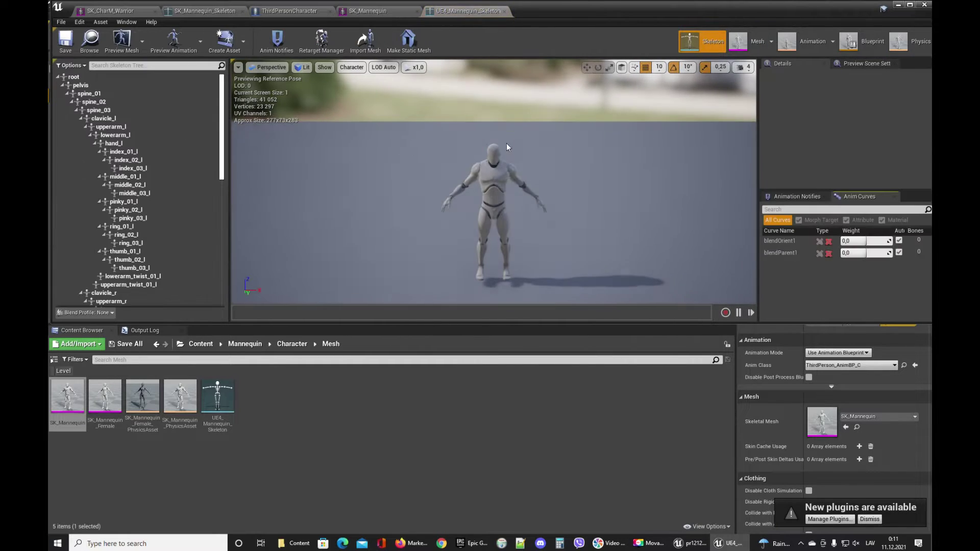
click(108, 93)
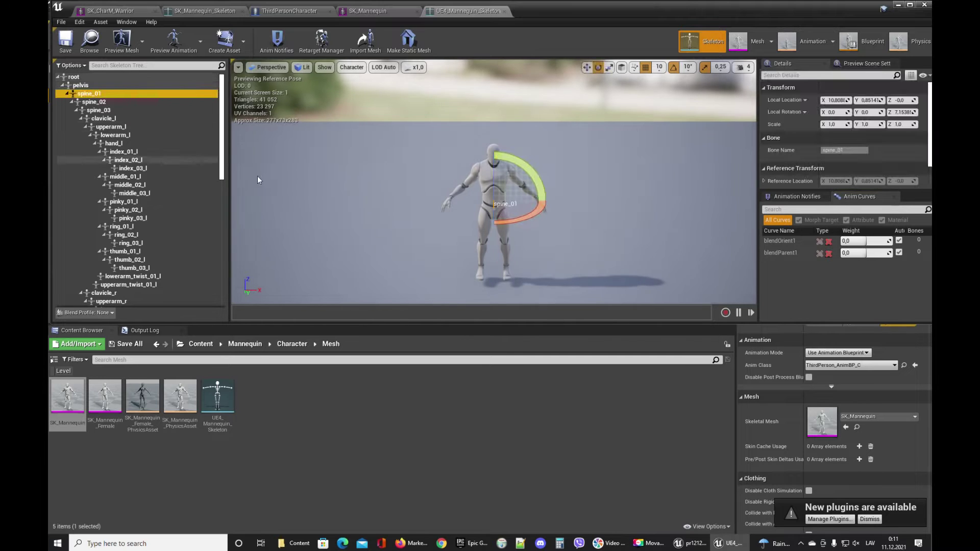
drag(537, 213, 584, 244)
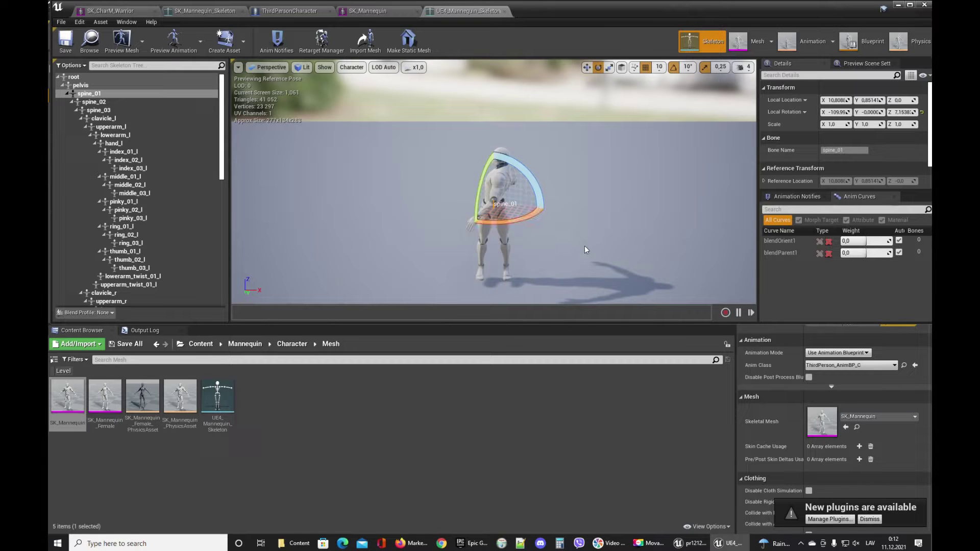
key(ctrl+z)
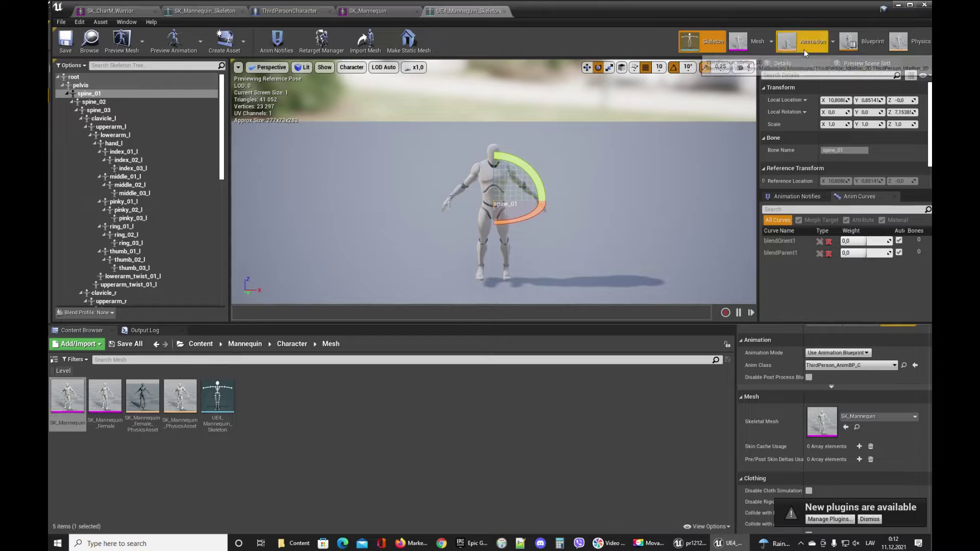
click(900, 46)
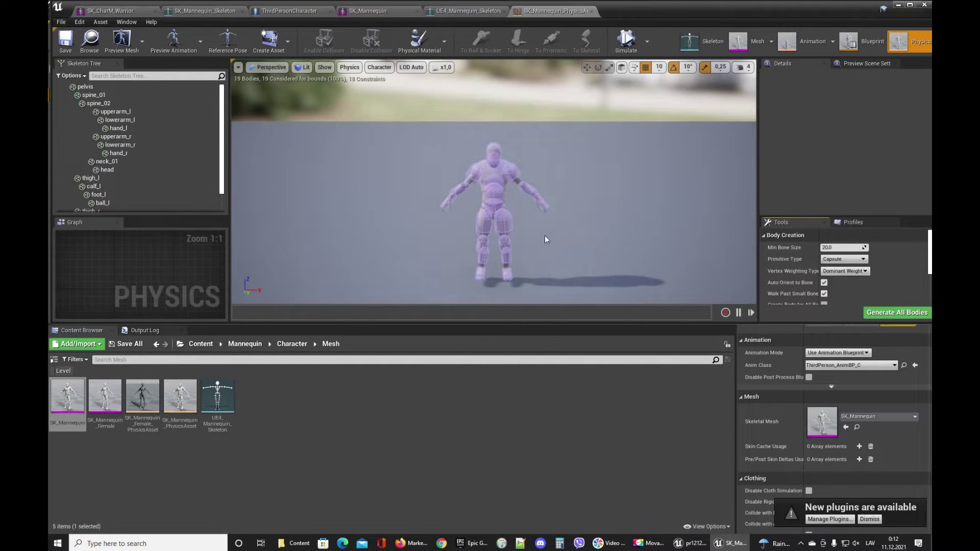
- Look over the mannequin's physics bodies, then switch to the ThirdPerson_AnimBP animation blueprint
mouse_move(545, 236)
right_down()
mouse_move(545, 224)
mouse_move(548, 250)
mouse_move(550, 222)
mouse_move(607, 232)
mouse_move(520, 248)
mouse_move(587, 230)
mouse_move(579, 242)
mouse_move(589, 242)
mouse_move(546, 238)
right_up()
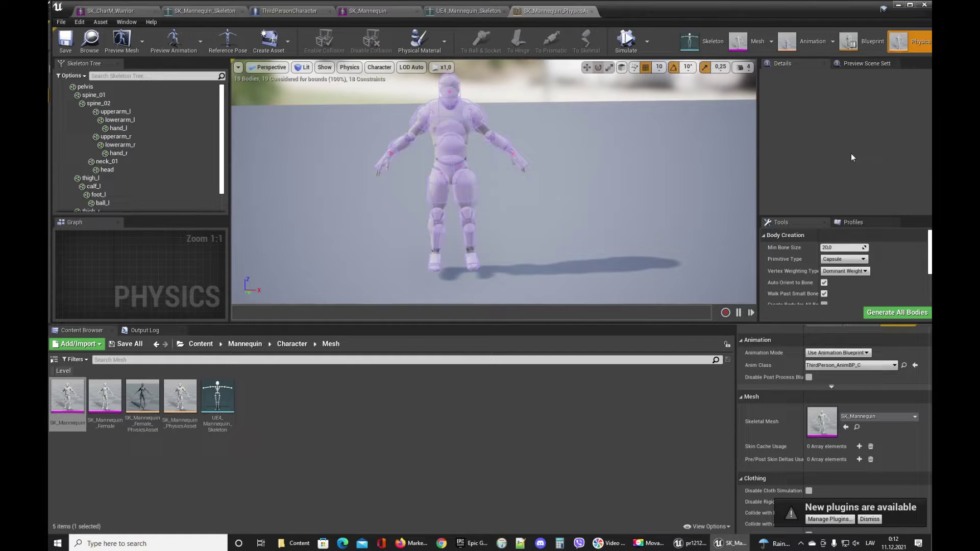
click(859, 45)
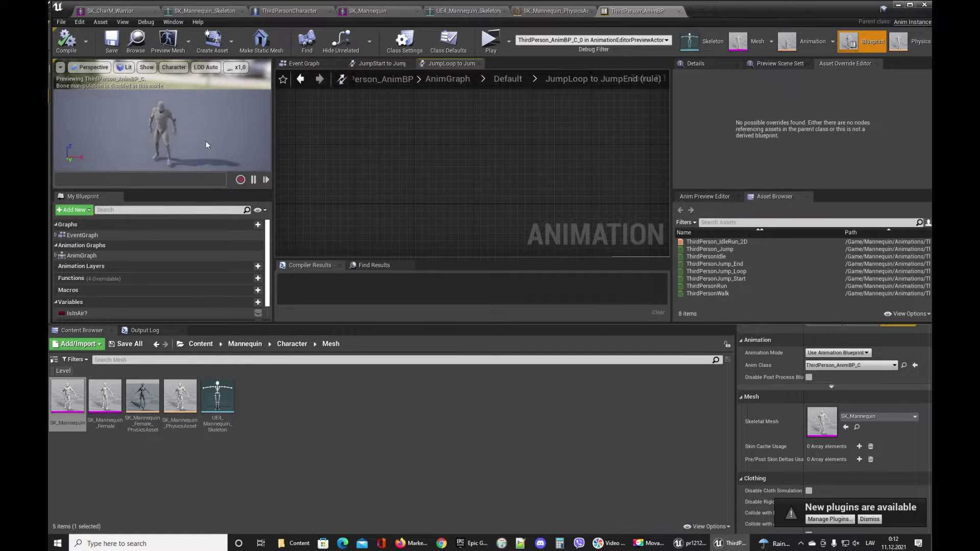
right_drag(208, 145, 207, 145)
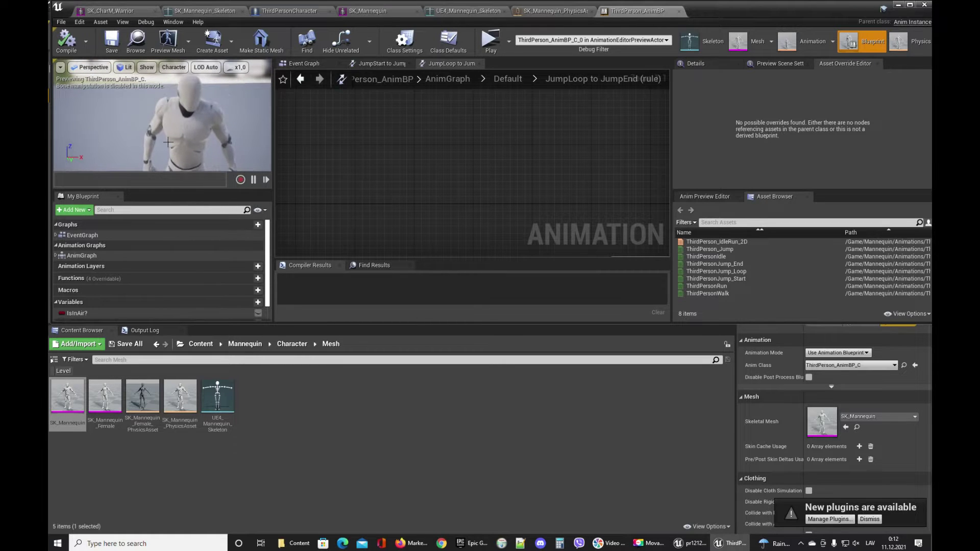
- Expand the AnimGraph and open the Default state machine graph
click(56, 256)
double_click(81, 265)
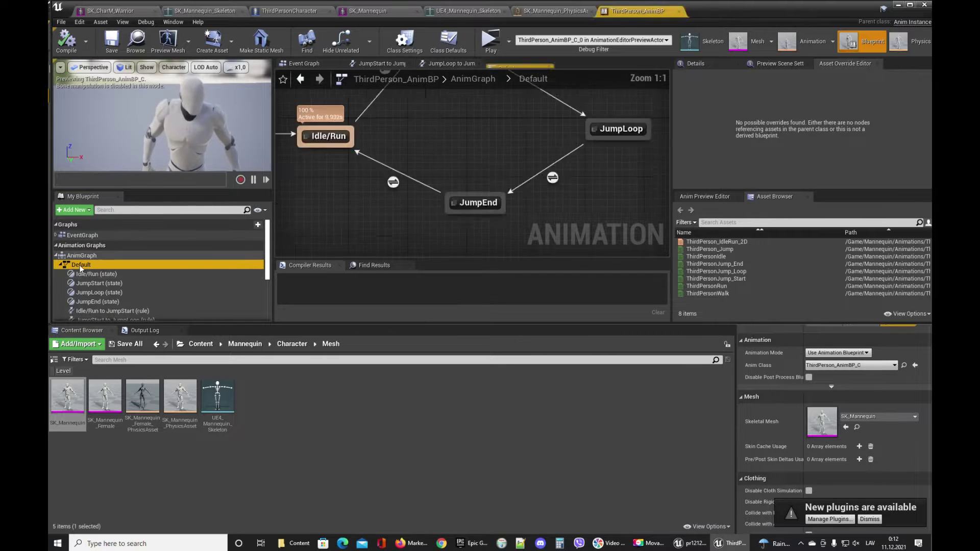
scroll(538, 168, down, 1)
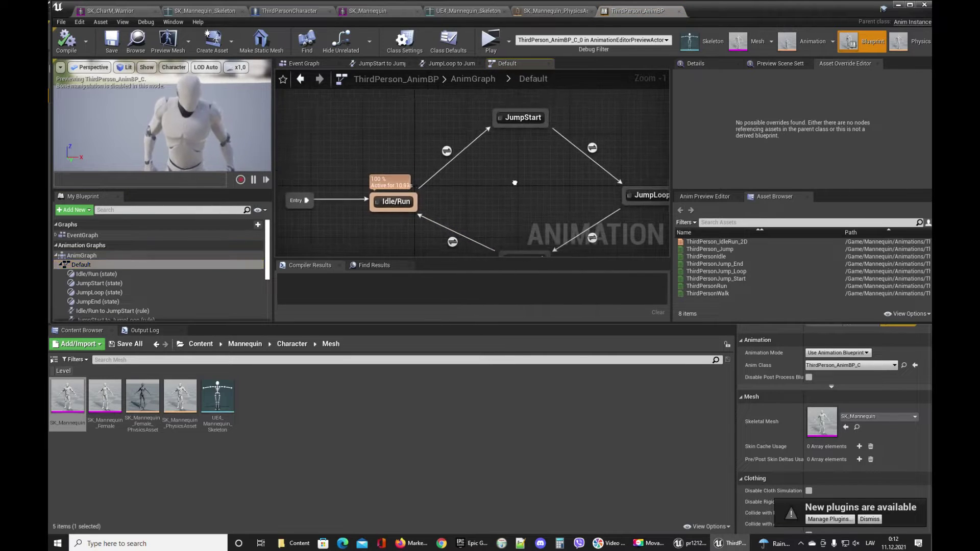
right_drag(522, 165, 520, 171)
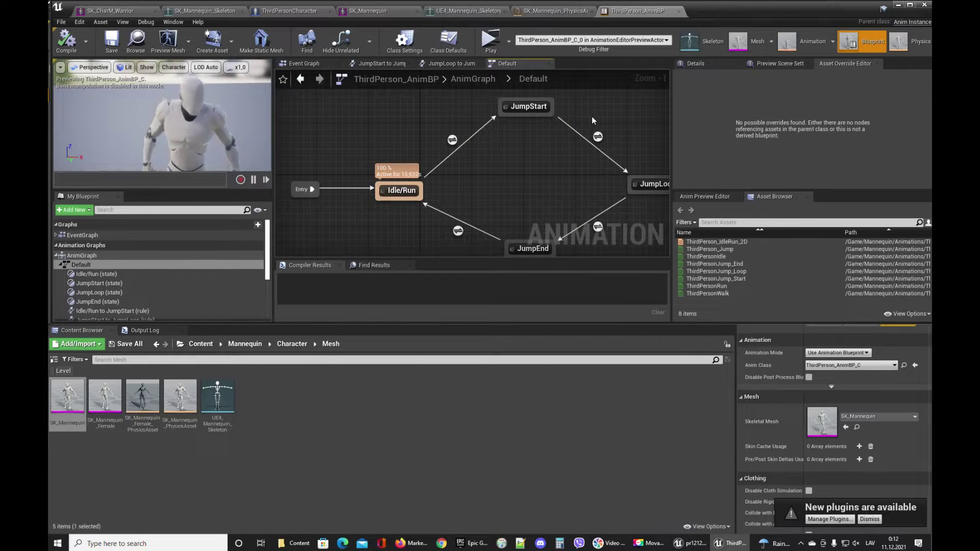
- Inspect the Idle/Run to JumpStart rule's IsInAir? Boolean, then close ThirdPerson_AnimBP
double_click(451, 141)
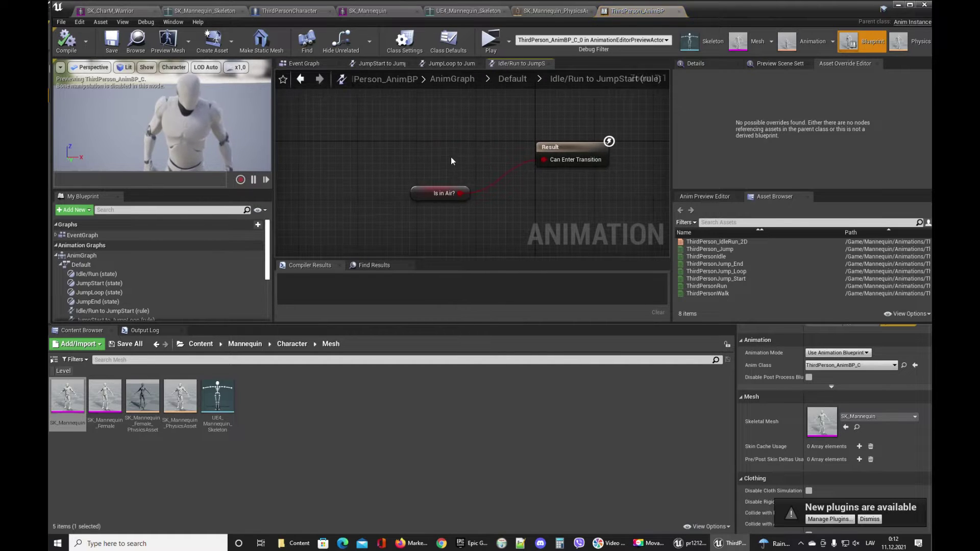
click(436, 197)
click(711, 63)
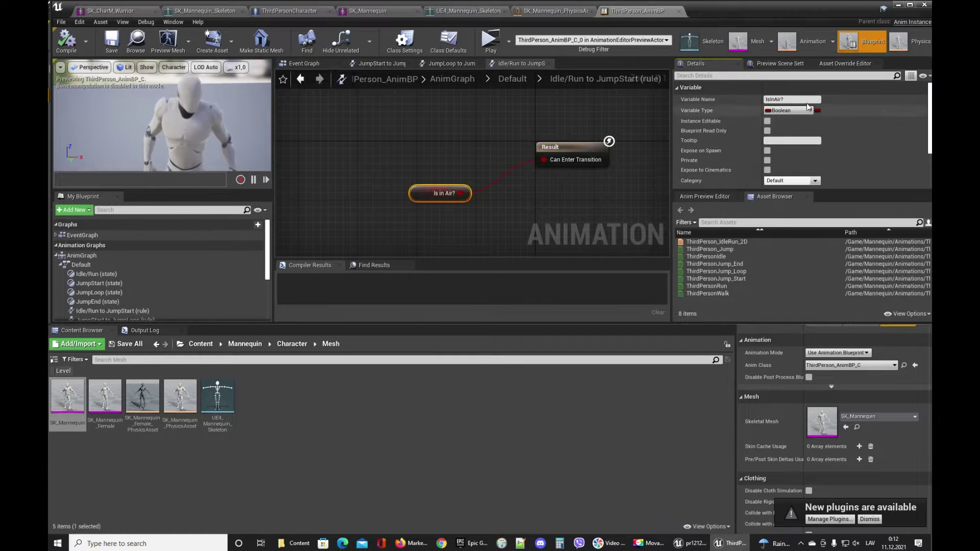
mouse_move(546, 201)
right_down()
mouse_move(525, 175)
mouse_move(529, 197)
right_up()
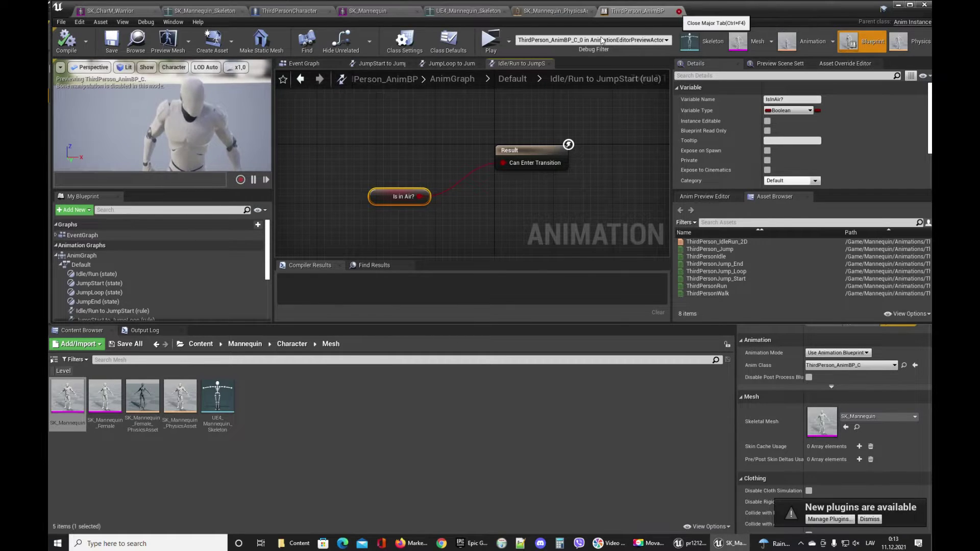
click(675, 11)
- Preview ThirdPerson_Jump, Idle, Jump_Loop, Jump_Start and Run in turn, ending on ThirdPersonWalk
click(794, 41)
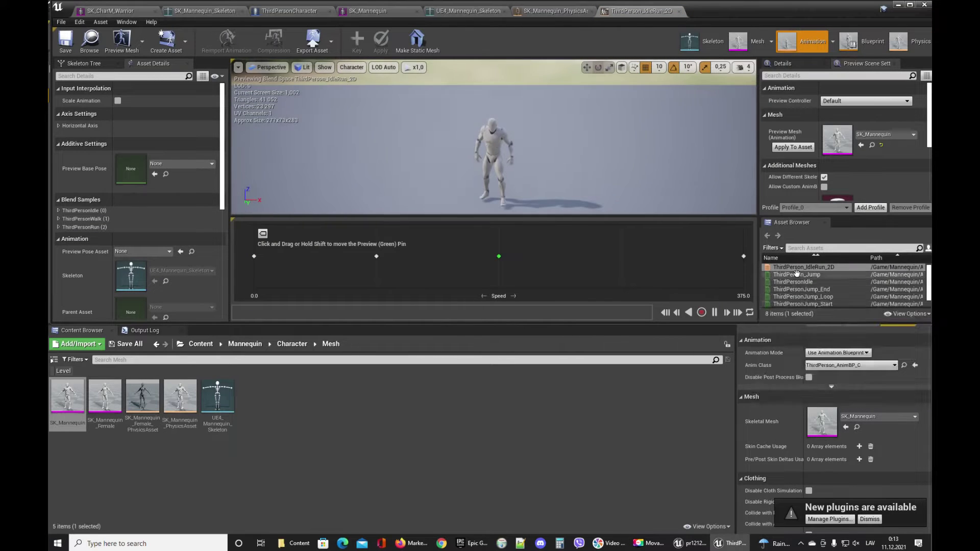
double_click(797, 274)
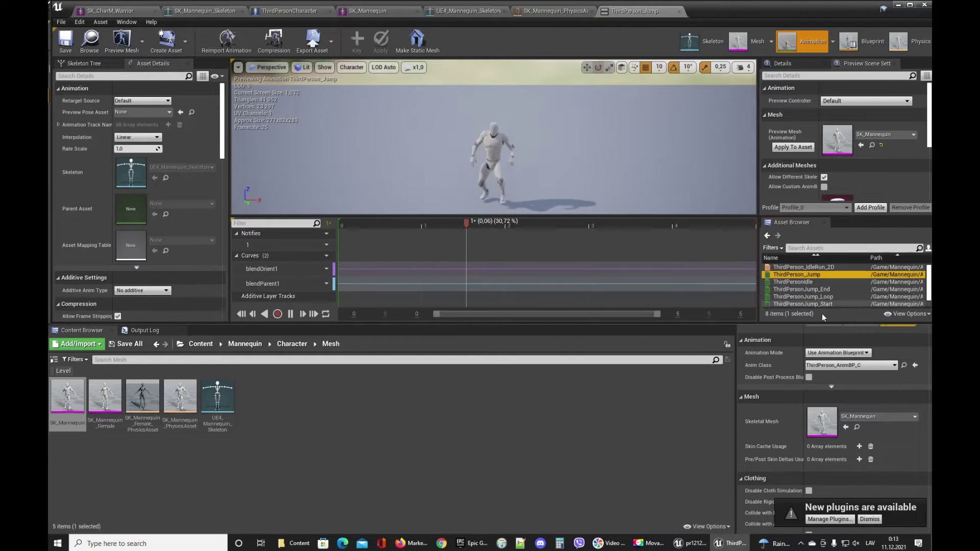
double_click(810, 282)
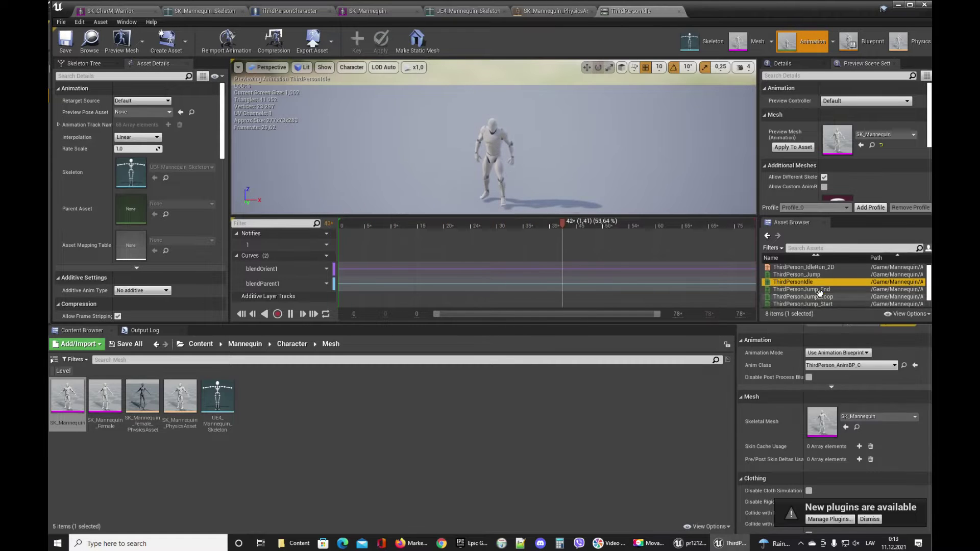
double_click(816, 296)
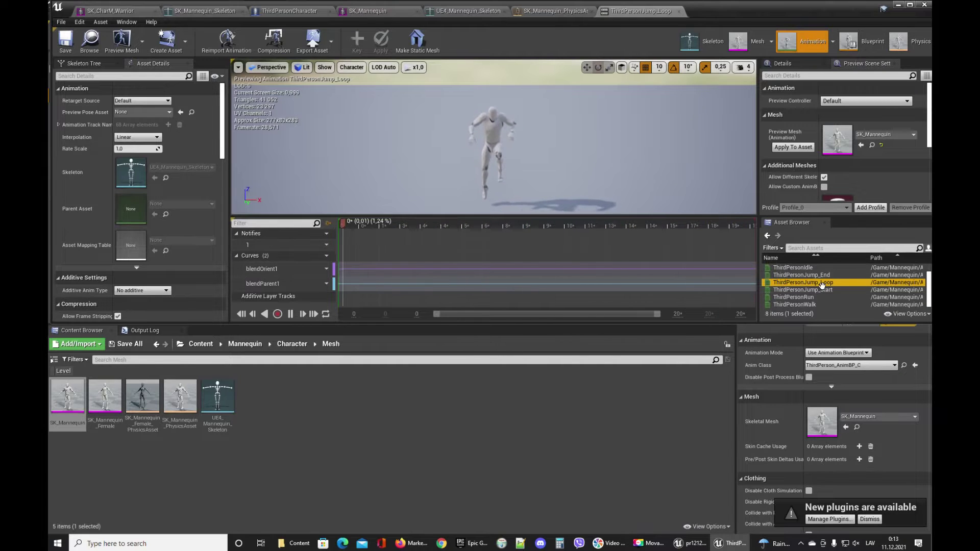
double_click(818, 290)
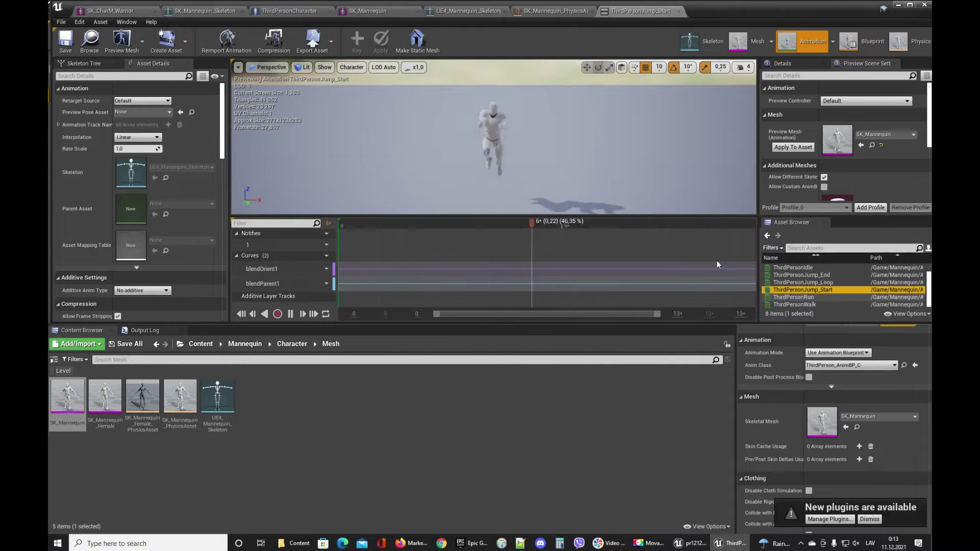
double_click(818, 298)
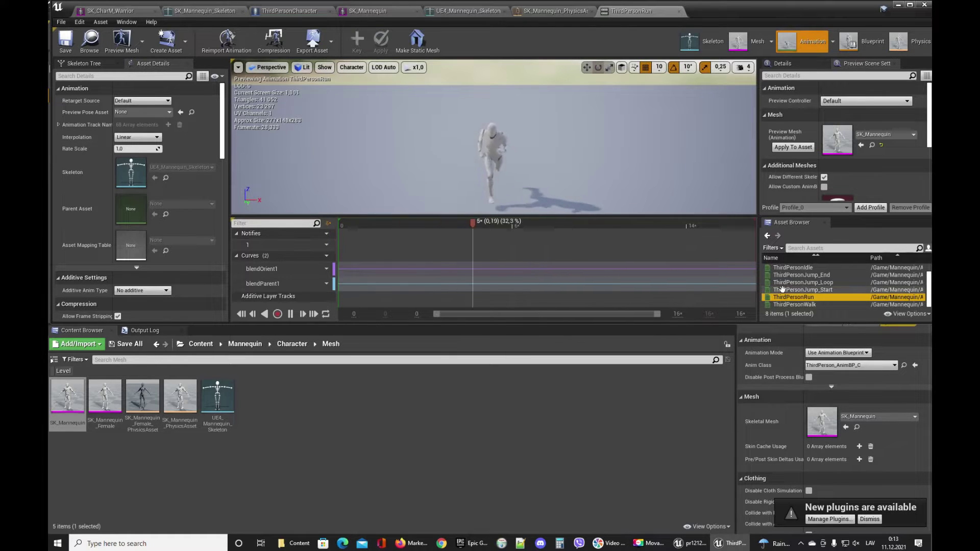
double_click(796, 305)
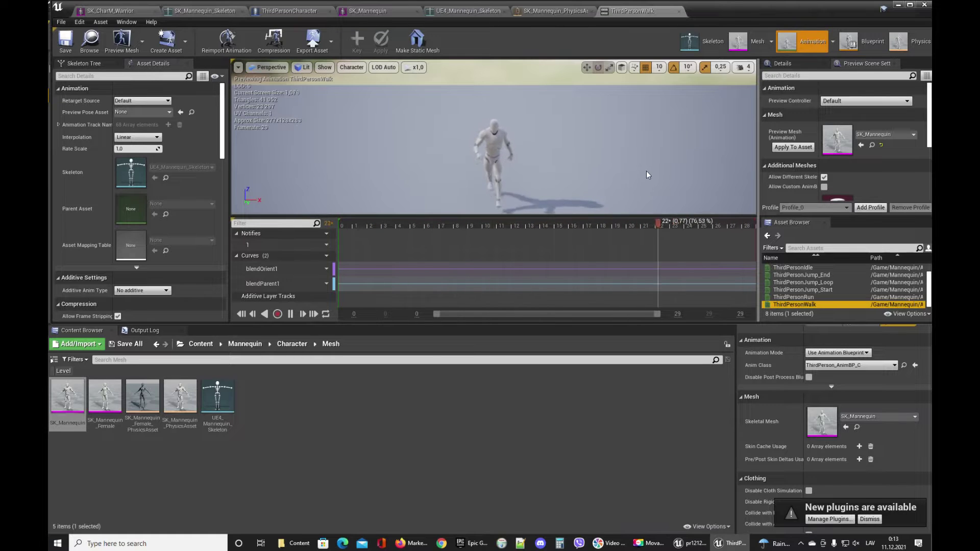
scroll(794, 274, up, 2)
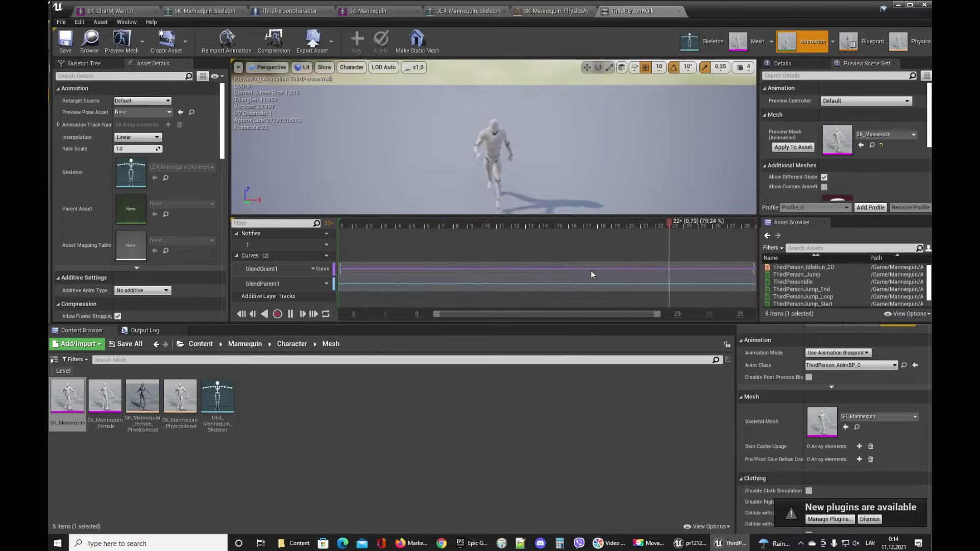
- Close the ThirdPersonWalk, PhysicsAsset, UE4_Mannequin_Skeleton and SK_Mannequin tabs
click(678, 11)
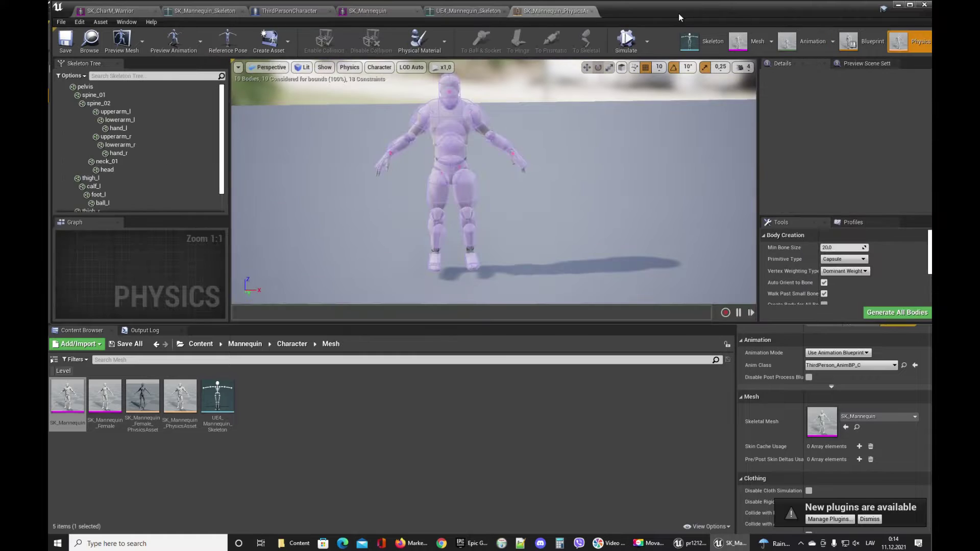
click(592, 11)
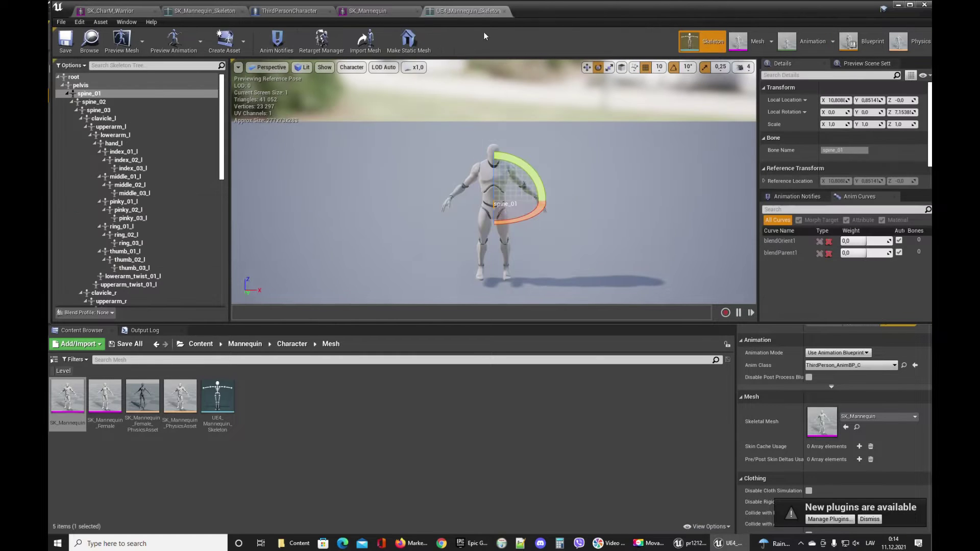
click(505, 11)
click(417, 10)
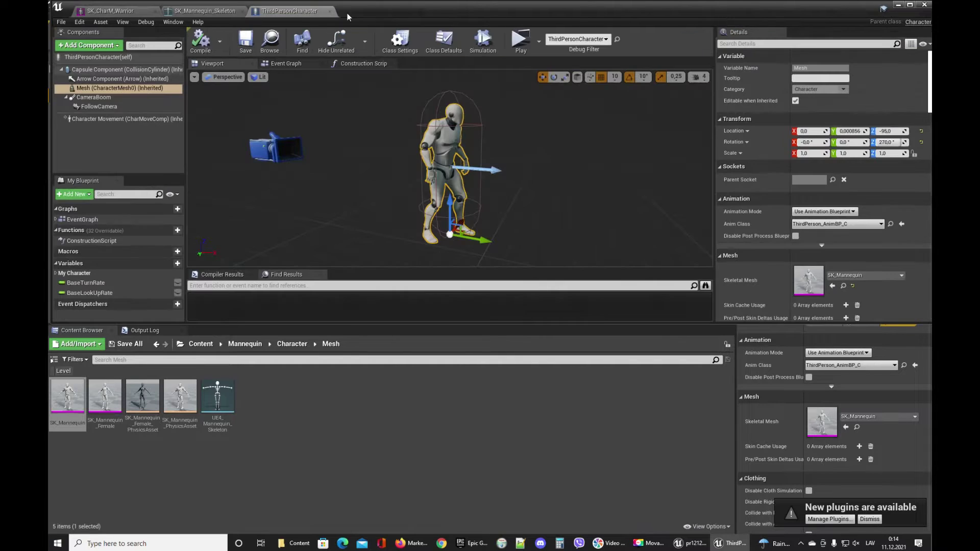
- Switch to SK_CharM_Warrior, check its mesh settings, then return to its skeleton view
click(127, 11)
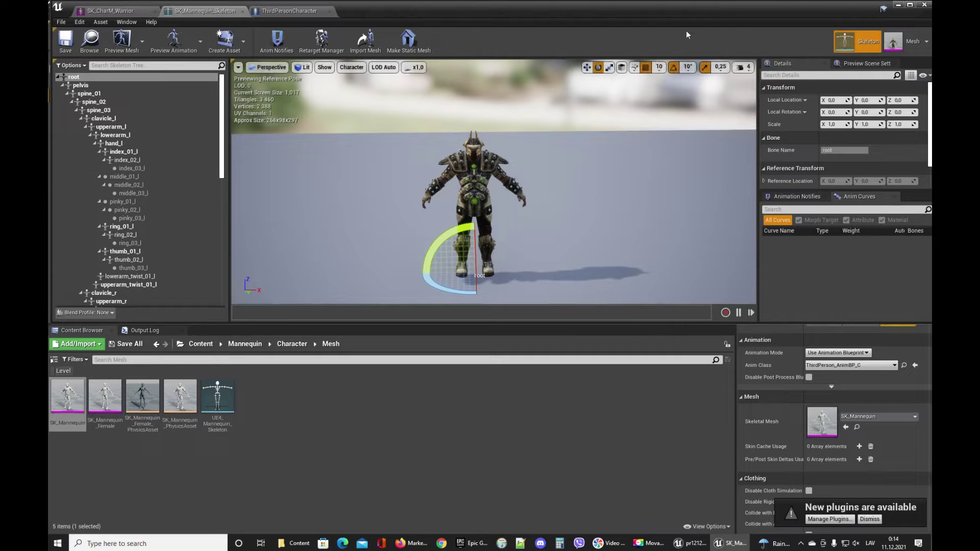
click(905, 45)
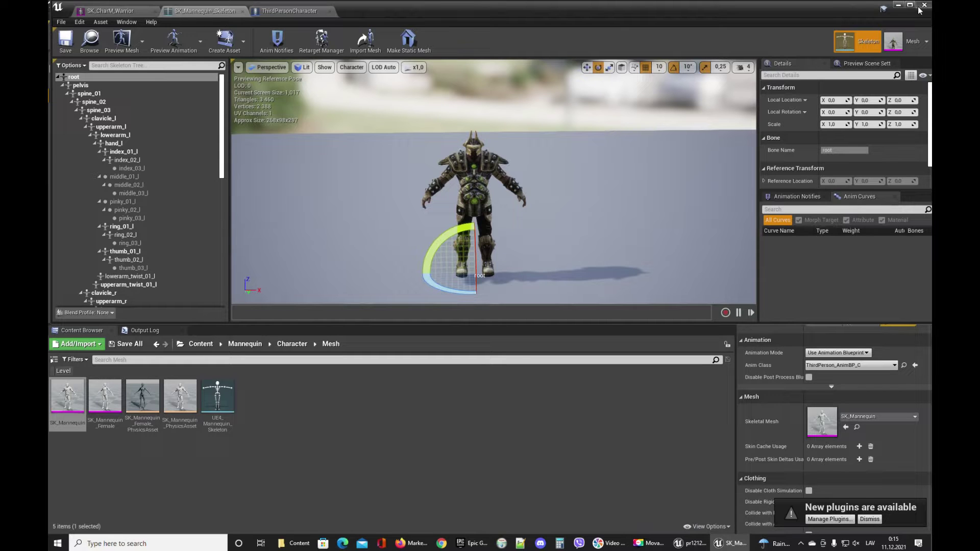
click(912, 43)
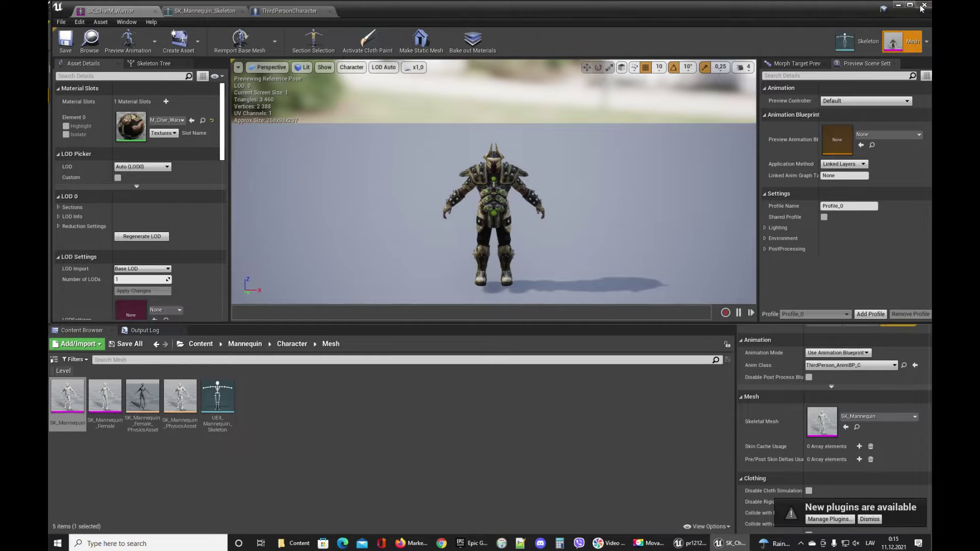
click(850, 44)
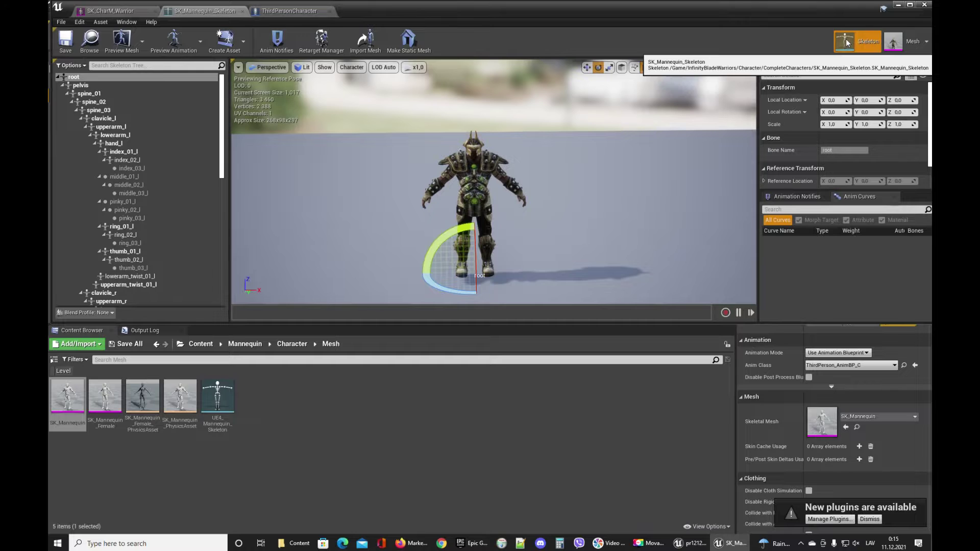
- Close the warrior editor and select SK_CharM_Warrior in InfinityBladeWarriors > Character > CompleteCharacters
click(922, 6)
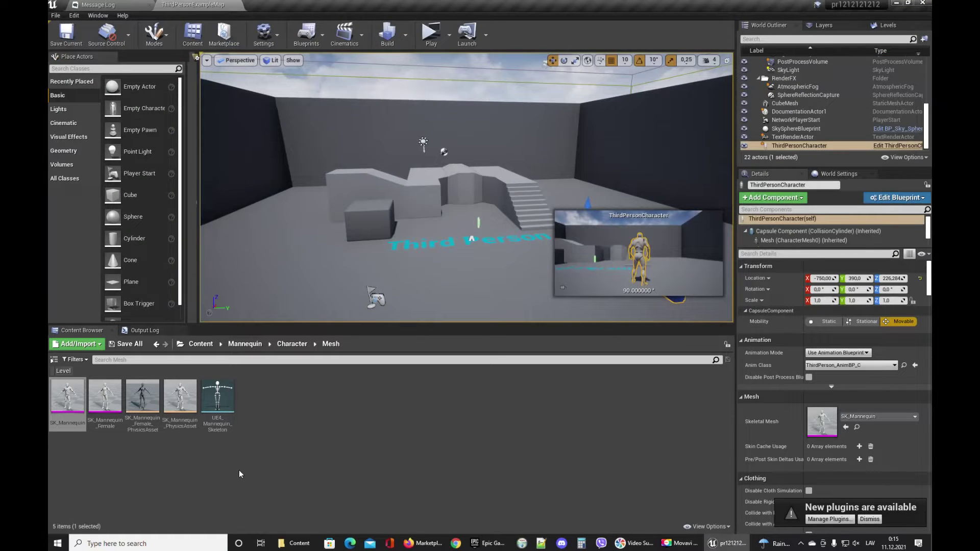
click(200, 345)
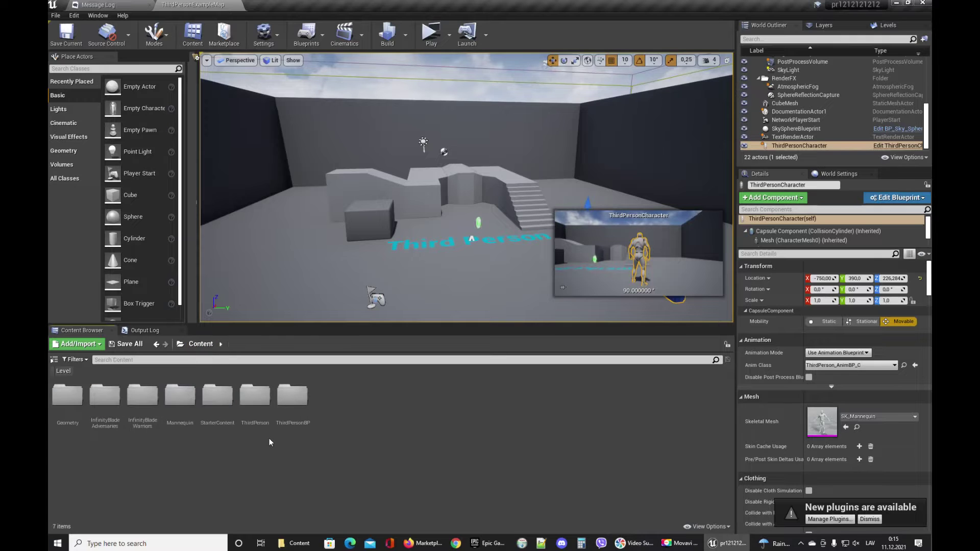
double_click(150, 415)
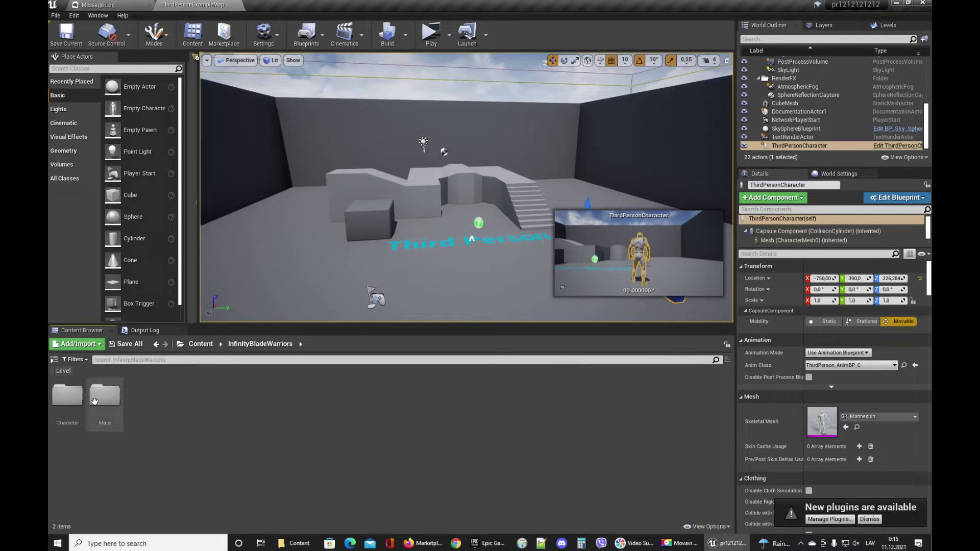
double_click(67, 395)
double_click(67, 396)
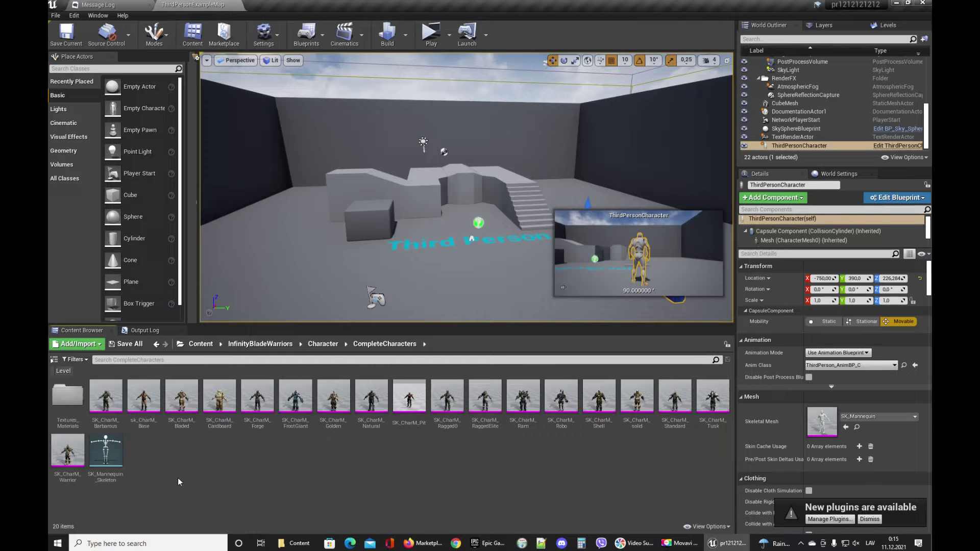
click(68, 450)
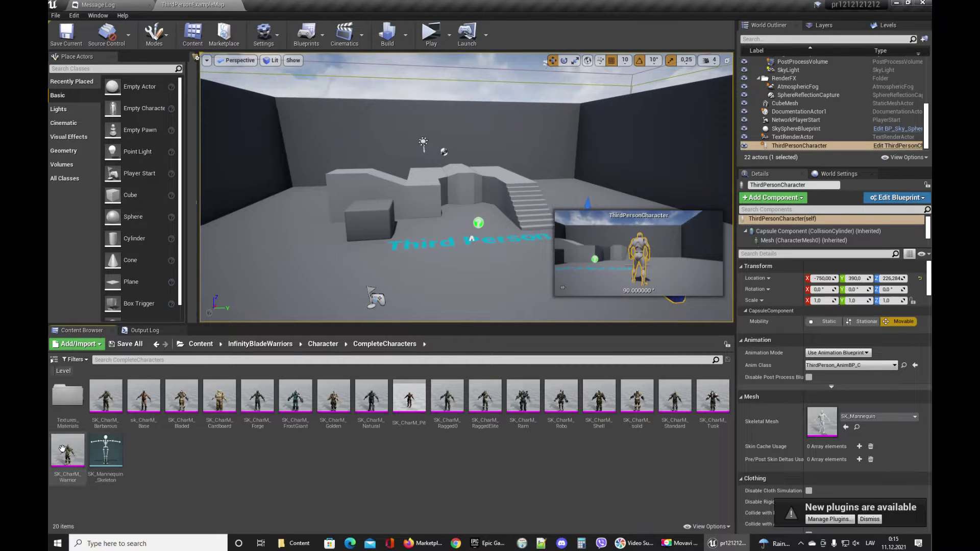
- Try Assign Skeleton on SK_CharM_Warrior, cancel, and copy the mesh into the Content root
right_click(70, 456)
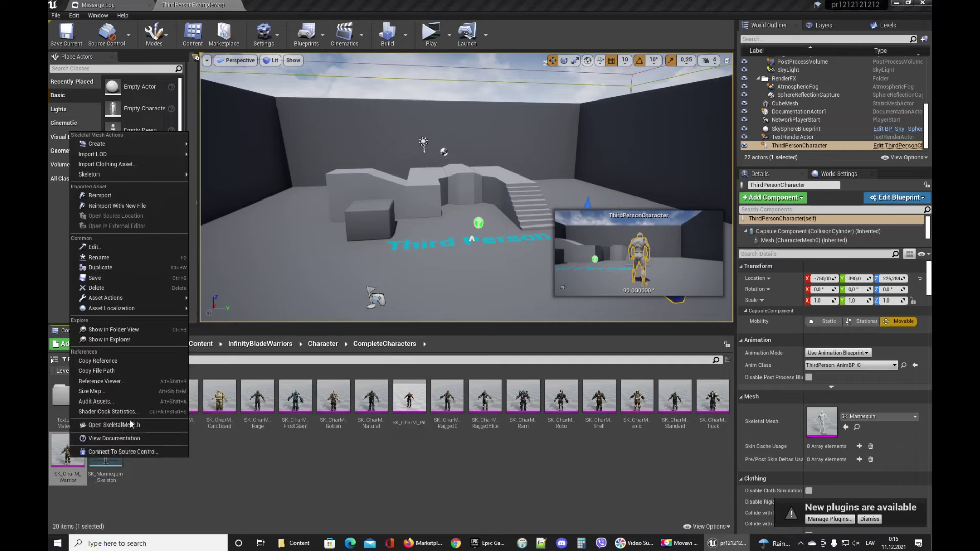
mouse_move(167, 174)
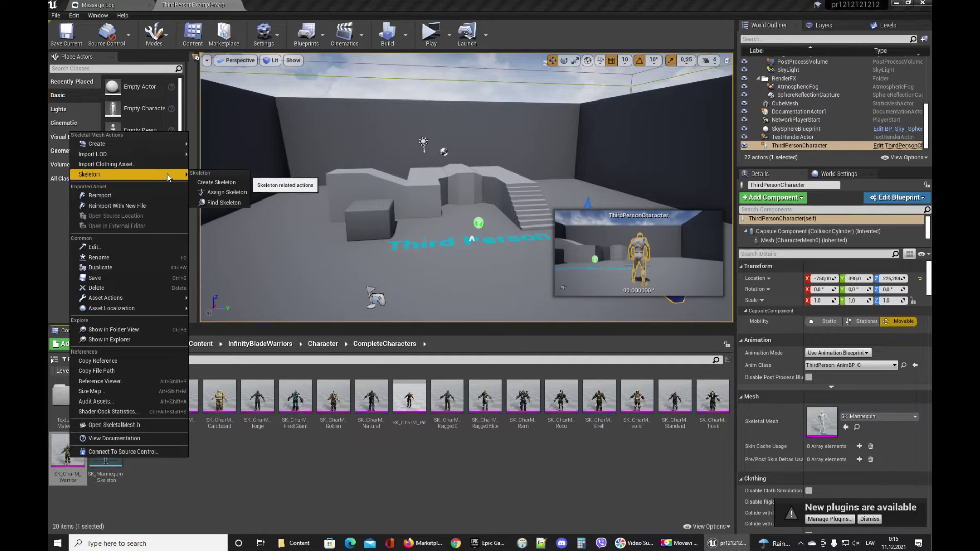
click(240, 194)
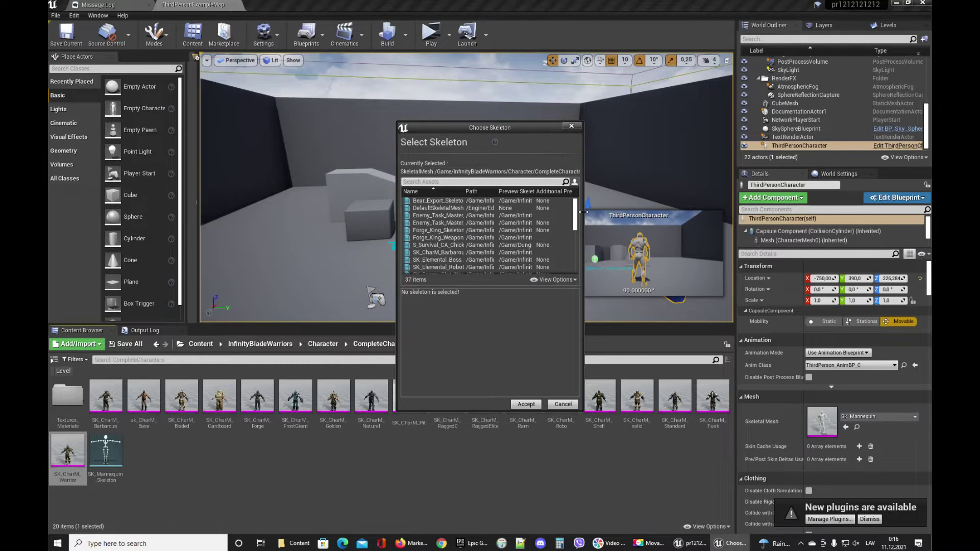
drag(583, 212, 883, 212)
drag(626, 130, 449, 56)
click(688, 52)
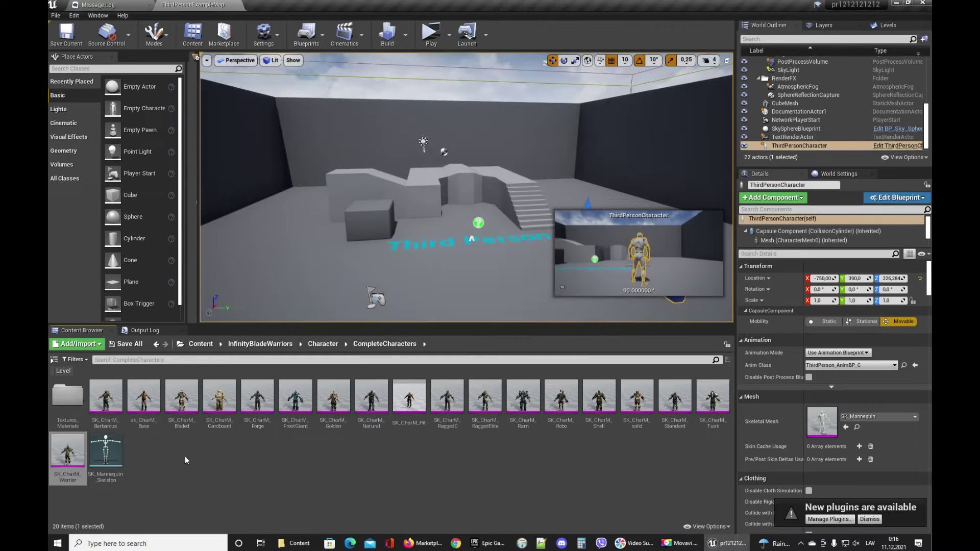
click(201, 344)
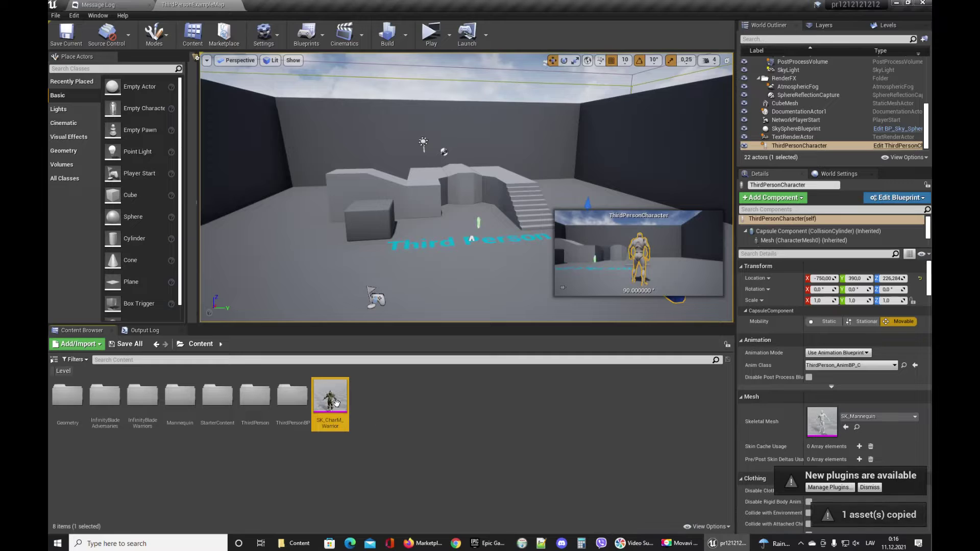
- Try Assign Skeleton on the copied SK_CharM_Warrior, close the chooser, then edit ThirdPersonCharacter
right_click(337, 401)
mouse_move(415, 116)
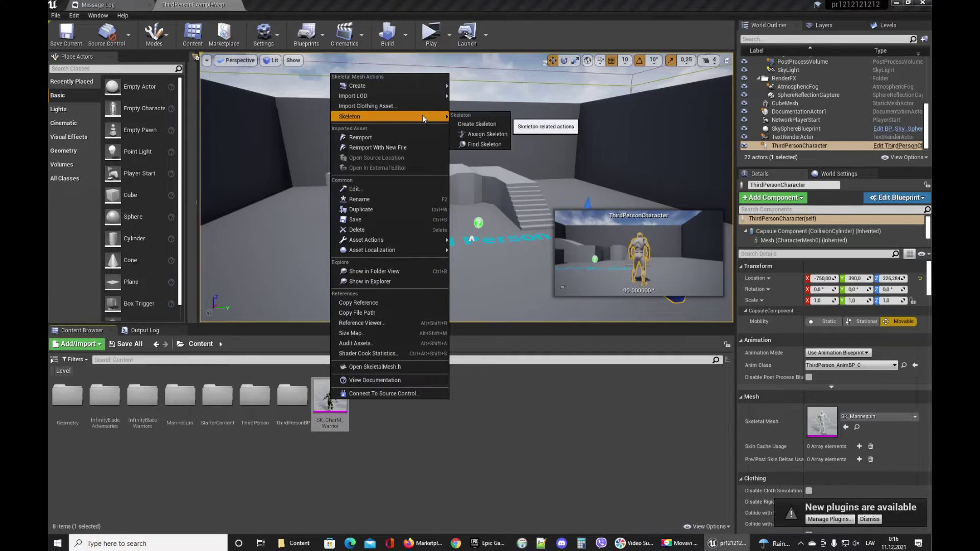
click(482, 133)
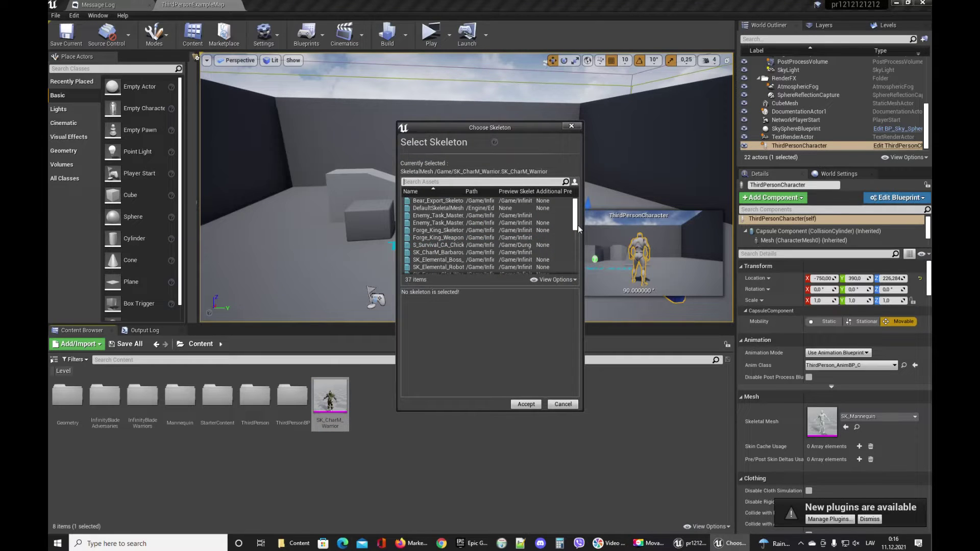
drag(582, 225, 875, 274)
drag(684, 128, 511, 132)
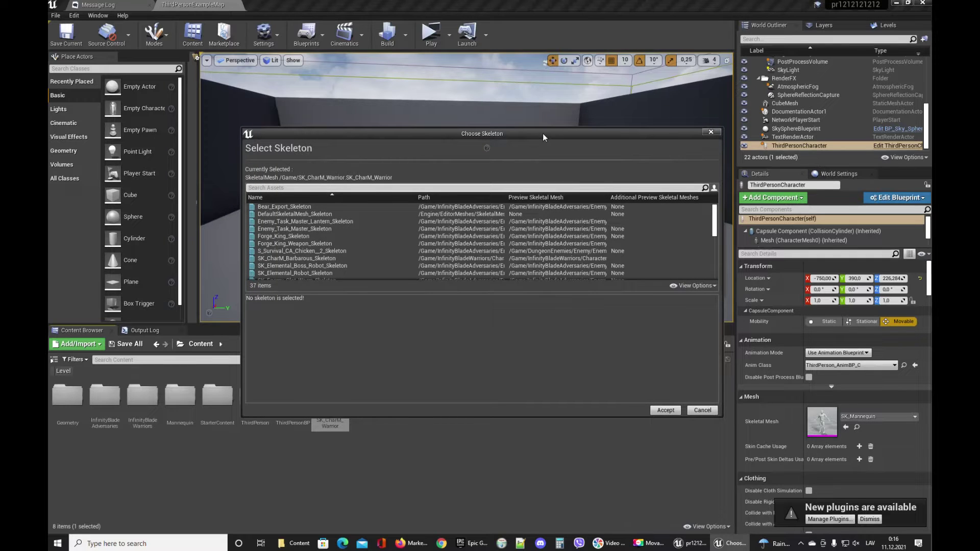
click(861, 182)
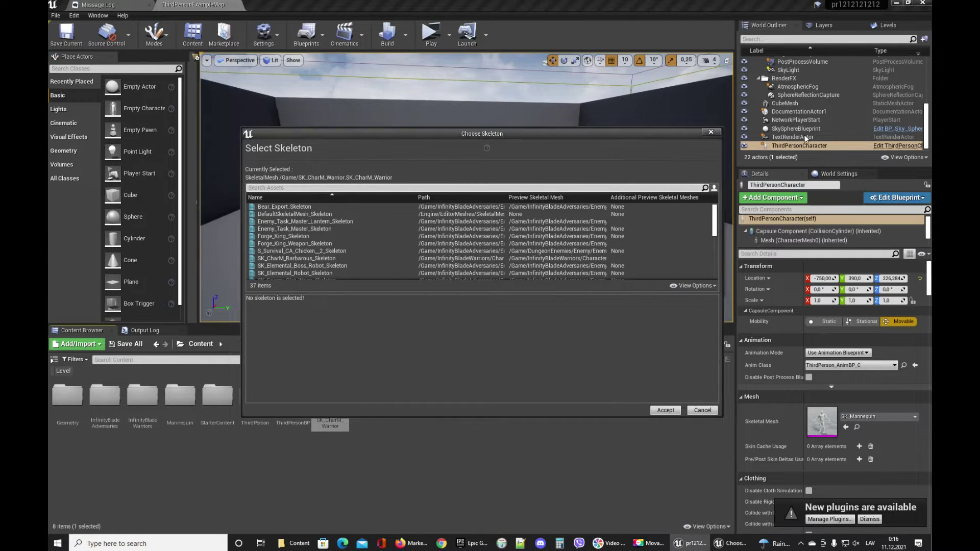
click(711, 132)
click(887, 146)
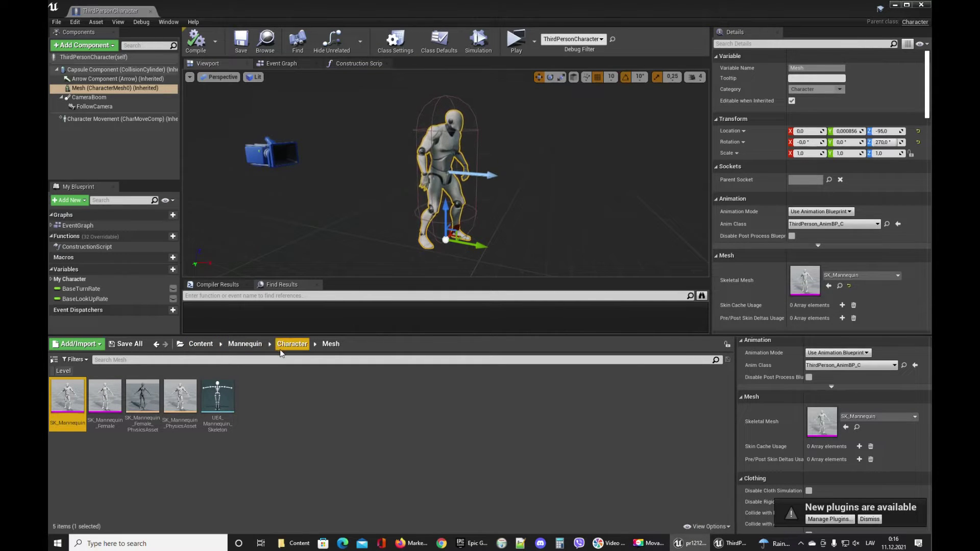
- Return to the Content root and start Assign Skeleton on the copied SK_CharM_Warrior
click(217, 400)
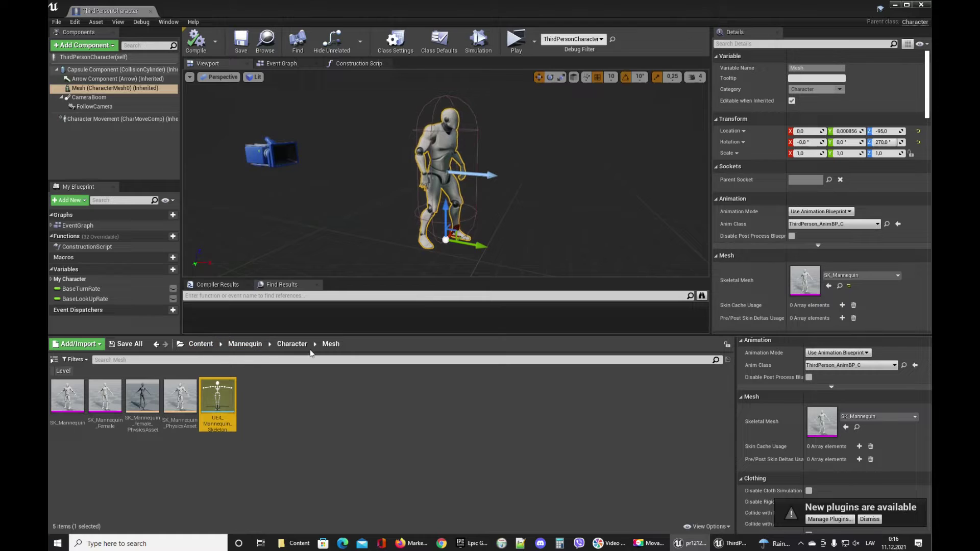
click(202, 346)
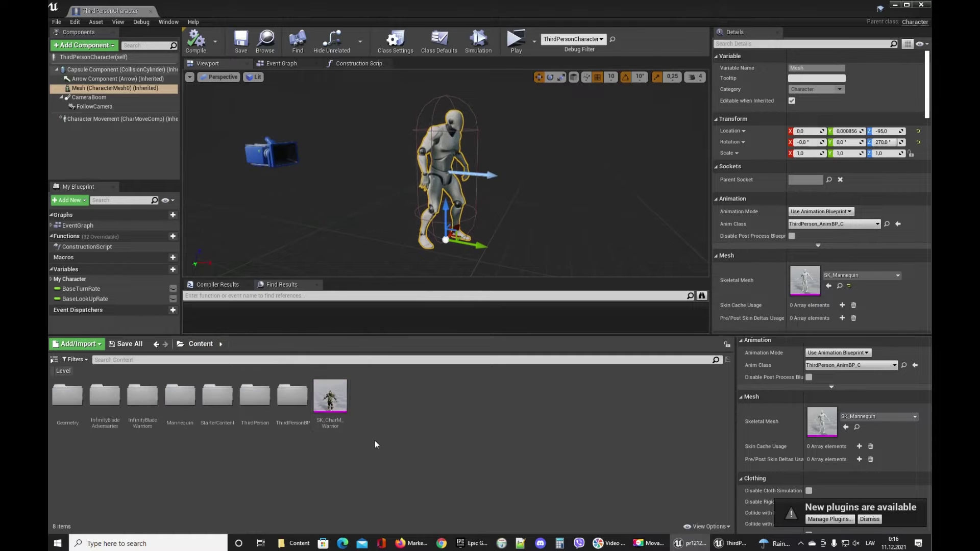
right_click(334, 401)
mouse_move(442, 114)
click(475, 132)
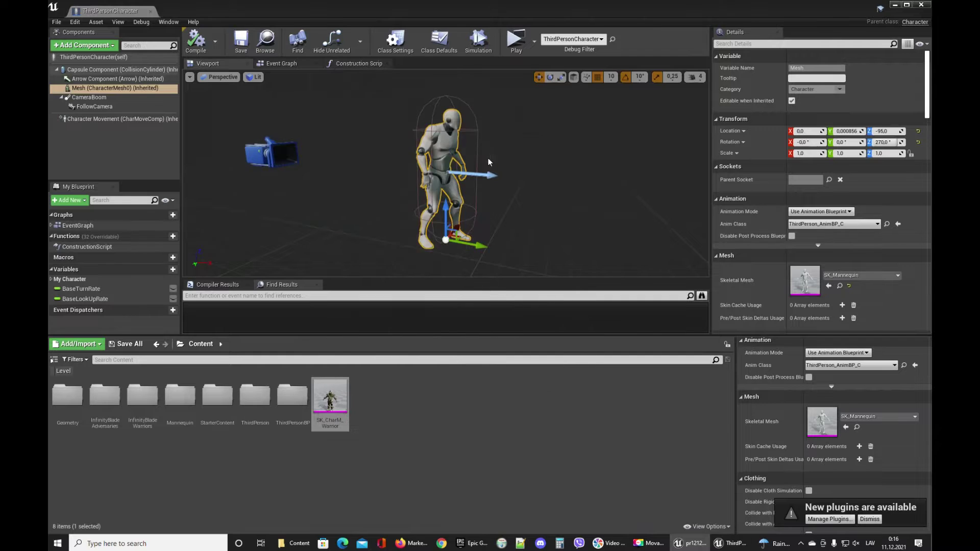
drag(584, 205, 930, 224)
drag(648, 127, 497, 87)
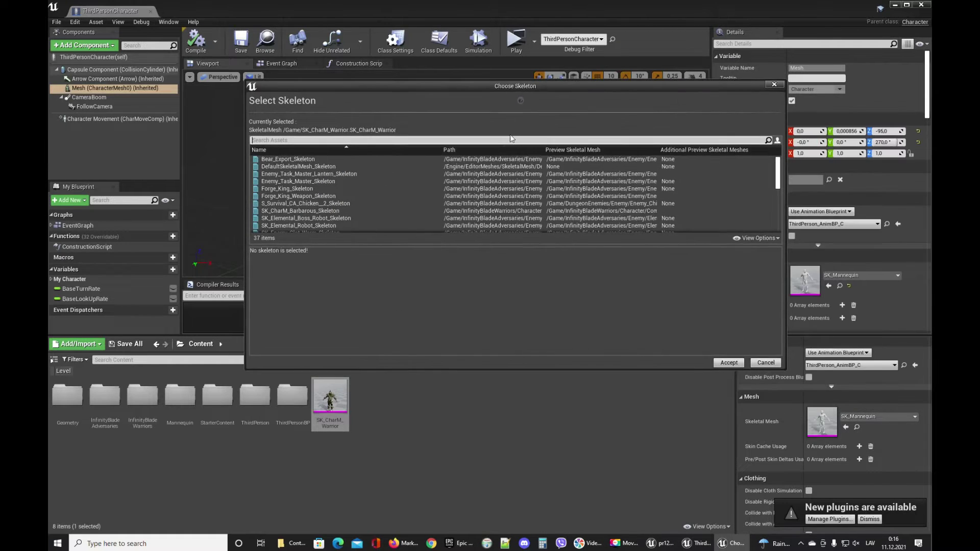
- Pick UE4_Mannequin_Skeleton in the chooser, check the foot_r mapping, and accept
click(498, 159)
click(499, 149)
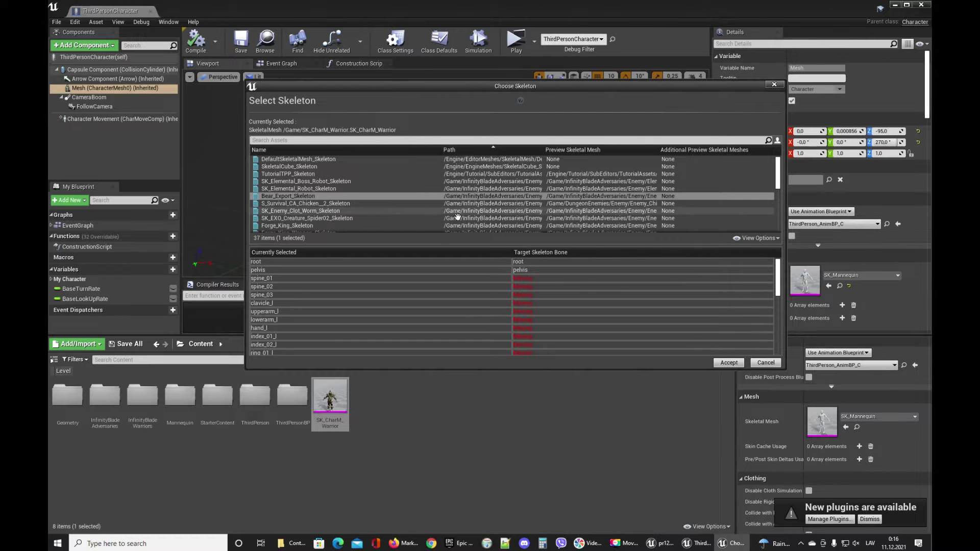
click(418, 204)
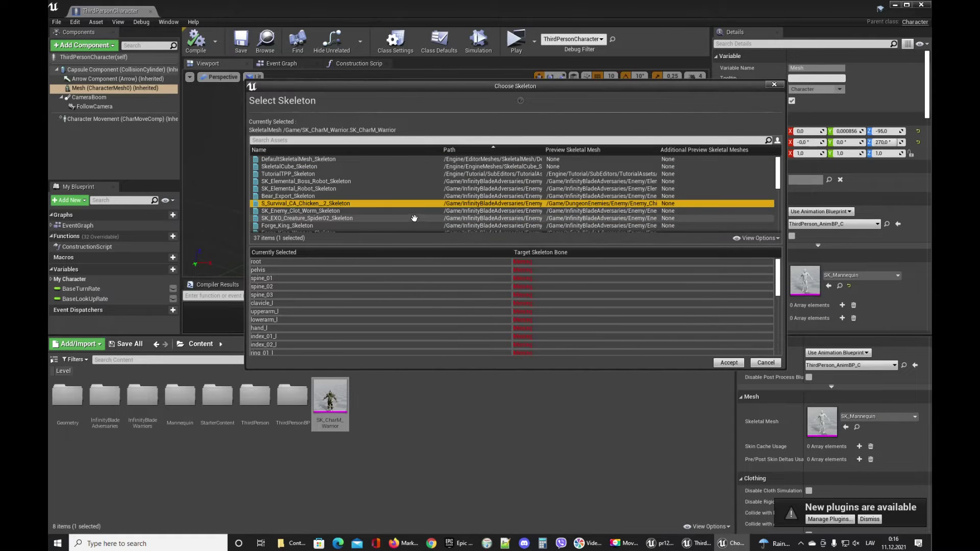
scroll(424, 208, down, 5)
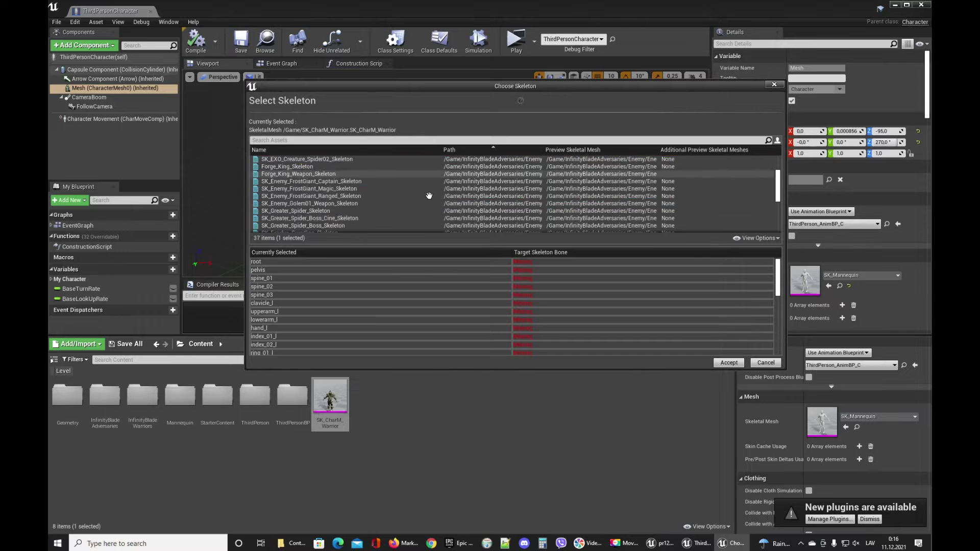
scroll(424, 208, down, 5)
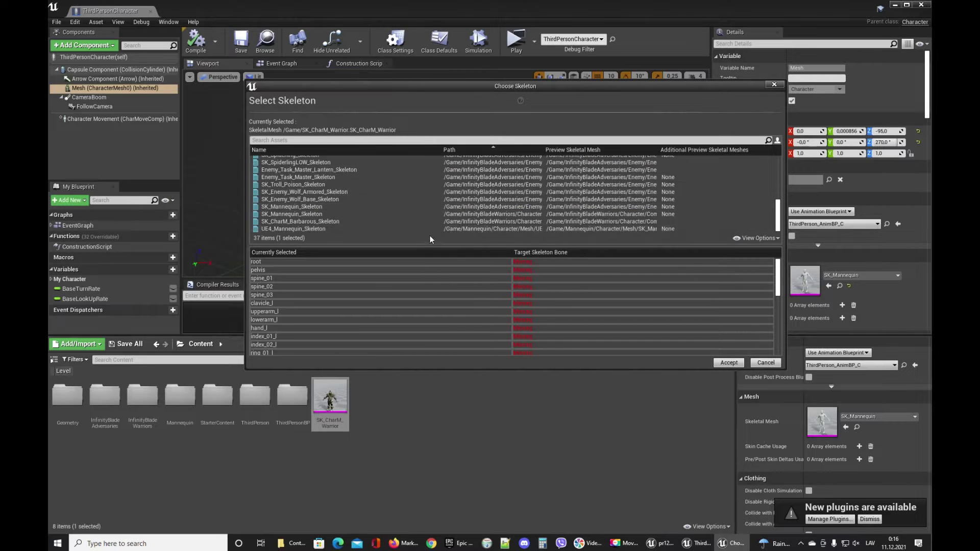
click(427, 229)
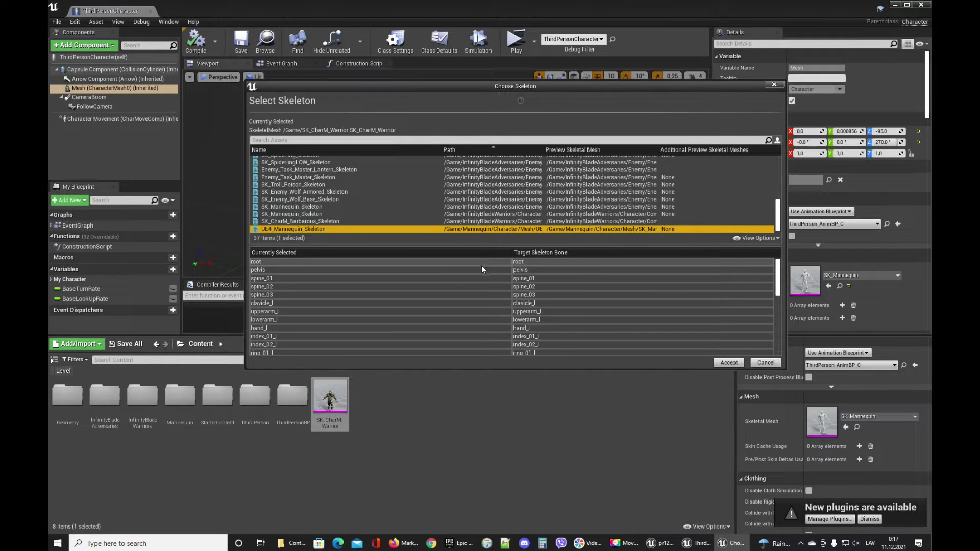
drag(779, 277, 797, 339)
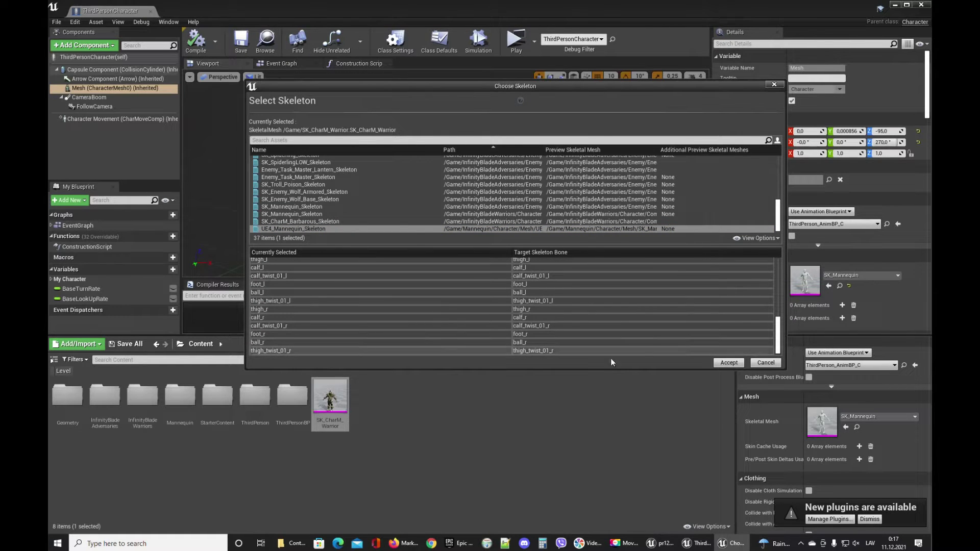
click(544, 333)
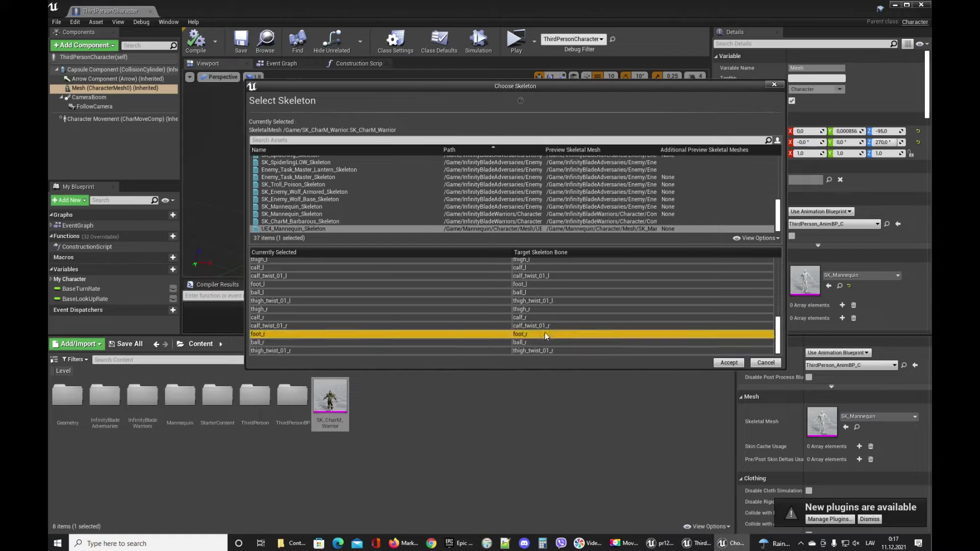
click(715, 366)
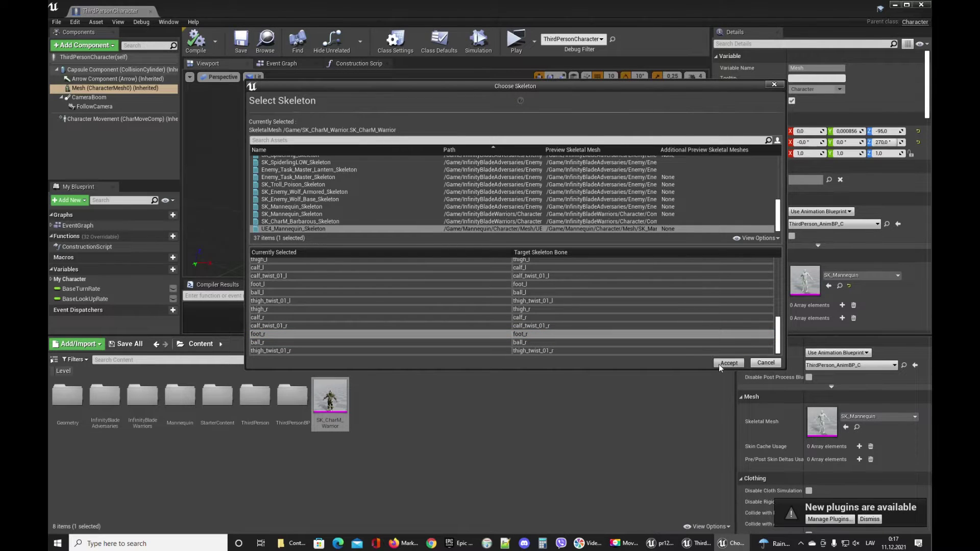
click(718, 363)
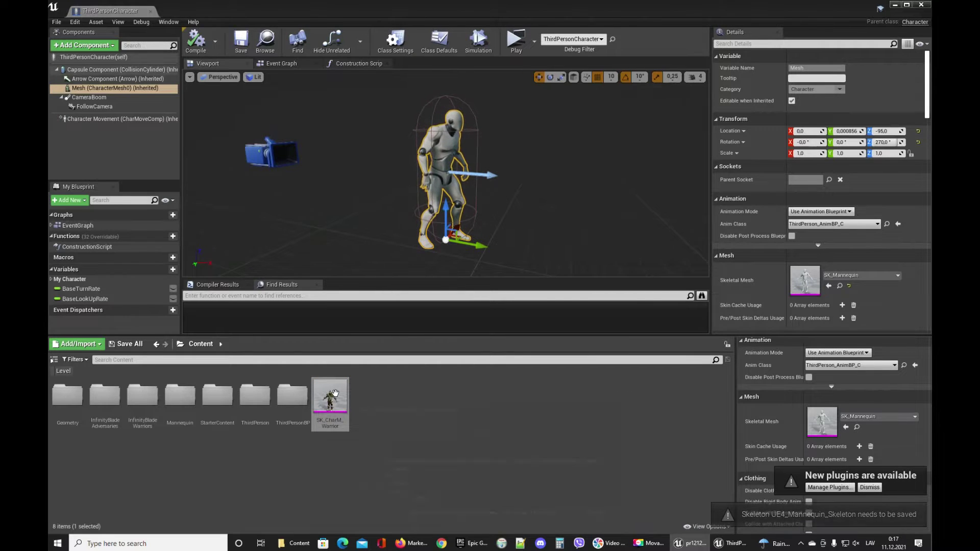
- Open the copied warrior mesh, cycle its editor modes, then locate ThirdPerson_AnimBP in Mannequin/Animations
double_click(330, 382)
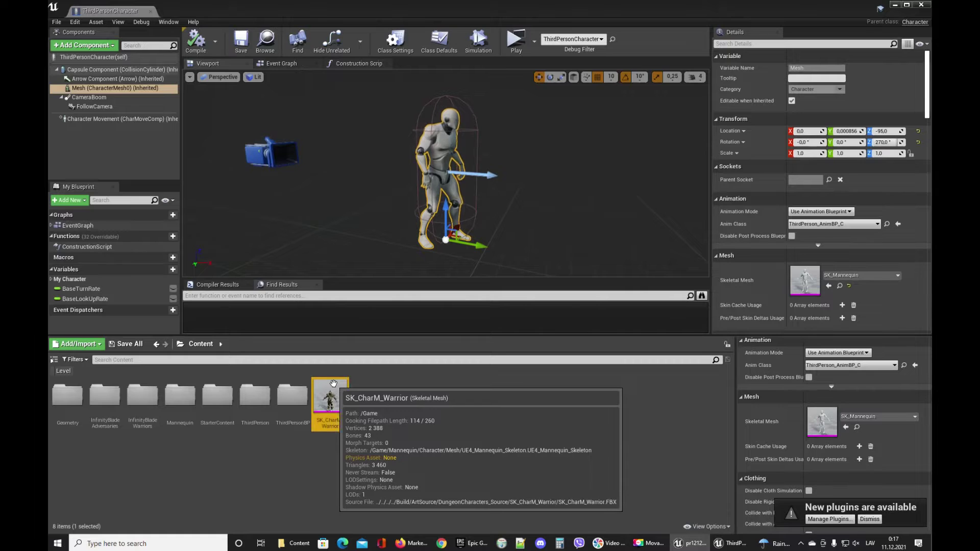
click(734, 44)
click(779, 45)
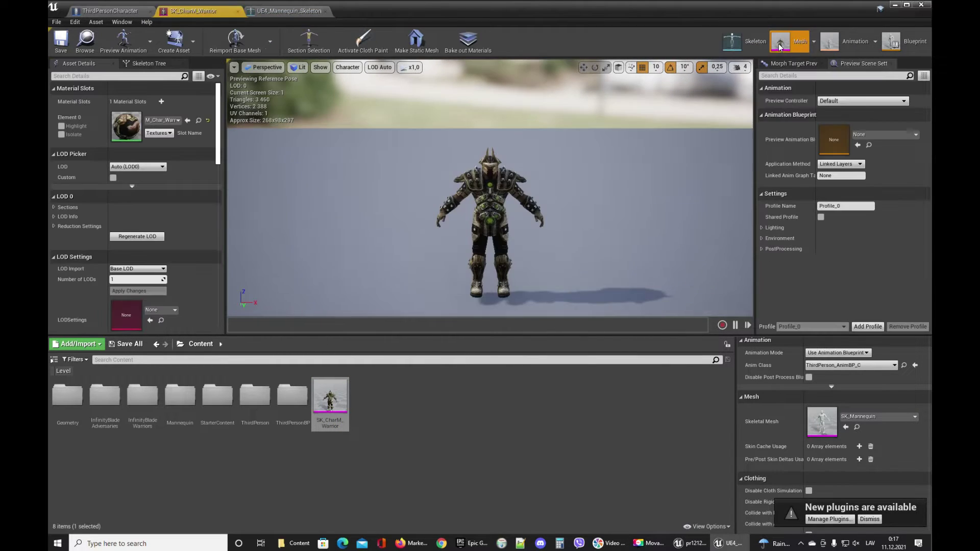
click(832, 42)
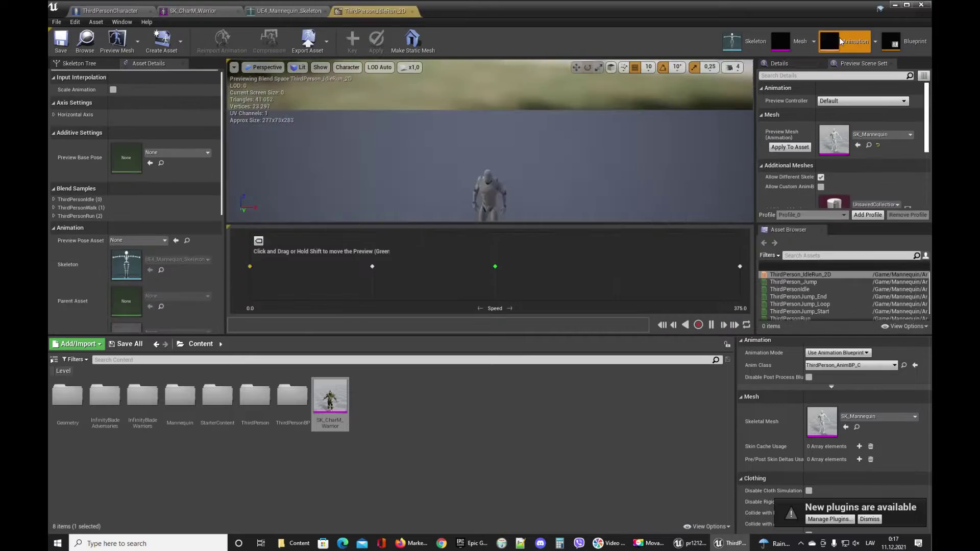
click(800, 49)
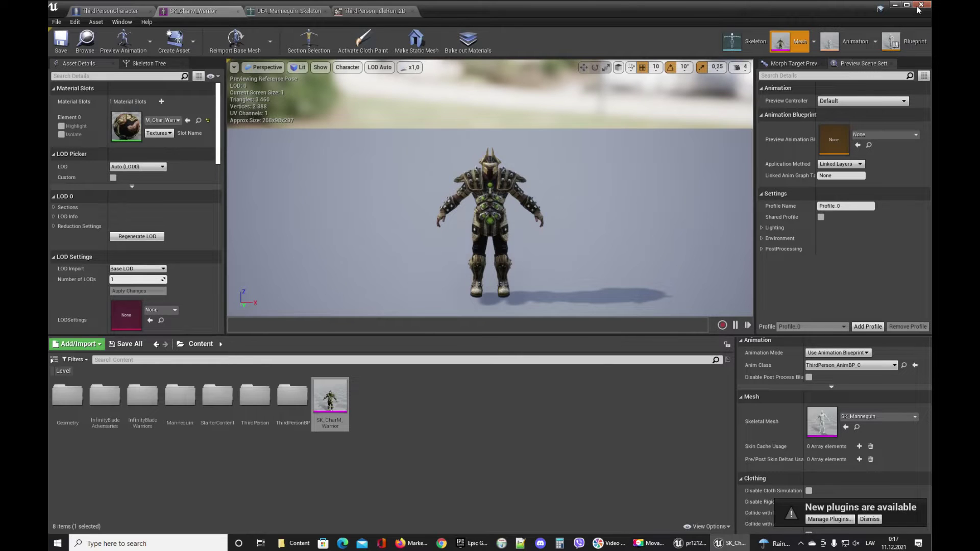
click(905, 43)
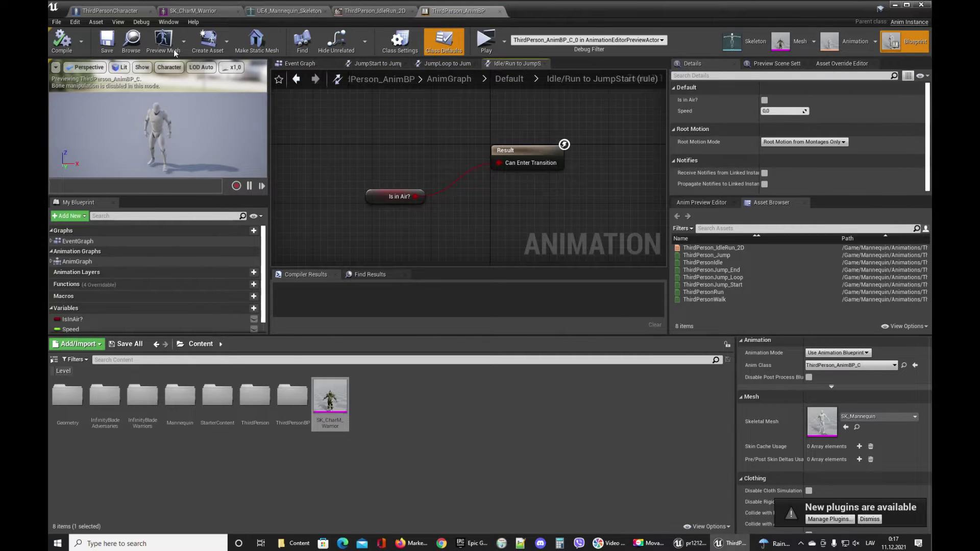
click(131, 42)
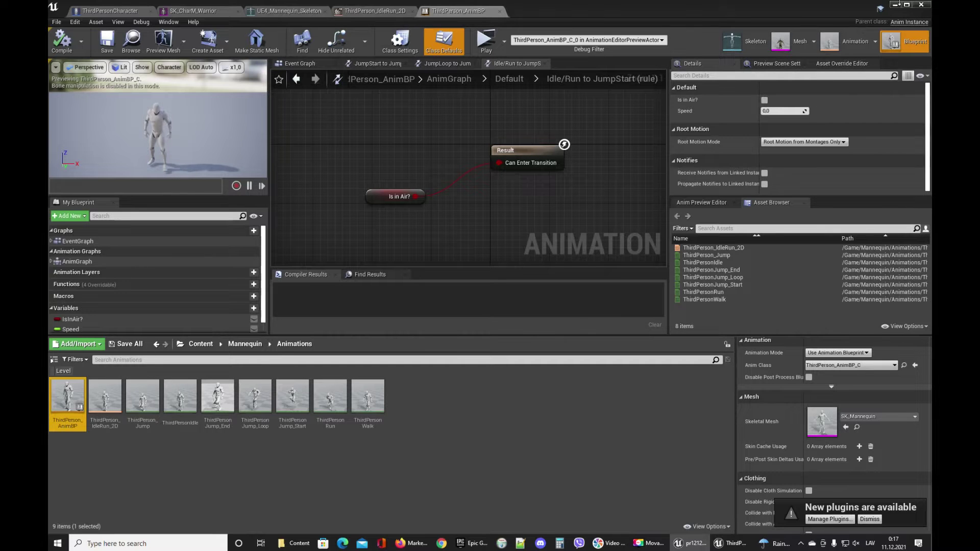
- Drop SK_CharM_Warrior from Content into ThirdPersonCharacter's Skeletal Mesh slot and save the blueprint
click(137, 13)
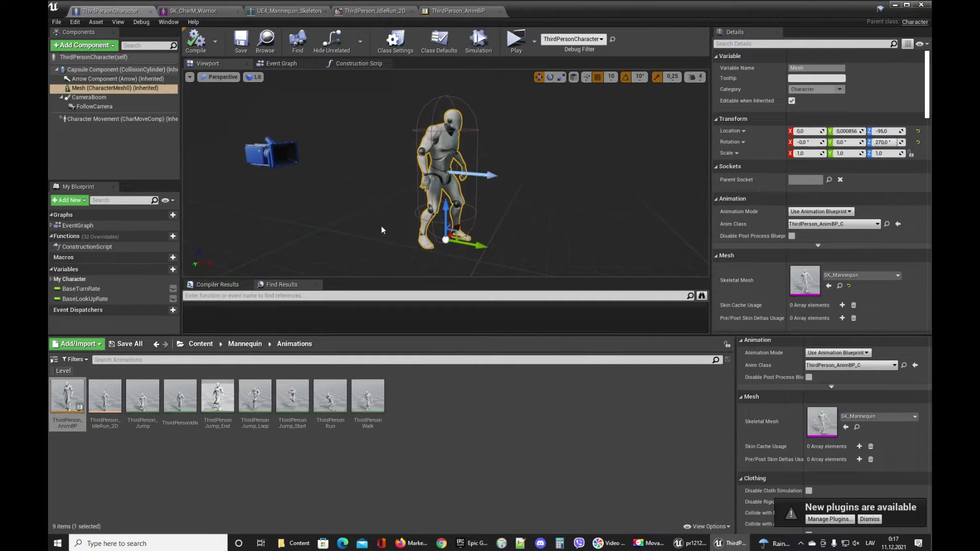
click(200, 344)
scroll(843, 281, down, 4)
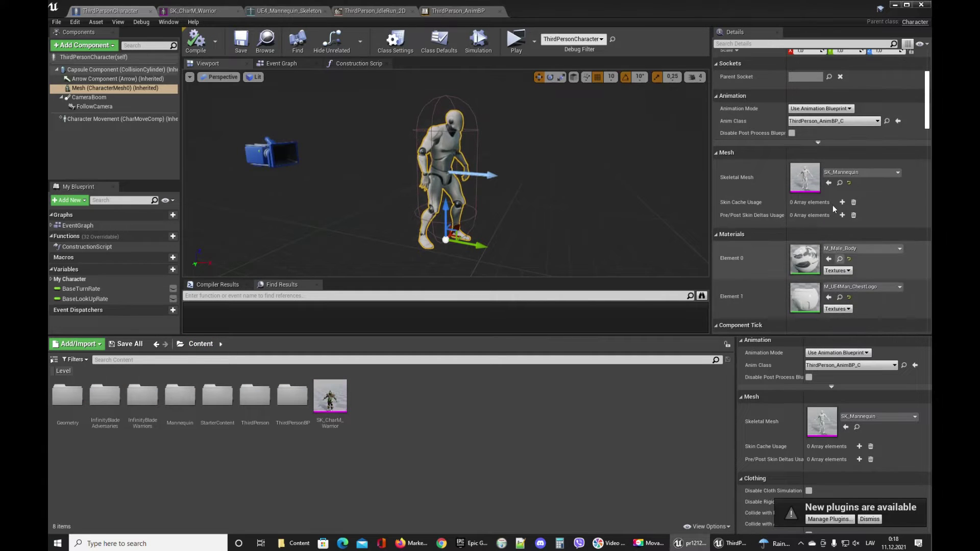
scroll(832, 204, down, 1)
drag(325, 397, 805, 152)
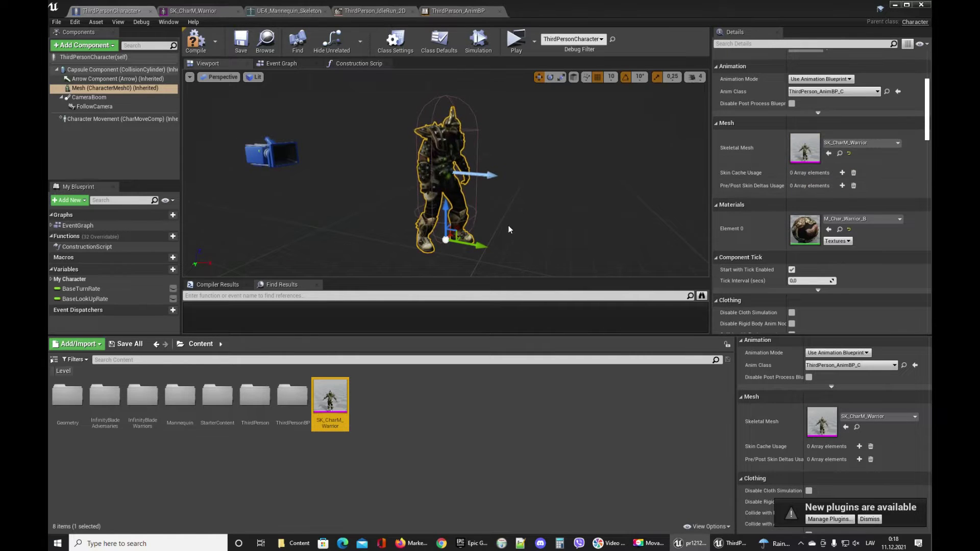
click(244, 49)
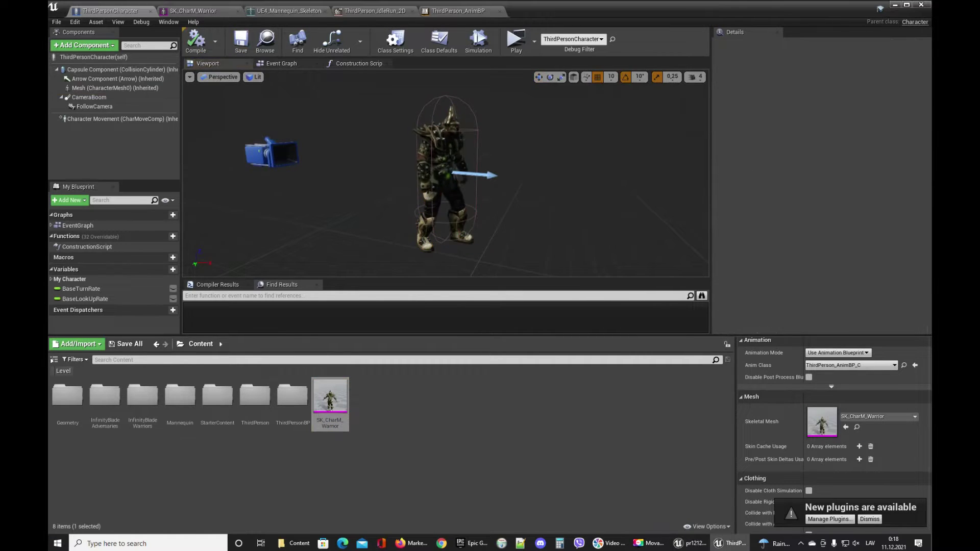
right_drag(446, 174, 536, 176)
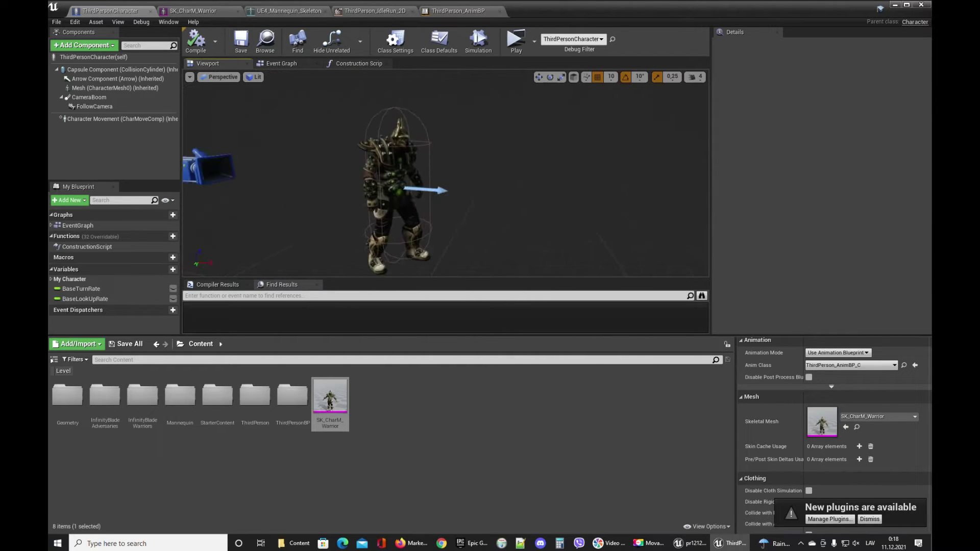
- Save all levels and assets, then launch a play test of the level
click(59, 23)
click(80, 78)
click(514, 44)
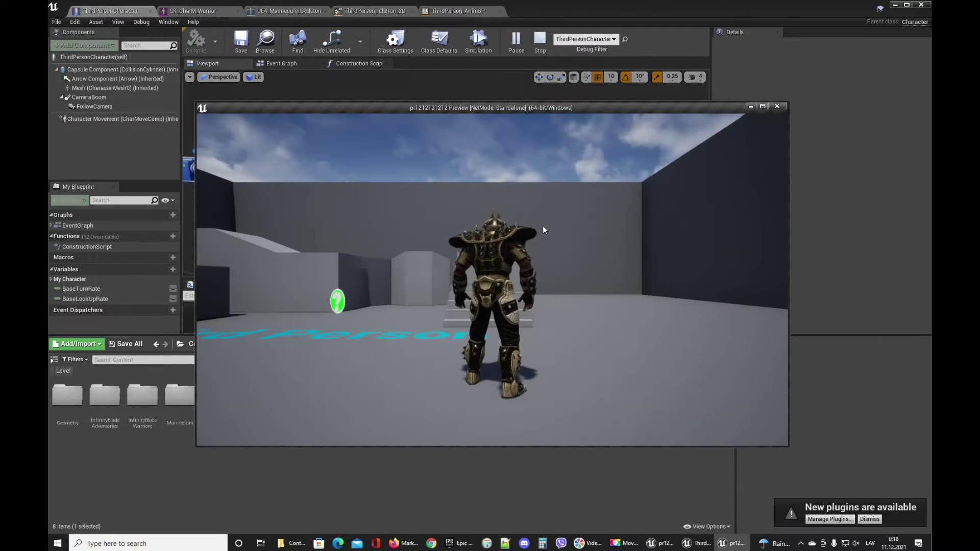
- Run the warrior up the stairs, across the platform and ramp, and jump off the block
key(w)
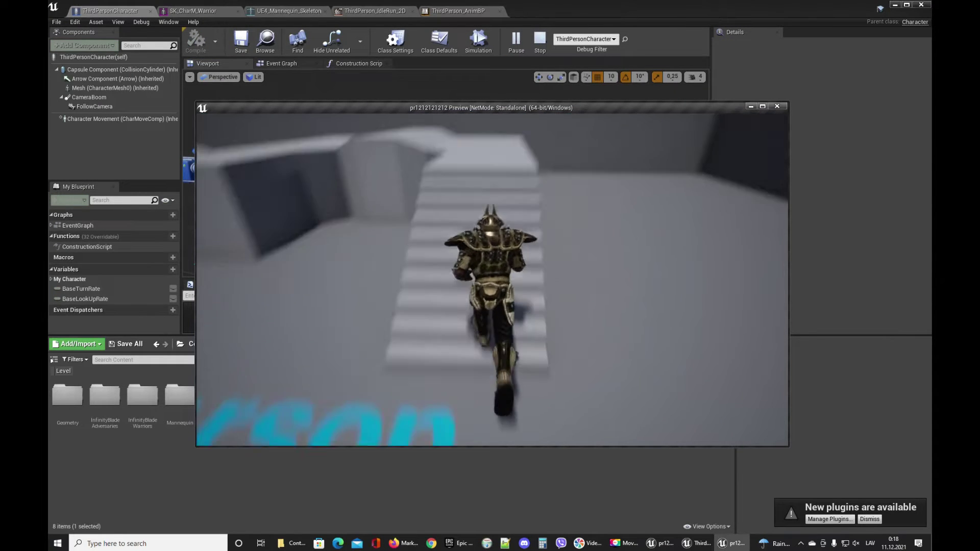
key(w)
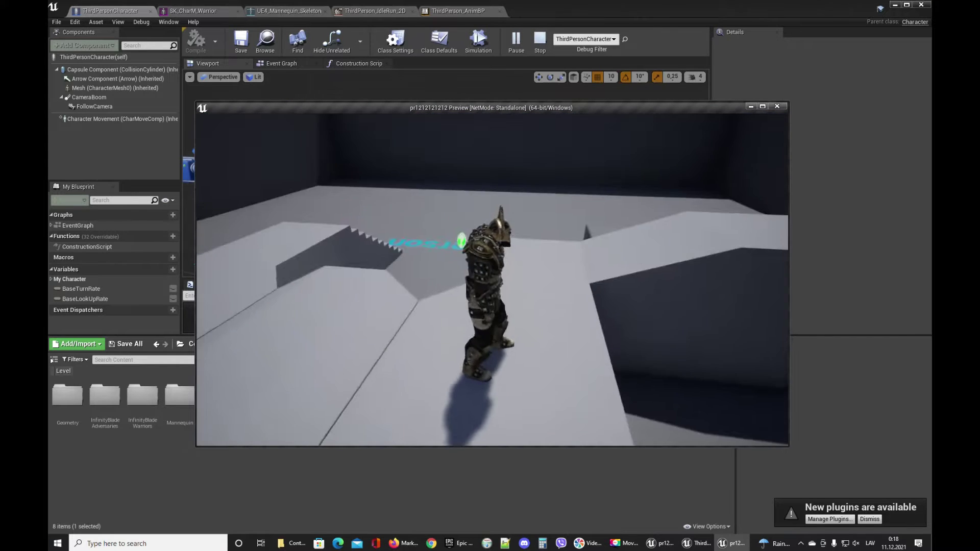
key(w)
key(w)
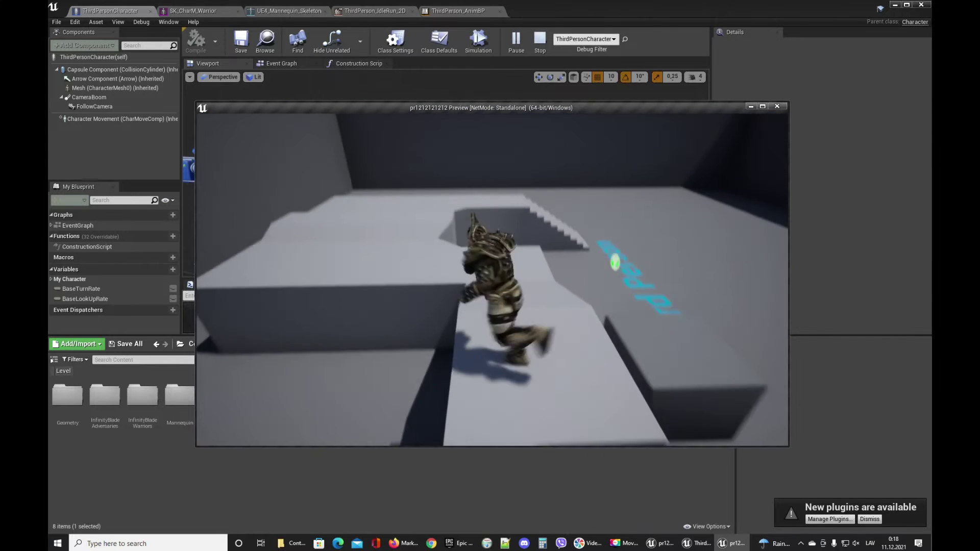
key(w)
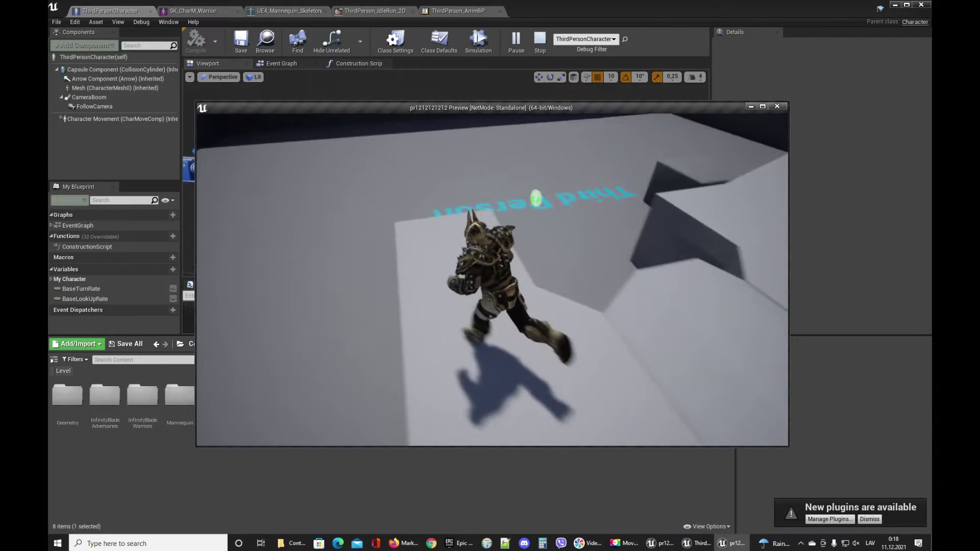
key(w)
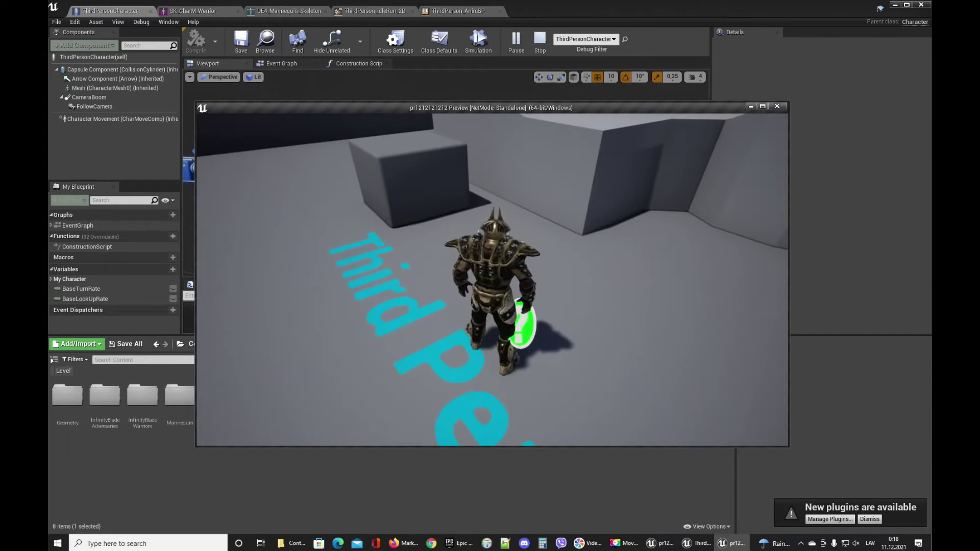
key(space)
key(w)
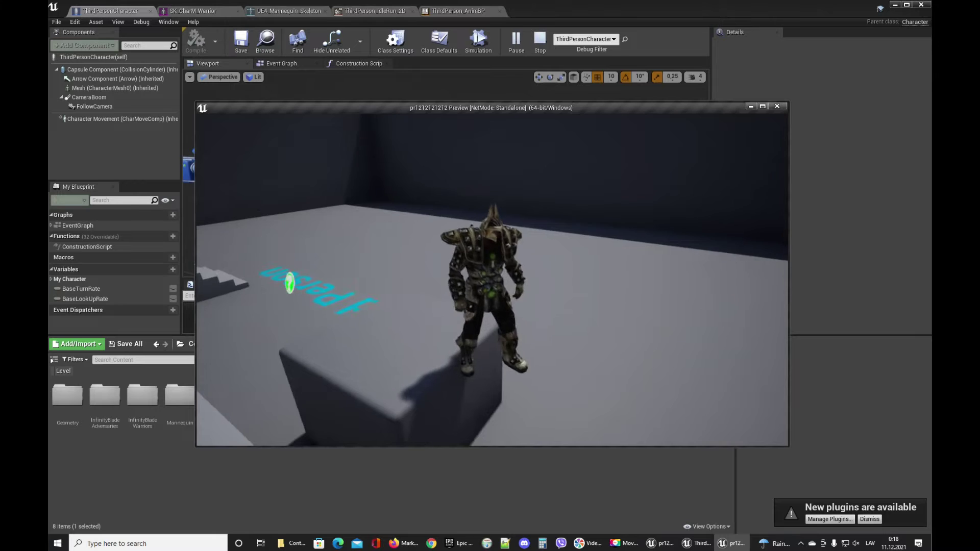
key(w)
- Steer the warrior around the floor, let it idle, jump, then end the play test
key(w)
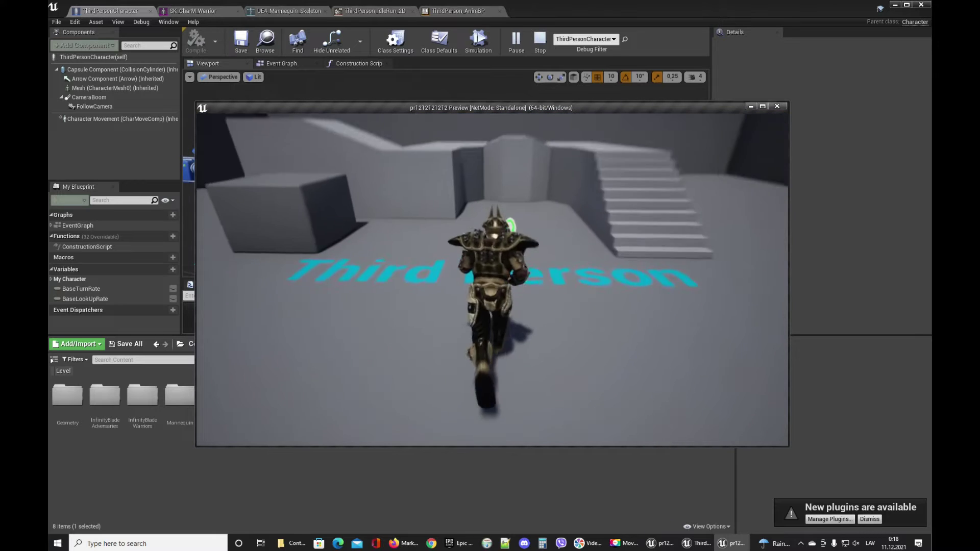
key(s)
key(d)
key(w)
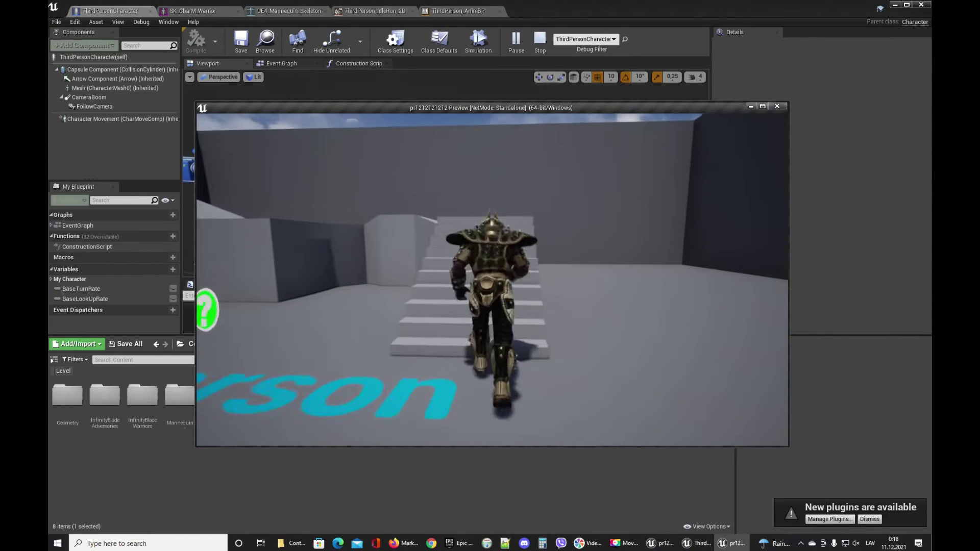
key(s)
key(w)
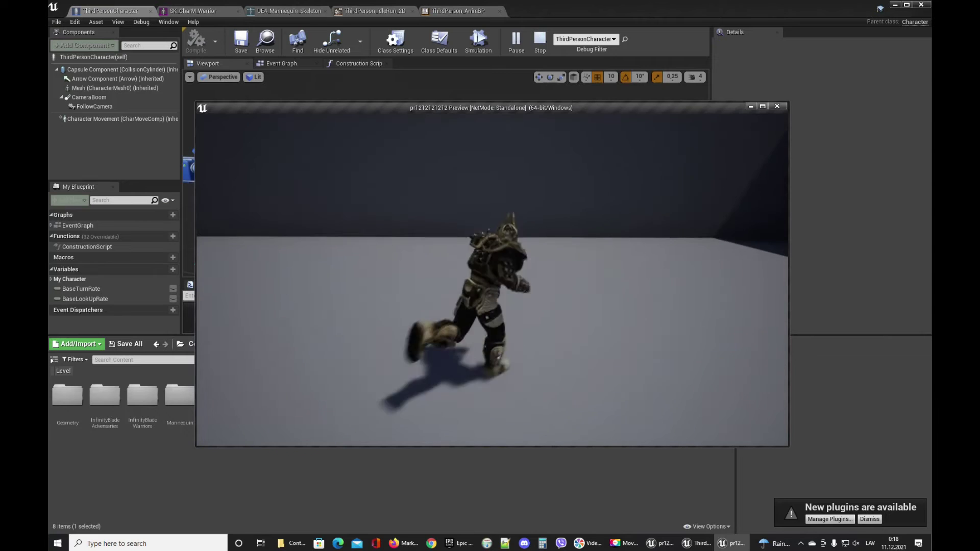
key(w)
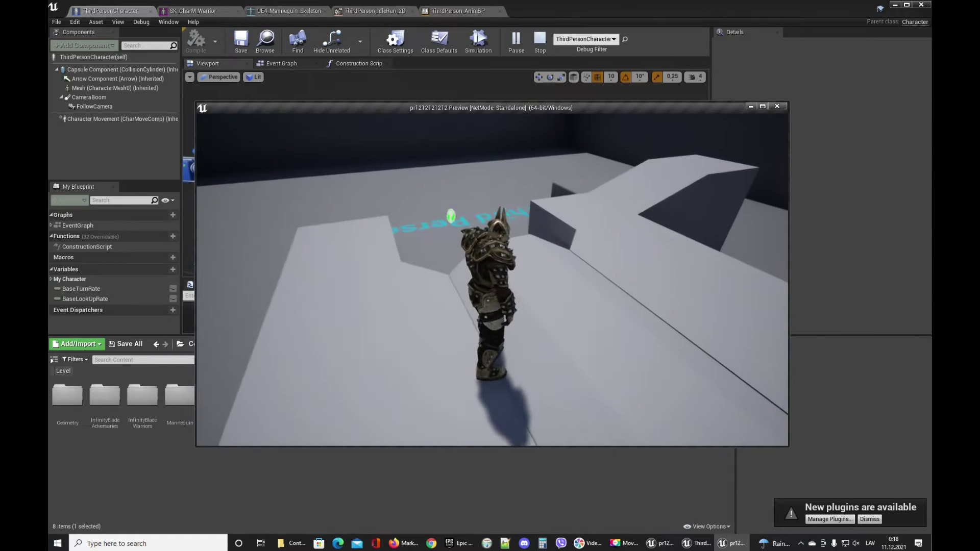
key(w)
key(a)
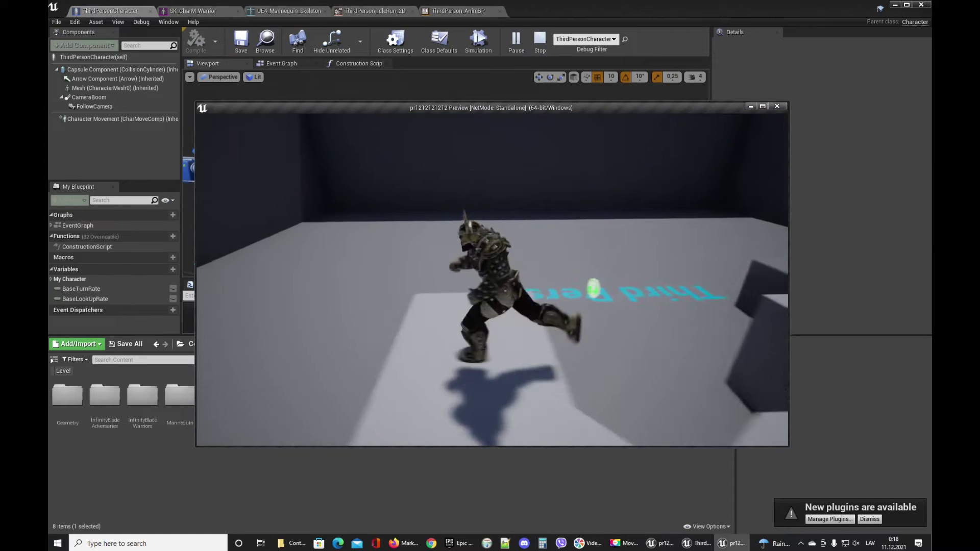
key(d)
key(w)
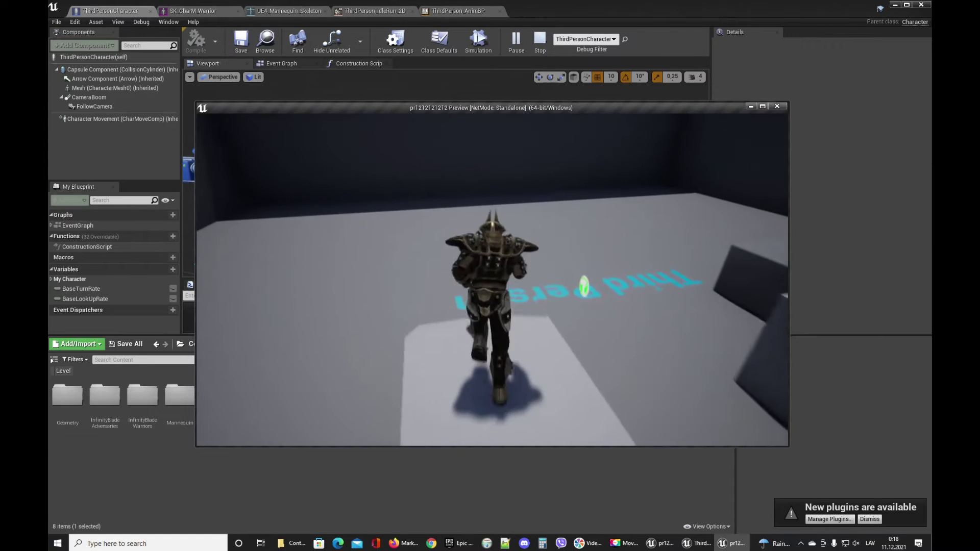
key(space)
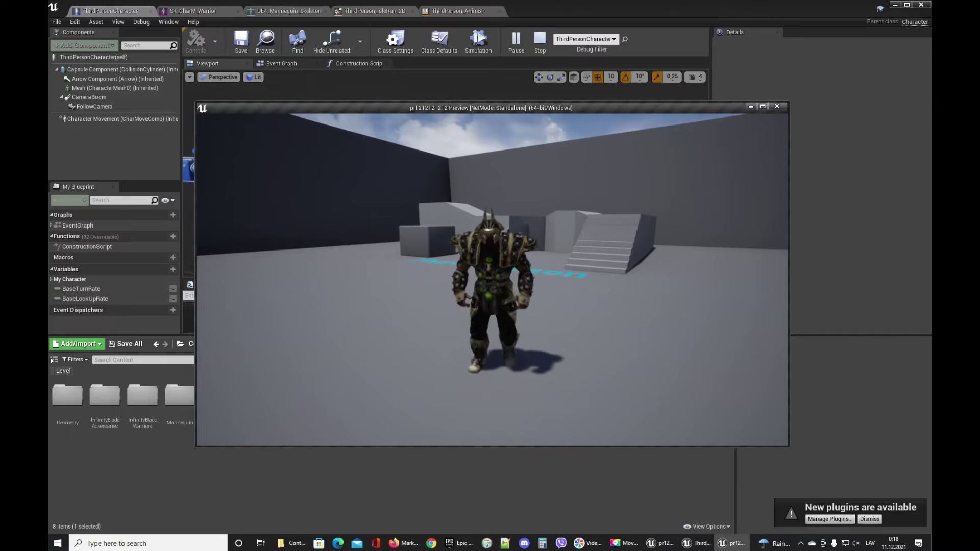
key(Escape)
- Browse into InfinityBladeWarriors > Character > CompleteCharacters and open SK_CharM_Ram
click(169, 404)
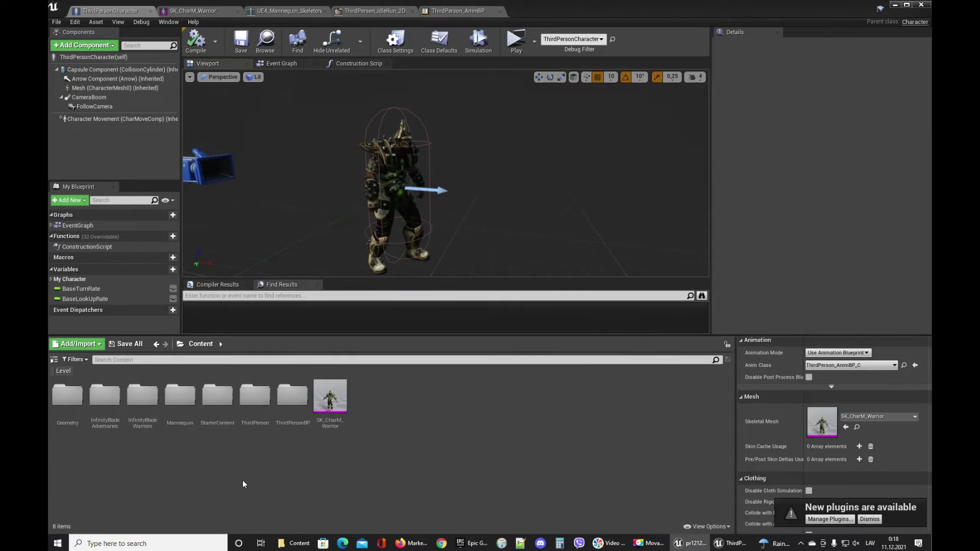
double_click(143, 398)
click(72, 401)
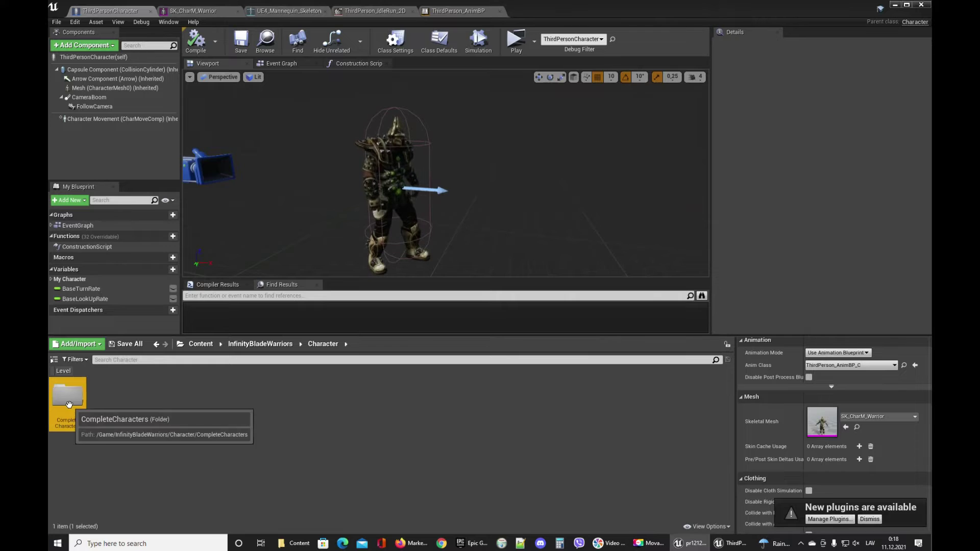
double_click(69, 403)
double_click(523, 401)
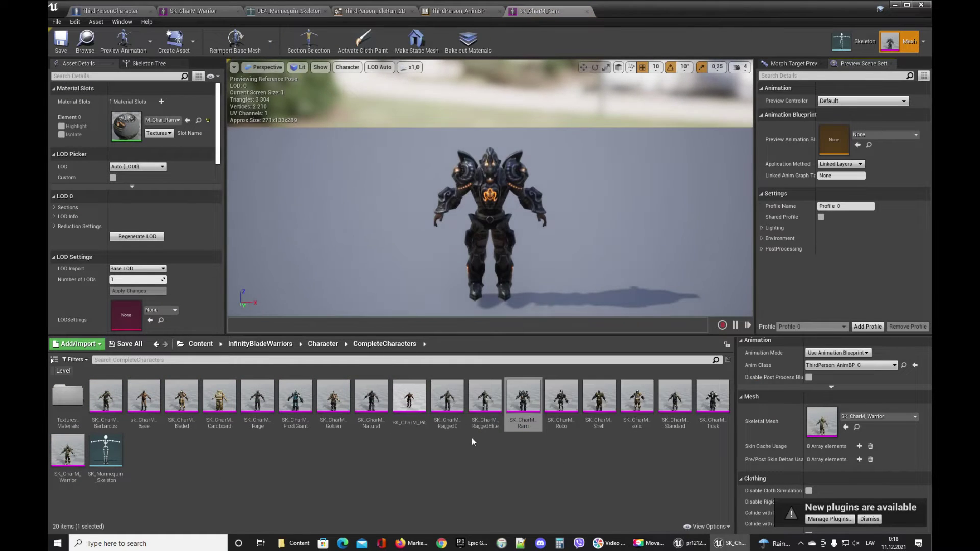
- Open the SK_CharM_FrostGiant, Forge, Robo, solid and Standard meshes in turn
double_click(296, 401)
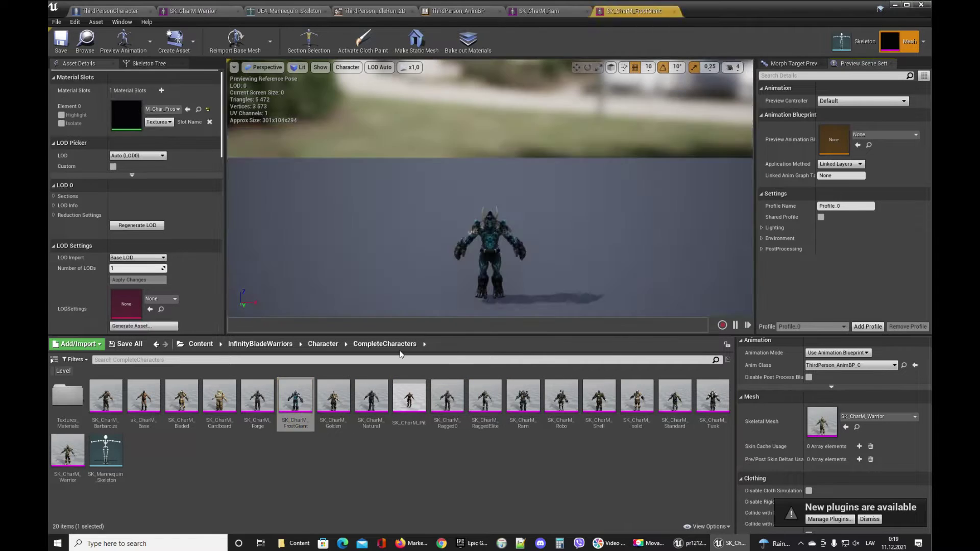
double_click(256, 402)
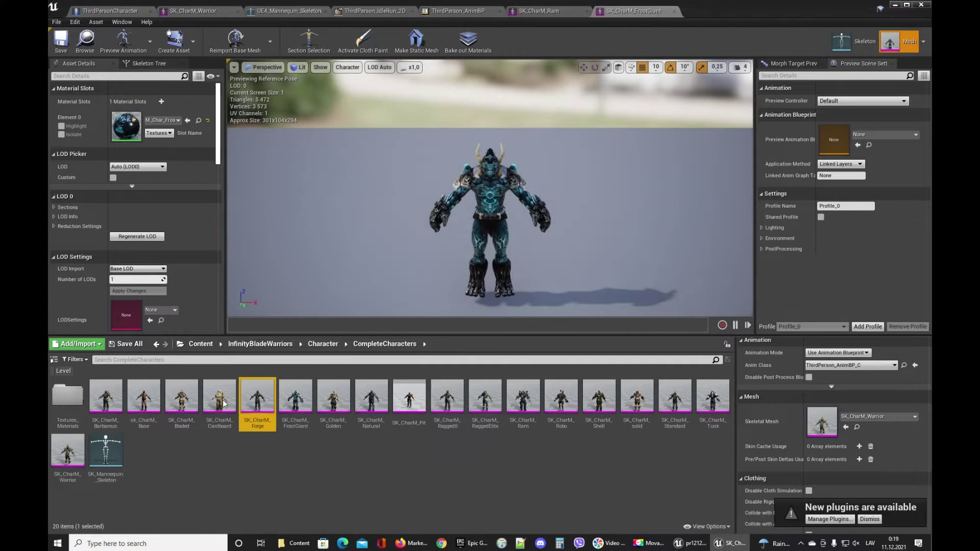
double_click(560, 398)
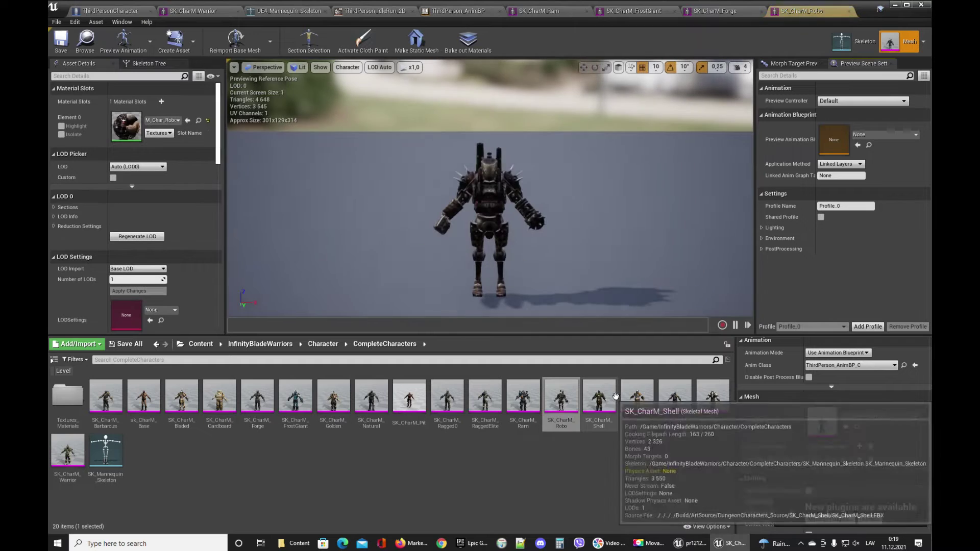
double_click(636, 398)
double_click(682, 398)
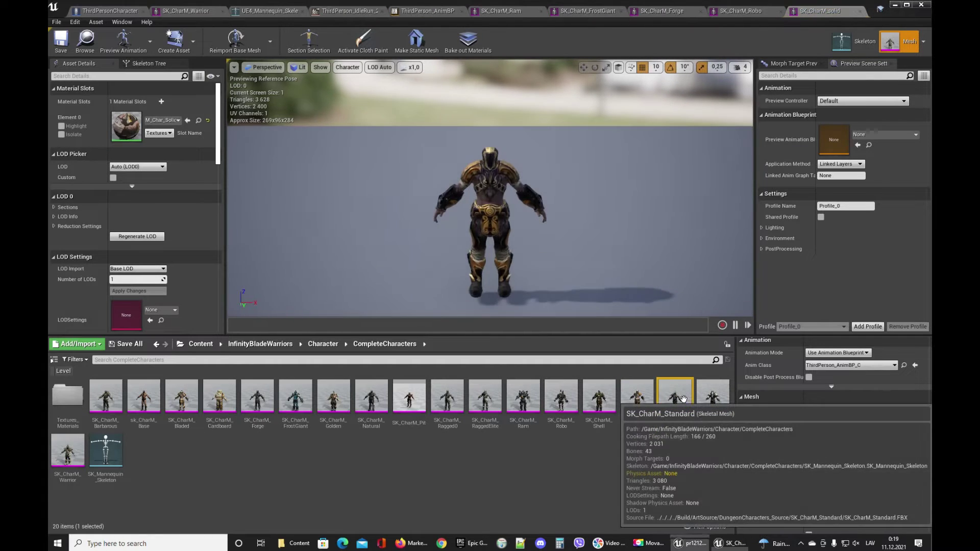
- Open SK_CharM_Tusk and fly the preview camera in close to its helmet
click(723, 404)
double_click(715, 401)
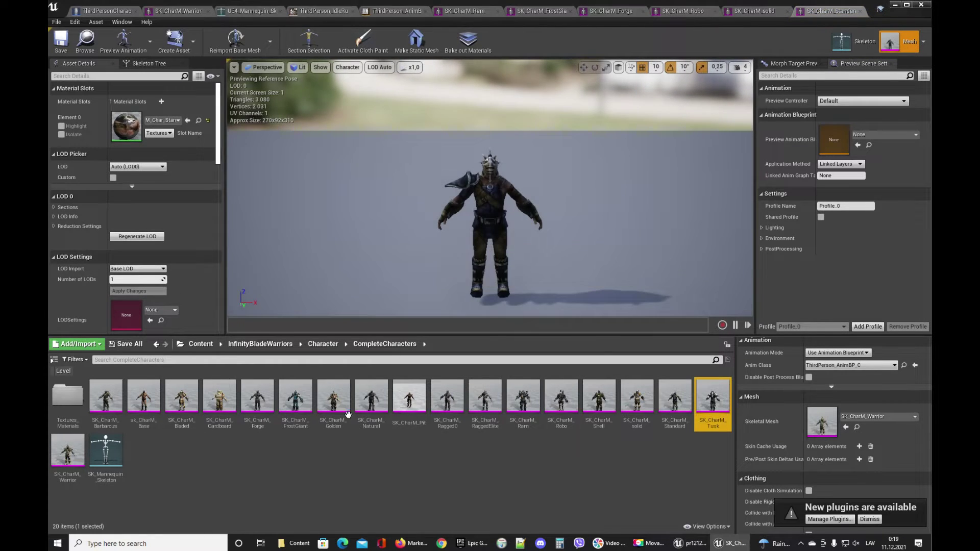
key(w)
mouse_move(522, 235)
right_down()
mouse_move(533, 231)
mouse_move(531, 242)
mouse_move(551, 241)
mouse_move(547, 255)
mouse_move(562, 253)
mouse_move(536, 244)
right_up()
key(a)
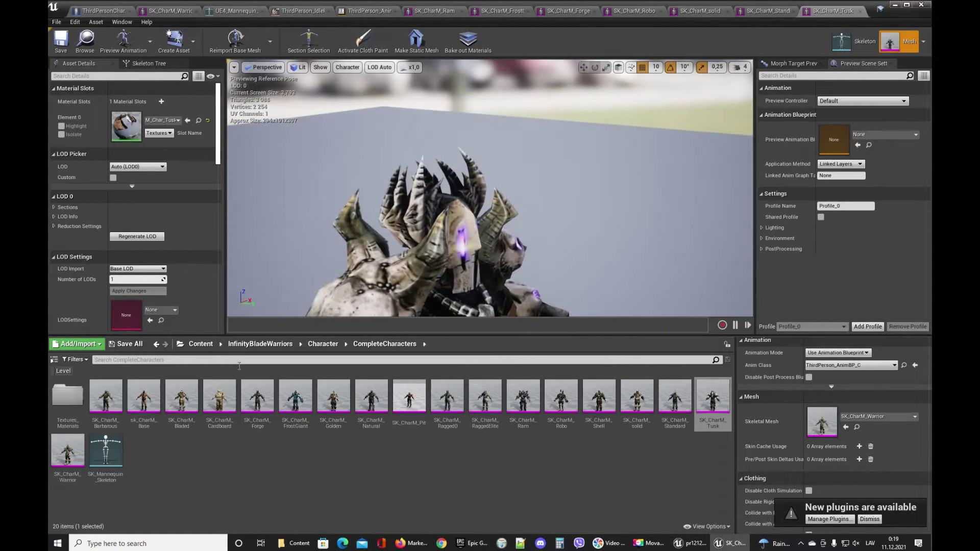
- Preview SK_CharM_Barbarous, sk_CharM_Base, SK_CharM_Natural and SK_CharM_Ram, zooming in on Ram
double_click(106, 398)
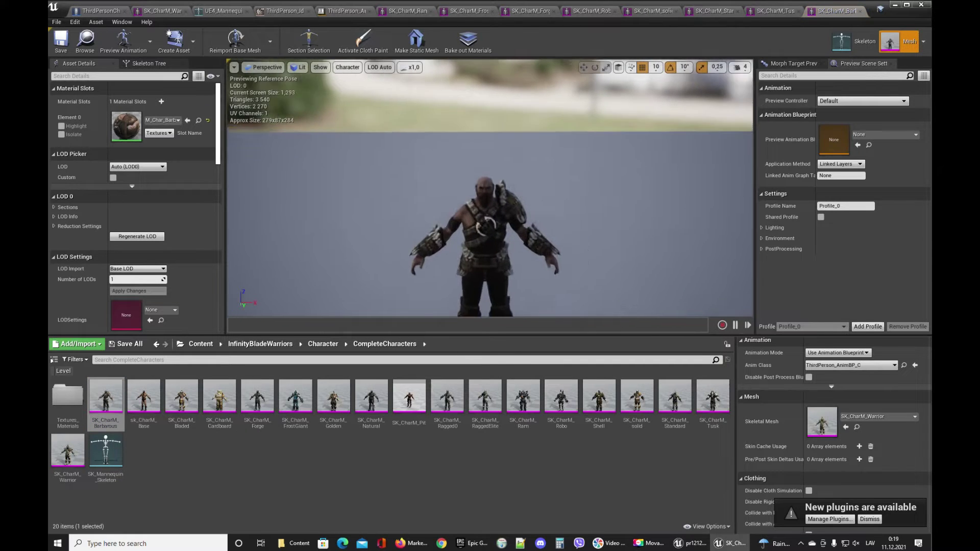
click(159, 392)
double_click(156, 396)
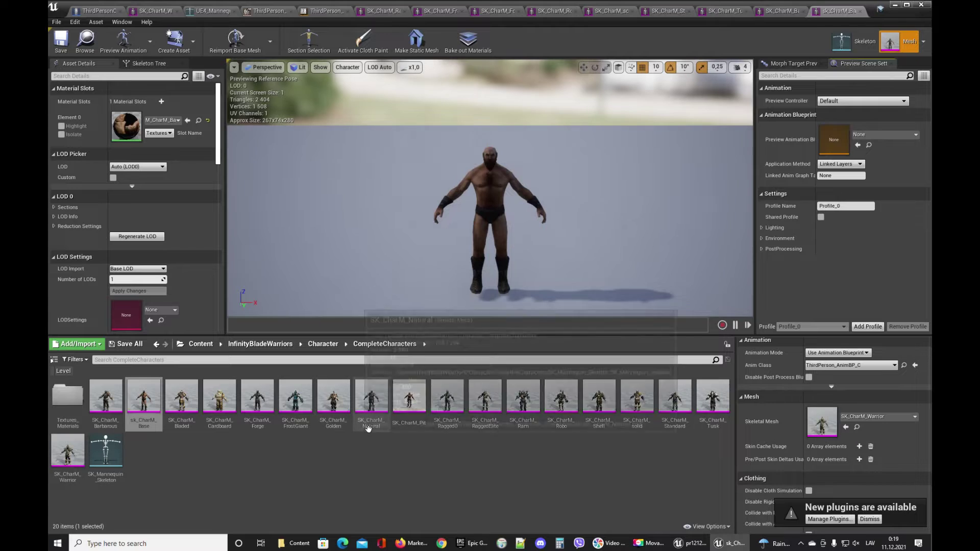
double_click(371, 400)
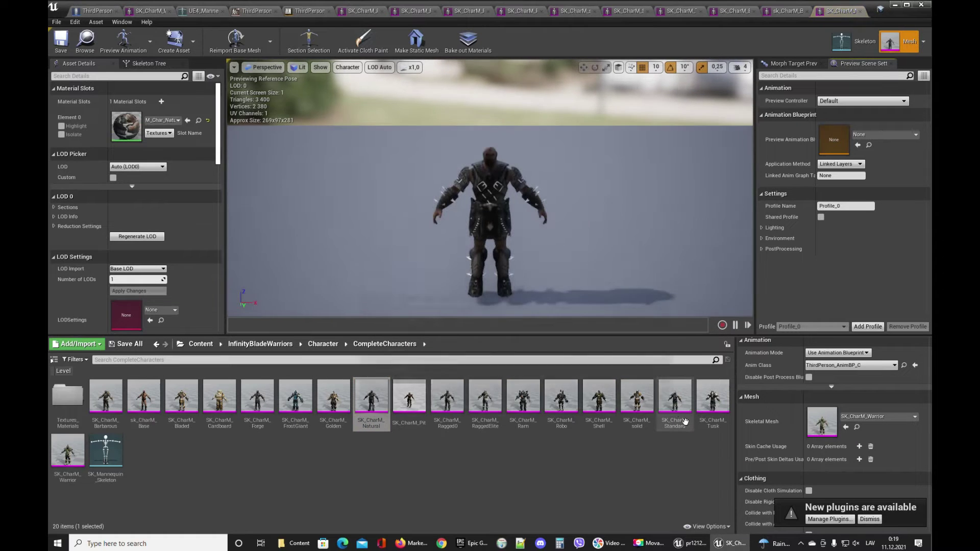
double_click(531, 411)
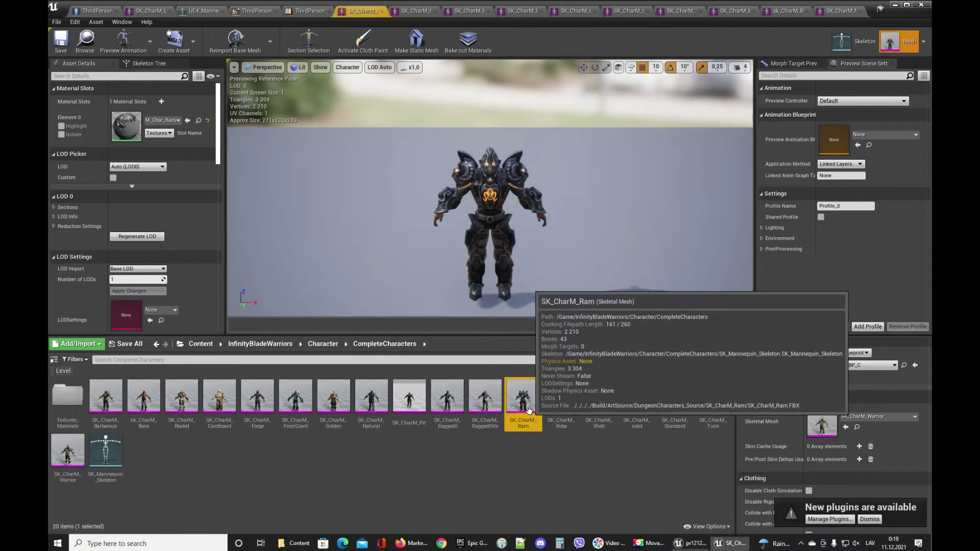
right_drag(490, 230, 510, 214)
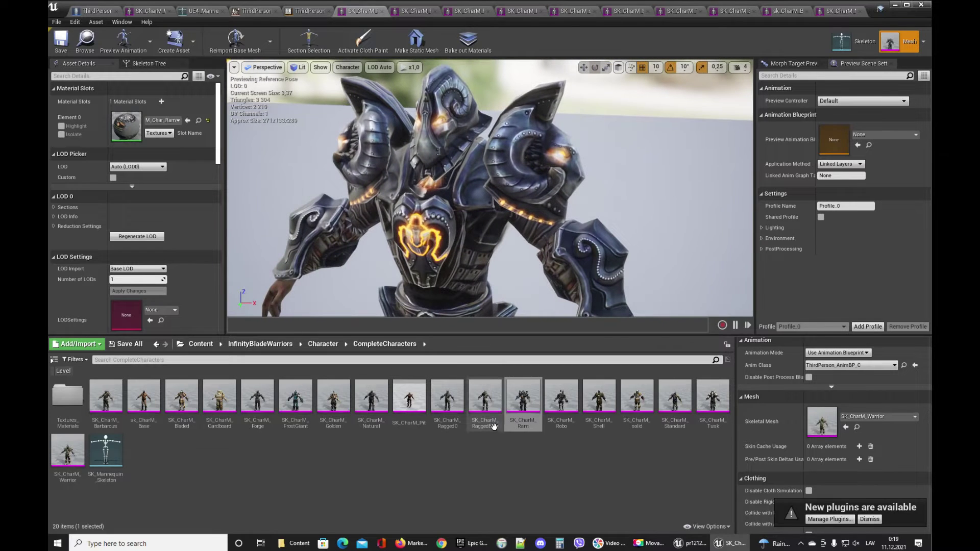
click(523, 403)
- Copy SK_CharM_Ram into Content and assign the copy the UE4_Mannequin_Skeleton
drag(212, 347, 377, 408)
right_click(373, 403)
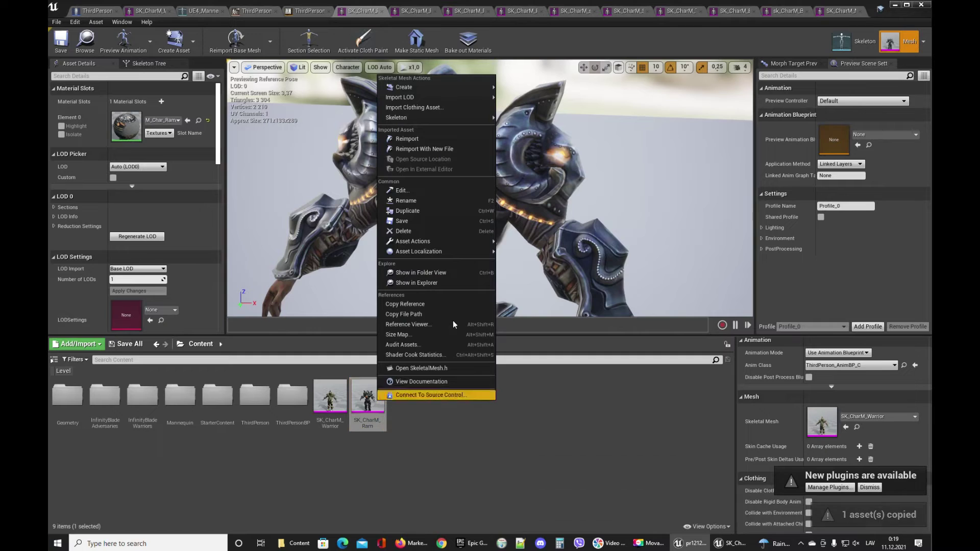
mouse_move(483, 121)
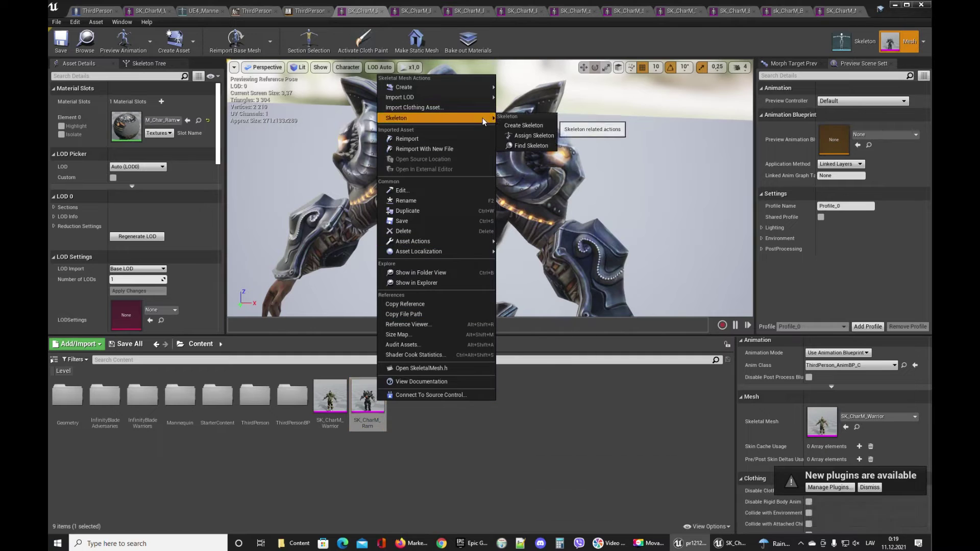
click(525, 135)
drag(578, 206, 587, 264)
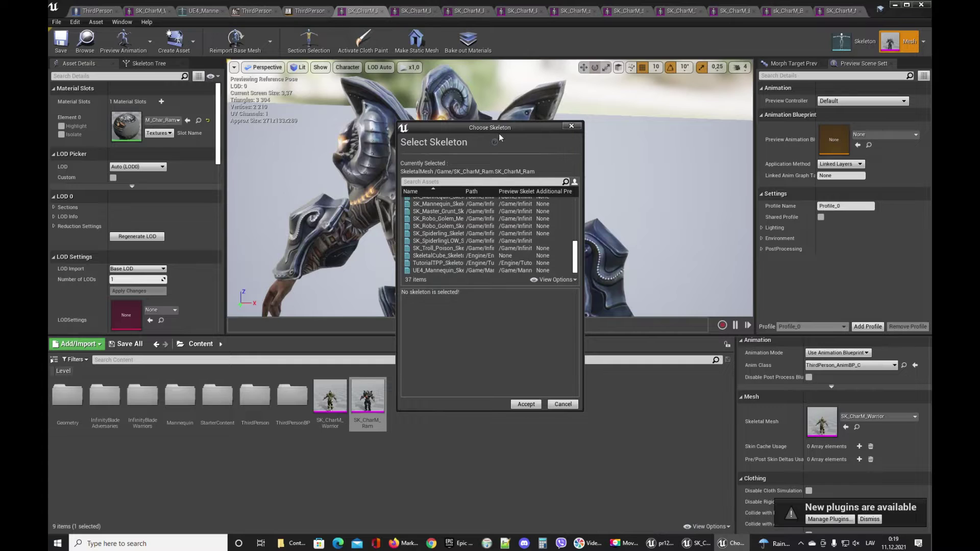
drag(496, 128, 353, 67)
drag(442, 160, 734, 159)
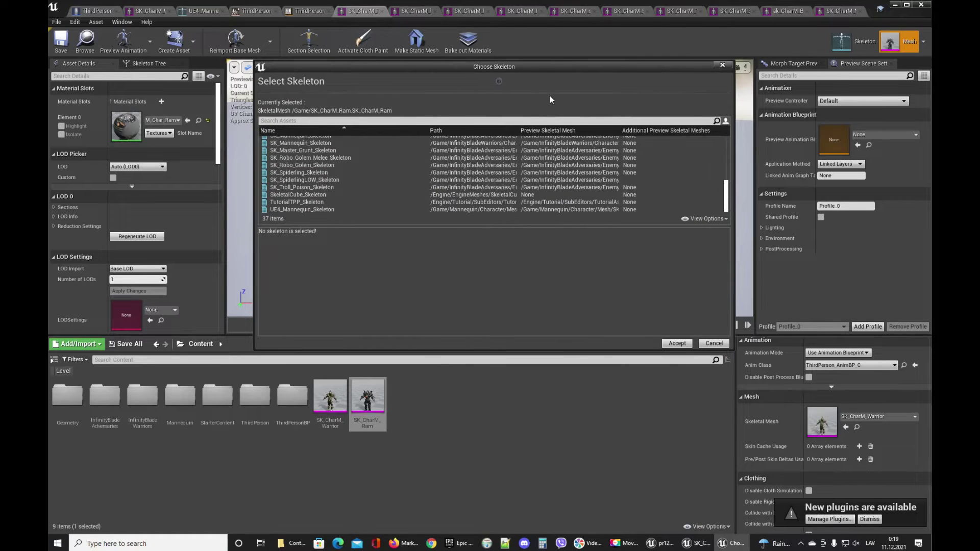
drag(536, 75, 537, 133)
click(482, 188)
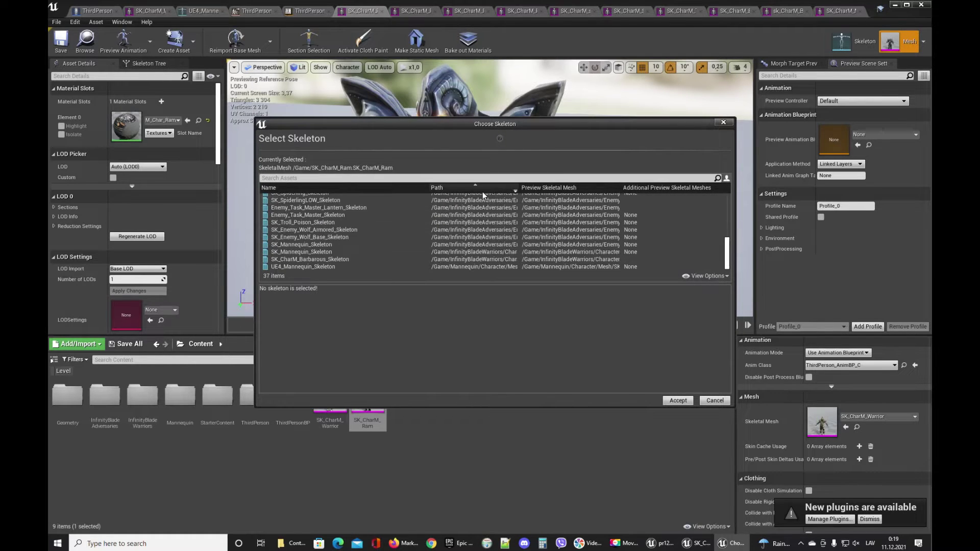
click(337, 266)
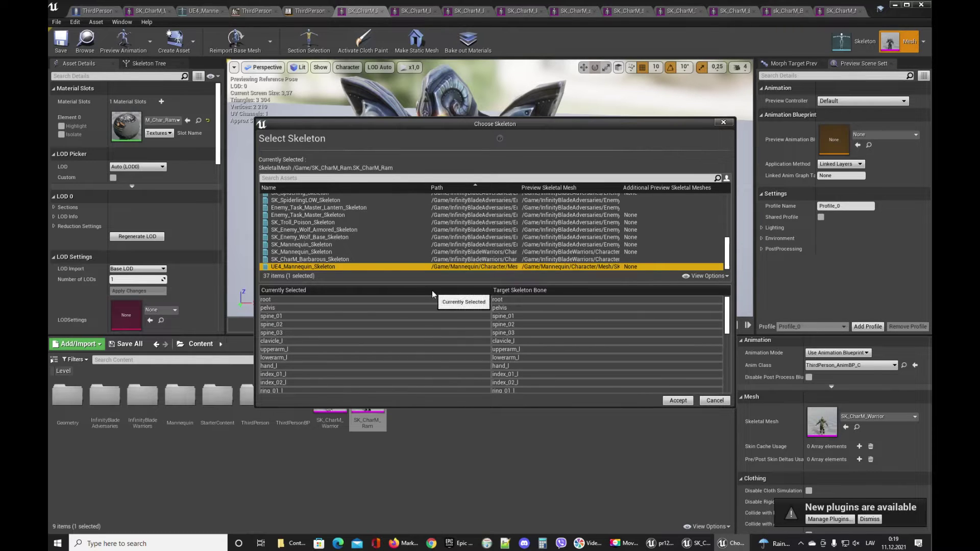
click(678, 400)
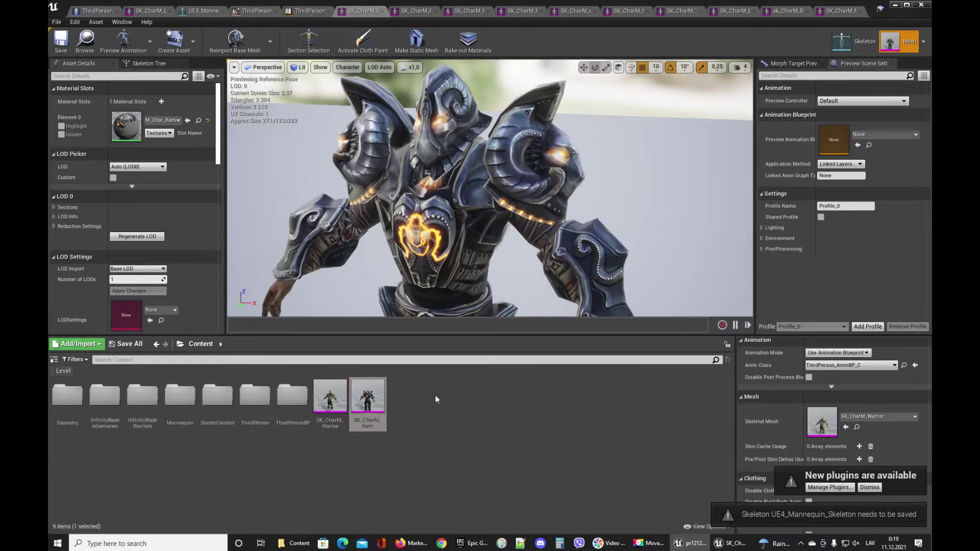
- Set the ThirdPersonCharacter Mesh component's Skeletal Mesh to SK_CharM_Ram and save all changes
click(97, 11)
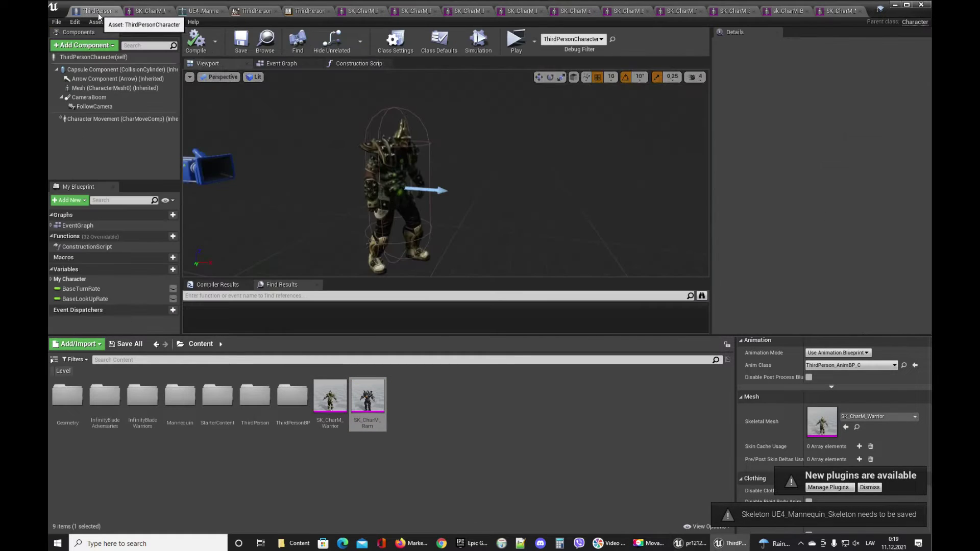
click(427, 177)
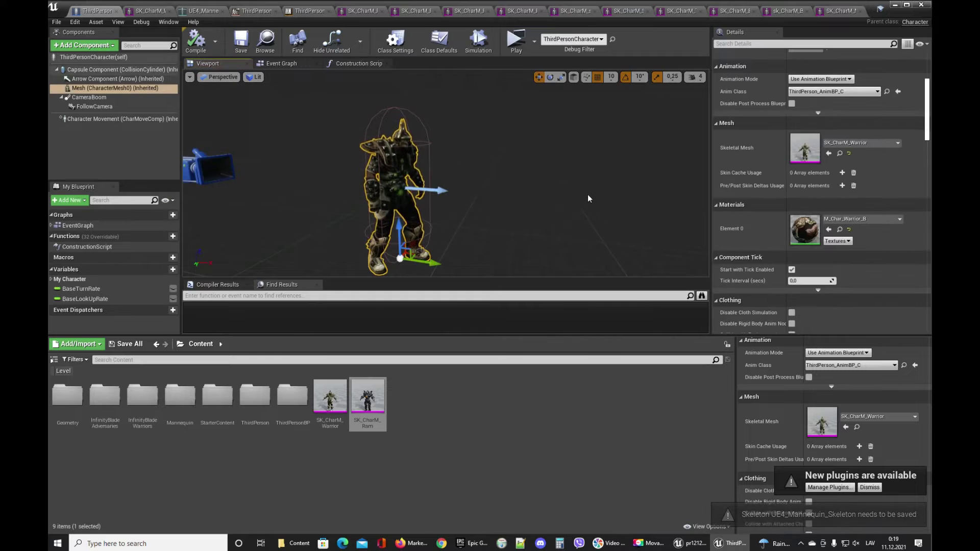
key(f)
drag(367, 403, 822, 133)
key(ctrl+shift+s)
click(573, 353)
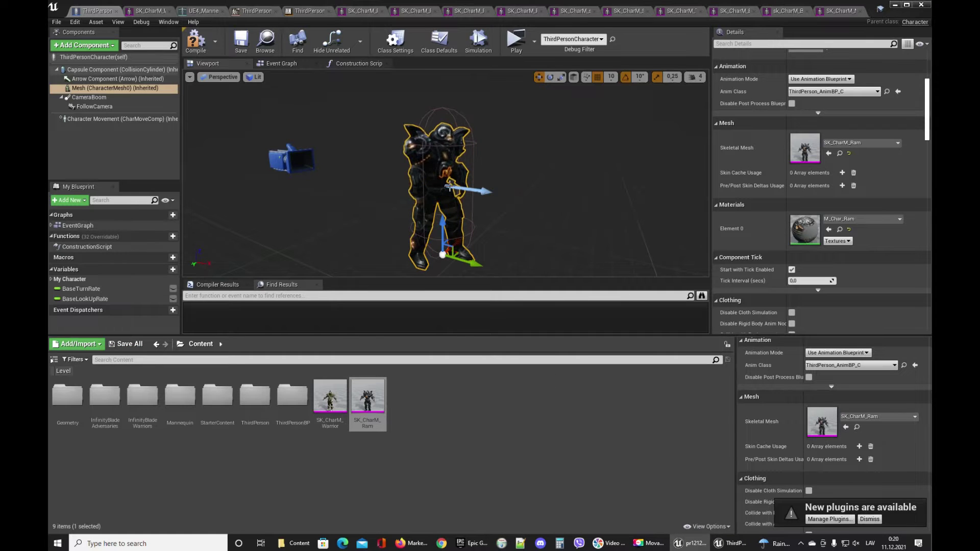
- Start a test play and run the Ram character up the ramp, across the platform, jumping off
click(510, 43)
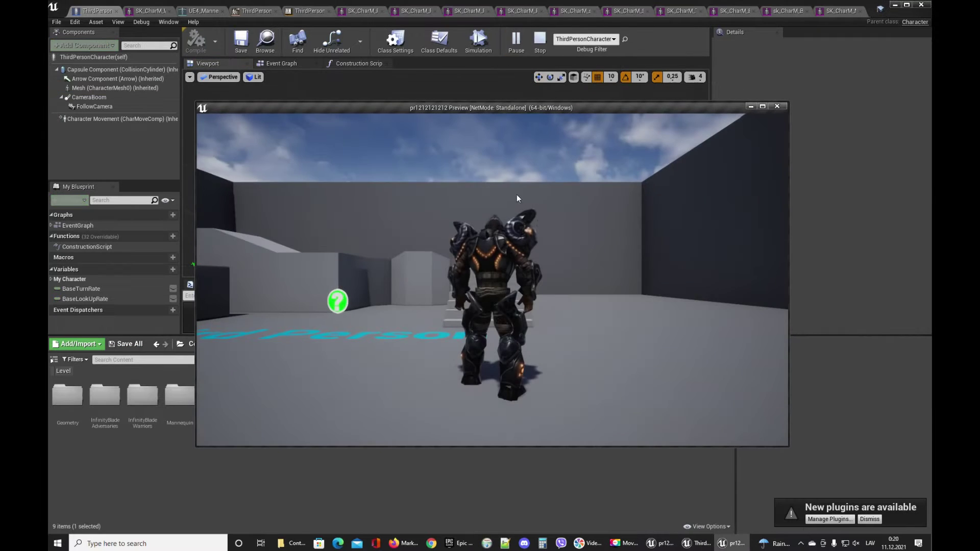
key(w)
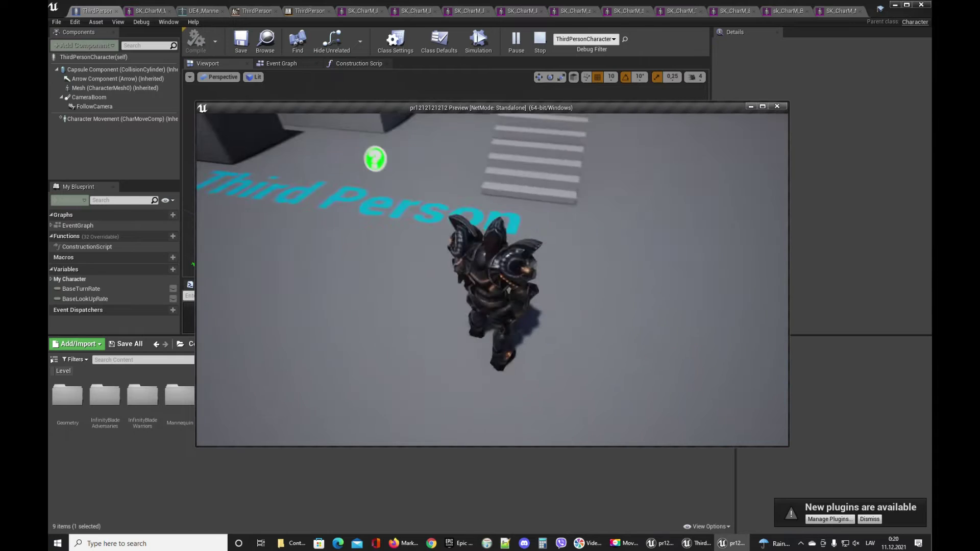
key(s)
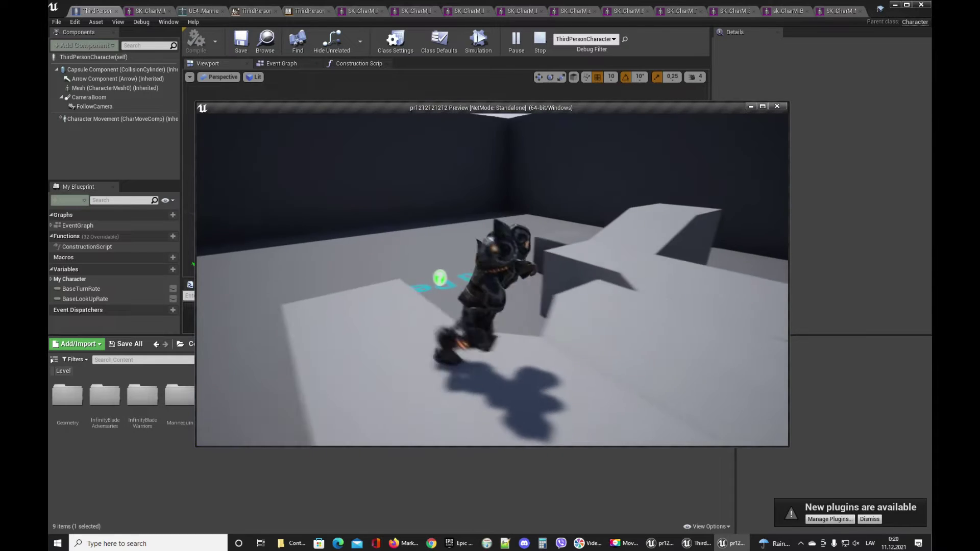
key(w)
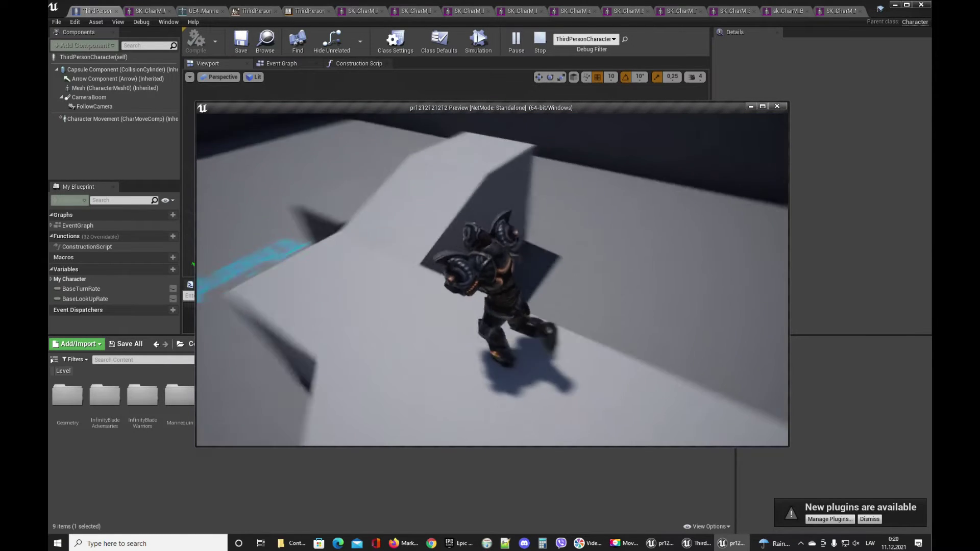
key(w)
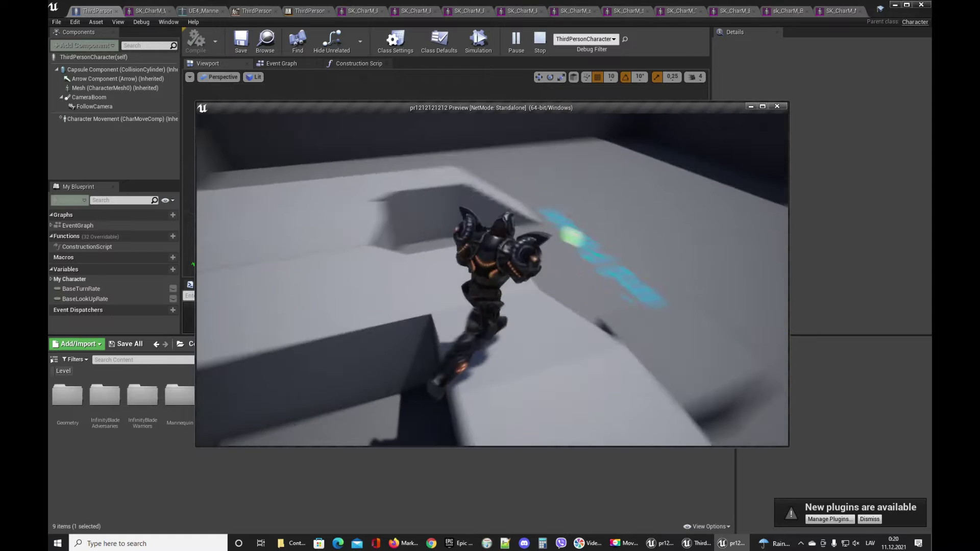
key(w)
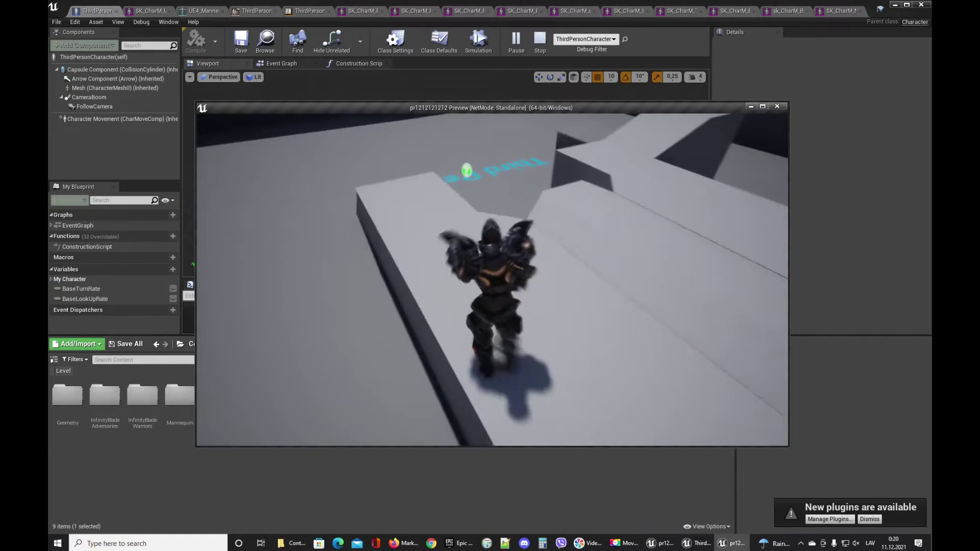
key(space)
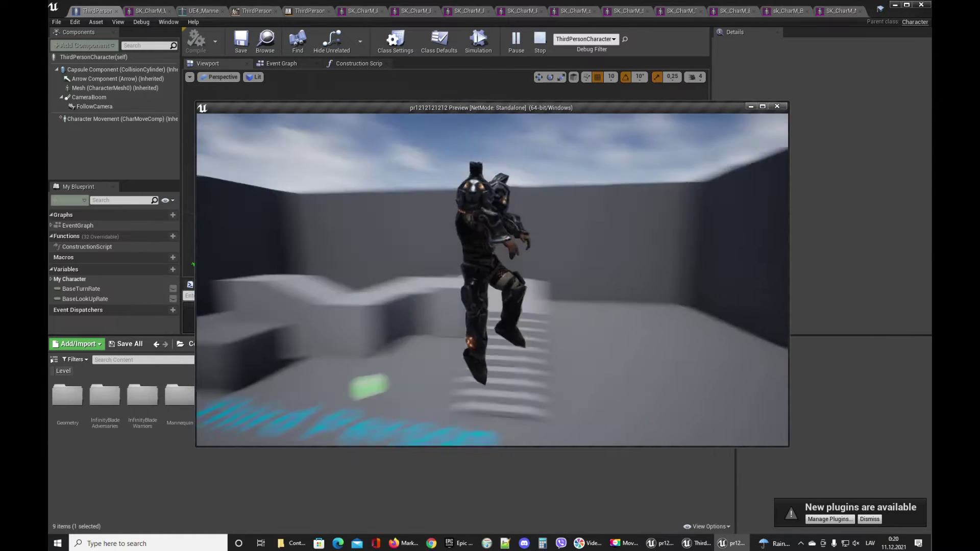
key(w)
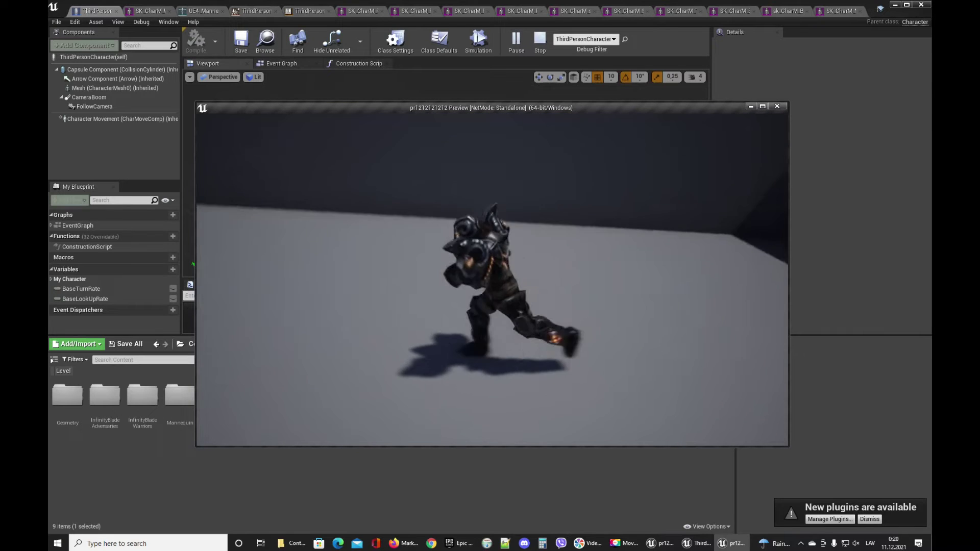
- Turn the character around, climb the stairs, drop onto the block and jump back up
key(d)
key(s)
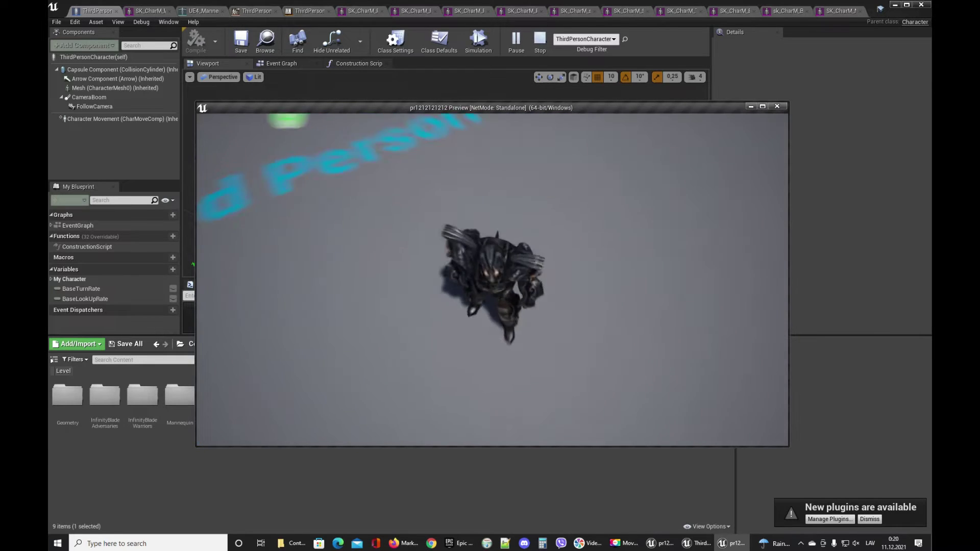
key(w)
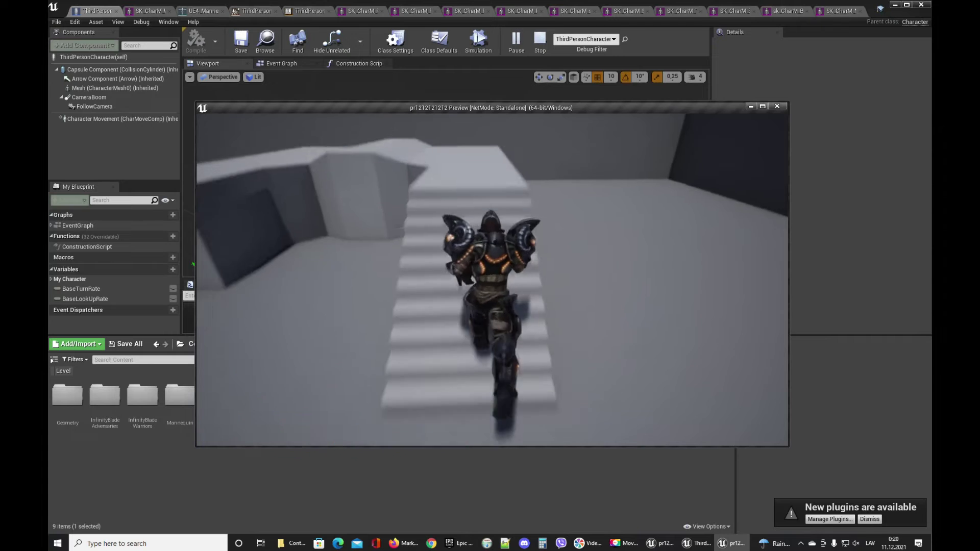
key(d)
key(w)
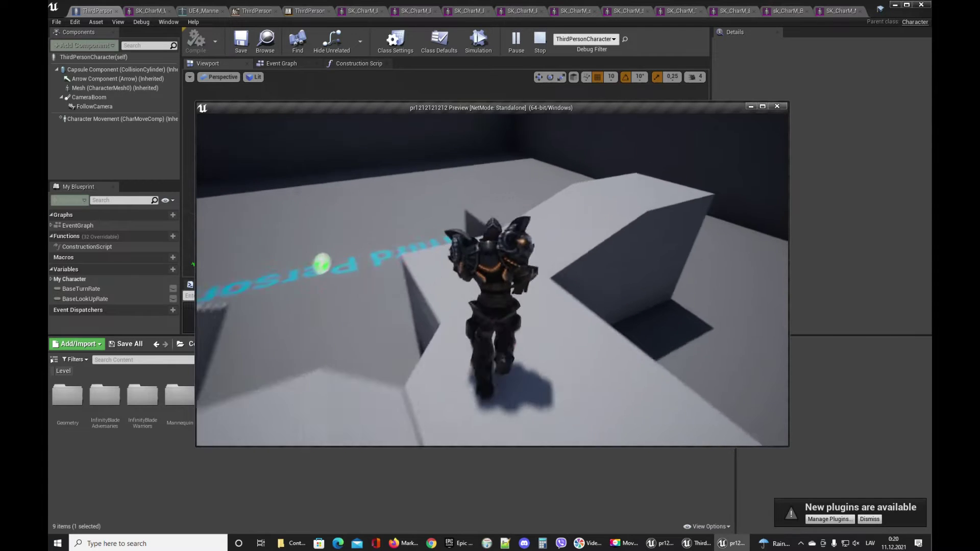
key(w)
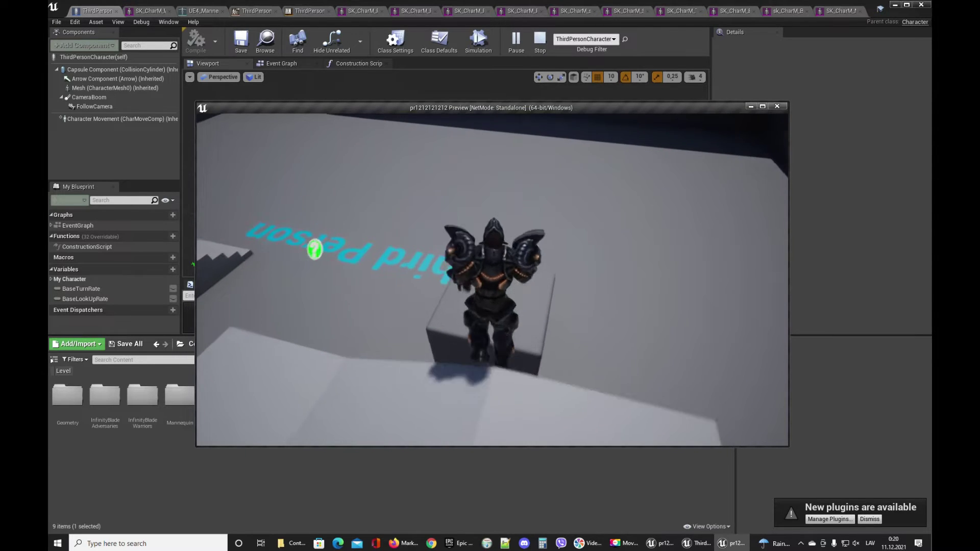
key(w)
key(space)
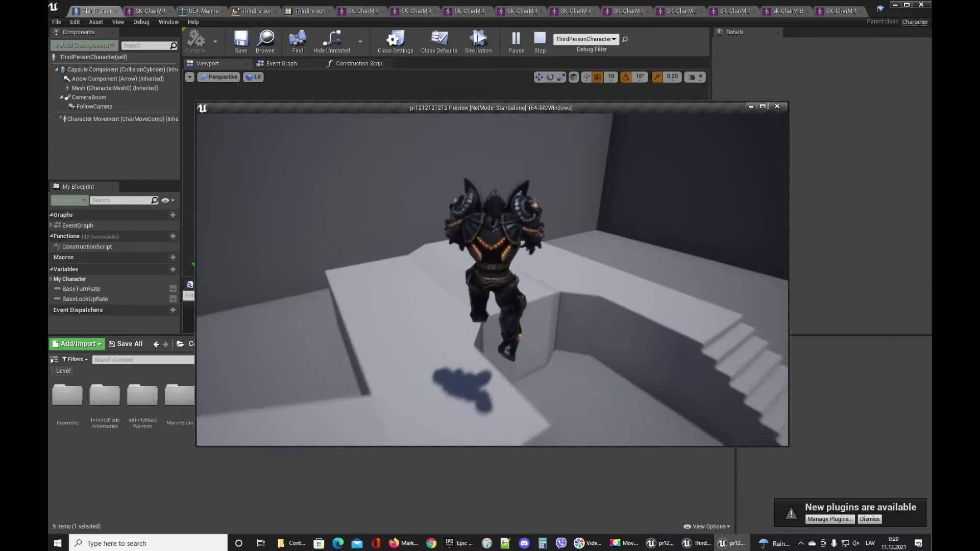
- Run past the stairs, jump onto the block and platform, then end the test play
key(w)
key(s)
key(w)
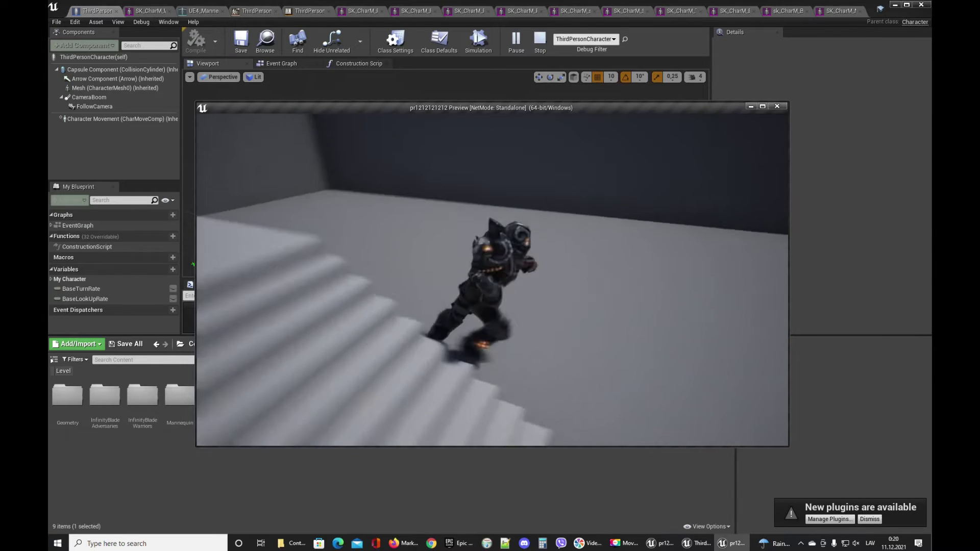
key(w)
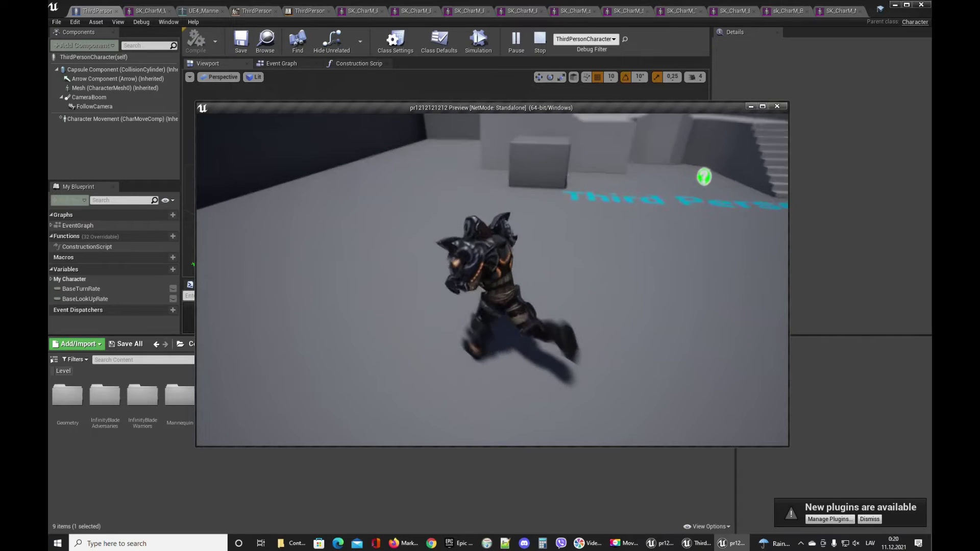
key(w)
key(space)
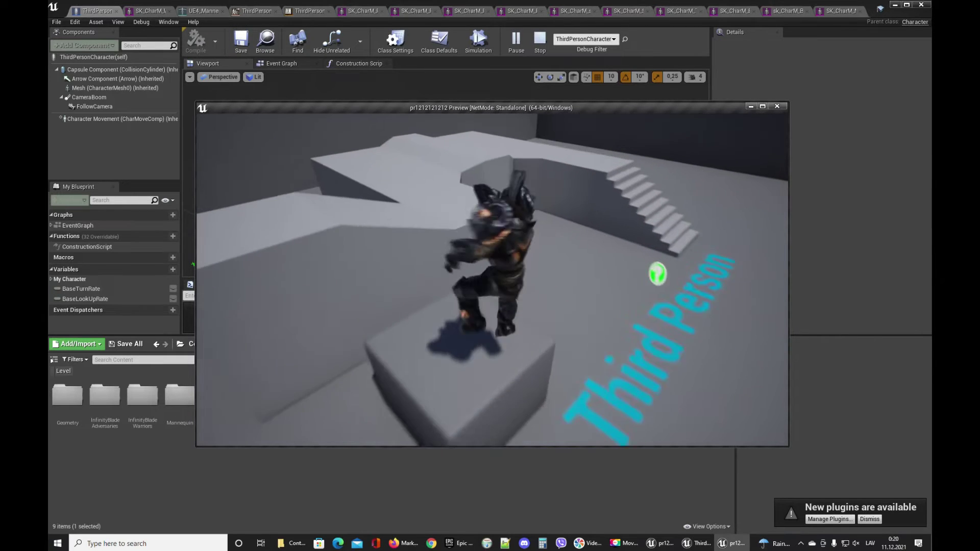
key(w)
key(space)
key(w)
key(w)
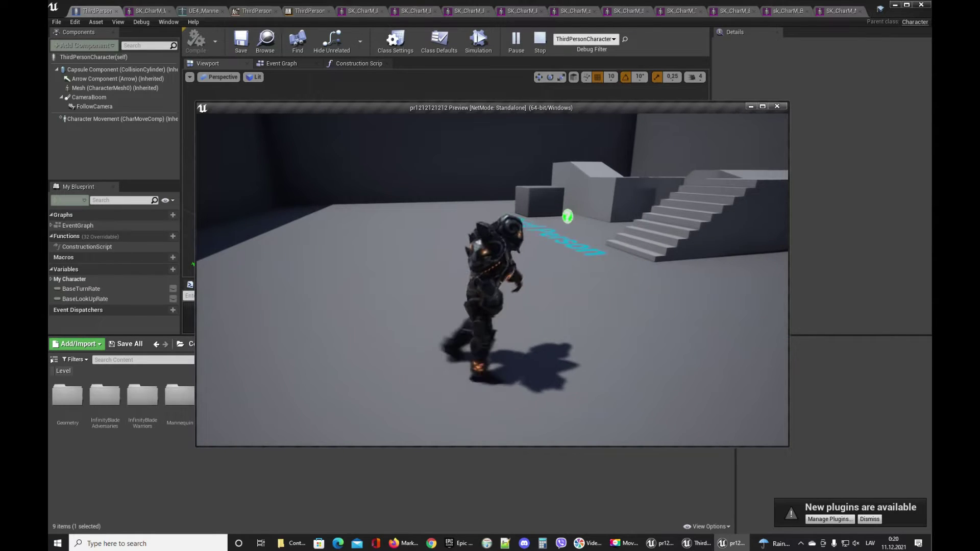
key(Escape)
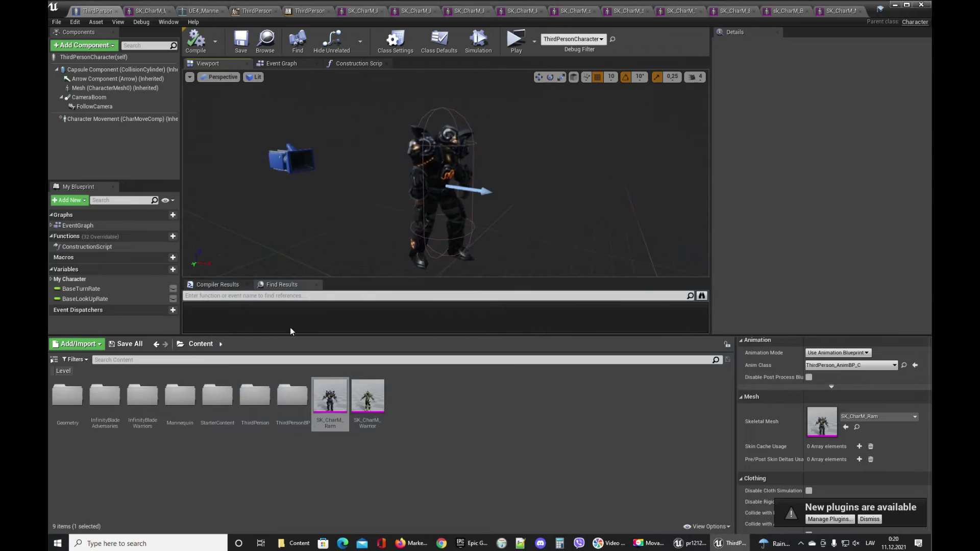
- Close the leftover SK_CharM mesh editor tabs, including Standard and Tusk
click(371, 14)
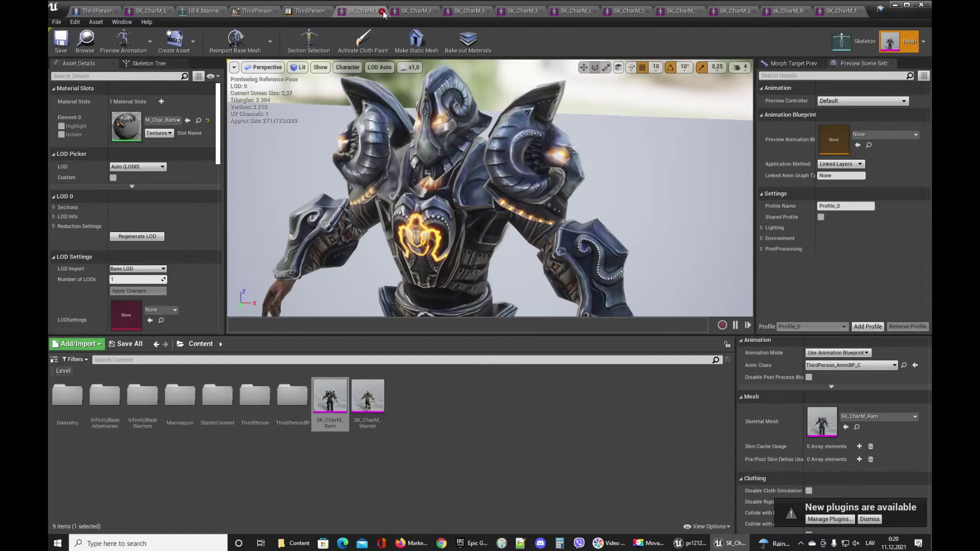
click(405, 12)
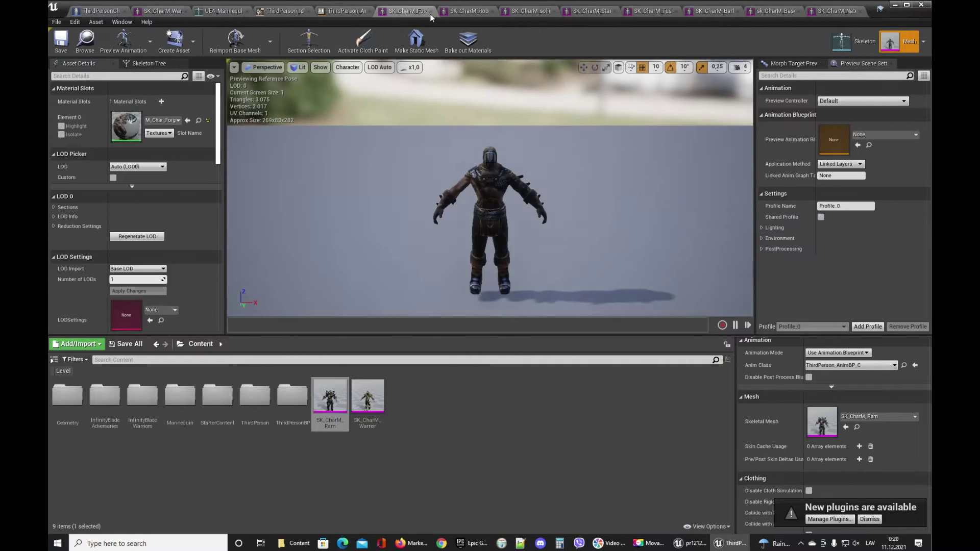
click(463, 12)
click(465, 13)
click(498, 12)
click(500, 13)
click(543, 12)
click(588, 13)
click(588, 13)
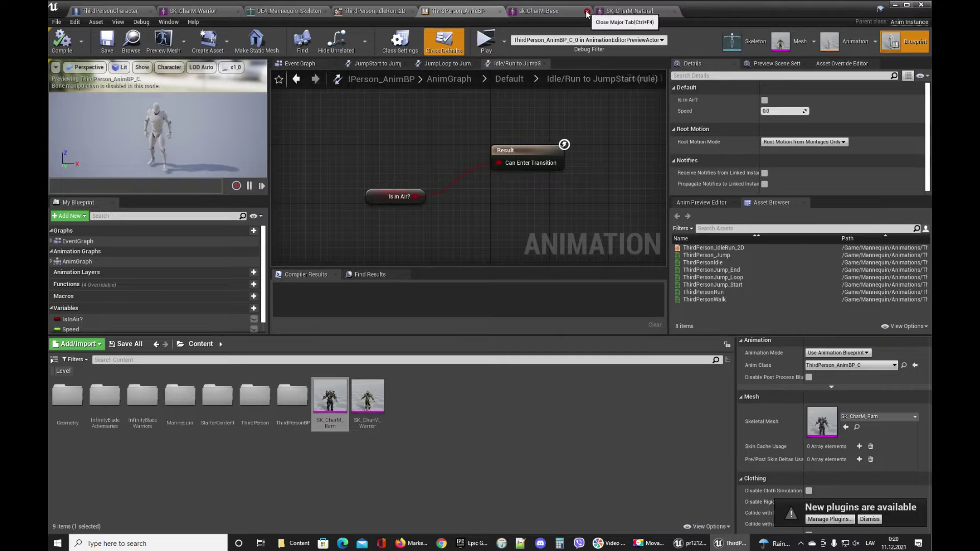
- Open InfinityBladeAdversaries and load its Overview map, answering the save prompt
click(190, 447)
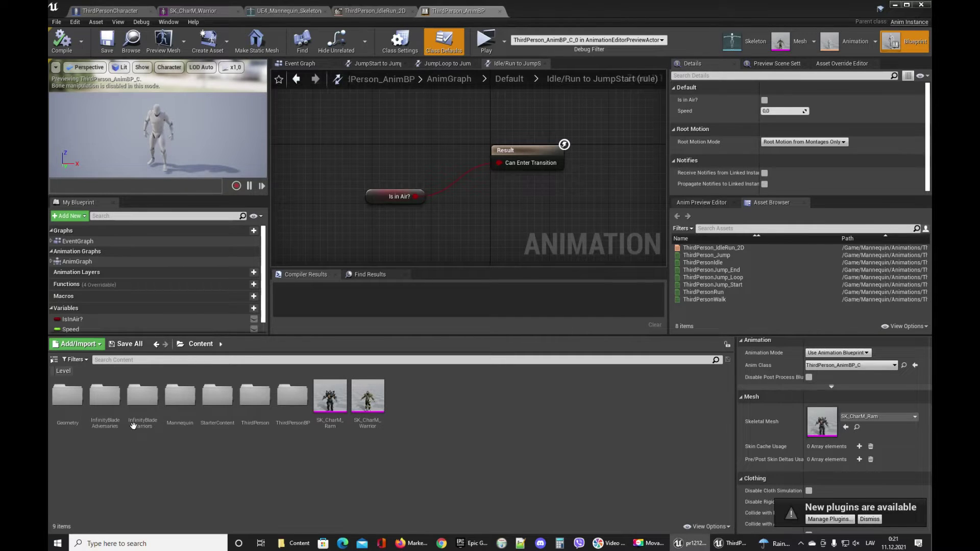
double_click(103, 398)
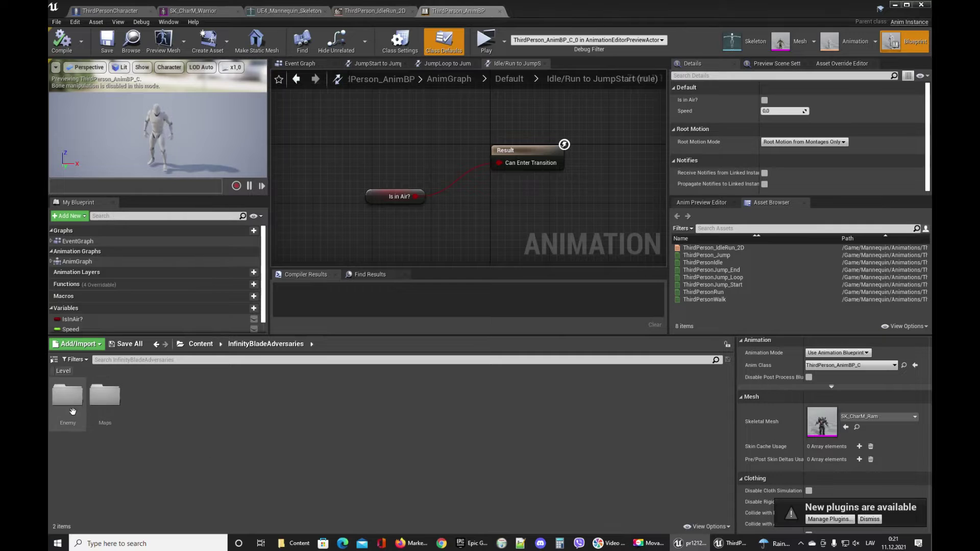
double_click(107, 401)
click(538, 359)
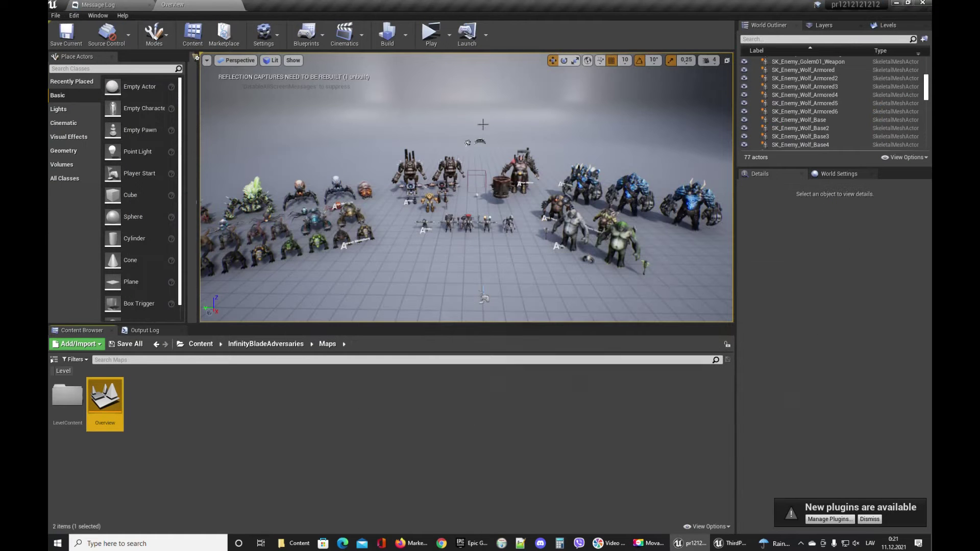
- Fly over the creature lineup past the Grunts, Robots, Trolls and blue Giants
key(w)
mouse_move(439, 204)
right_down()
mouse_move(474, 238)
mouse_move(469, 245)
mouse_move(455, 207)
mouse_move(445, 224)
mouse_move(444, 213)
right_up()
key(s)
key(w)
key(a)
key(w)
key(s)
key(w)
key(d)
key(e)
key(w)
key(w)
key(d)
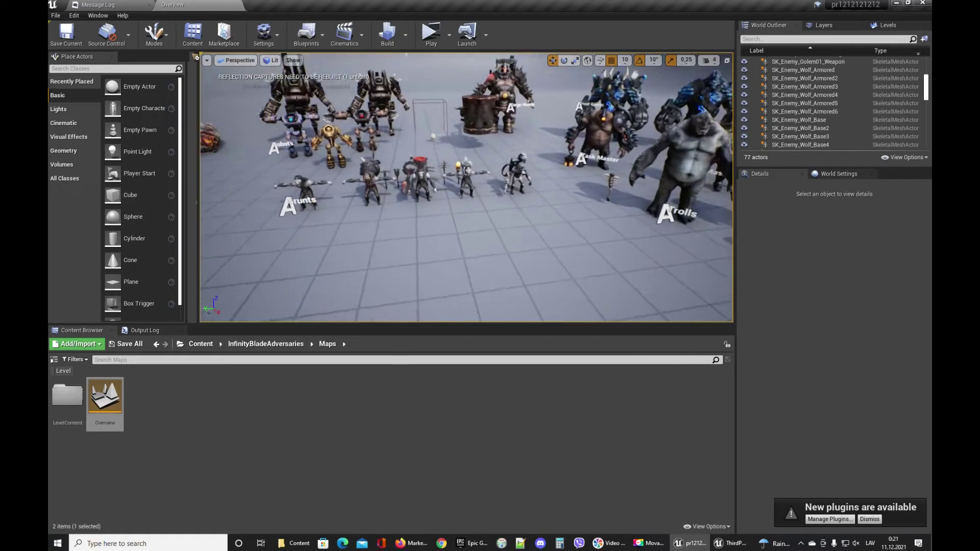
- Frame and select the green poison troll, then locate SK_Troll_Poison in the Content Browser
right_drag(466, 188, 571, 163)
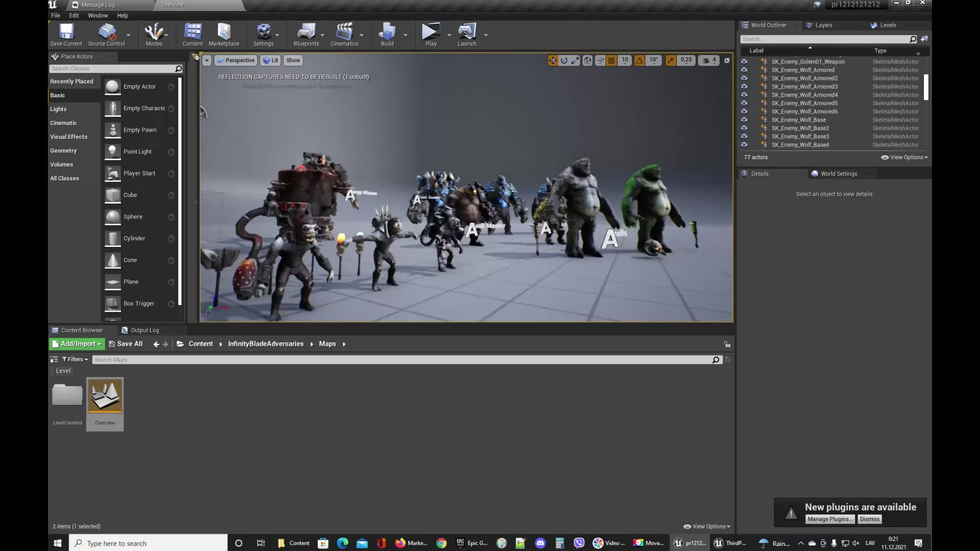
right_drag(466, 187, 444, 189)
key(w)
key(d)
key(s)
key(w)
right_drag(511, 222, 514, 223)
key(s)
click(469, 171)
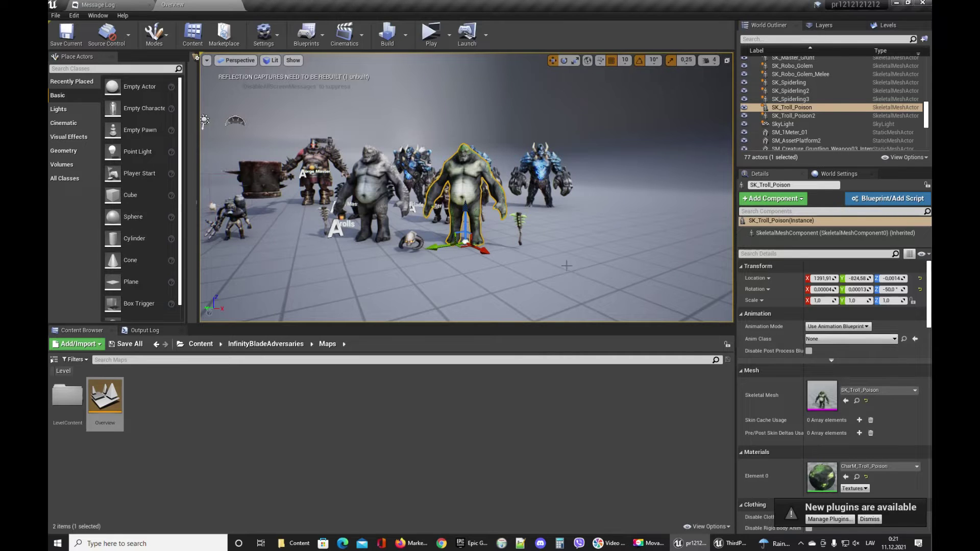
click(857, 400)
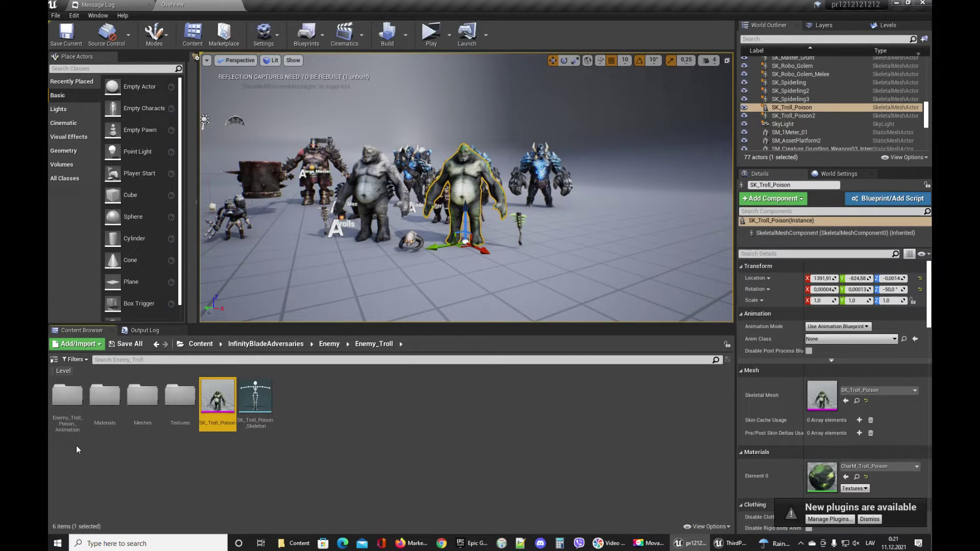
- In Enemy_Troll_Poison_Animation, preview the troll Aggro, Attack_B, Attack_C and Attack_HandSwipe animations
double_click(67, 400)
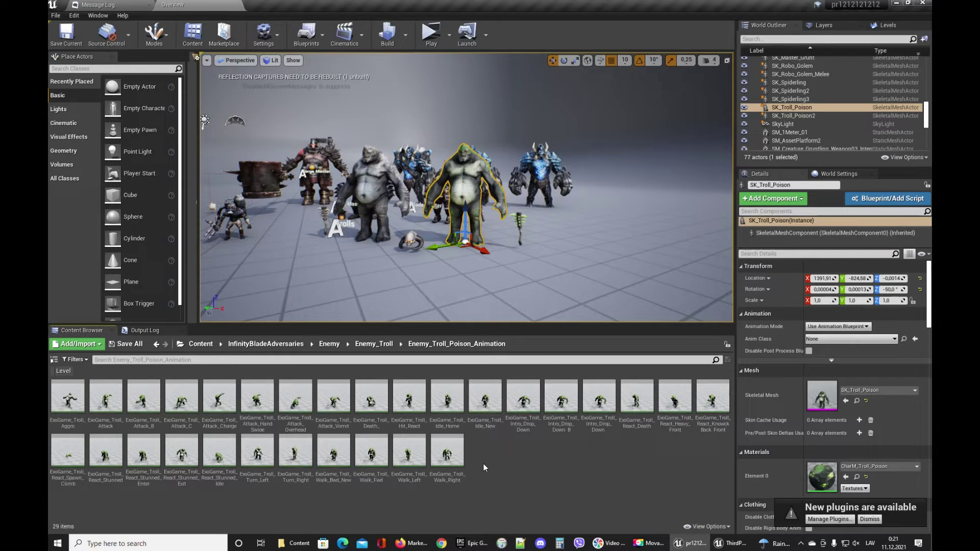
click(66, 403)
double_click(66, 404)
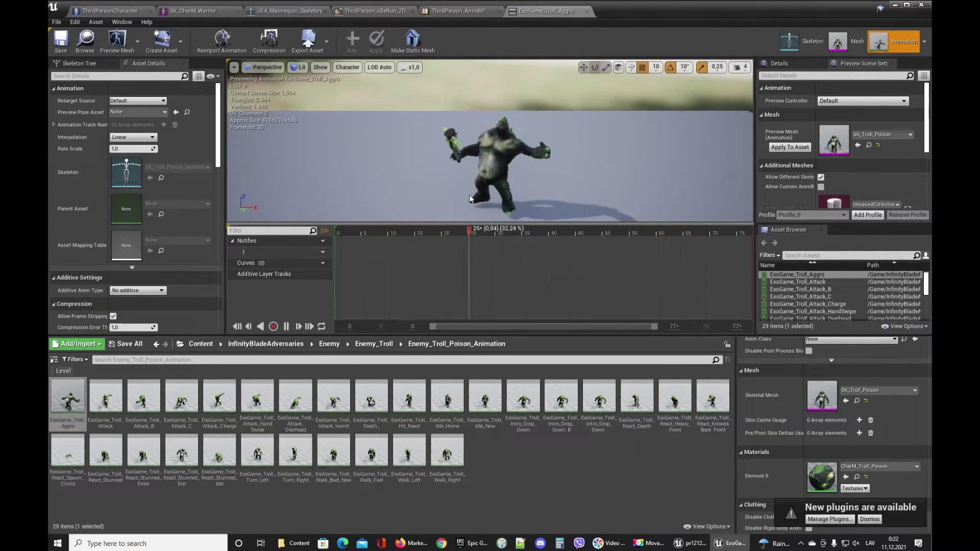
double_click(148, 399)
double_click(182, 397)
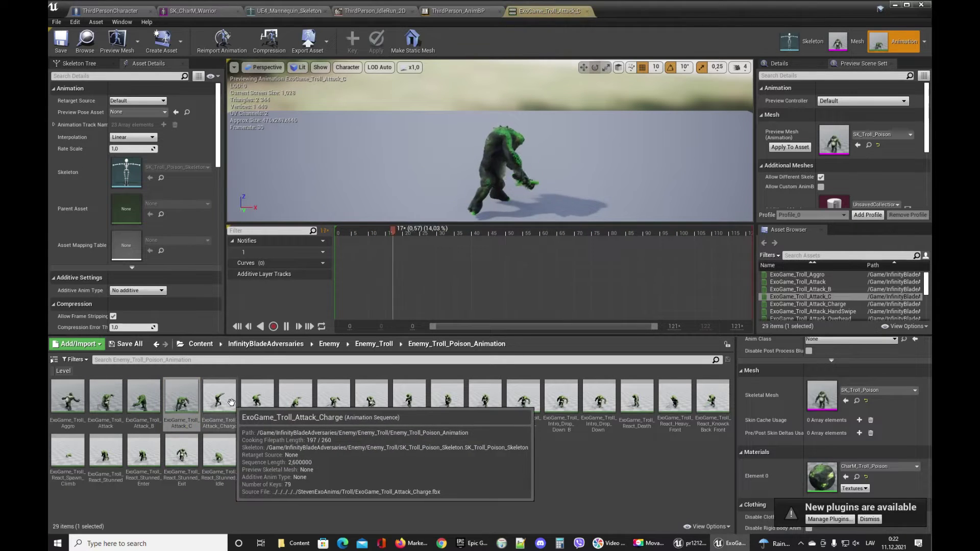
double_click(259, 399)
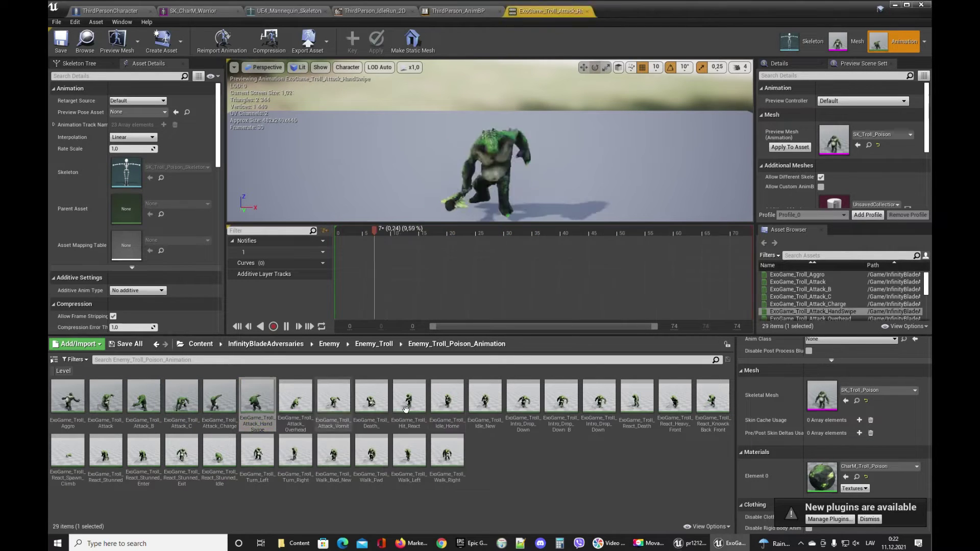
- Preview the troll Idle_Home, React_Death, React_Heavy_Front and React_KnockBack_Front animations
double_click(443, 407)
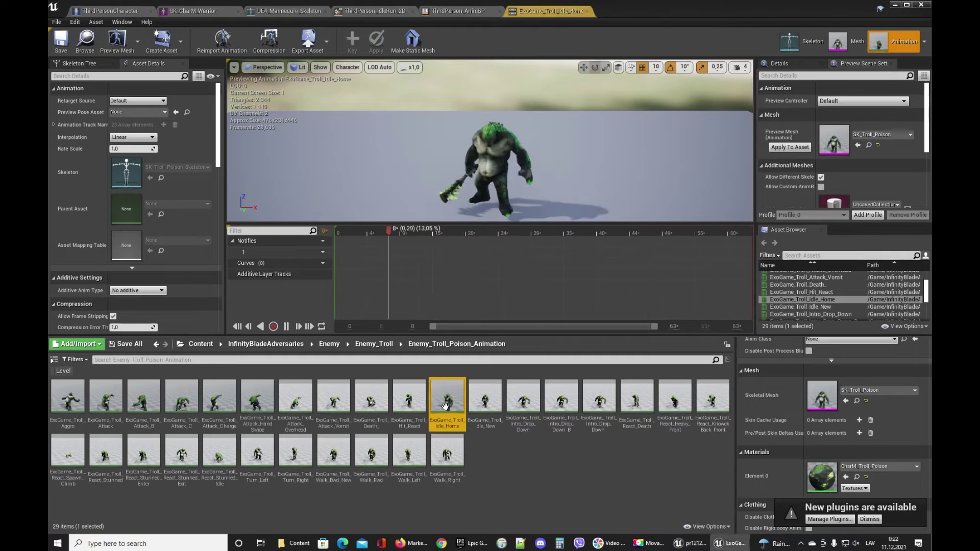
click(568, 409)
double_click(637, 398)
double_click(674, 405)
double_click(712, 403)
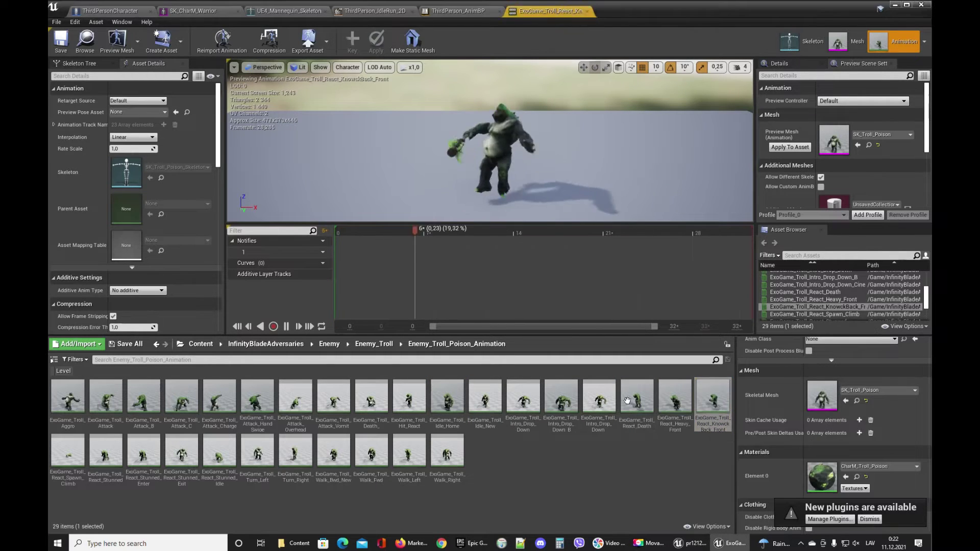
- Preview React_Stunned, React_Stunned_Exit, Turn_Left, Turn_Right, Walk_Bwd_New, ending on Walk_Fwd
click(93, 443)
double_click(93, 443)
double_click(179, 448)
double_click(264, 447)
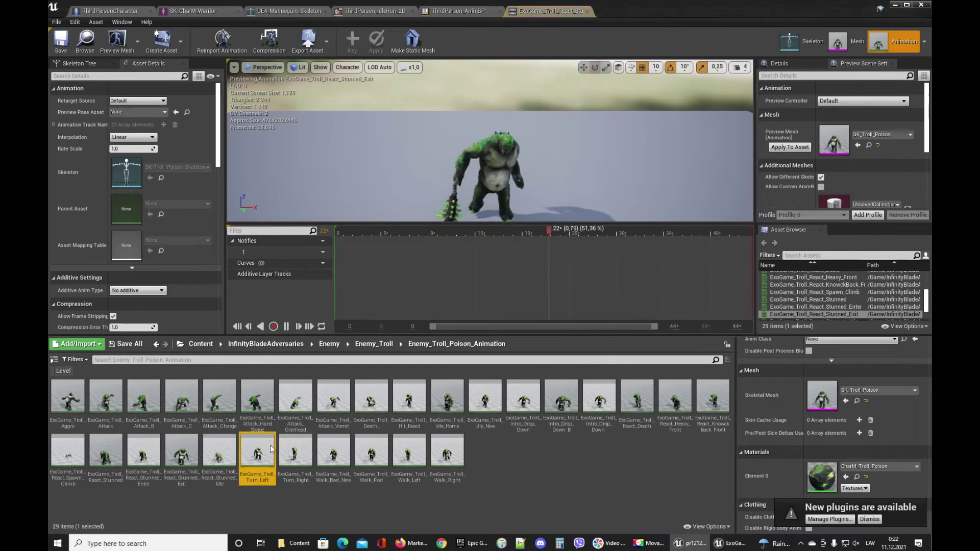
double_click(296, 451)
double_click(333, 452)
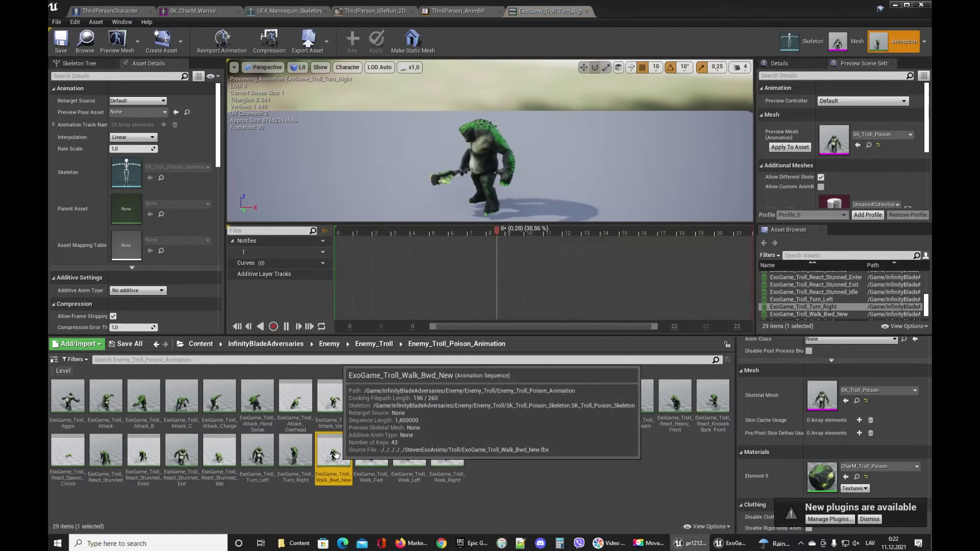
double_click(371, 452)
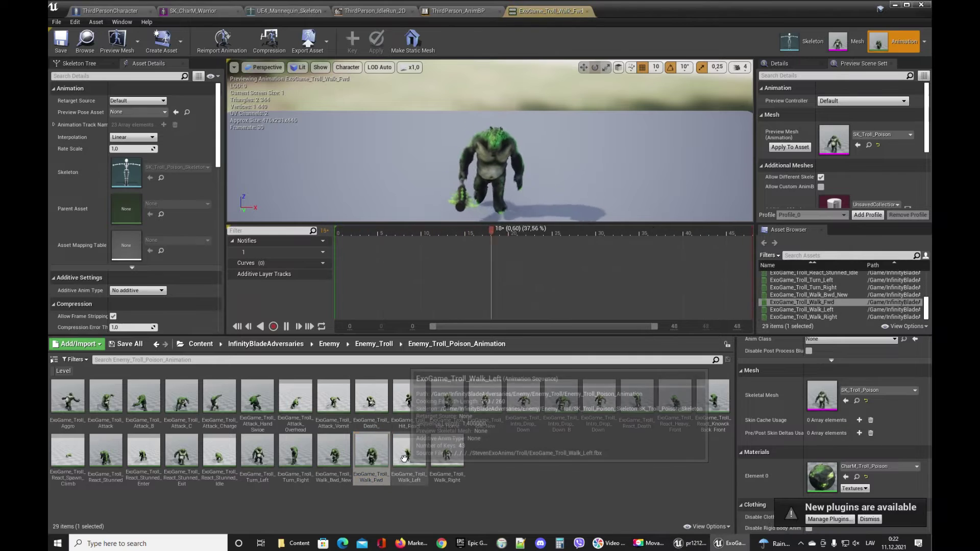
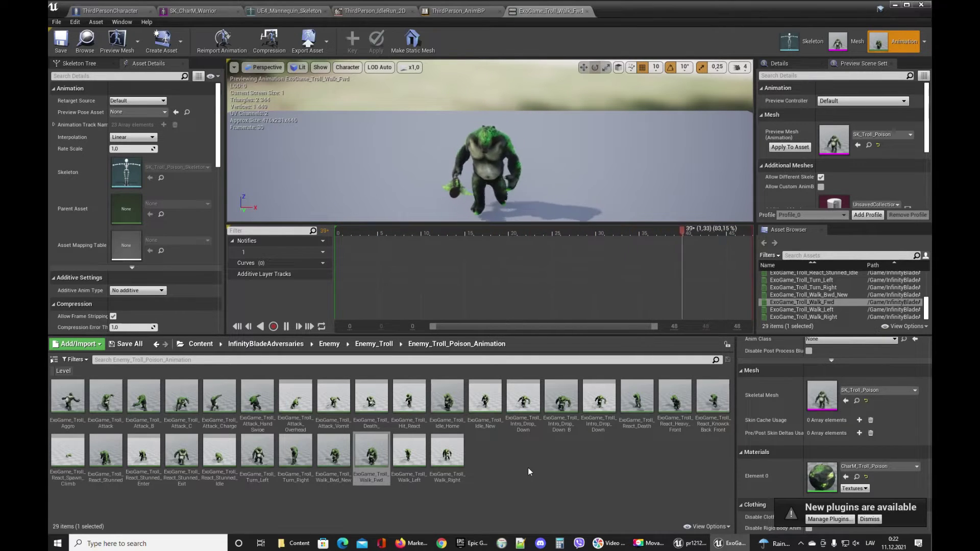
- Return from the troll animations to the Enemy_Troll folder in the Content Browser
mouse_move(467, 449)
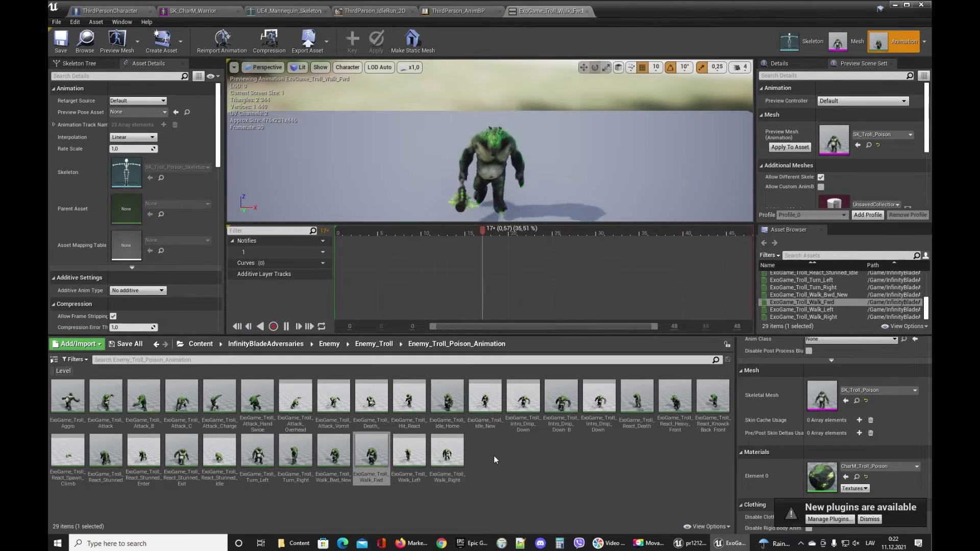
click(374, 344)
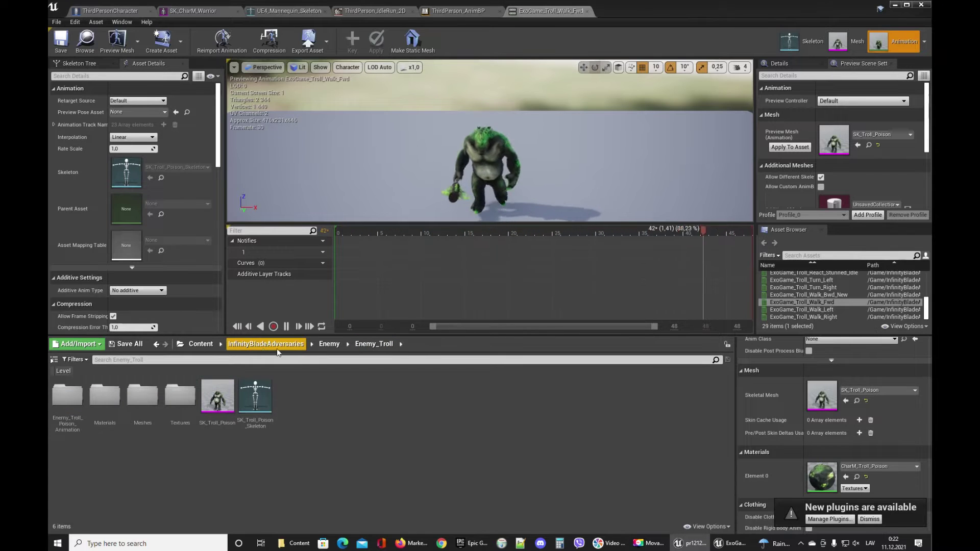
- In ThirdPersonCharacter, select the mesh and locate its ThirdPerson_AnimBP anim class
click(107, 10)
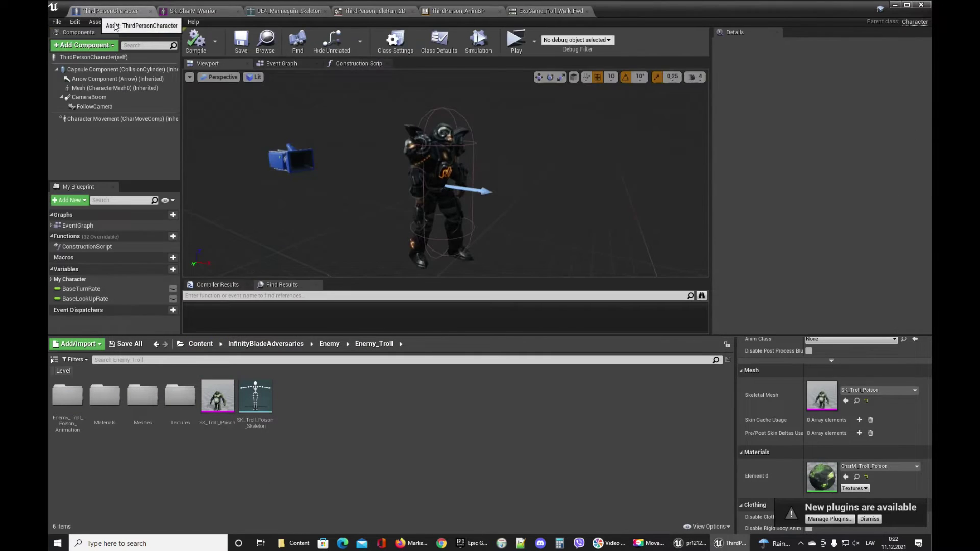
click(449, 154)
scroll(878, 160, up, 2)
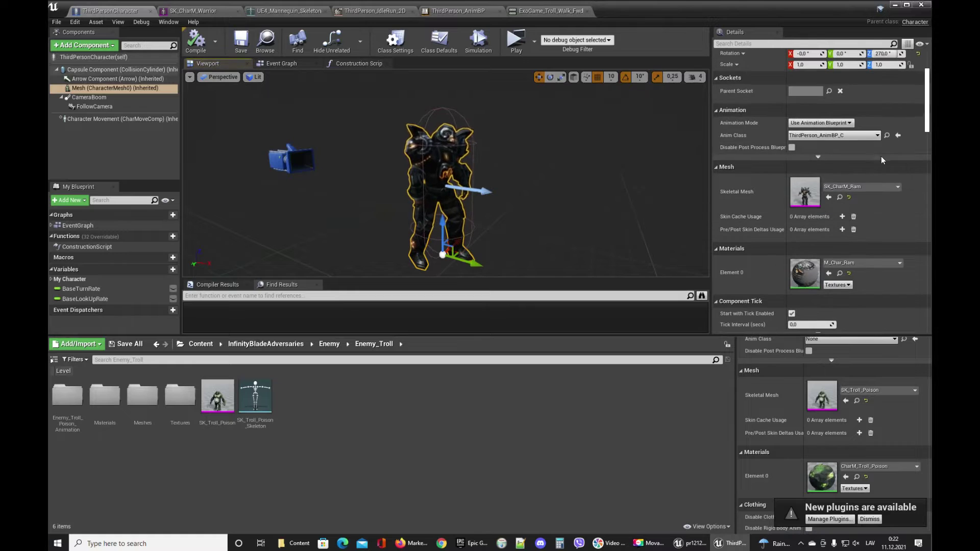
click(886, 135)
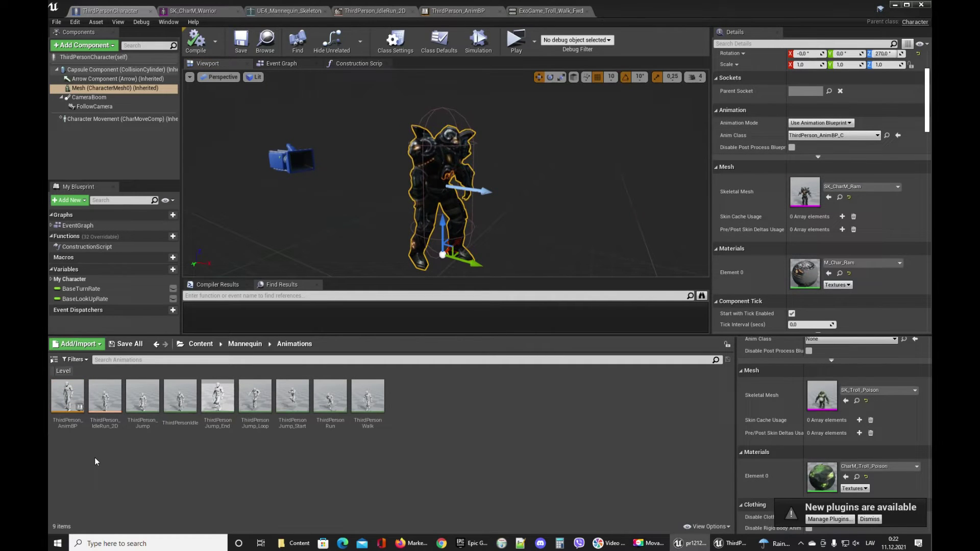
click(66, 408)
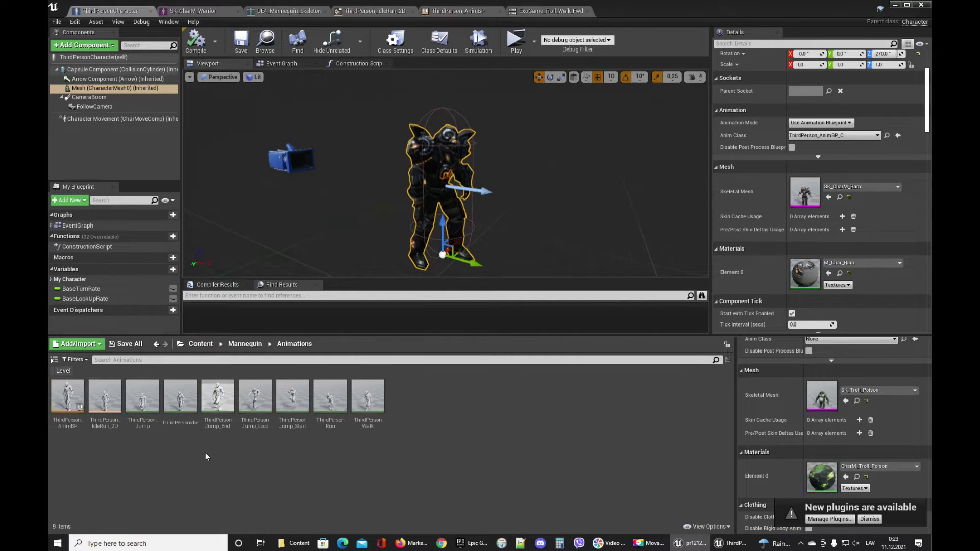
right_click(75, 401)
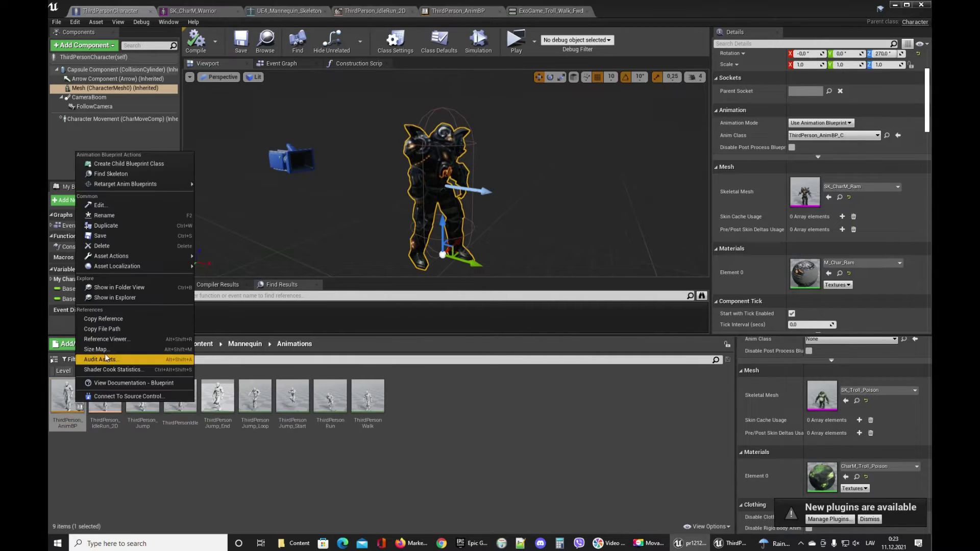
click(467, 416)
right_click(75, 398)
click(292, 382)
- Browse InfinityBladeAdversaries > Enemy > Enemy_Troll and select SK_Troll_Poison_Skeleton
click(201, 344)
double_click(104, 395)
double_click(68, 398)
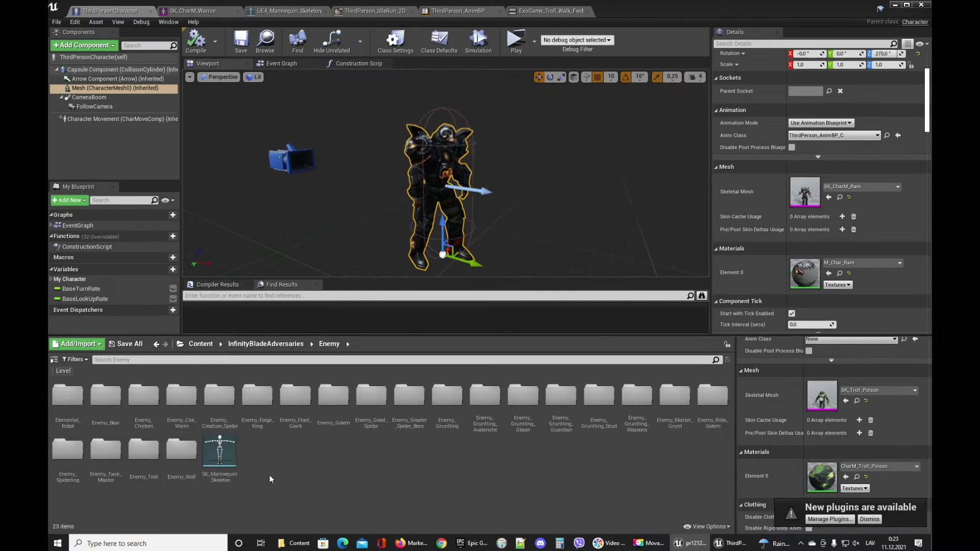
double_click(152, 473)
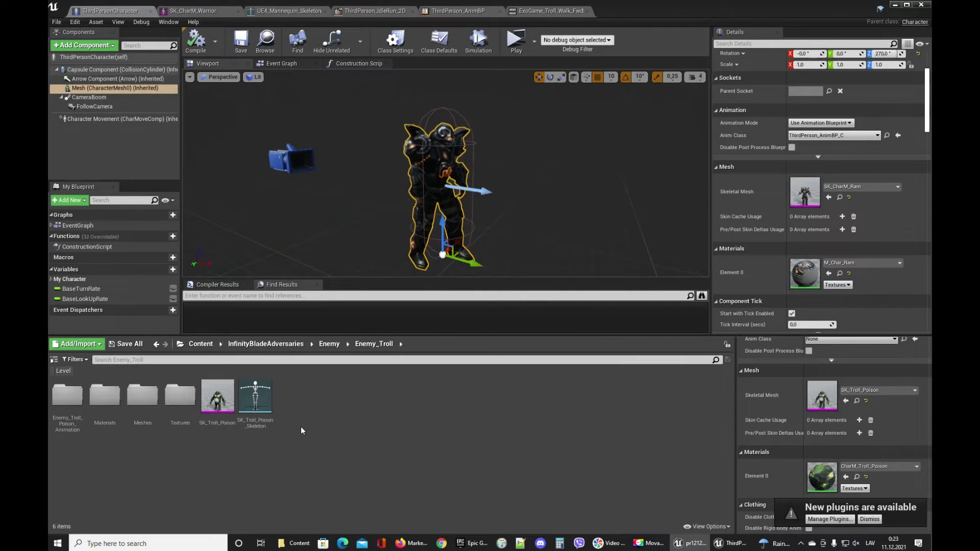
click(255, 401)
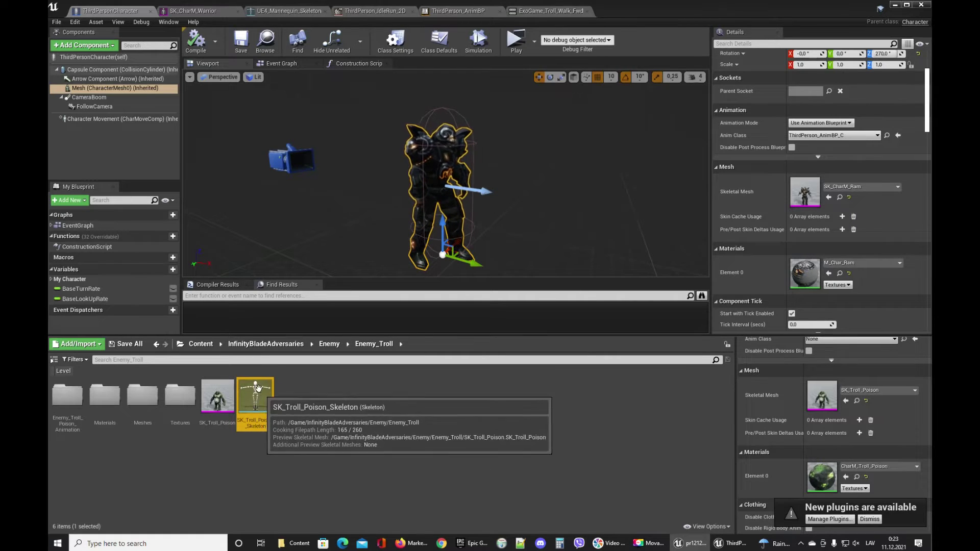
- In Mannequin/Animations, choose Duplicate Anim Blueprints and Retarget on ThirdPerson_AnimBP
click(198, 345)
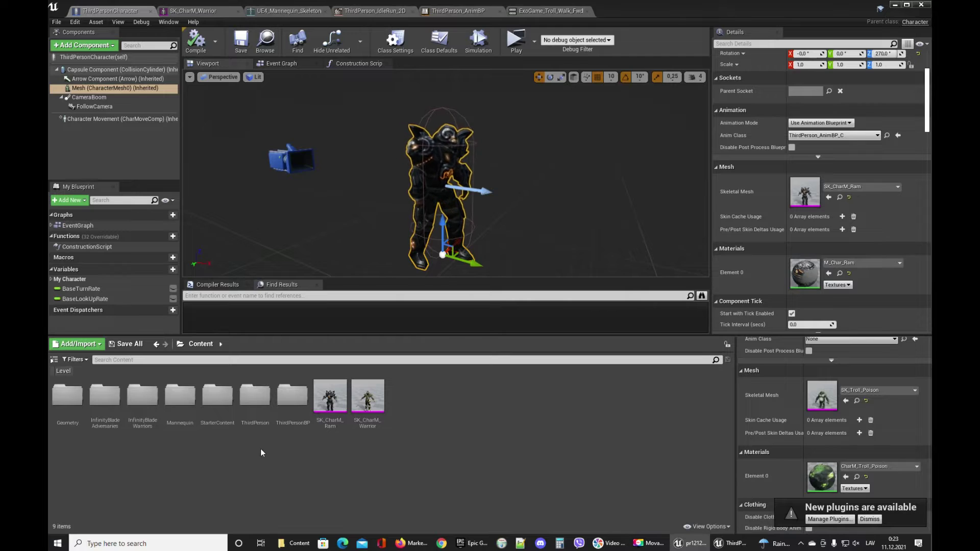
double_click(180, 395)
double_click(67, 395)
click(73, 401)
right_click(73, 401)
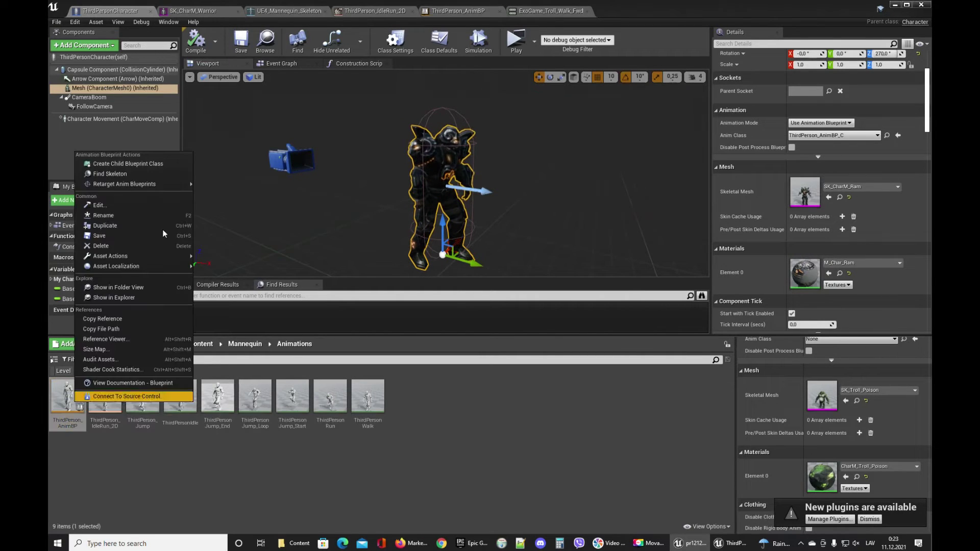
mouse_move(177, 185)
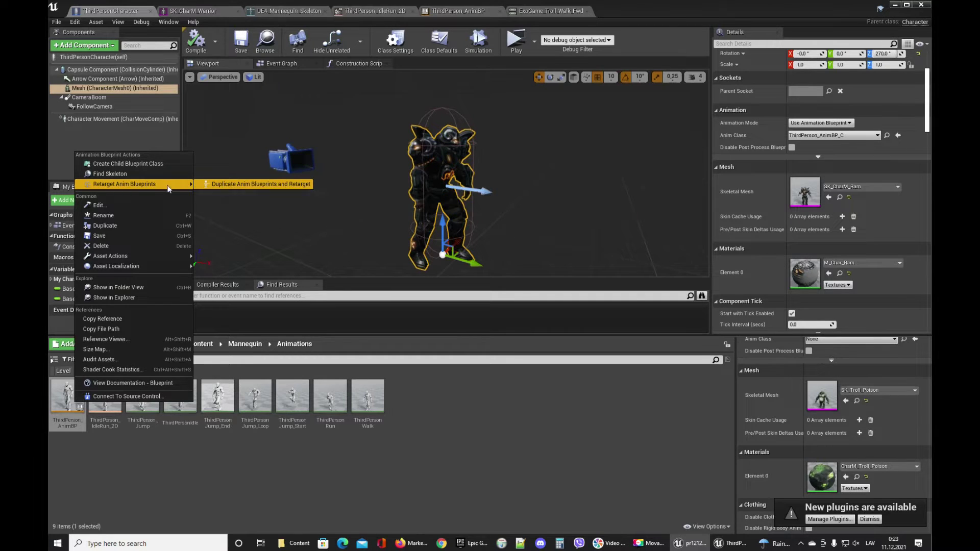
click(222, 185)
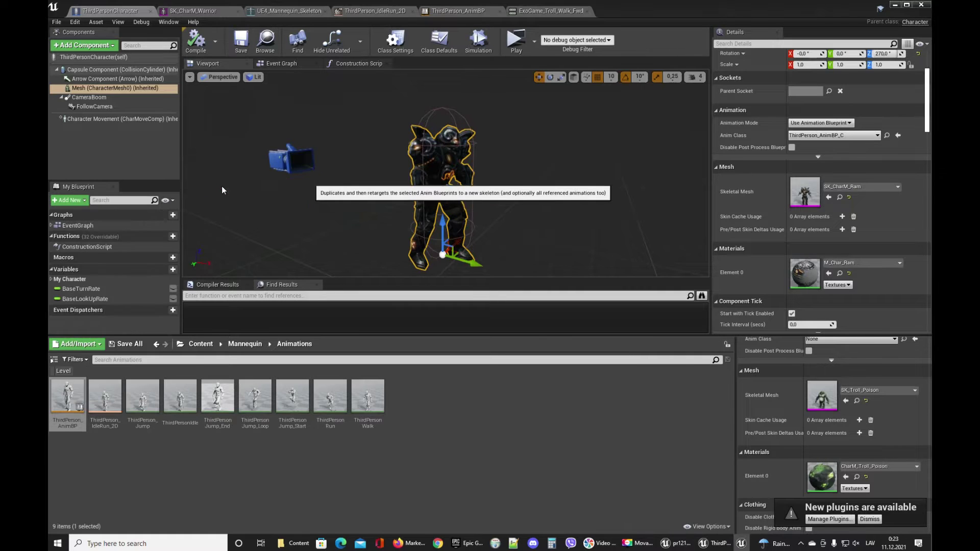
- List all skeletons and choose SK_Troll_Poison_Skeleton as the retarget target
click(435, 374)
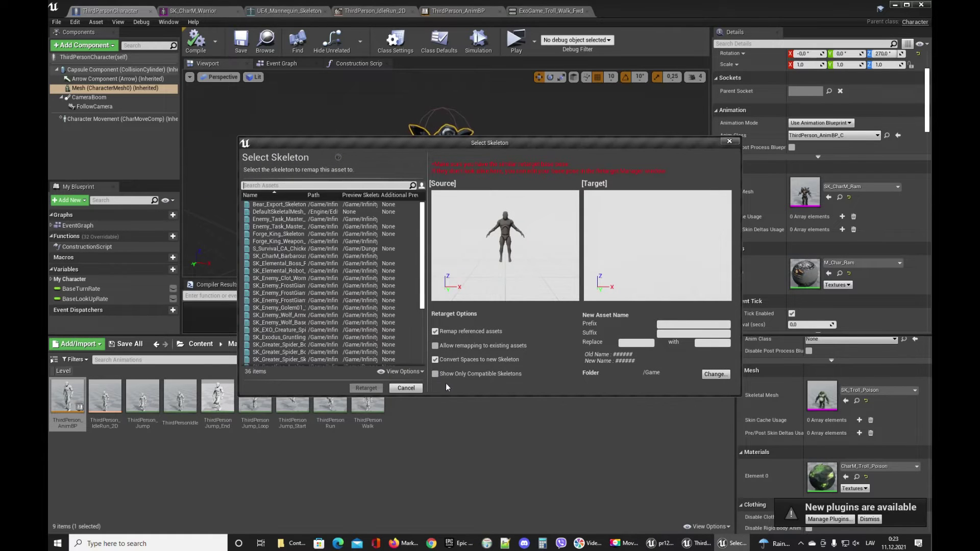
drag(419, 146, 364, 102)
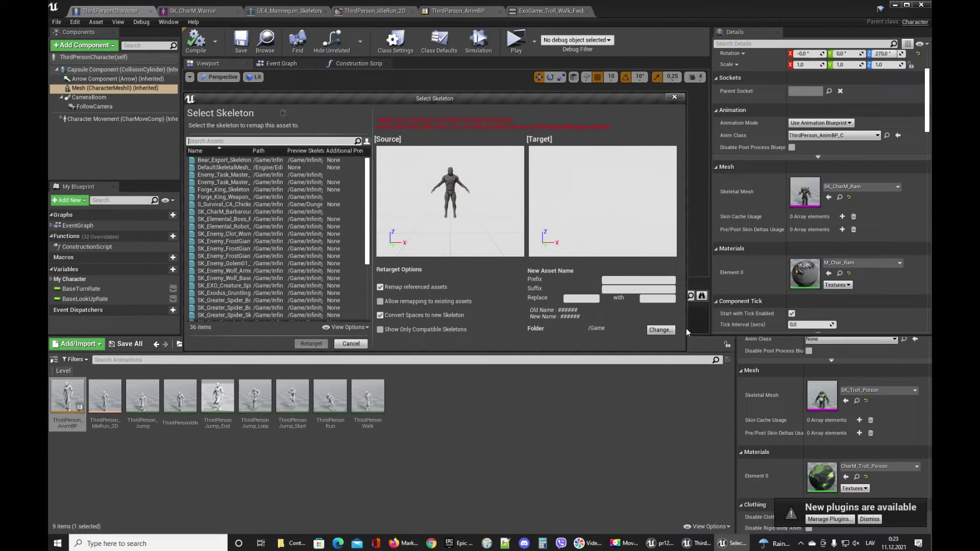
click(268, 150)
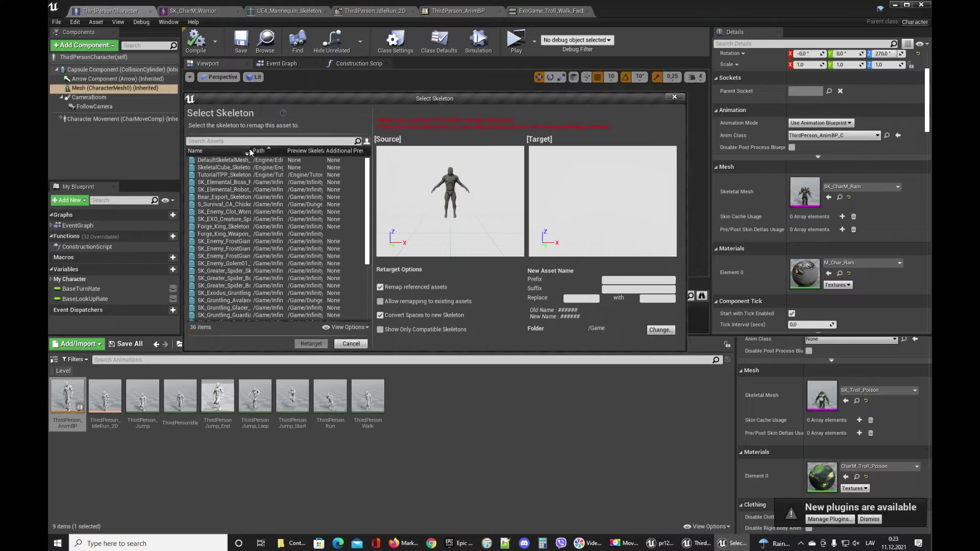
drag(252, 150, 282, 150)
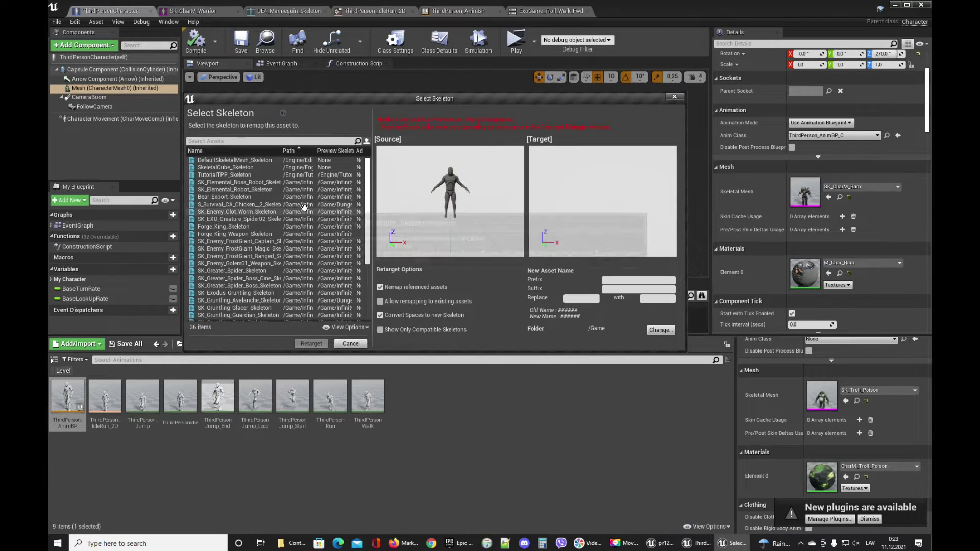
scroll(302, 235, down, 5)
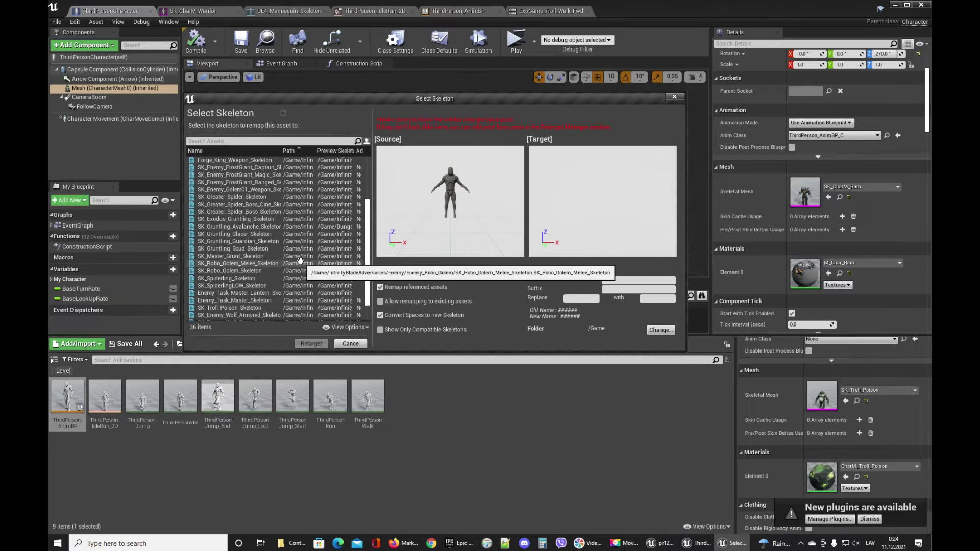
click(291, 307)
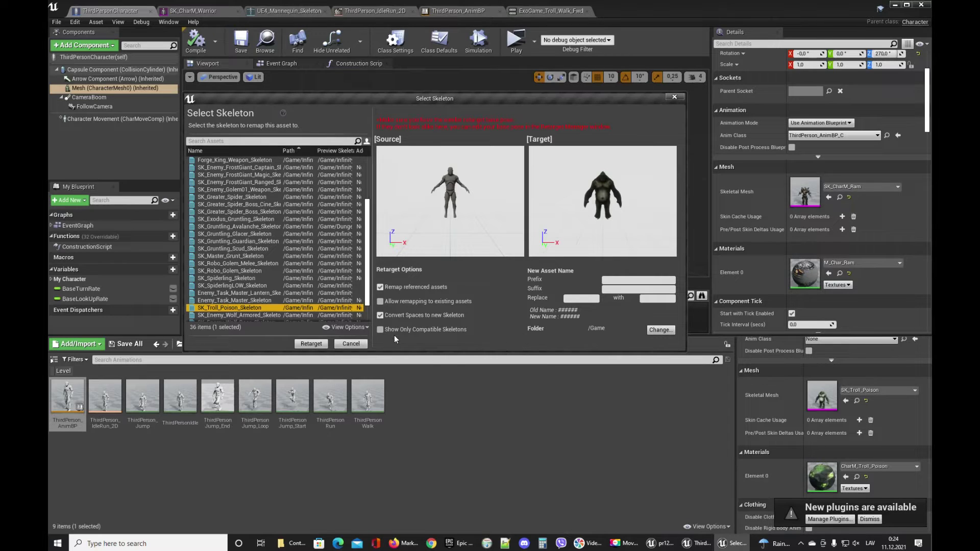
- Keep the default destination folder and retarget the anim blueprint onto the troll skeleton
click(659, 330)
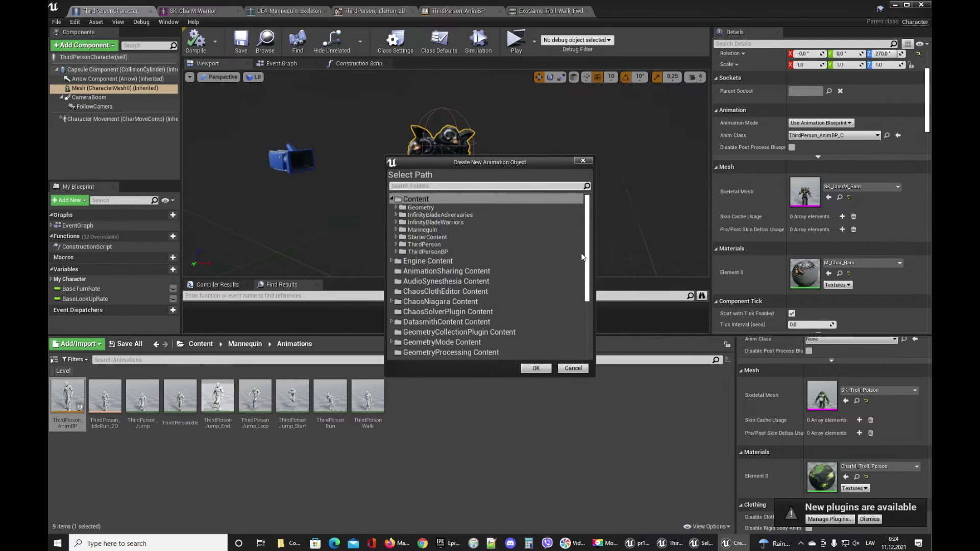
click(583, 160)
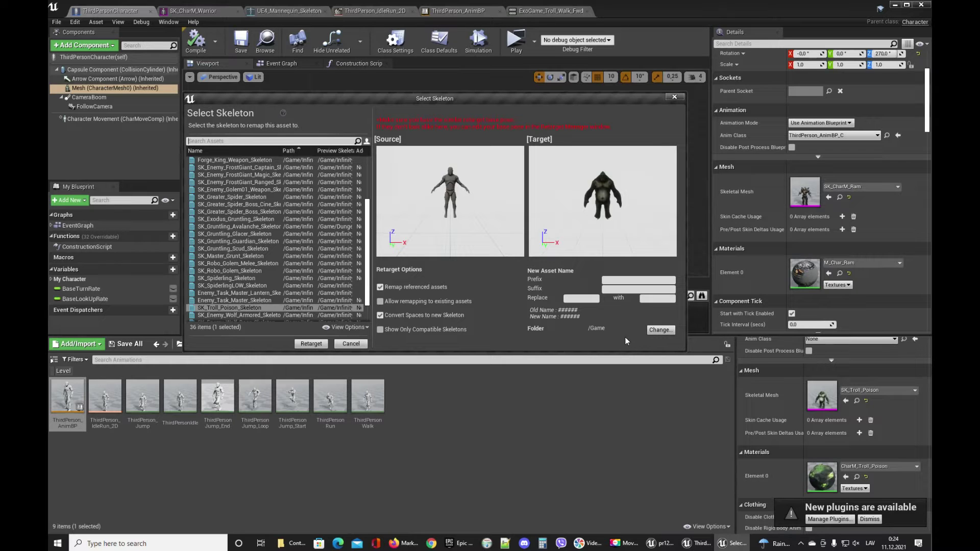
click(312, 344)
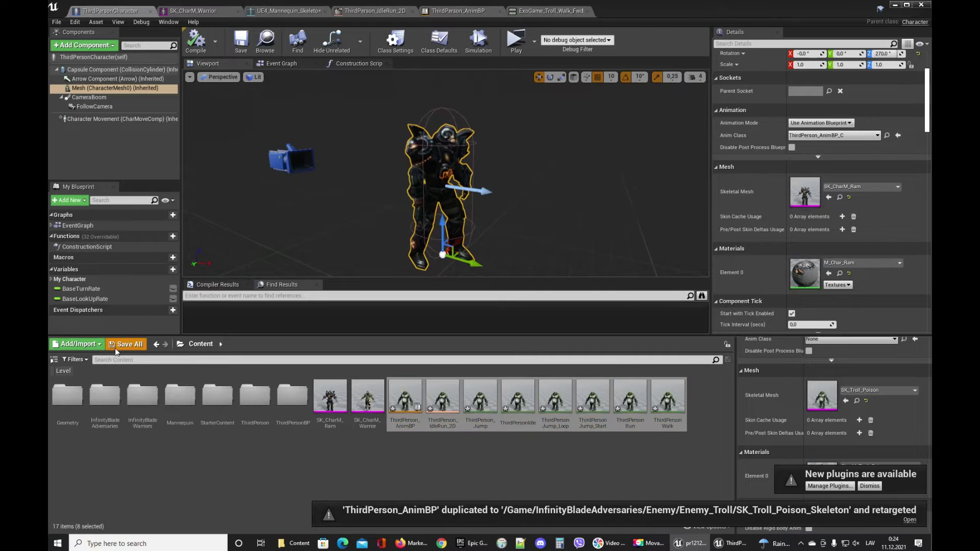
- Save all modified assets and open the retargeted ThirdPerson_AnimBP and ExoGame_Troll_Attack_B
click(116, 348)
click(561, 355)
double_click(416, 403)
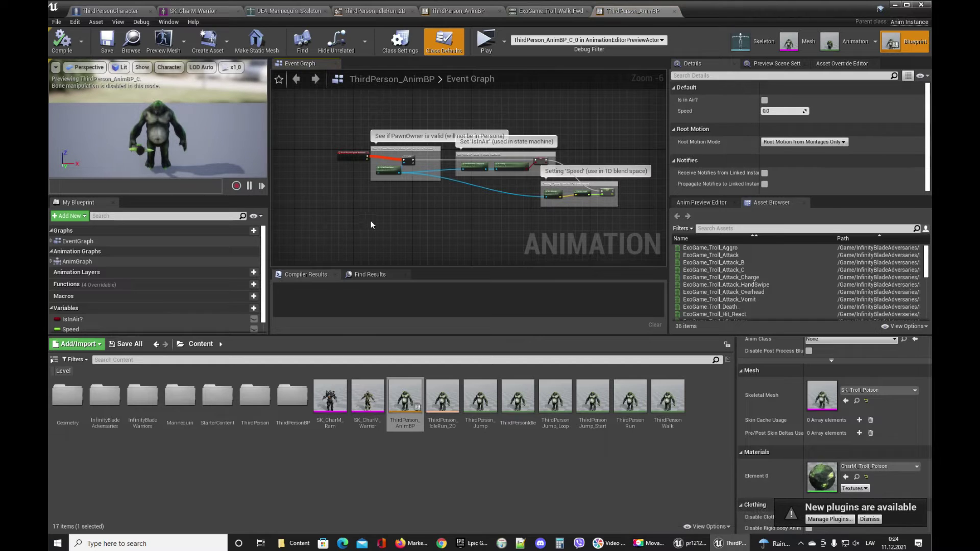
scroll(364, 173, up, 3)
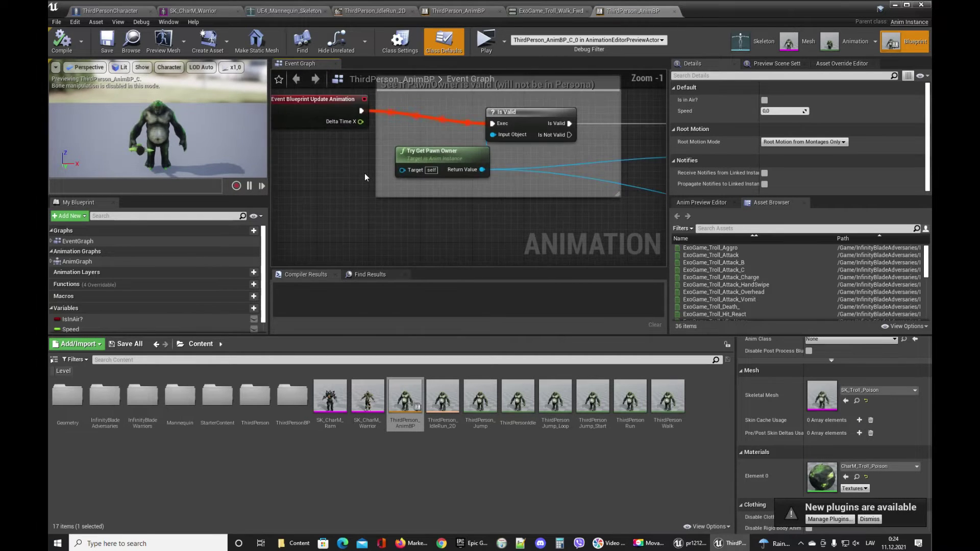
double_click(713, 262)
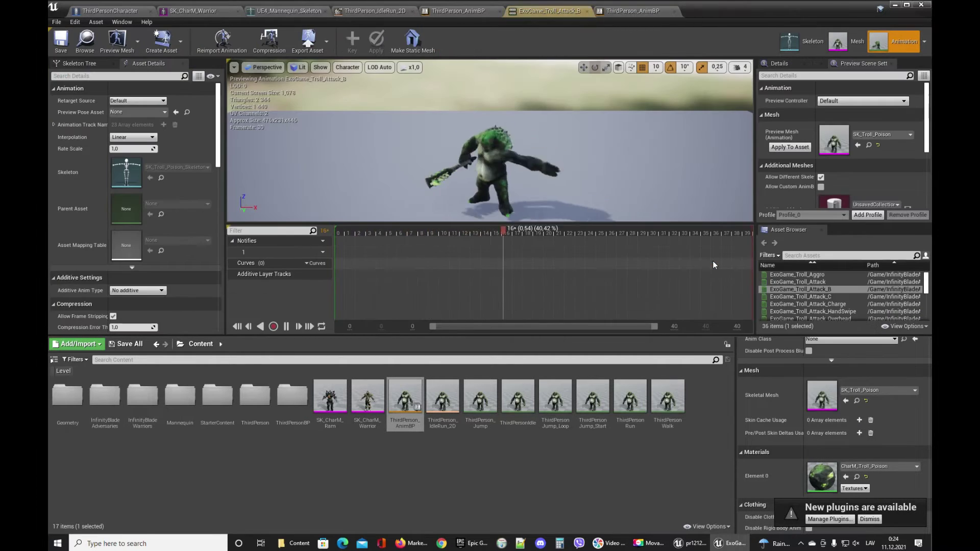
- Preview the ThirdPerson_Jump, ThirdPersonWalk and ThirdPersonRun animations on the troll
scroll(813, 296, down, 6)
scroll(812, 294, down, 5)
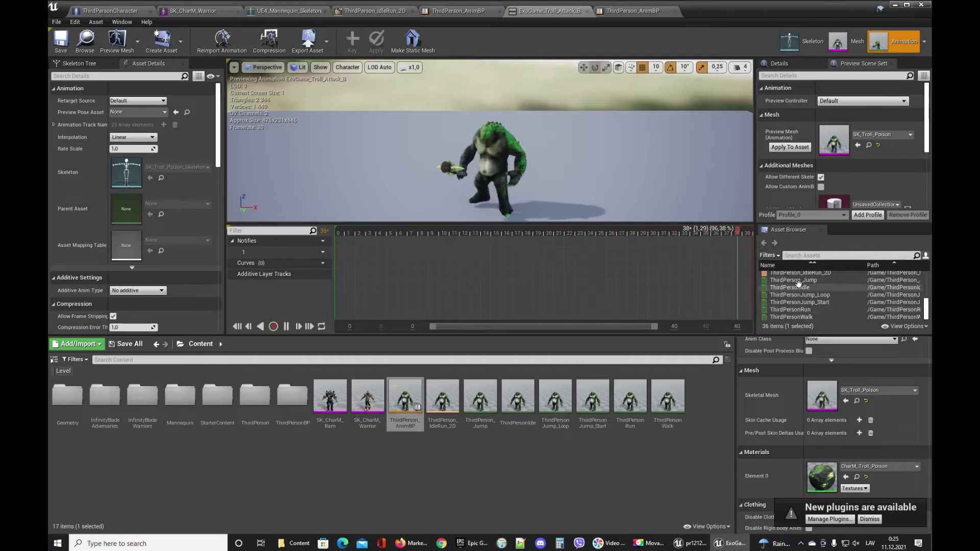
mouse_move(799, 281)
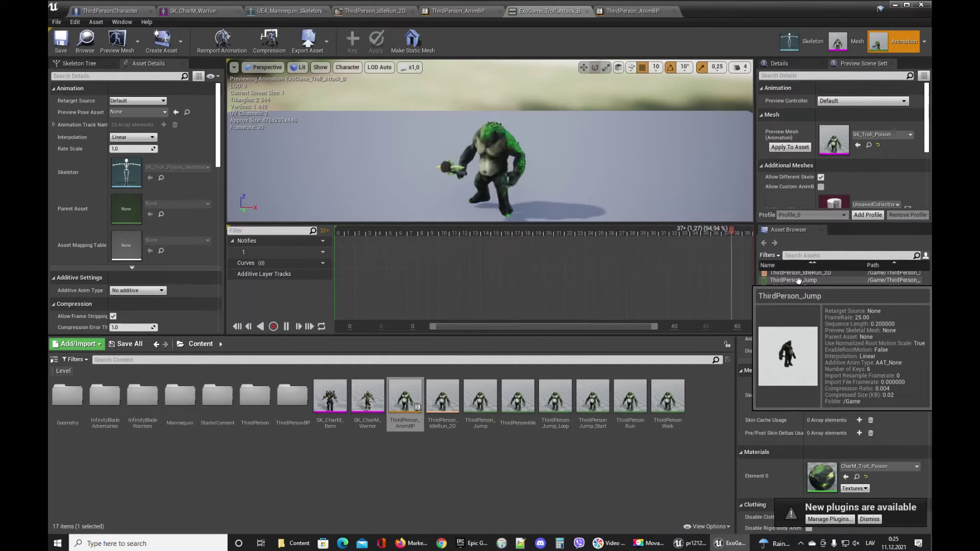
double_click(799, 281)
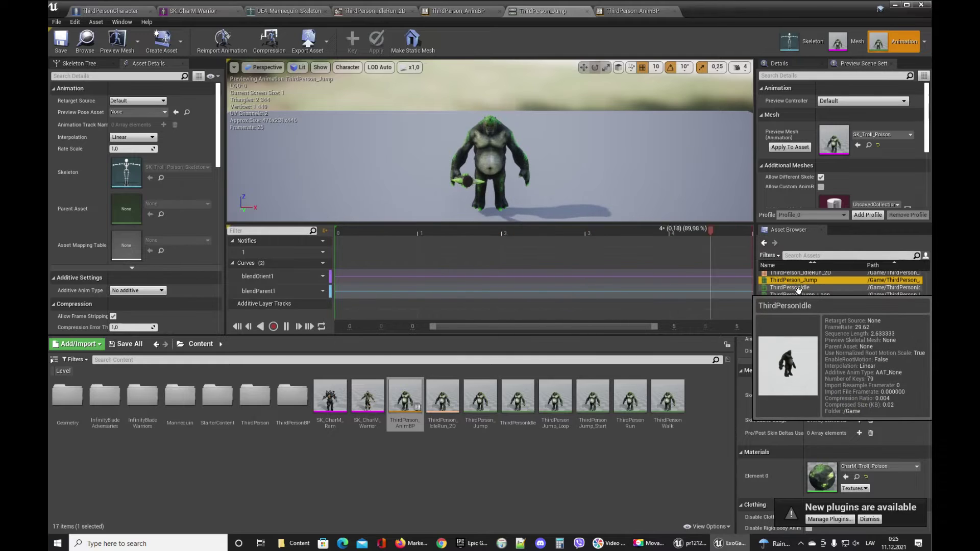
double_click(797, 302)
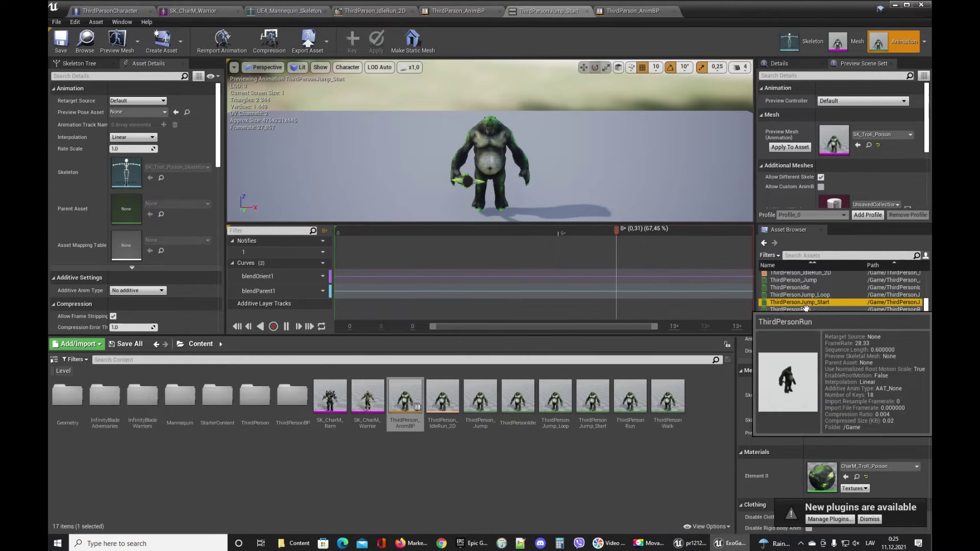
click(799, 317)
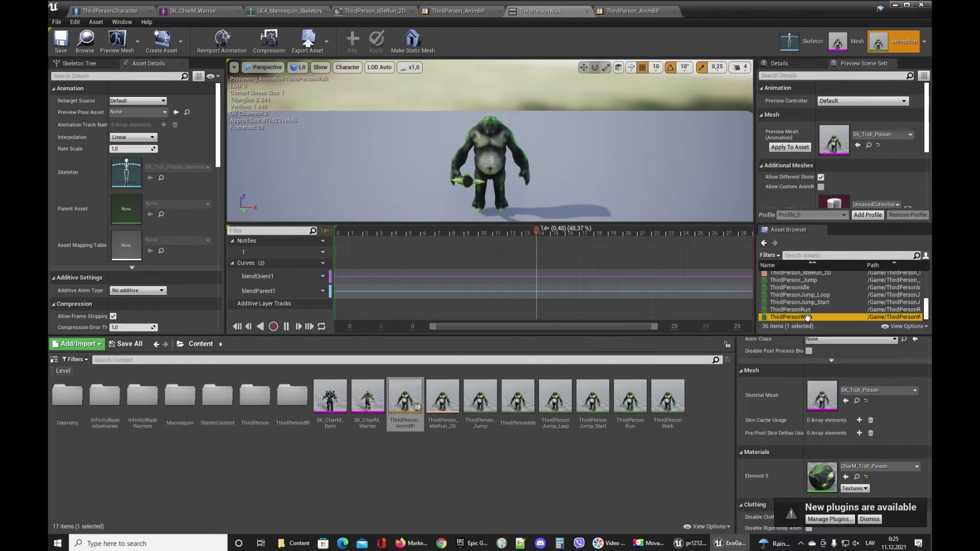
click(805, 310)
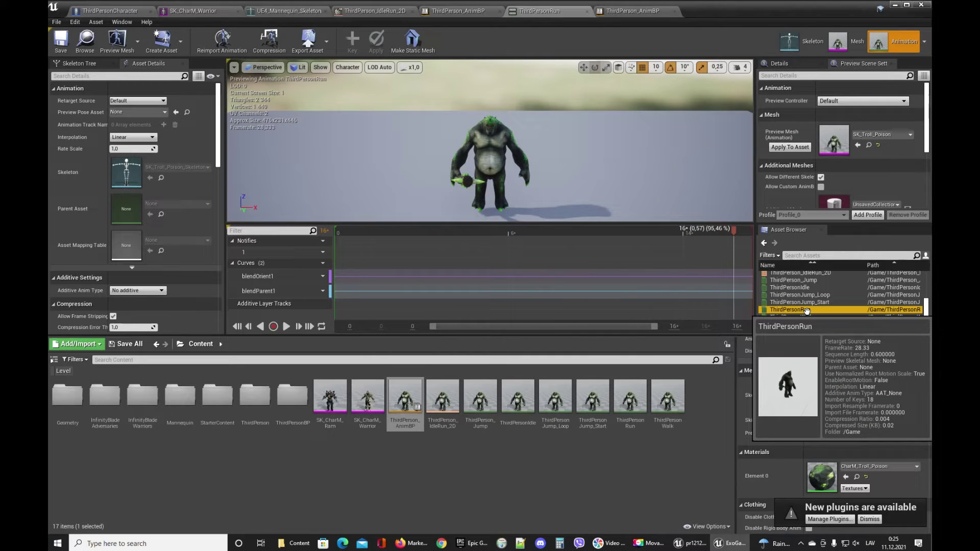
click(802, 281)
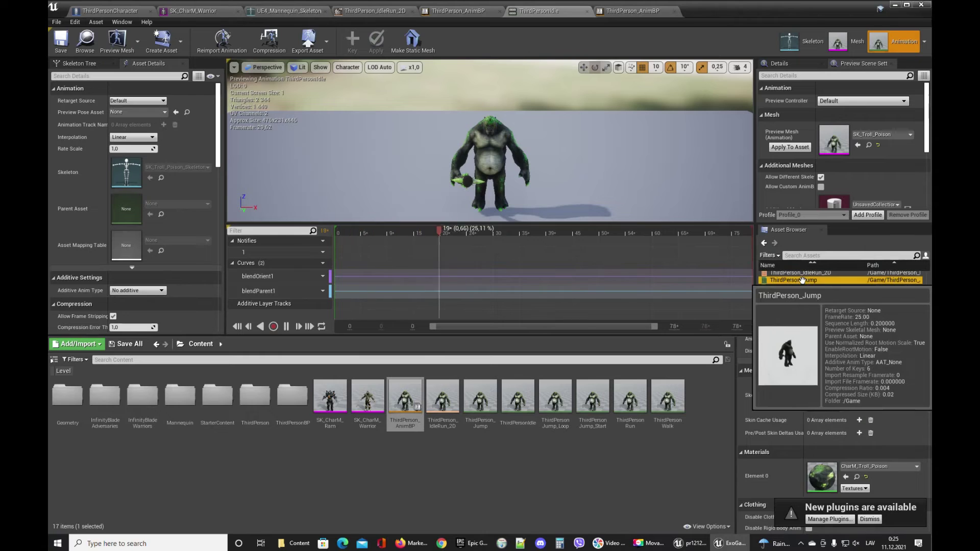
- Check the skeleton's bone hierarchy, then close the ThirdPerson_Jump animation editor
click(82, 64)
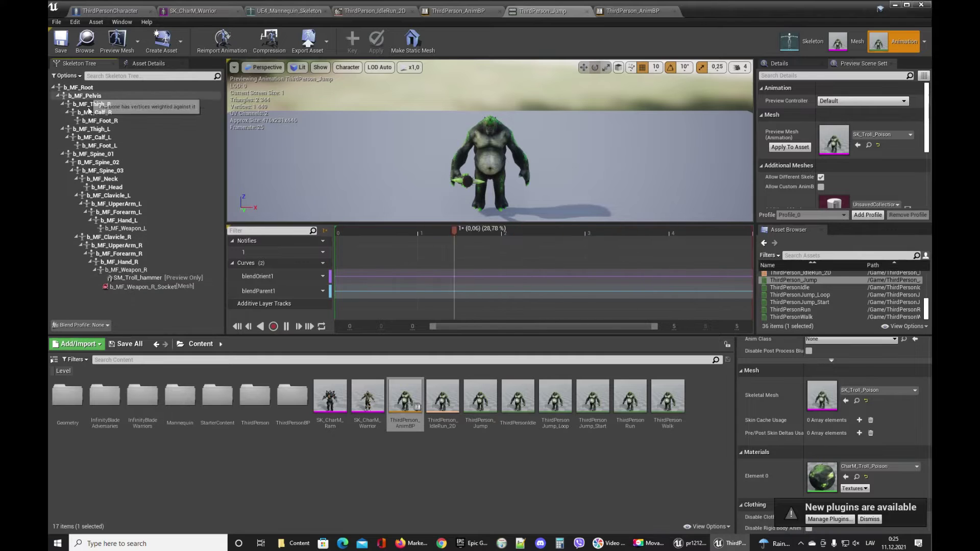
click(148, 63)
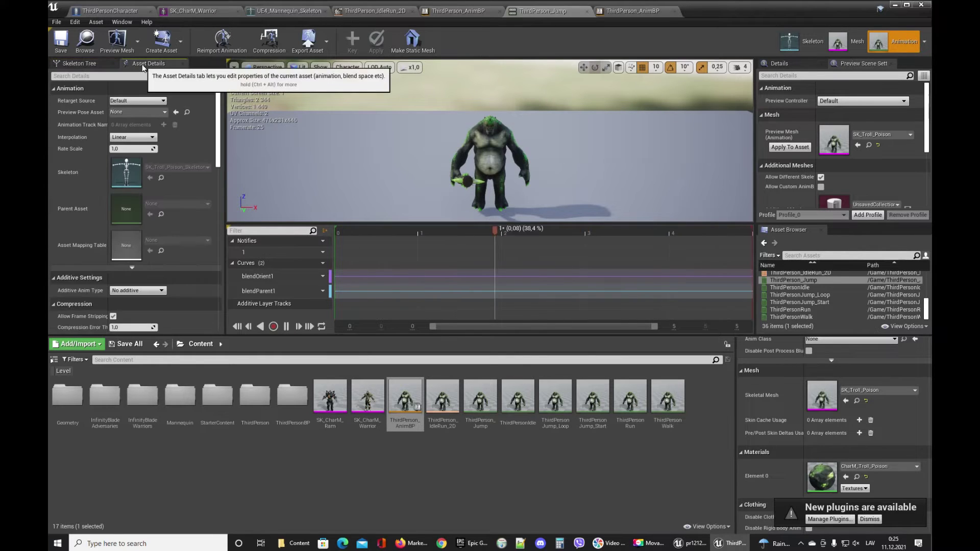
click(587, 11)
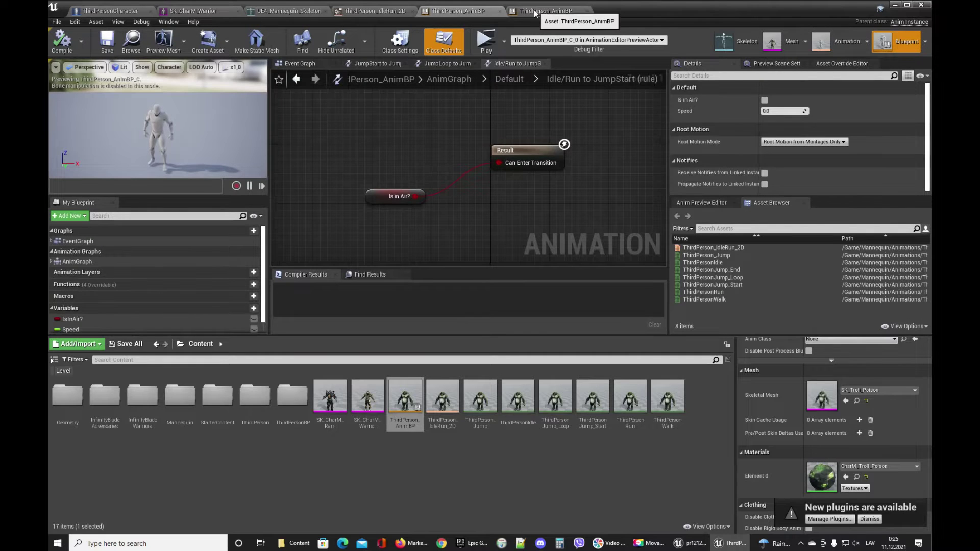
- Open the Default state machine's Idle/Run state and add an ExoGame_Troll_Idle_Home node
click(546, 11)
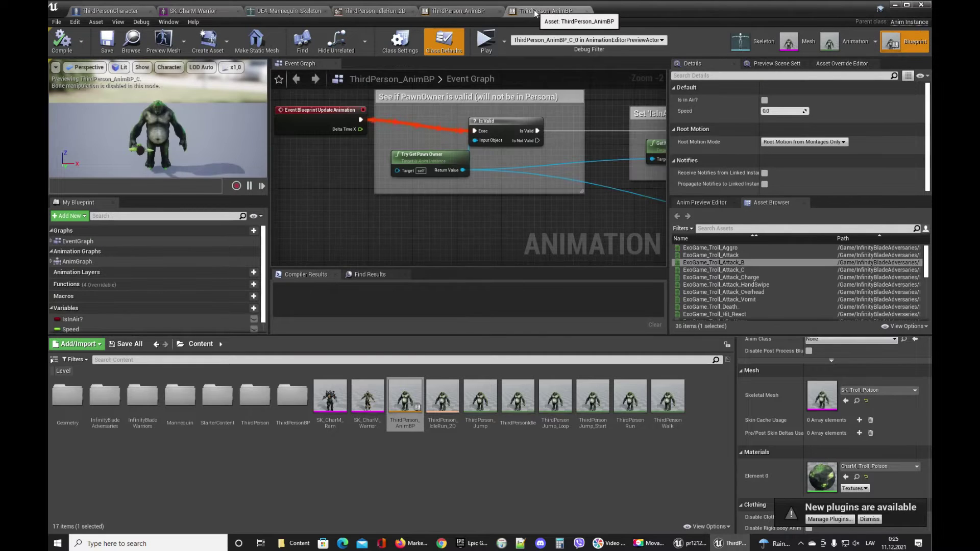
click(52, 262)
double_click(58, 272)
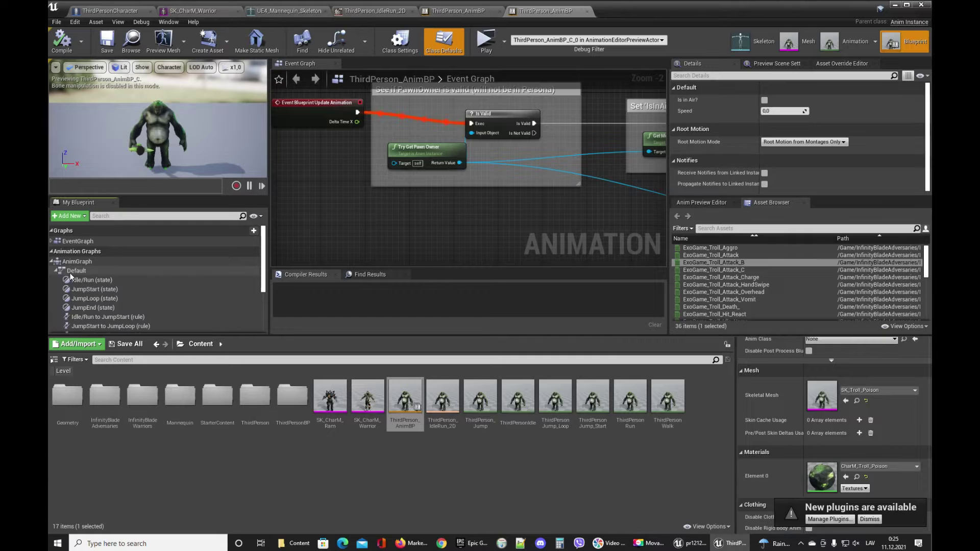
right_drag(503, 188, 433, 181)
click(343, 187)
double_click(343, 186)
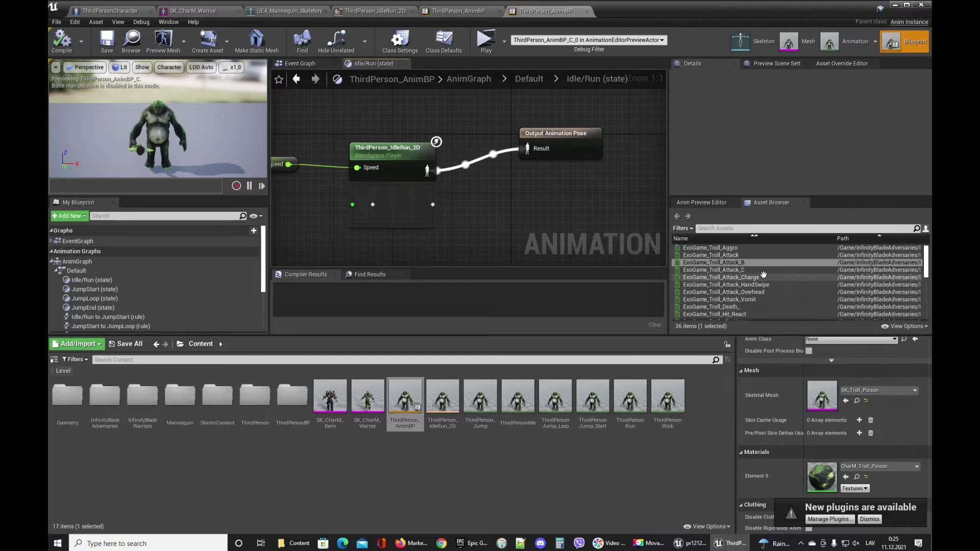
scroll(929, 279, down, 3)
scroll(929, 278, up, 1)
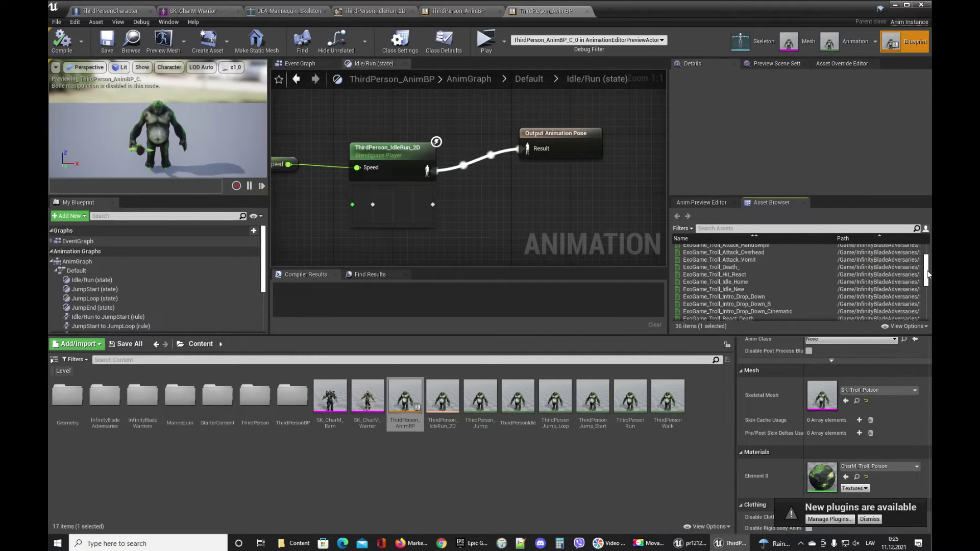
drag(715, 282, 531, 200)
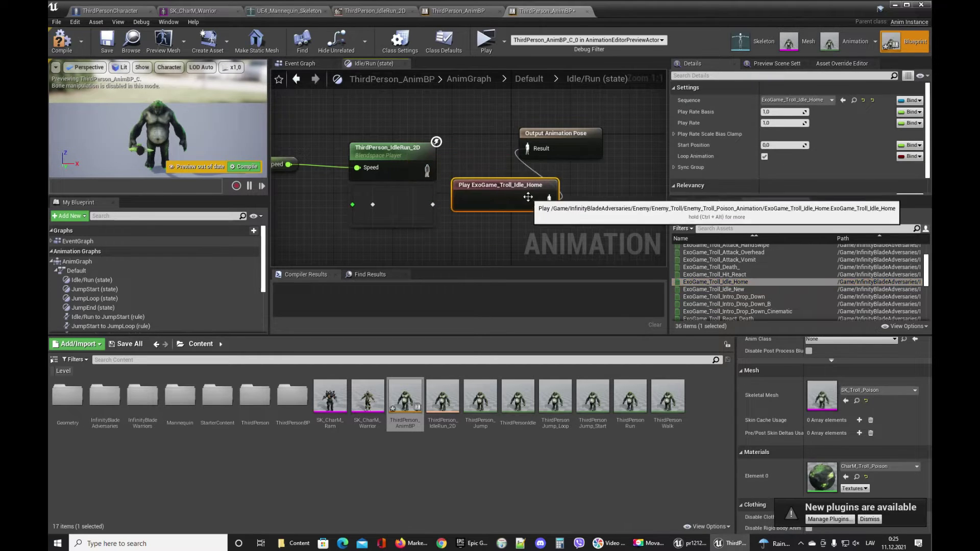
click(107, 43)
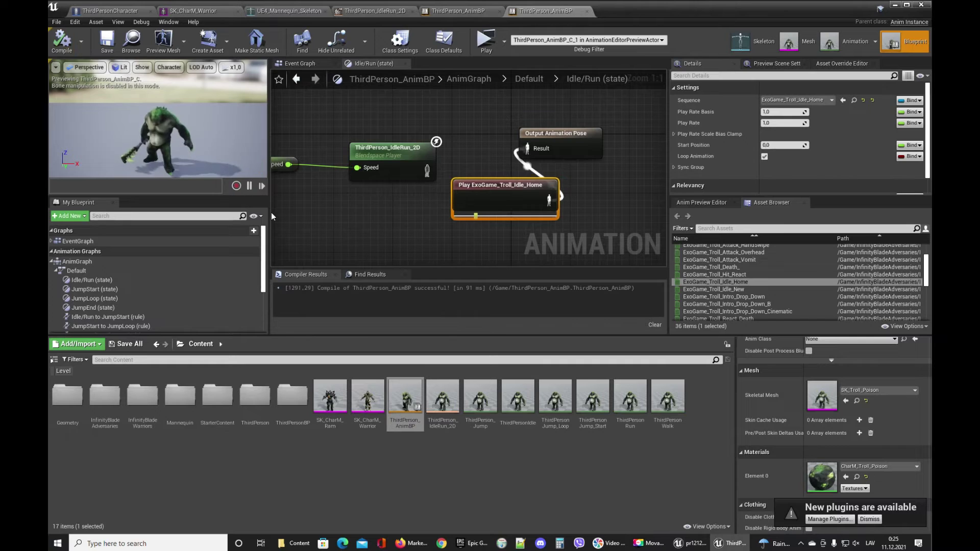
- Remove the duplicate Idle_Home play node that was added by mistake
click(735, 274)
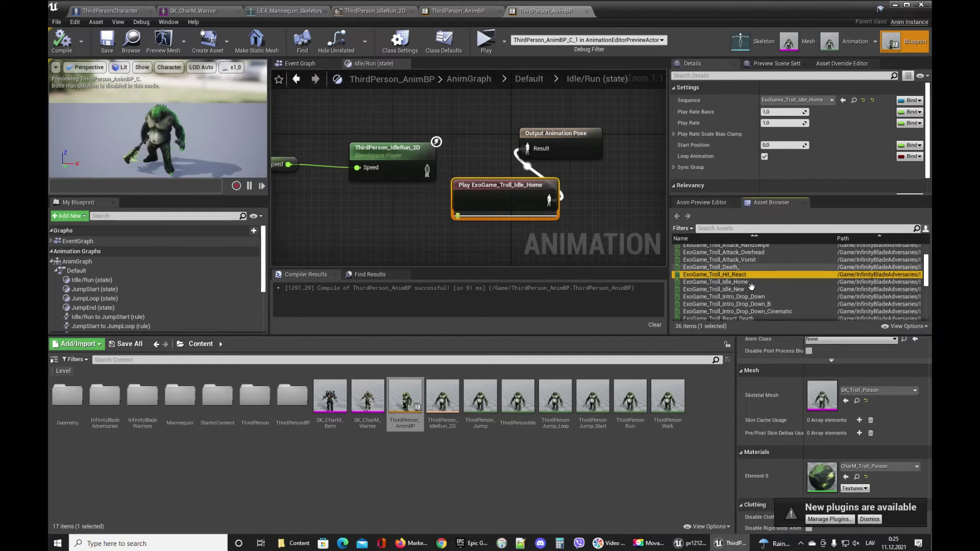
drag(720, 283, 527, 149)
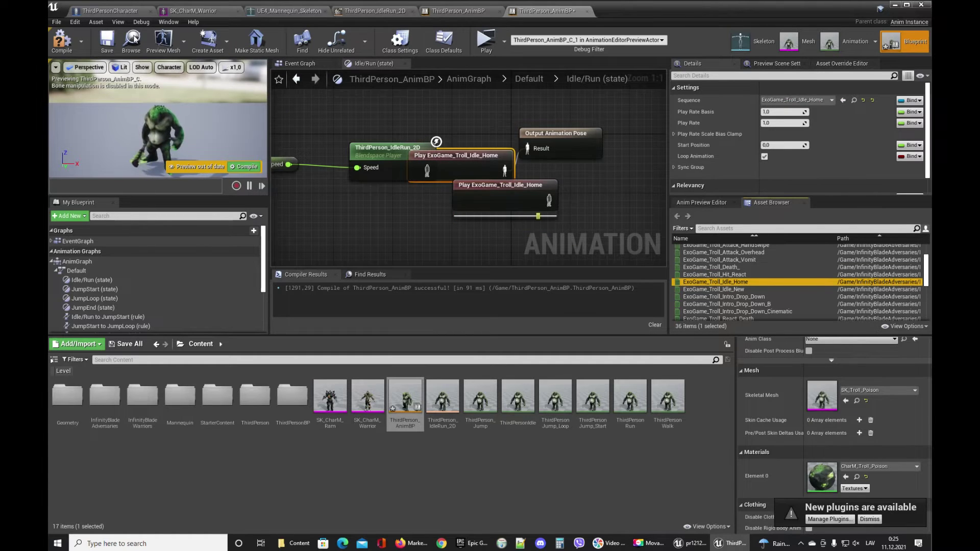
click(108, 42)
drag(493, 191, 434, 222)
click(478, 164)
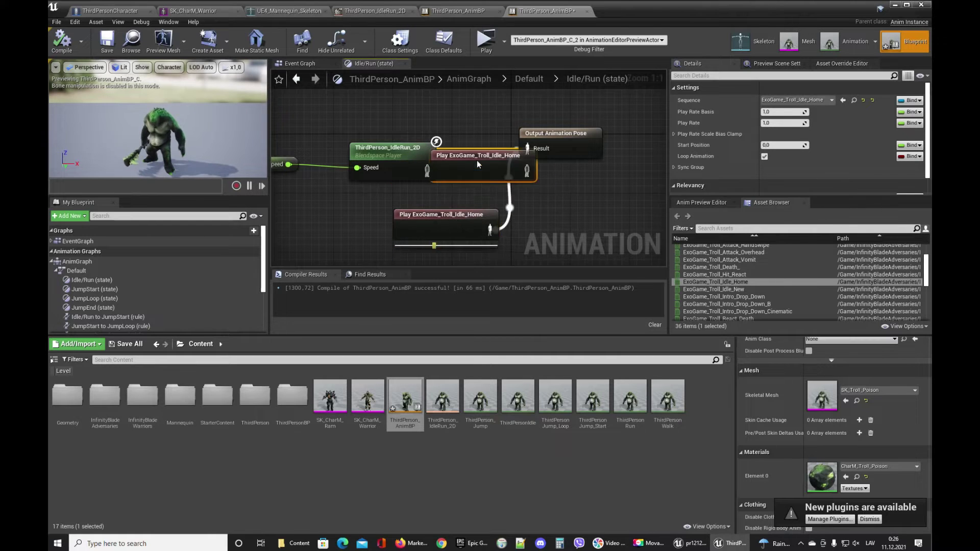
key(Delete)
- Delete the IdleRun_2D blendspace and Speed nodes, wire Idle_Home to Output Pose, save and compile
right_drag(484, 169, 540, 167)
click(469, 180)
key(Delete)
drag(509, 225, 533, 145)
click(106, 41)
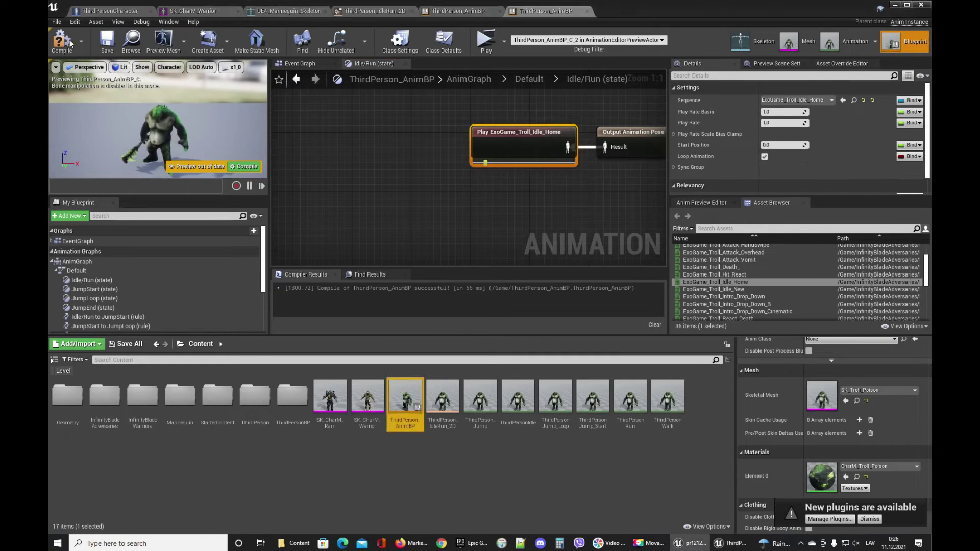
click(71, 43)
click(300, 63)
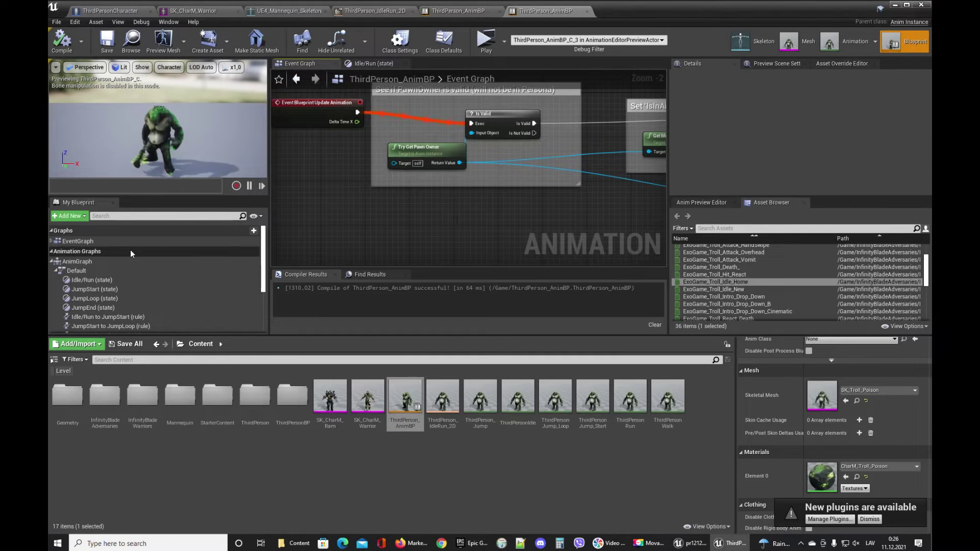
- Open the JumpStart state's graph from the Default state machine
scroll(90, 263, down, 1)
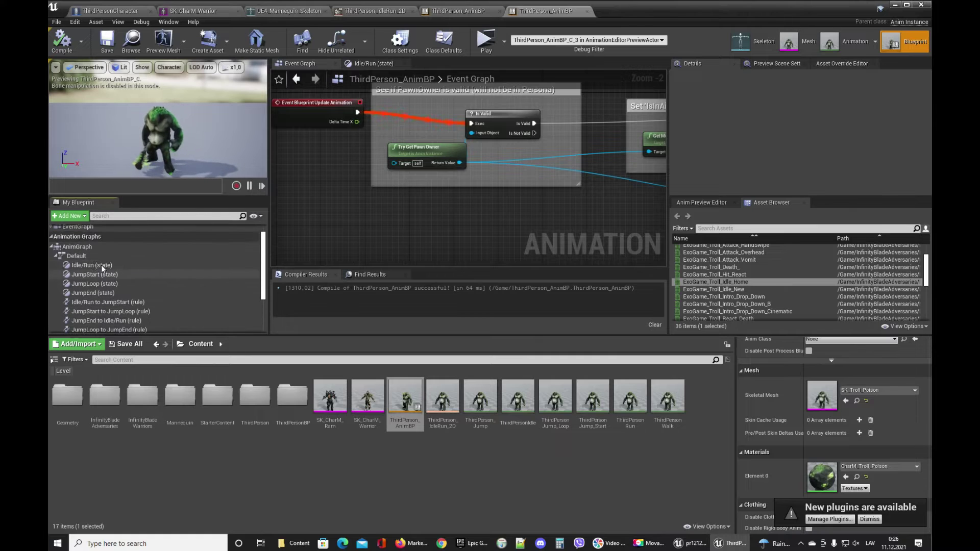
double_click(91, 257)
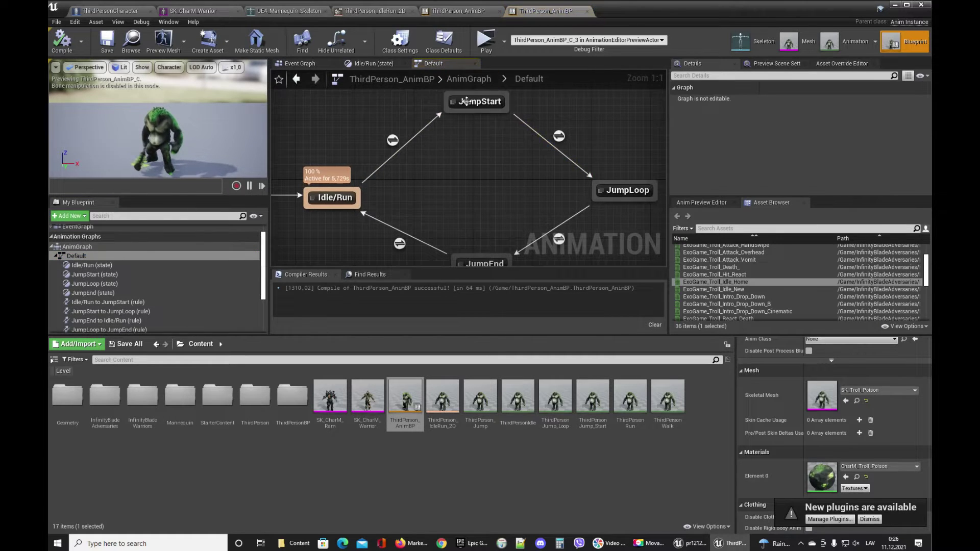
click(473, 100)
double_click(473, 100)
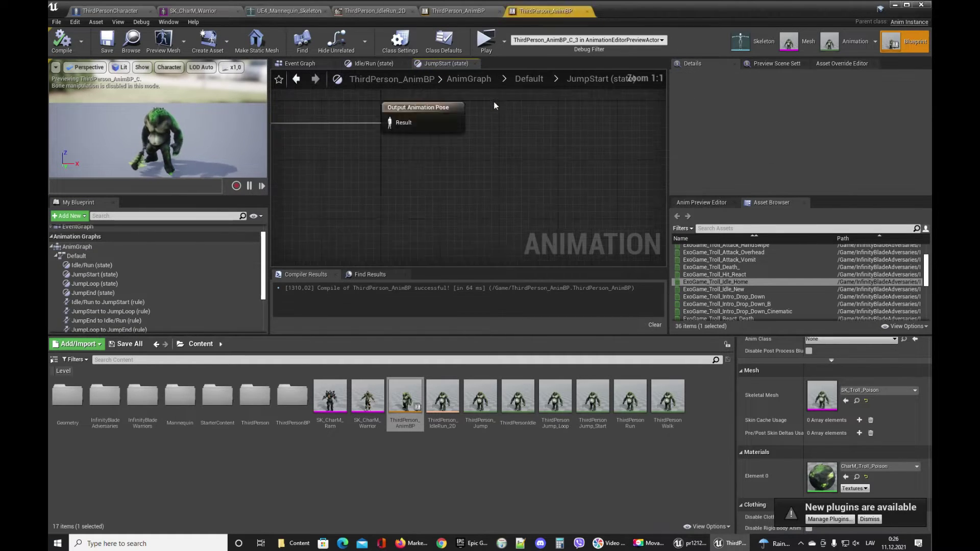
right_drag(542, 200, 498, 171)
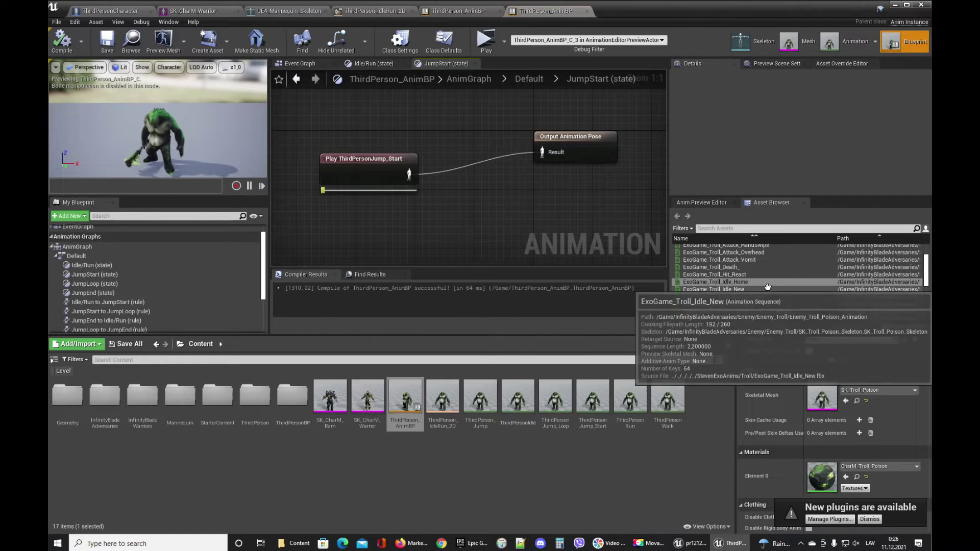
- Browse the Asset Browser animations, leaving JumpStart's ThirdPersonJump_Start unchanged
right_drag(782, 300, 781, 295)
scroll(784, 294, down, 5)
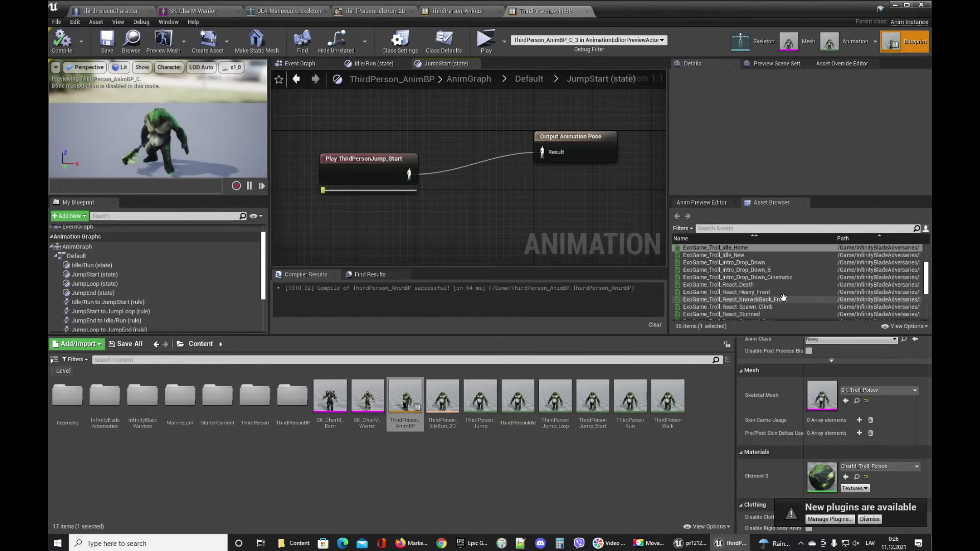
scroll(797, 289, down, 2)
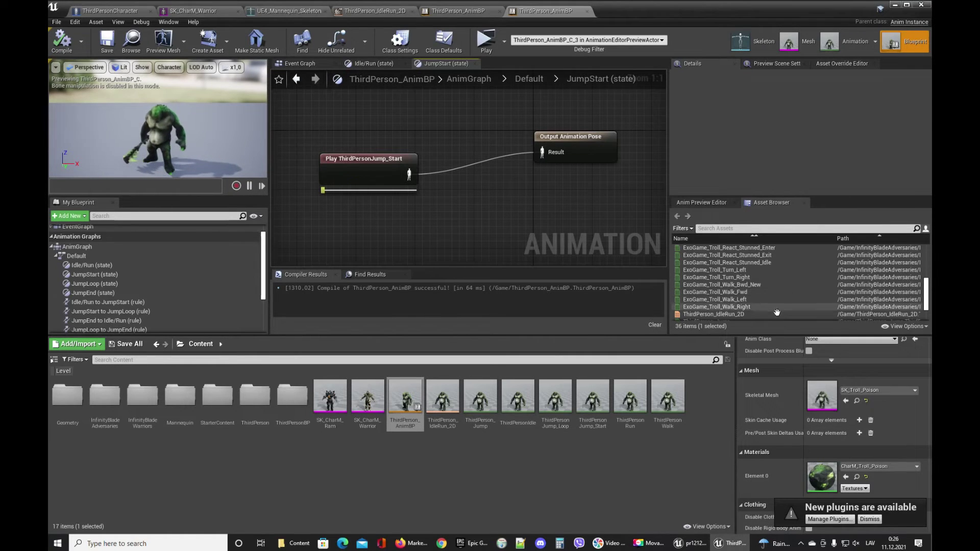
mouse_move(788, 254)
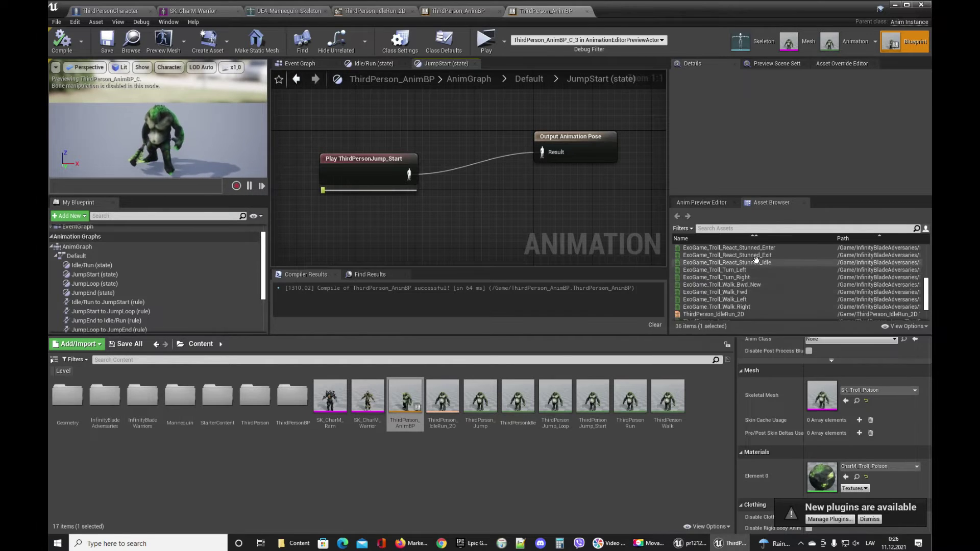
mouse_move(786, 310)
scroll(786, 310, down, 1)
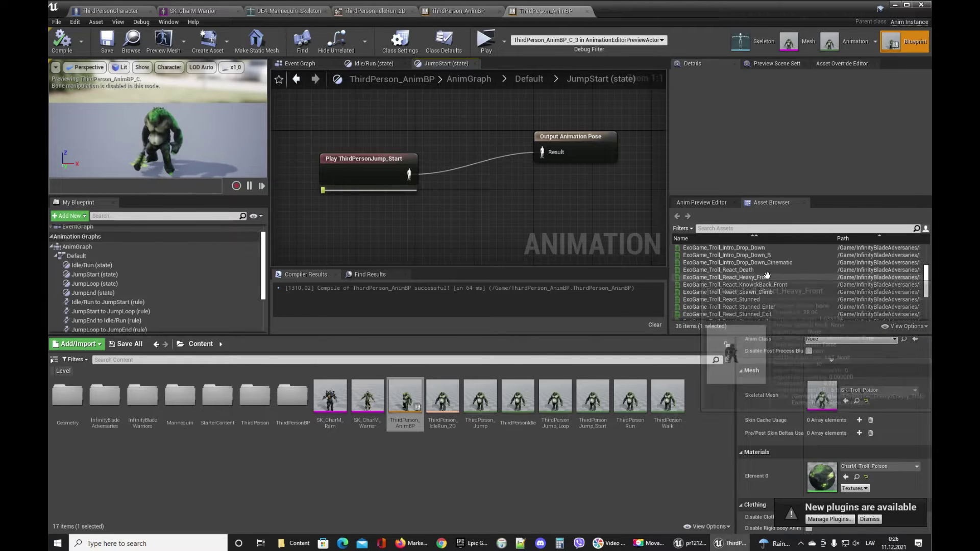
mouse_move(767, 276)
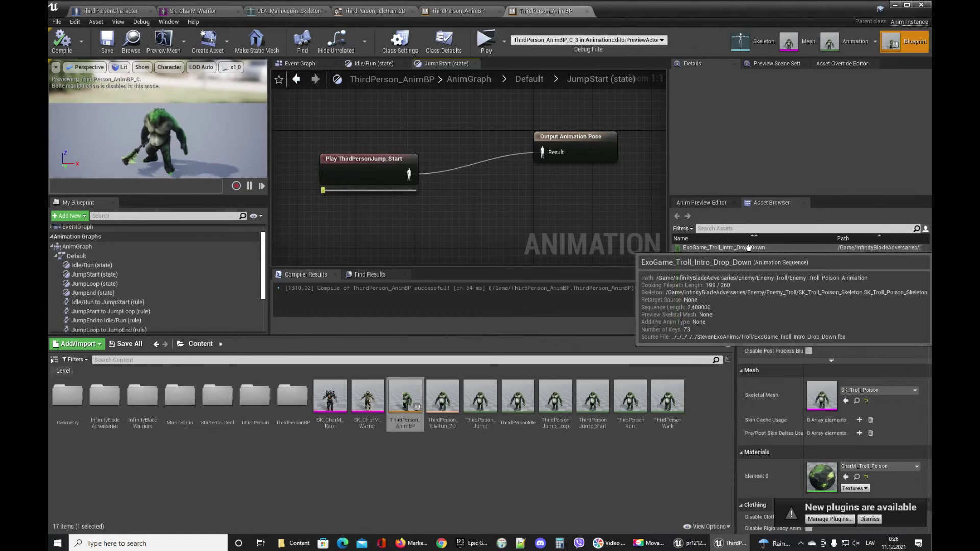
scroll(748, 248, up, 3)
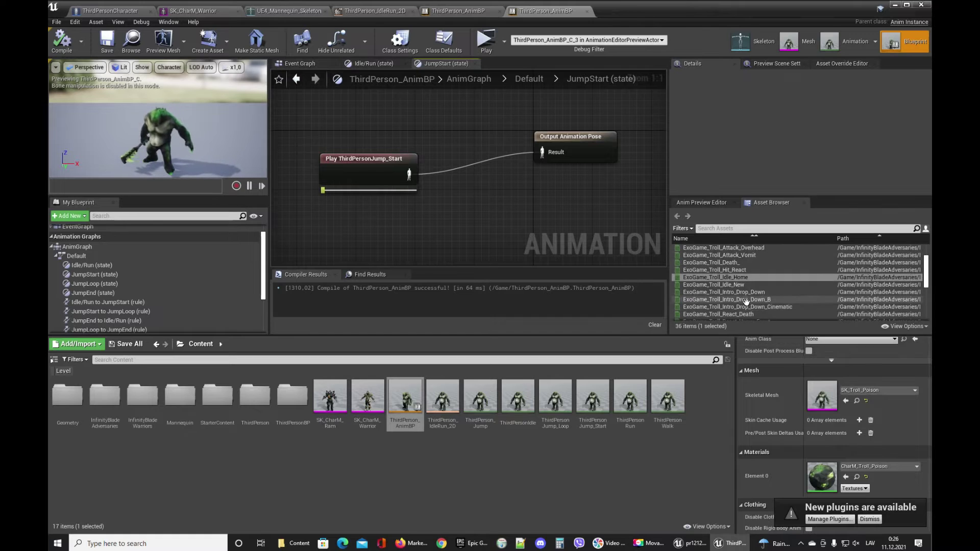
mouse_move(748, 296)
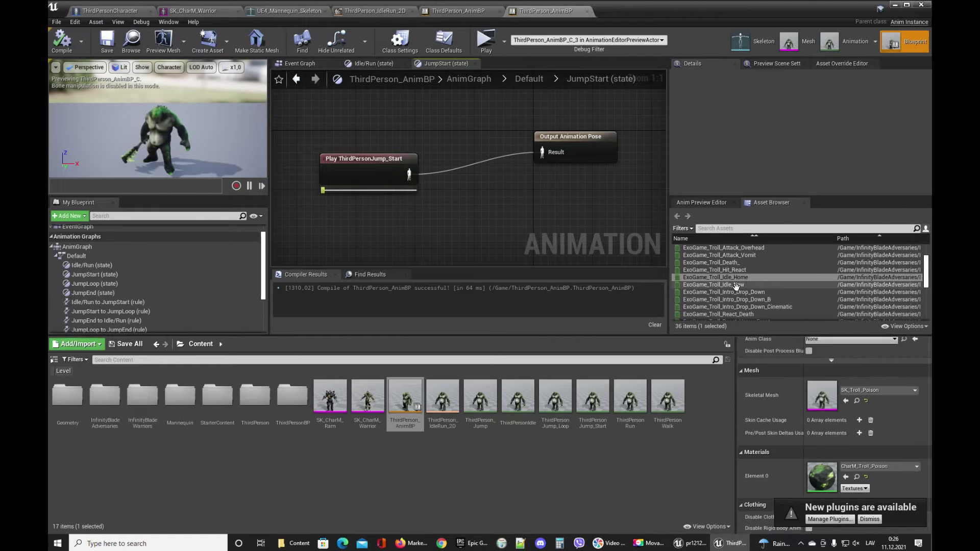
scroll(738, 285, up, 3)
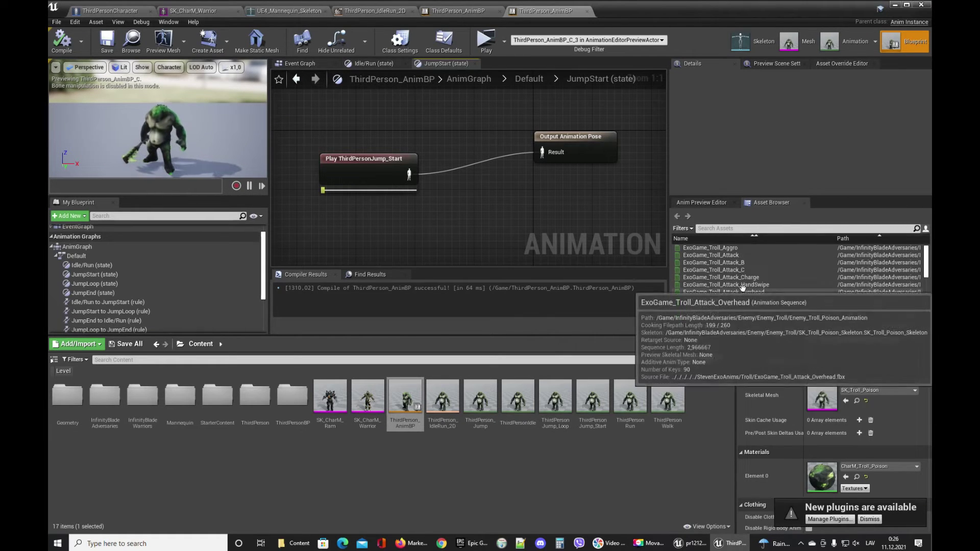
- Go back up to the Default state machine view
click(300, 63)
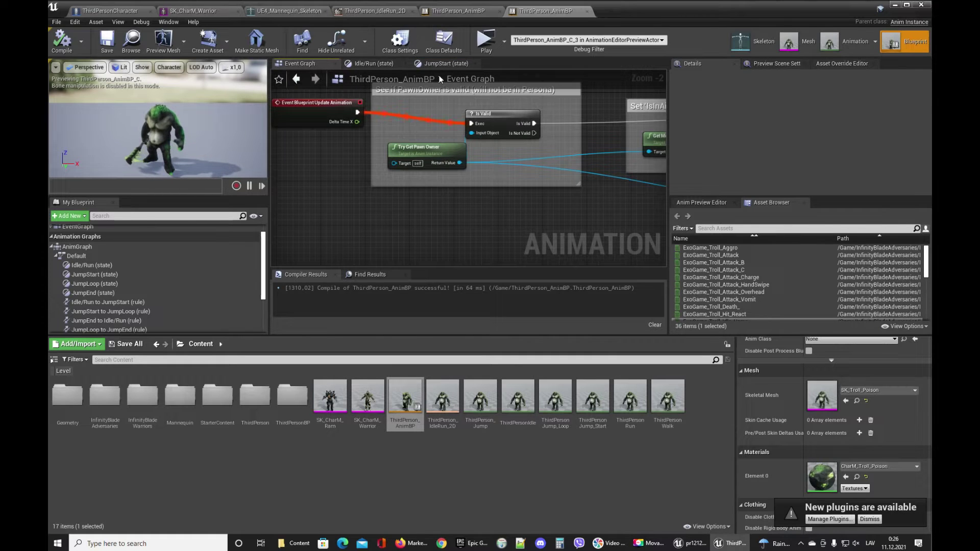
click(434, 63)
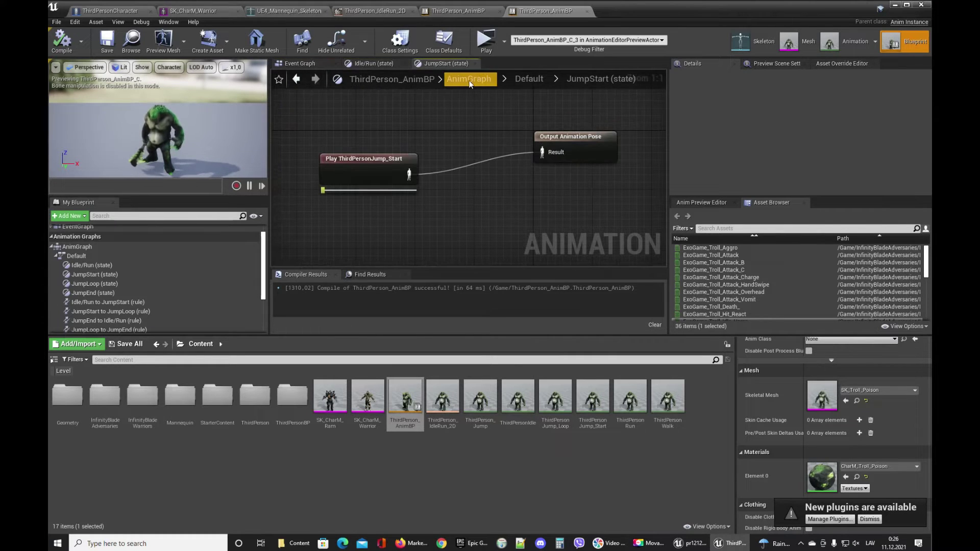
click(528, 79)
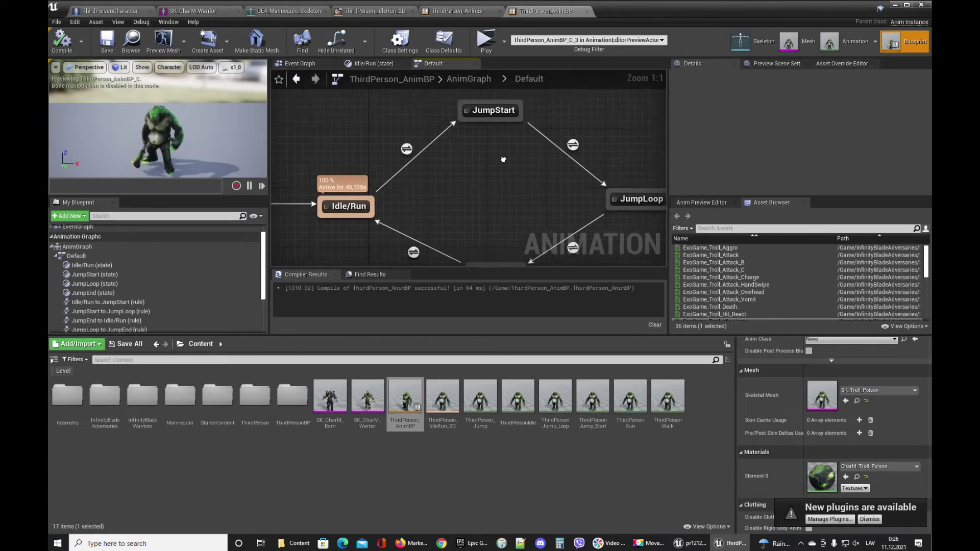
- Pull the Idle_Home node away from Idle/Run's output pose and return to Default
right_drag(479, 209, 531, 167)
double_click(392, 173)
right_drag(392, 173, 469, 206)
drag(466, 187, 415, 192)
right_drag(510, 225, 519, 200)
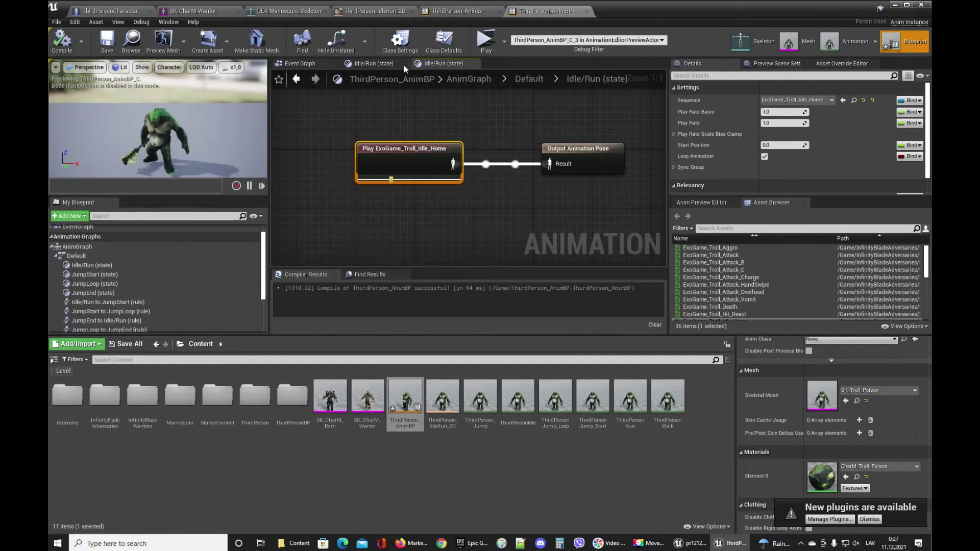
click(380, 65)
click(515, 81)
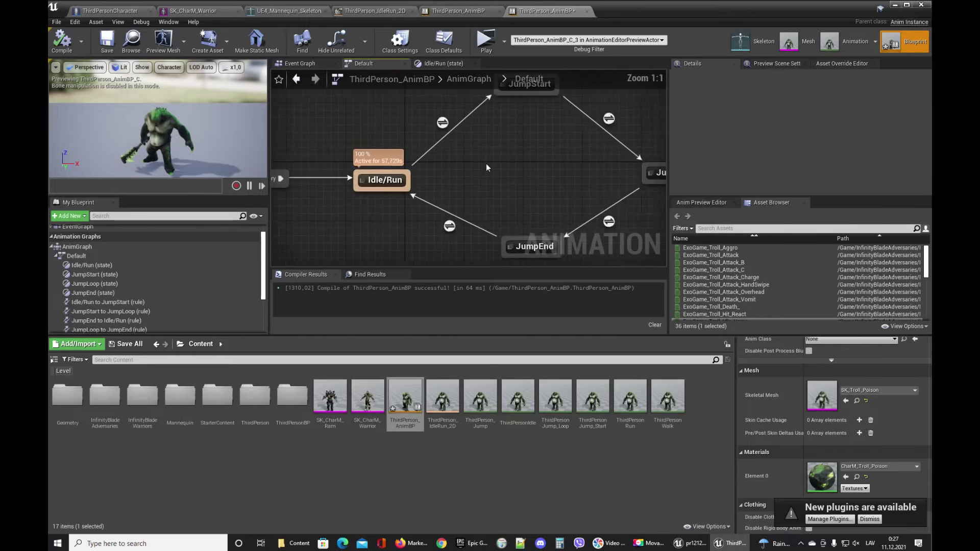
- Delete the JumpStart, JumpLoop and JumpEnd states with their transitions and save
drag(559, 245, 615, 209)
key(Delete)
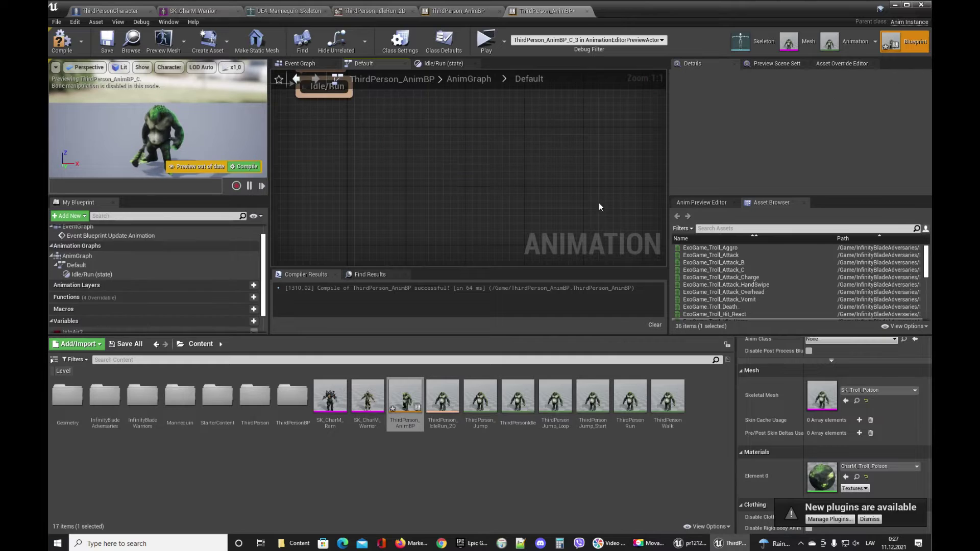
key(Home)
click(107, 41)
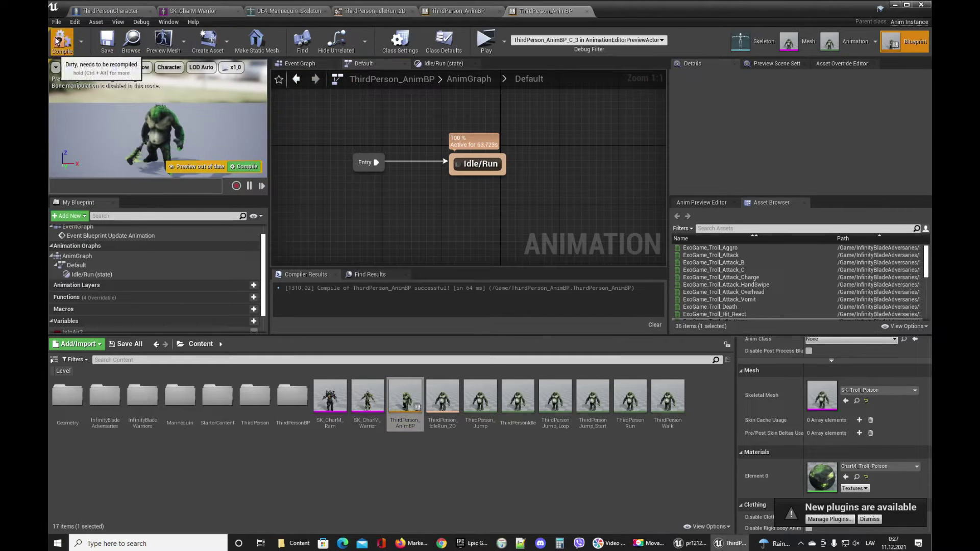
- Add ThirdPerson_IdleRun_2D to the Idle/Run graph and feed it a Speed getter
double_click(467, 163)
mouse_move(471, 222)
right_down()
mouse_move(512, 210)
mouse_move(457, 230)
right_up()
drag(442, 398, 372, 114)
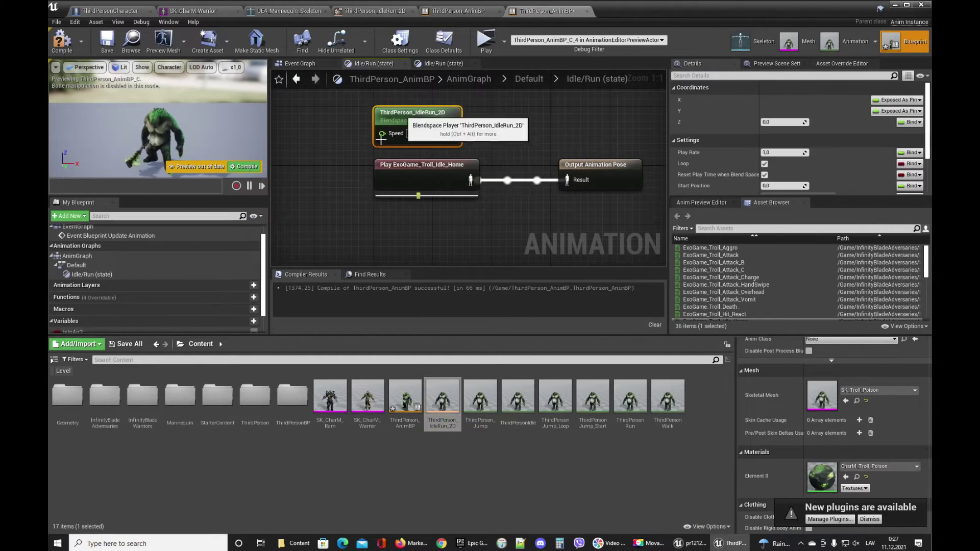
scroll(98, 295, down, 2)
drag(74, 316, 382, 132)
click(305, 149)
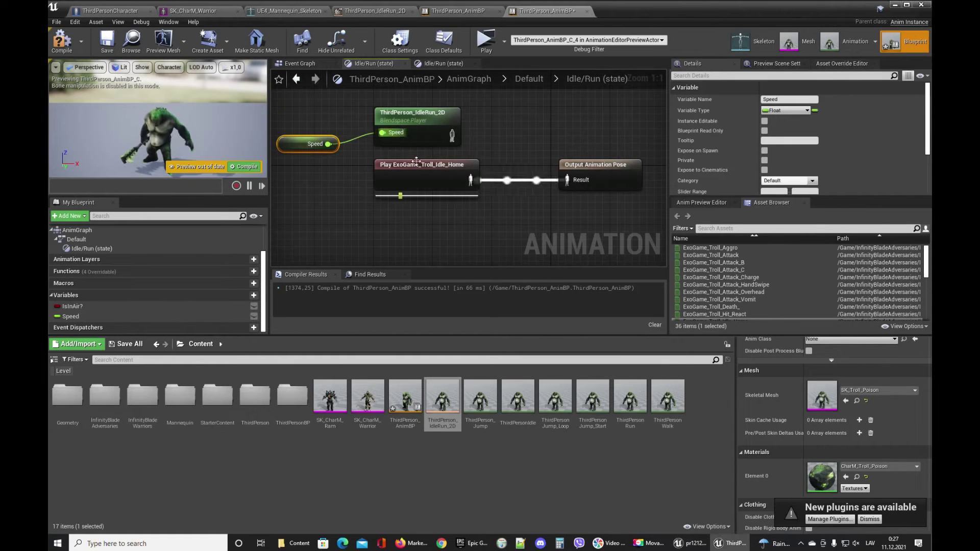
click(359, 101)
- Connect the blend space to Output Pose, delete the old idle node, save, and open the blend space
drag(480, 158, 574, 181)
click(496, 147)
click(445, 164)
key(Delete)
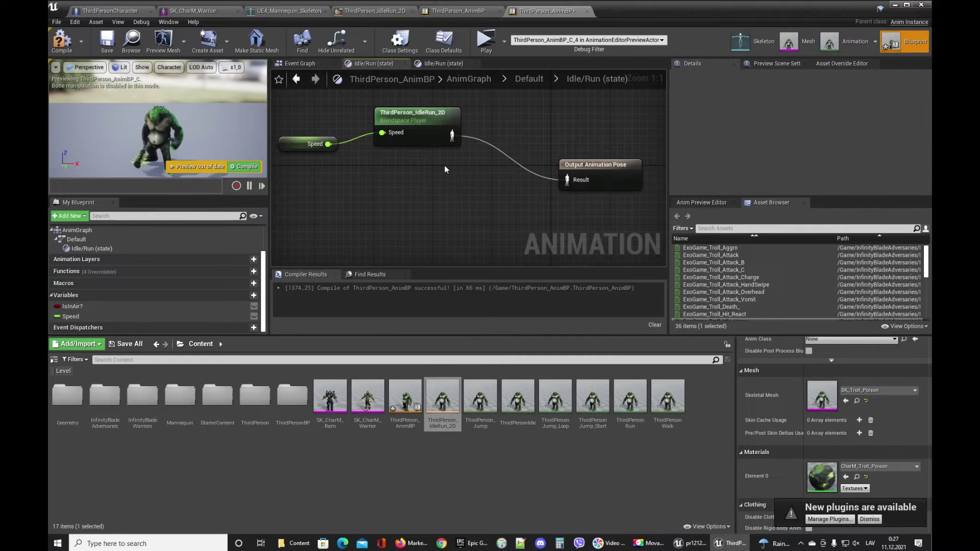
key(ctrl+s)
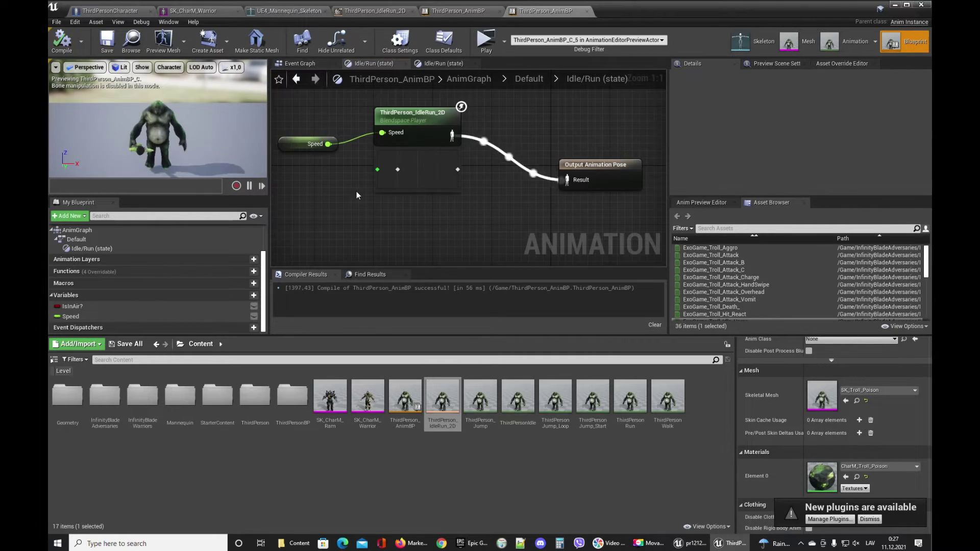
double_click(413, 128)
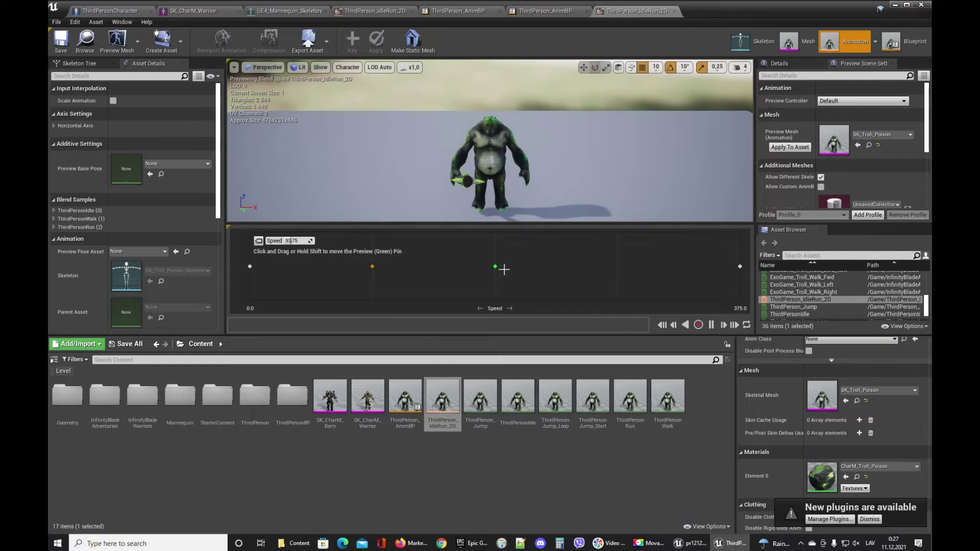
- Preview the blend at different Speeds and inspect the samples at 0, 93.75 and 375
drag(495, 267, 465, 270)
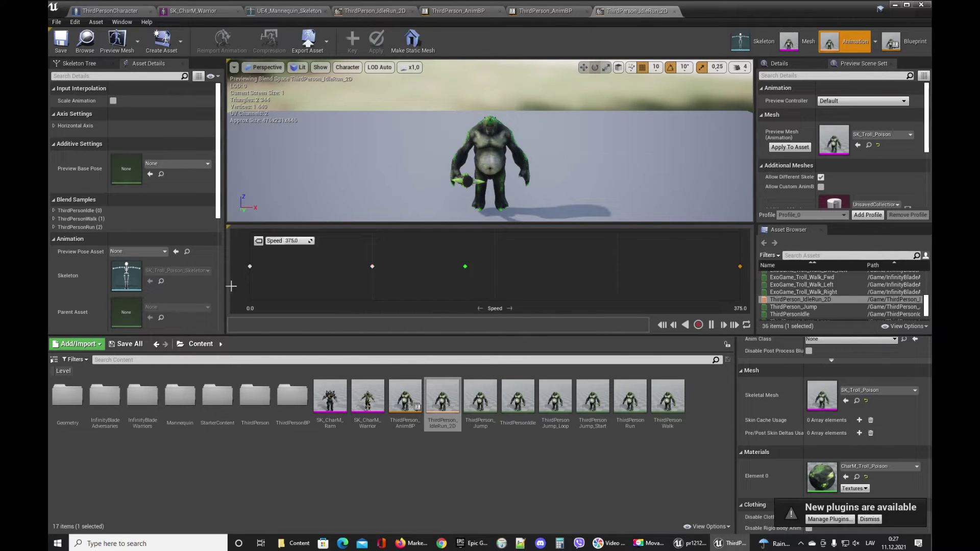
mouse_move(465, 267)
mouse_down()
mouse_move(634, 286)
mouse_move(638, 271)
mouse_move(464, 266)
mouse_up()
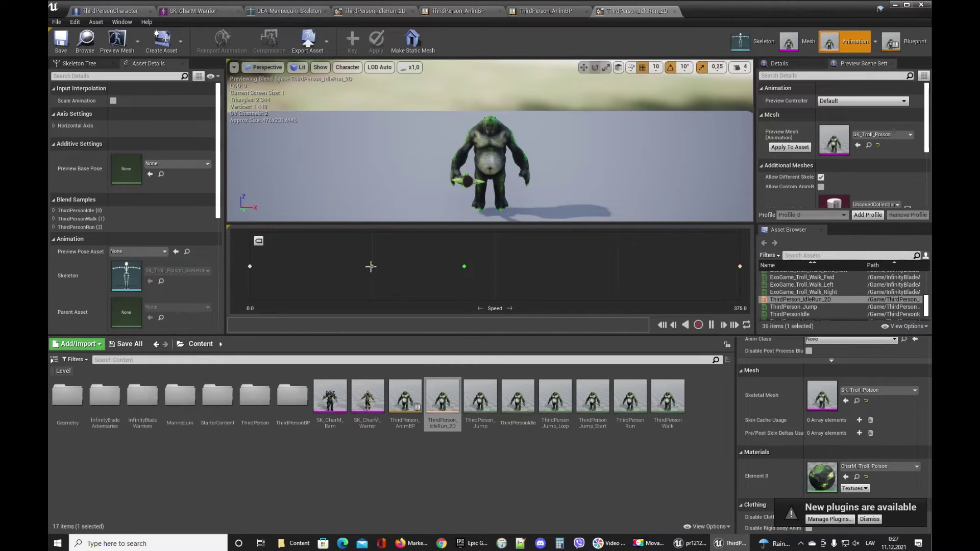
click(247, 267)
click(371, 266)
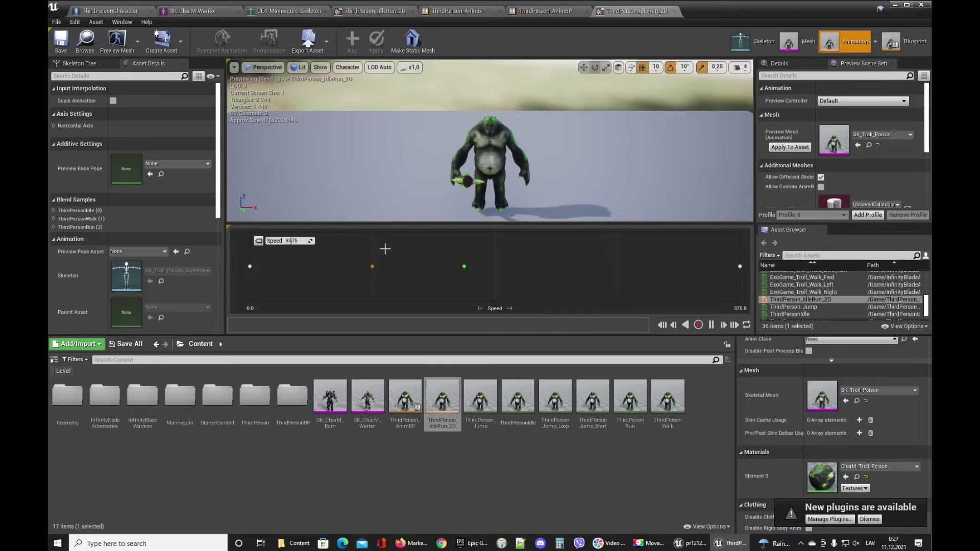
click(740, 266)
scroll(851, 306, down, 2)
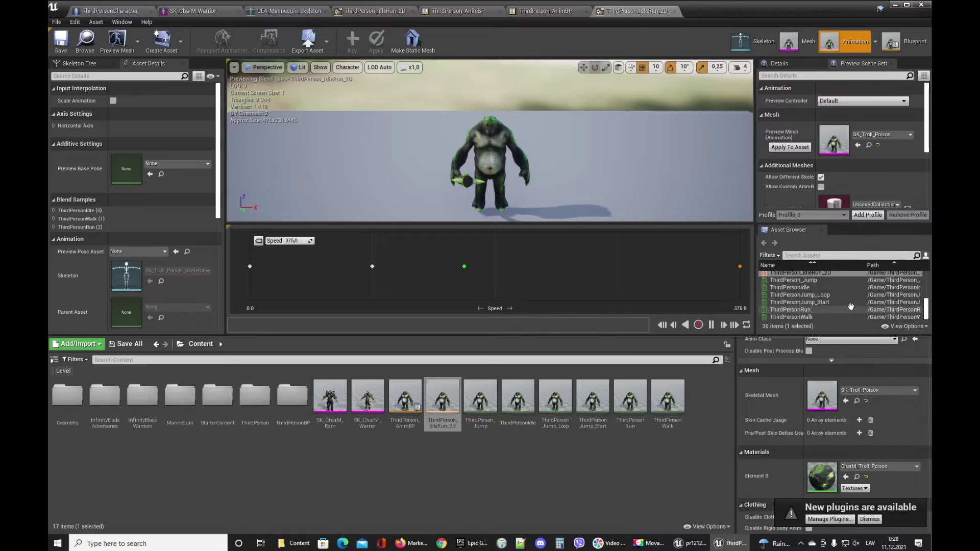
scroll(851, 306, up, 3)
- Delete the Speed 0 sample and the next blend sample
click(248, 266)
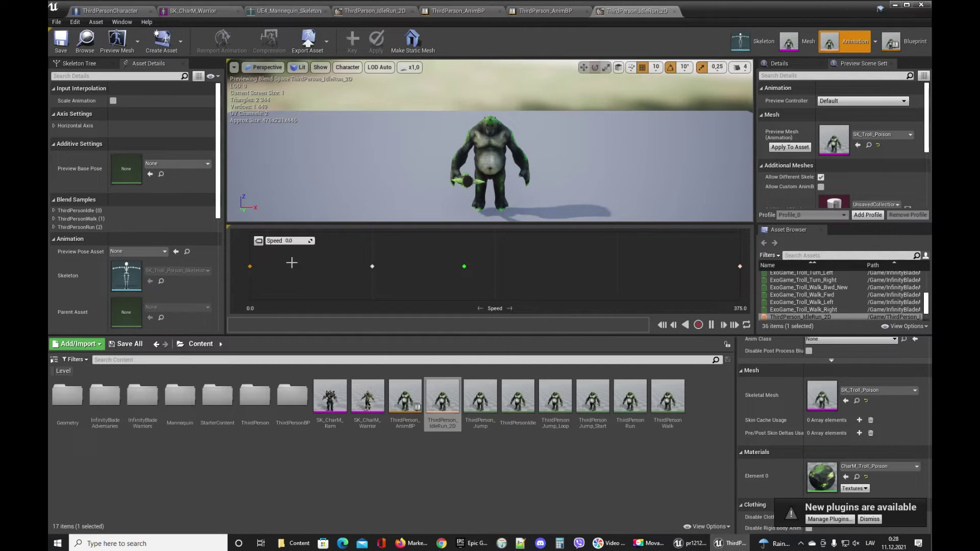
key(Delete)
click(372, 266)
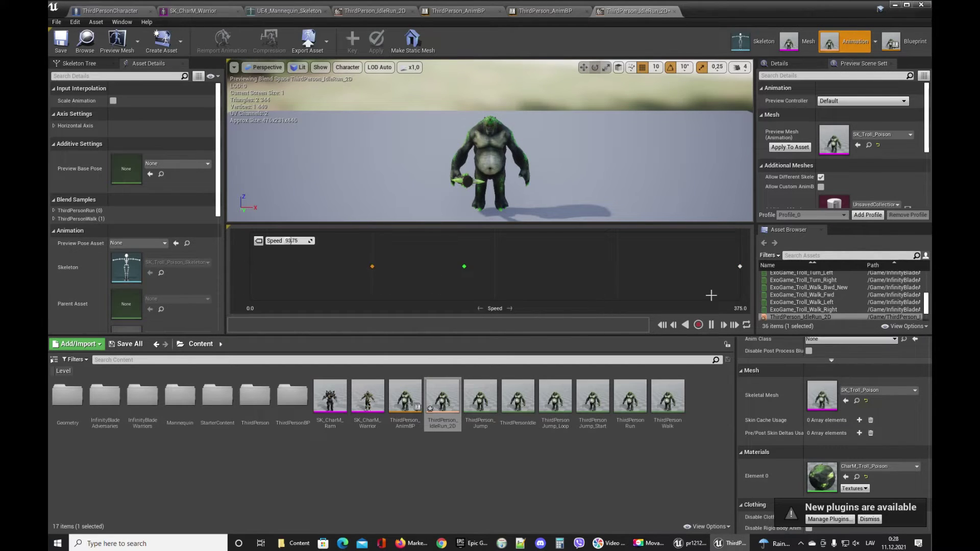
key(Delete)
key(Delete)
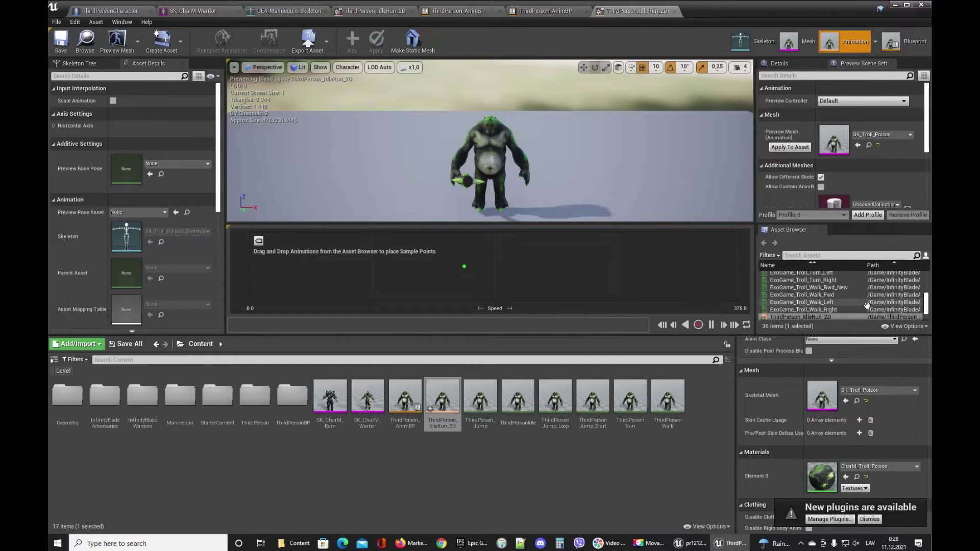
- Place ExoGame_Troll_Walk_Fwd as the blend sample at Speed 187.5
scroll(870, 299, up, 3)
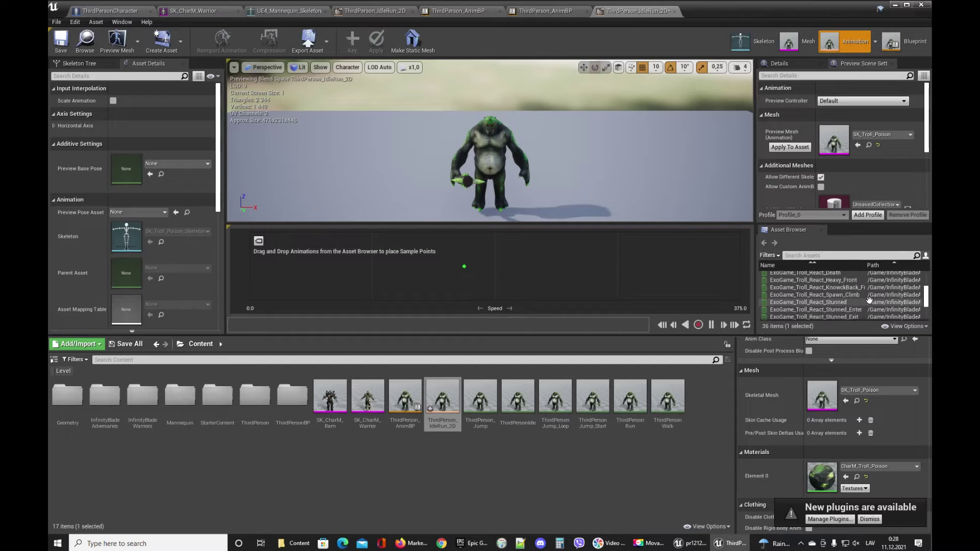
scroll(869, 299, down, 2)
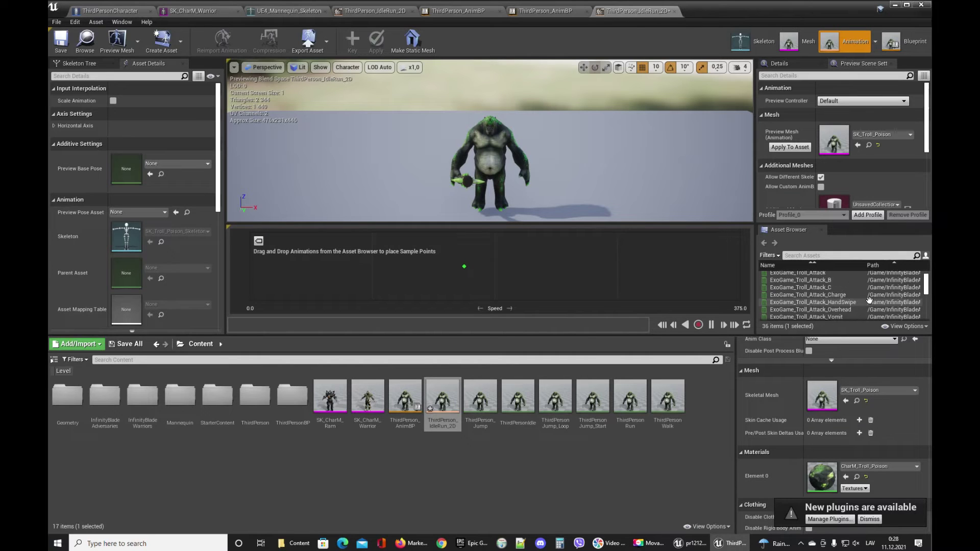
scroll(869, 300, down, 8)
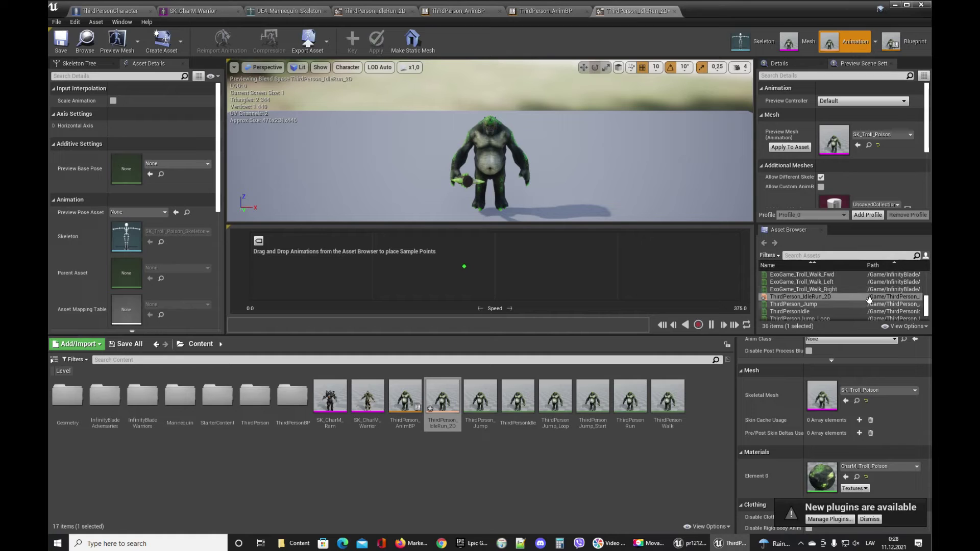
scroll(869, 300, up, 1)
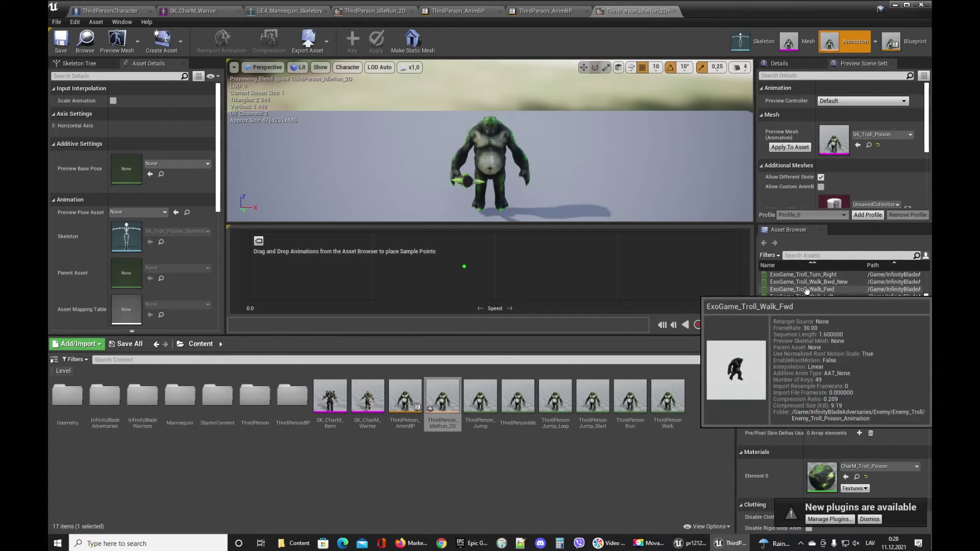
drag(807, 290, 495, 290)
scroll(832, 305, up, 3)
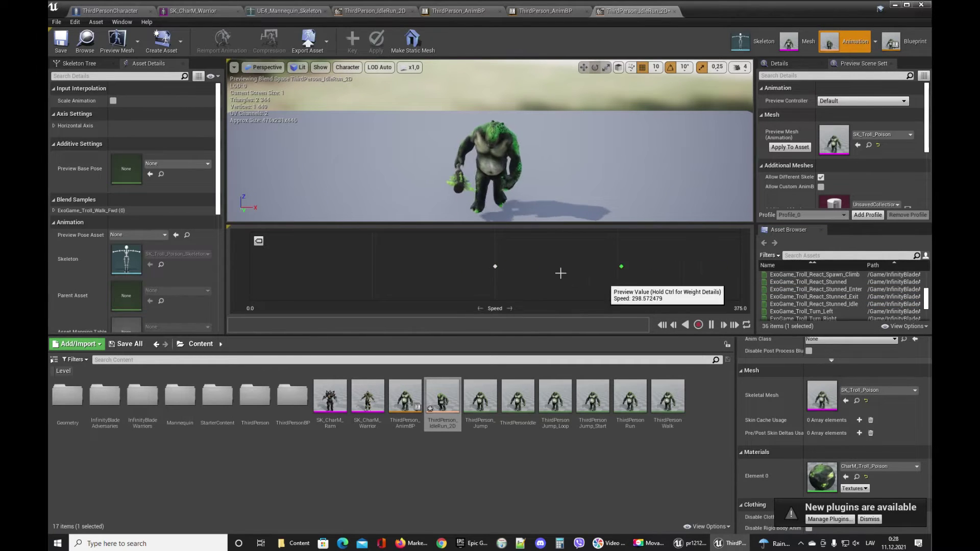
click(493, 264)
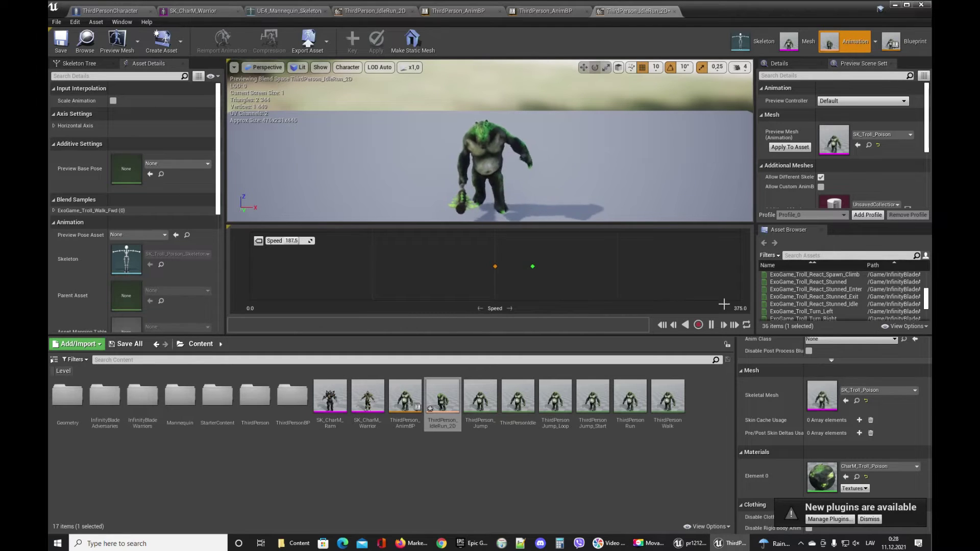
- Place ExoGame_Troll_Idle_Home as the Speed 0 sample and save the blend space
mouse_move(839, 317)
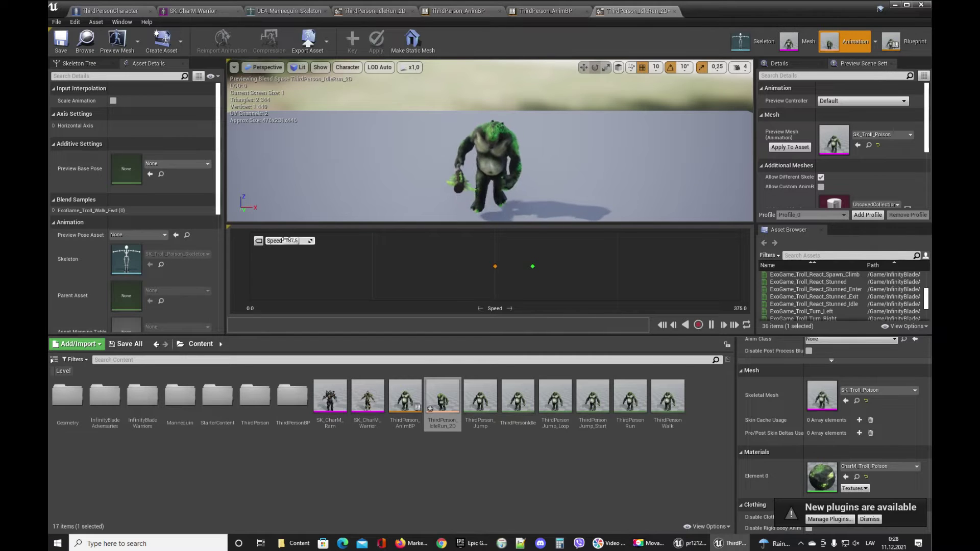
scroll(861, 304, up, 3)
scroll(861, 304, up, 2)
scroll(859, 301, up, 4)
scroll(856, 297, down, 6)
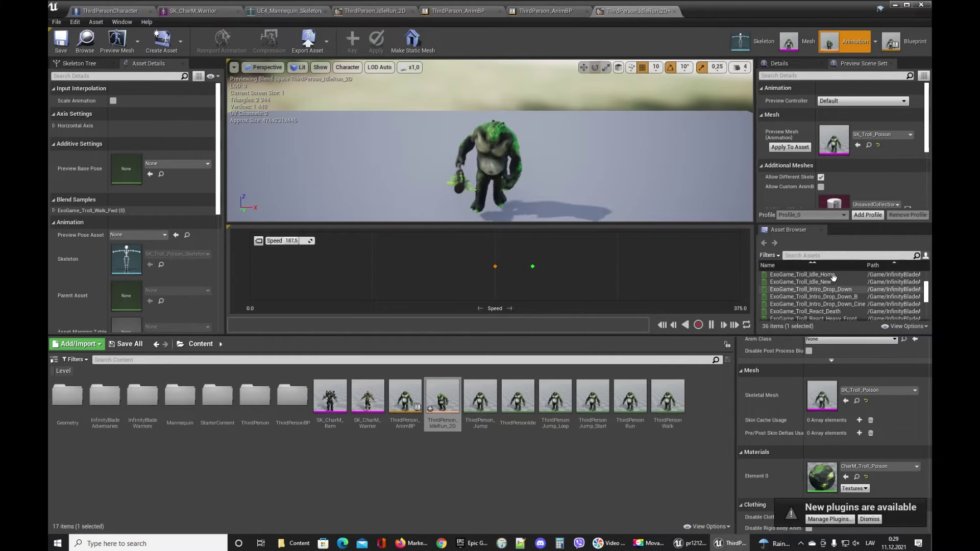
drag(812, 275, 244, 268)
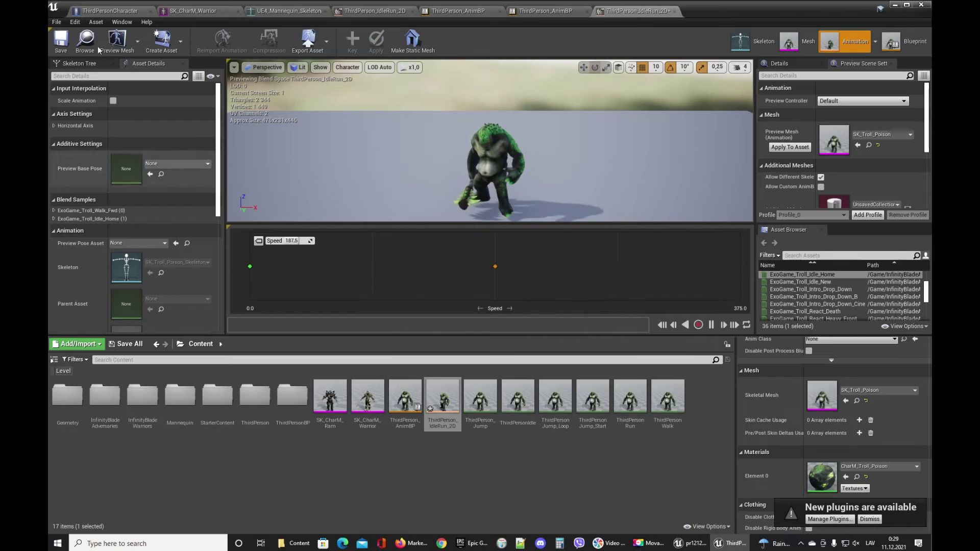
click(56, 23)
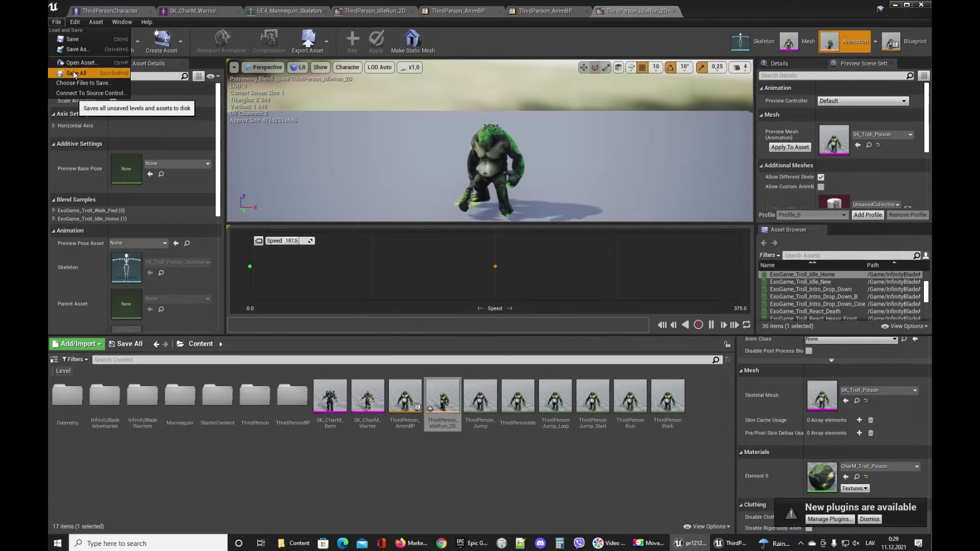
- Save all unsaved assets and close the blend space editor
click(73, 72)
click(56, 23)
click(655, 184)
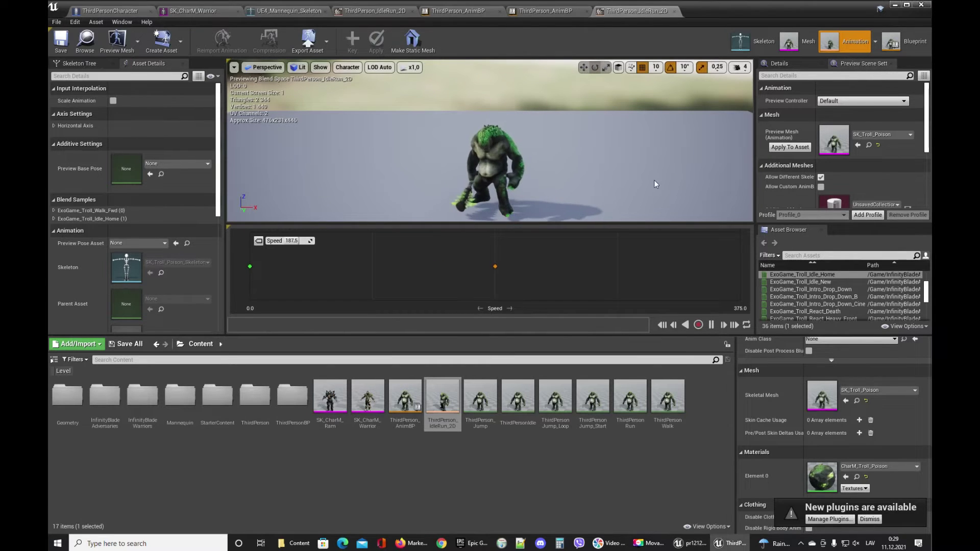
click(896, 5)
- Open ThirdPersonExampleMap from the ThirdPersonBP/Maps folder
click(446, 457)
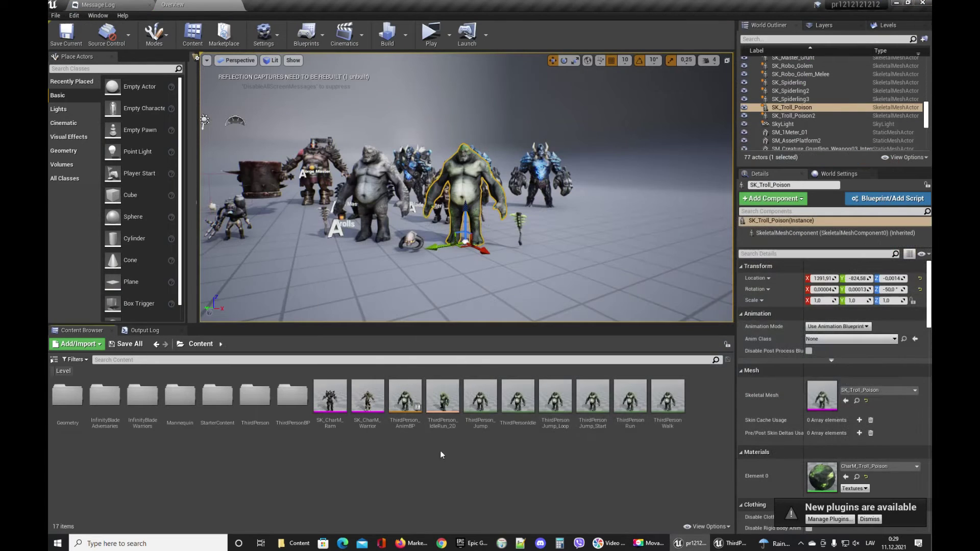
double_click(292, 396)
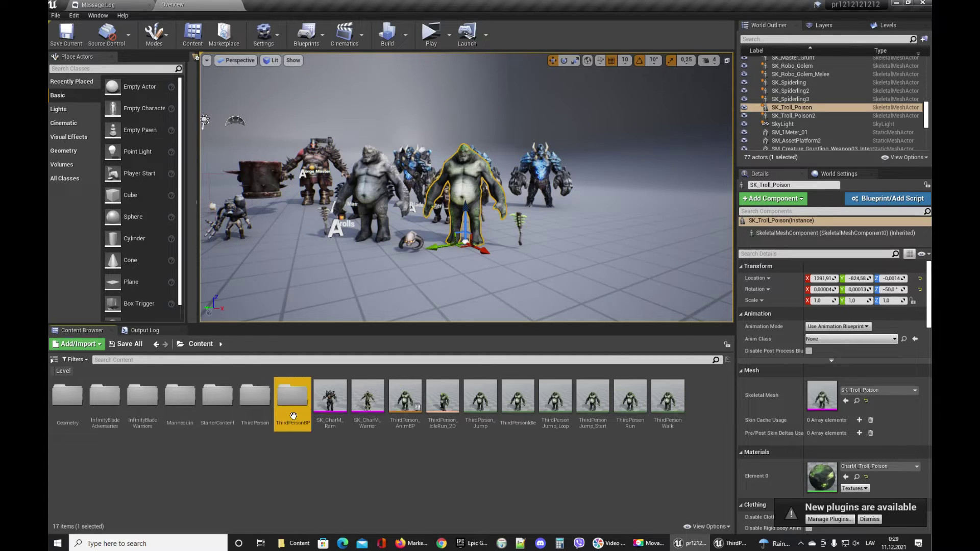
double_click(106, 395)
double_click(67, 402)
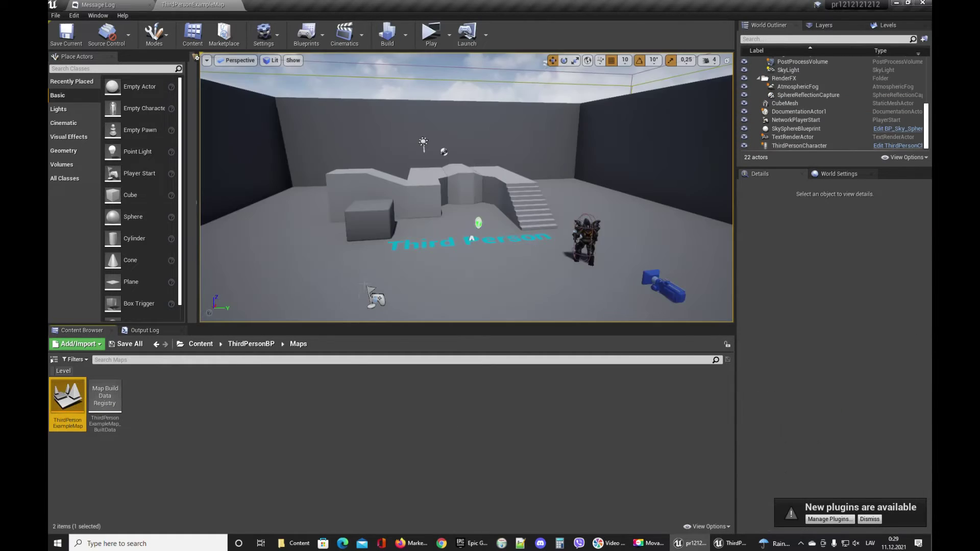
- Start a new Blueprint Class in the top-level Content folder
right_drag(466, 187, 425, 212)
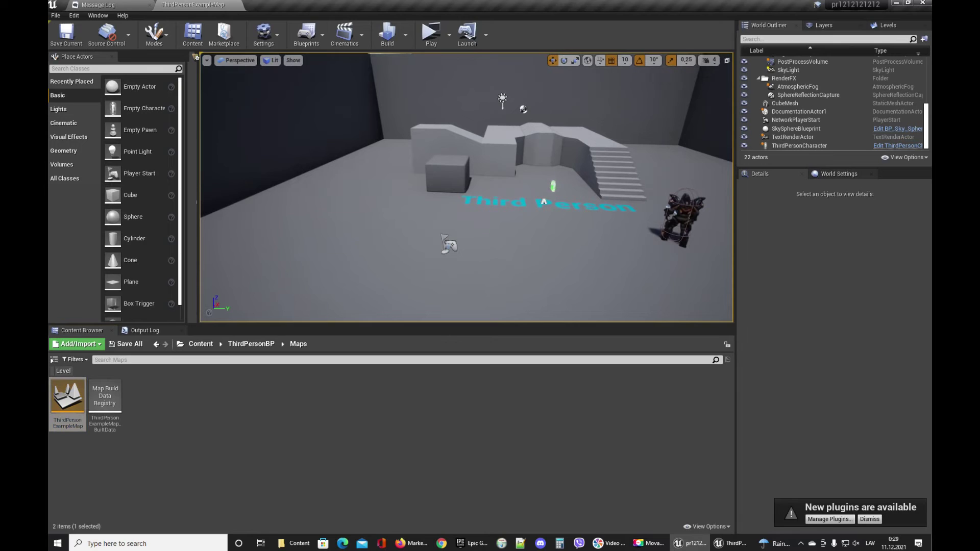
right_click(182, 423)
click(395, 372)
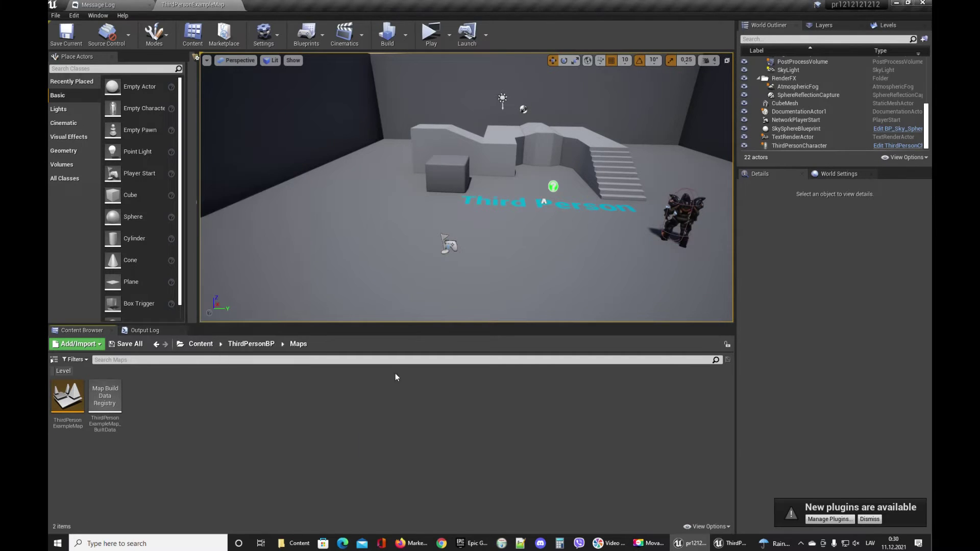
click(205, 344)
right_click(382, 452)
mouse_move(441, 318)
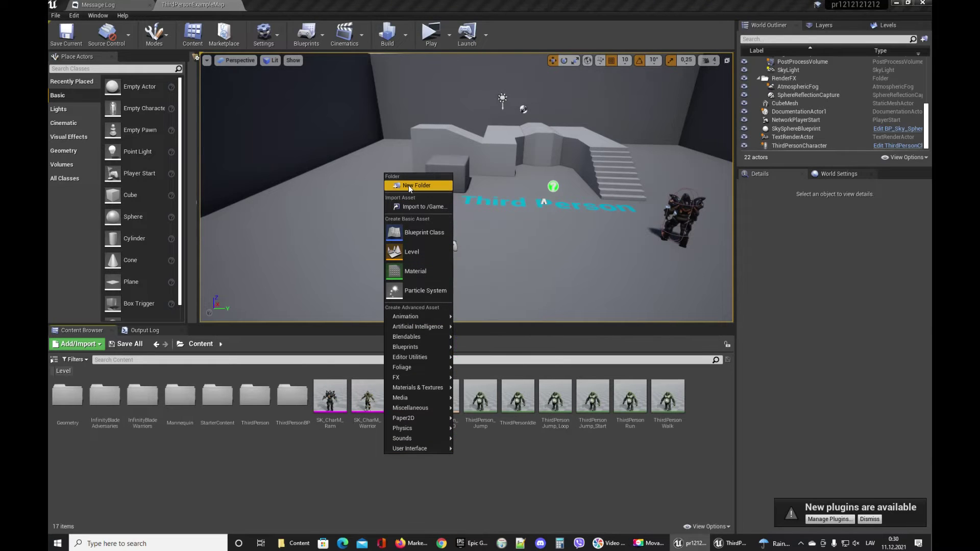
click(414, 232)
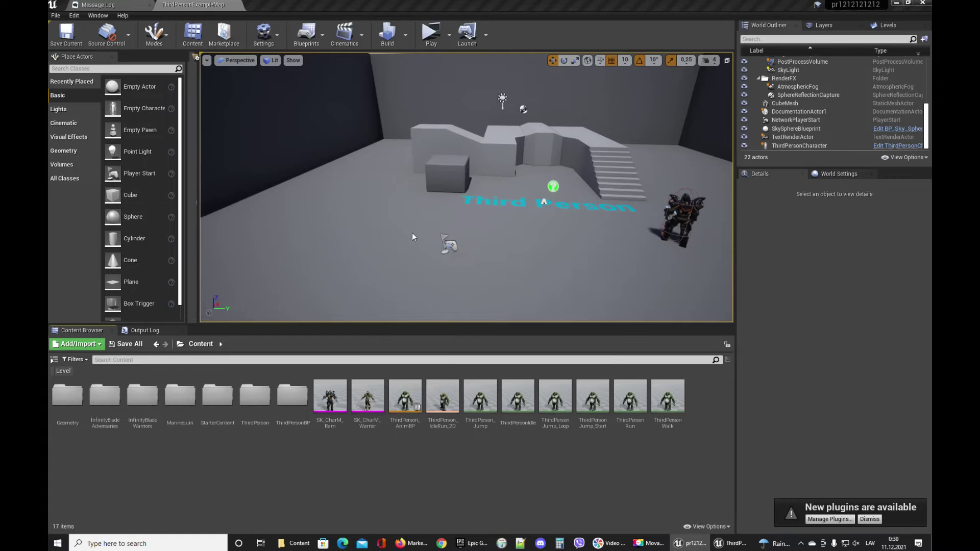
- Pick Character as the parent class from the All Classes list
click(391, 322)
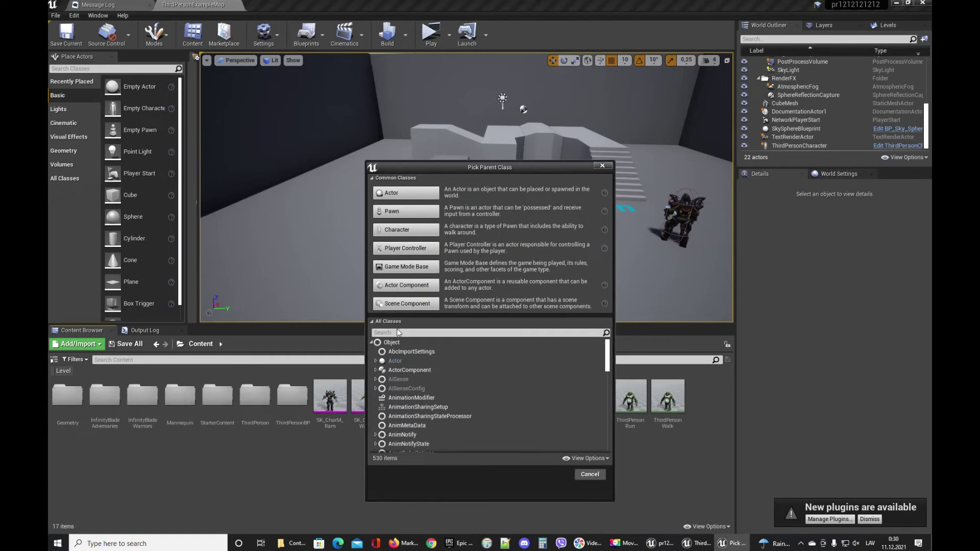
text(c)
key(BackSpace)
text(pawn)
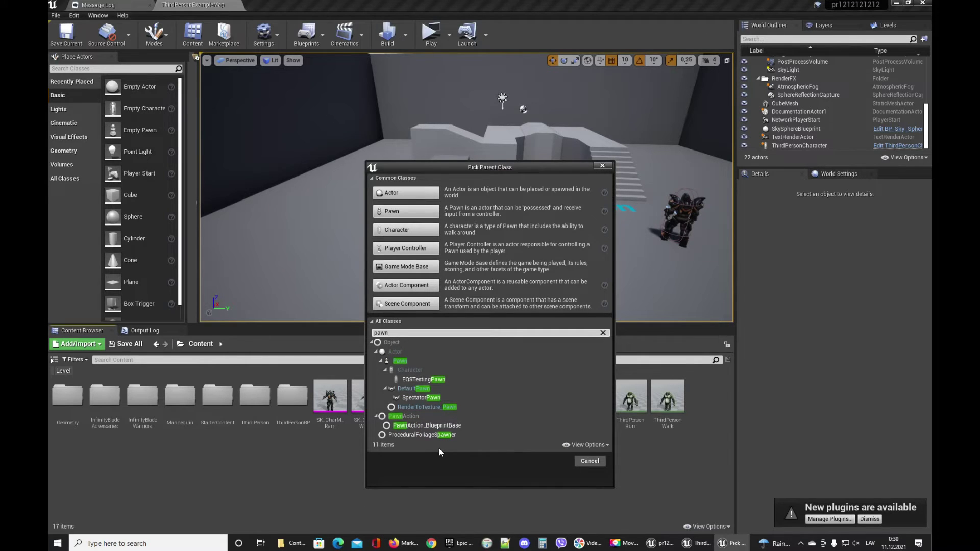
click(400, 361)
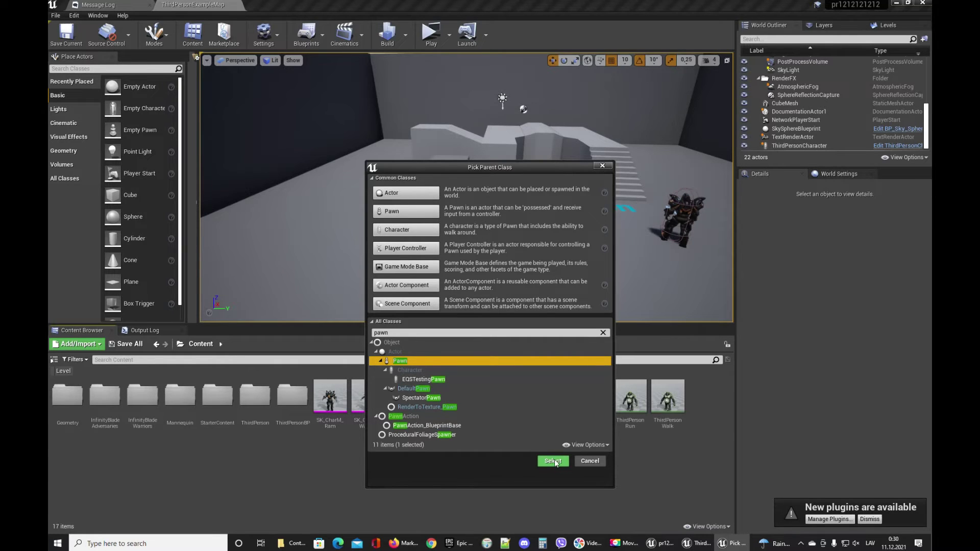
click(410, 370)
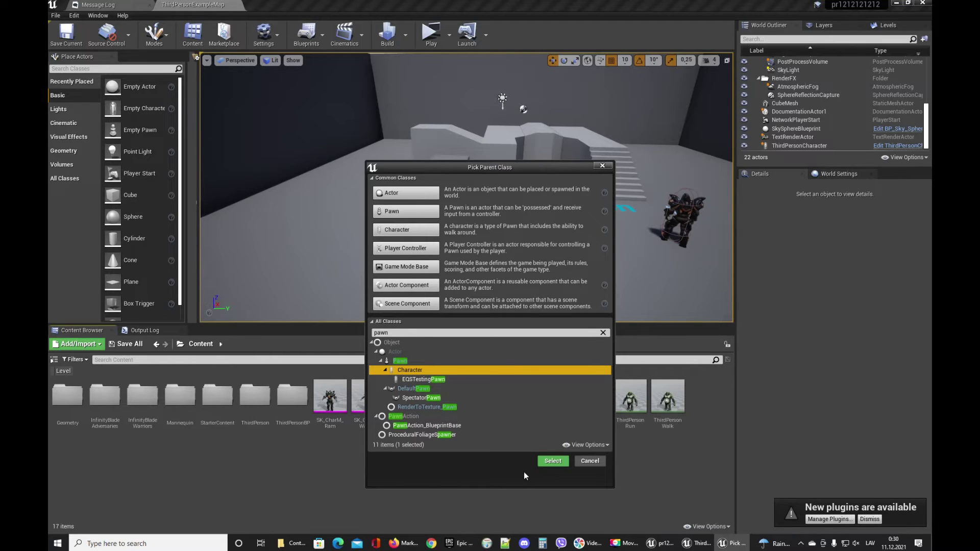
click(553, 461)
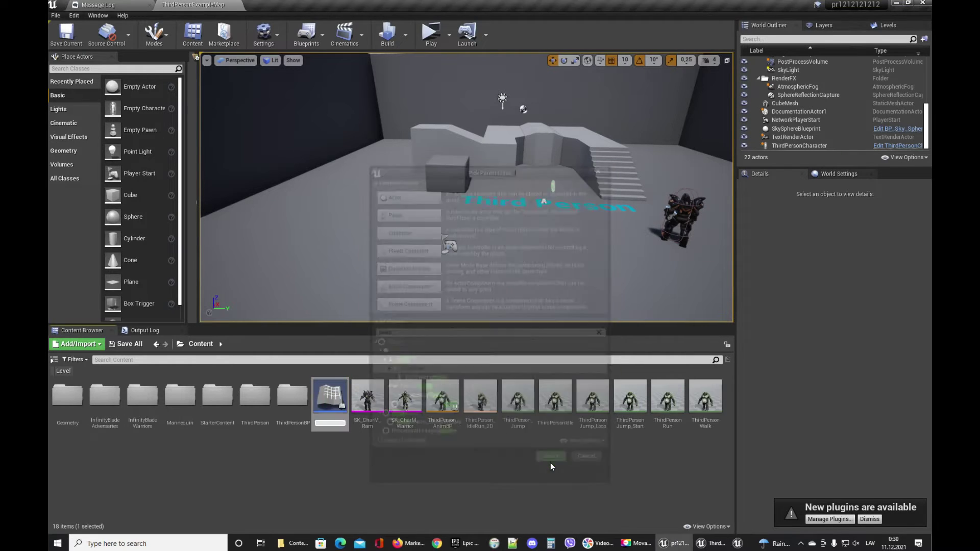
- Name the new Blueprint enemy and open it for editing
text(enemy)
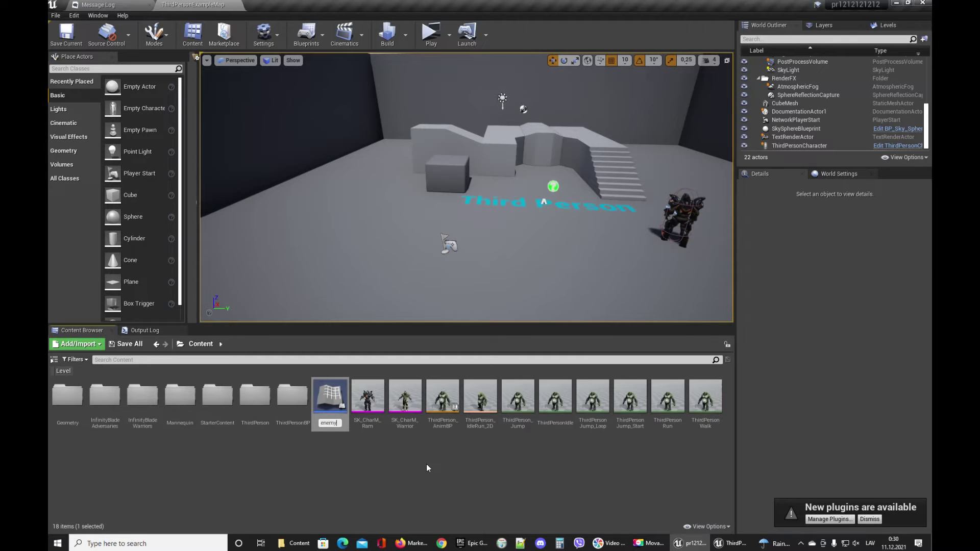
key(Return)
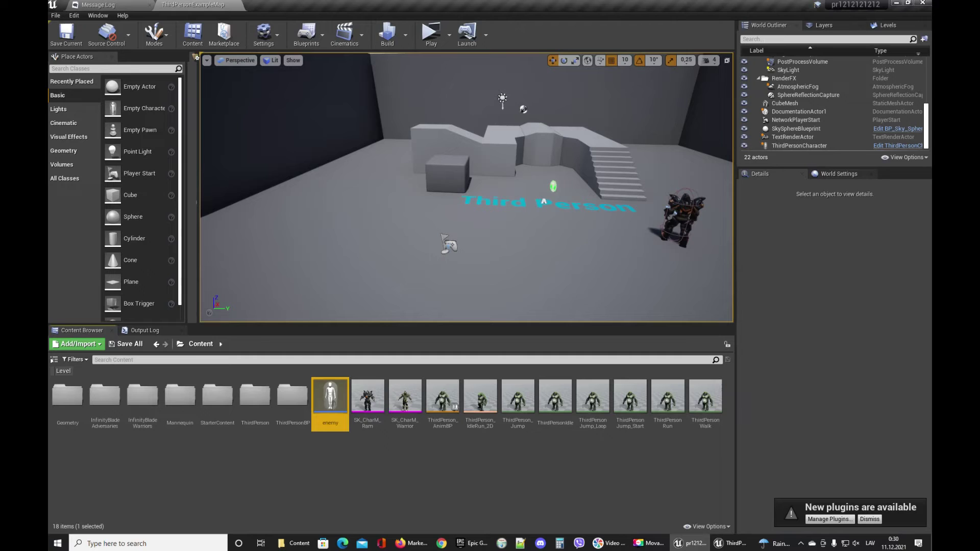
double_click(329, 396)
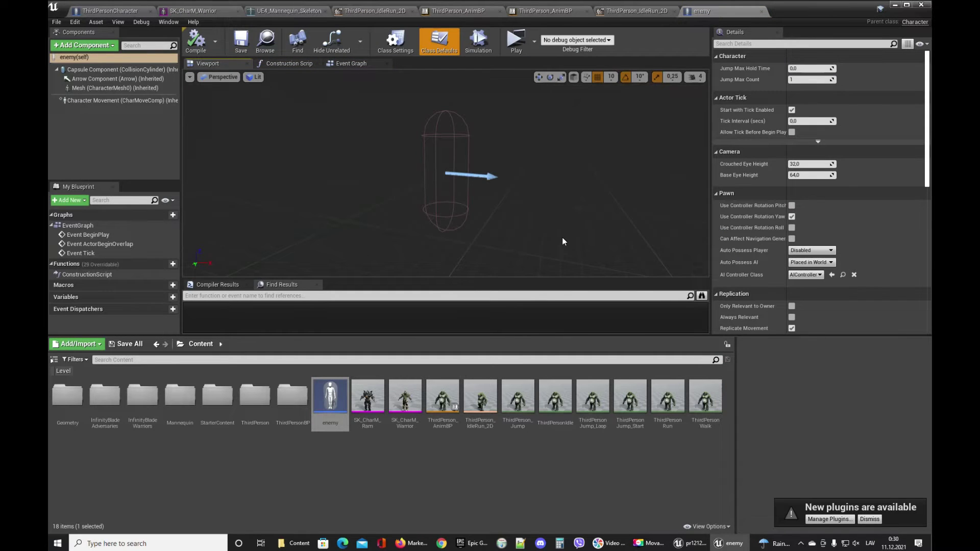
- Add a Skeletal Mesh component to the enemy Blueprint
click(88, 46)
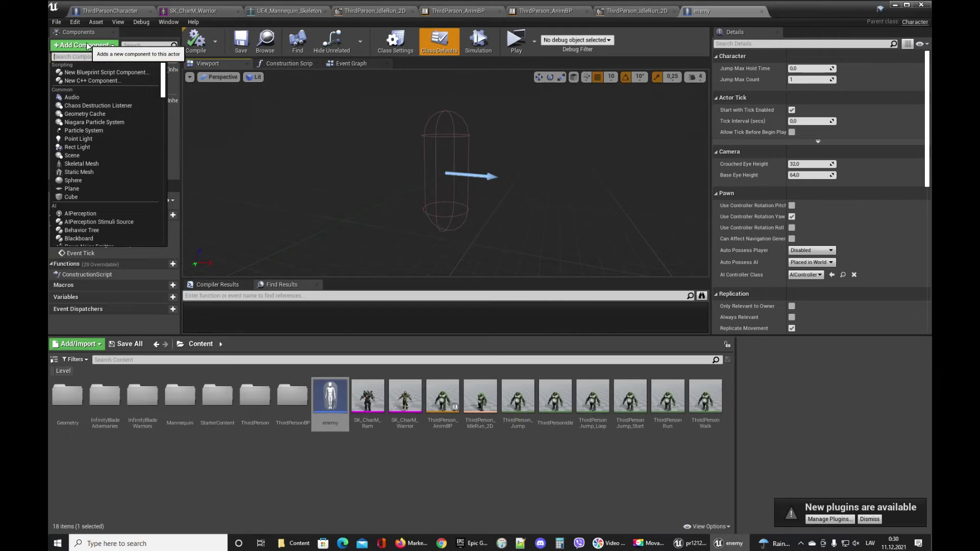
text(skel)
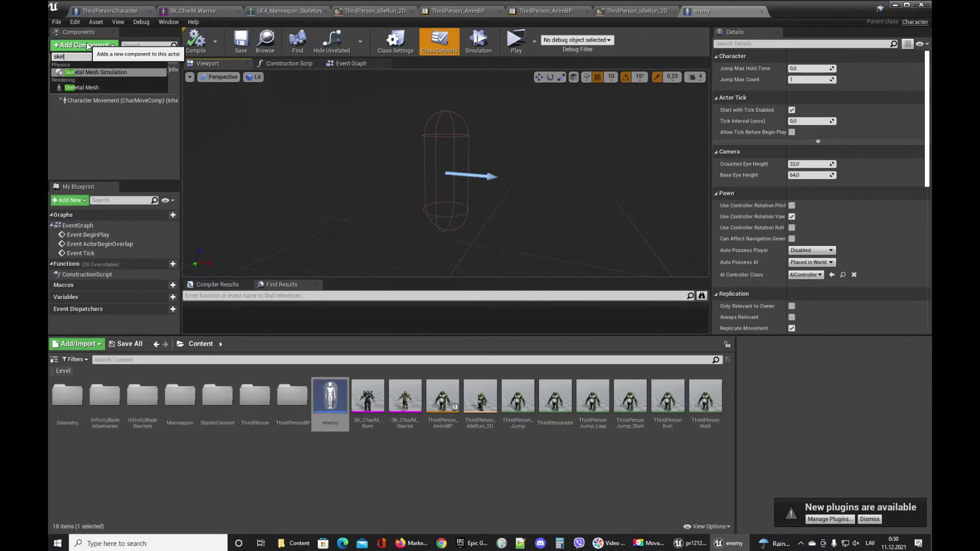
click(115, 87)
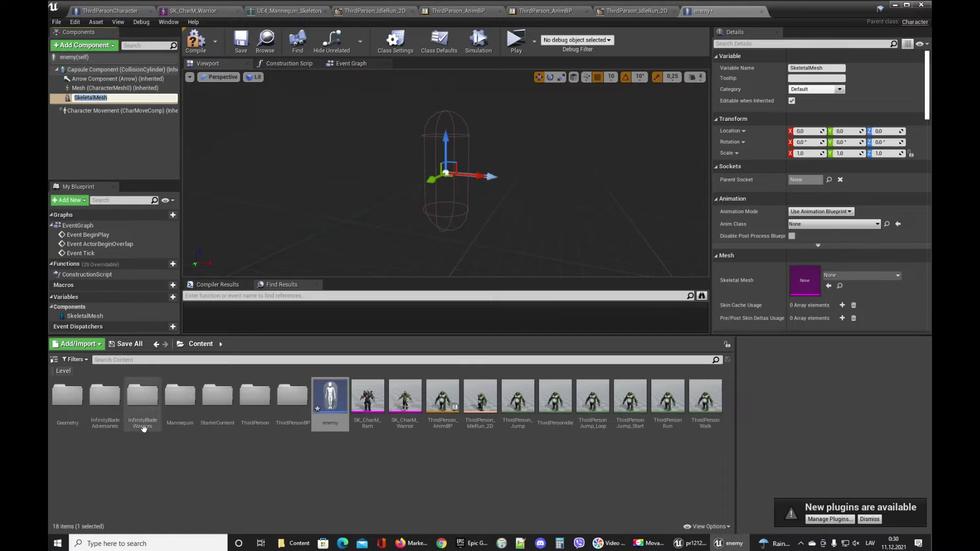
- Assign SK_Troll_Poison from InfinityBladeAdversaries/Enemy/Enemy_Troll as the component's mesh
double_click(105, 403)
double_click(69, 401)
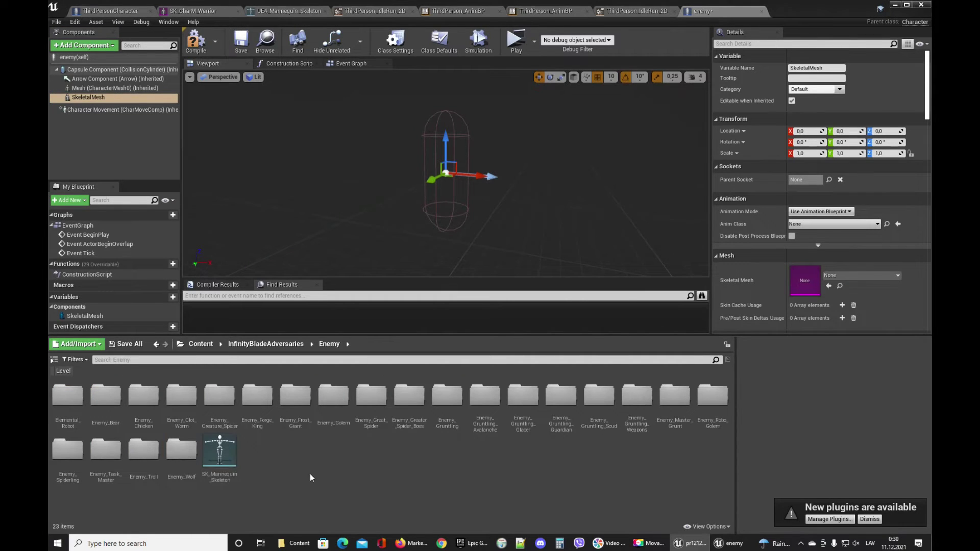
double_click(152, 453)
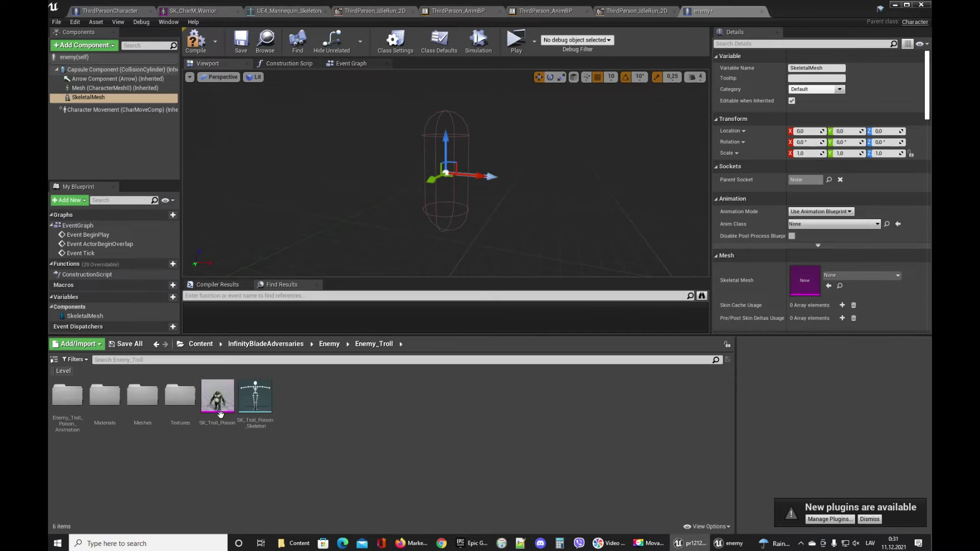
drag(218, 397, 842, 274)
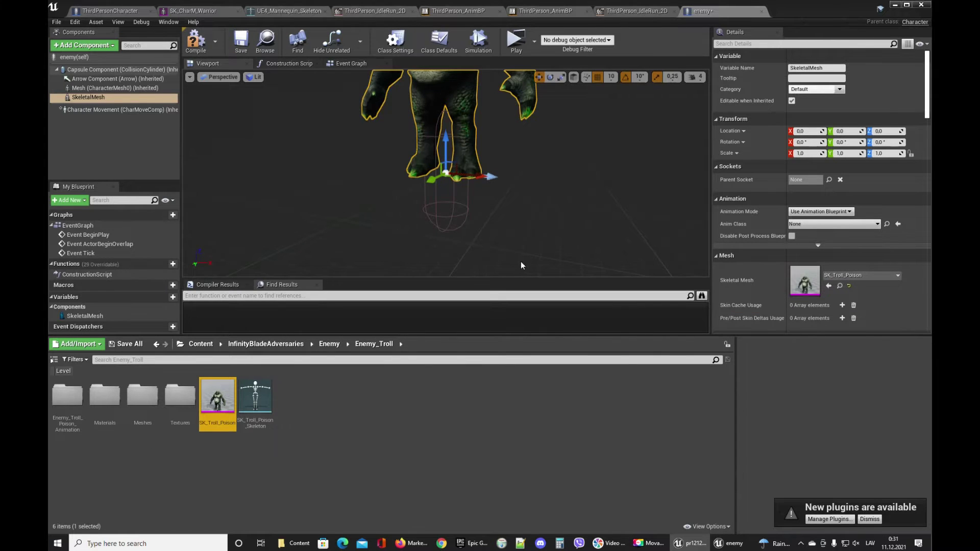
- Rotate the troll mesh -90 degrees around Z
key(s)
right_drag(510, 194, 477, 186)
key(w)
key(s)
key(d)
key(e)
mouse_move(462, 171)
mouse_down()
mouse_move(518, 173)
mouse_move(490, 169)
mouse_move(452, 183)
mouse_up()
- Lower the troll mesh to Z -70
key(w)
right_drag(452, 182, 448, 171)
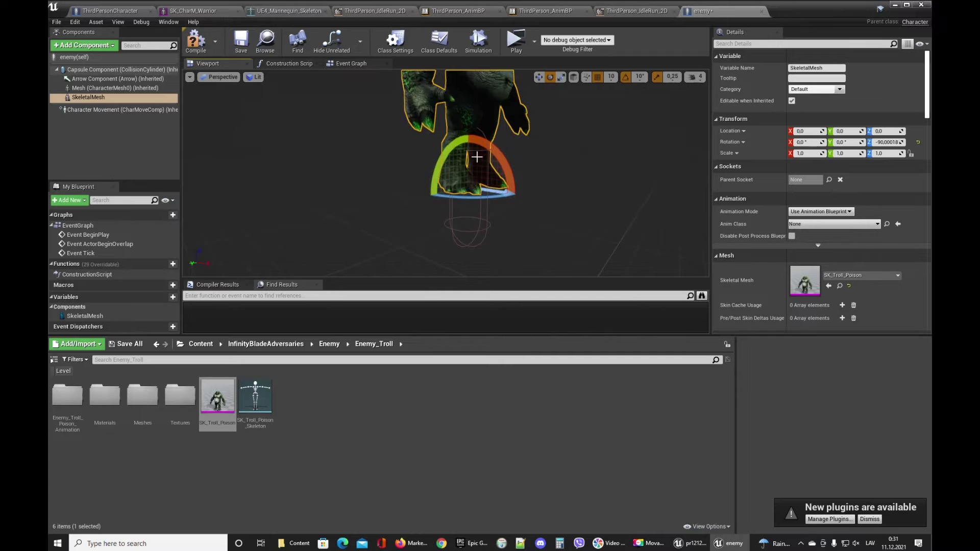
key(r)
drag(469, 142, 468, 194)
- Lower the troll mesh further to Z -80 and view it from the front
key(w)
right_drag(469, 194, 530, 199)
key(a)
key(d)
key(a)
right_drag(465, 207, 469, 197)
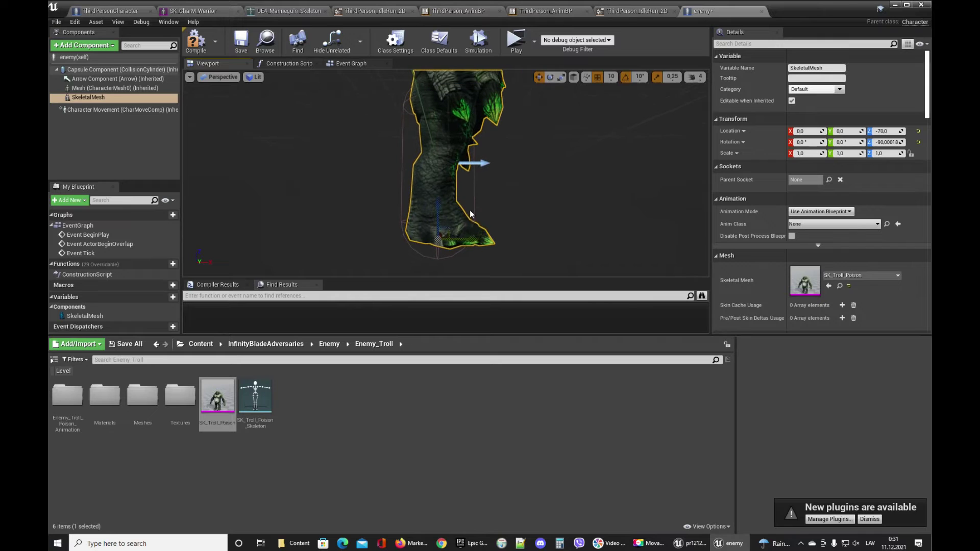
drag(442, 204, 440, 213)
right_drag(448, 186, 390, 197)
key(d)
key(s)
key(d)
key(w)
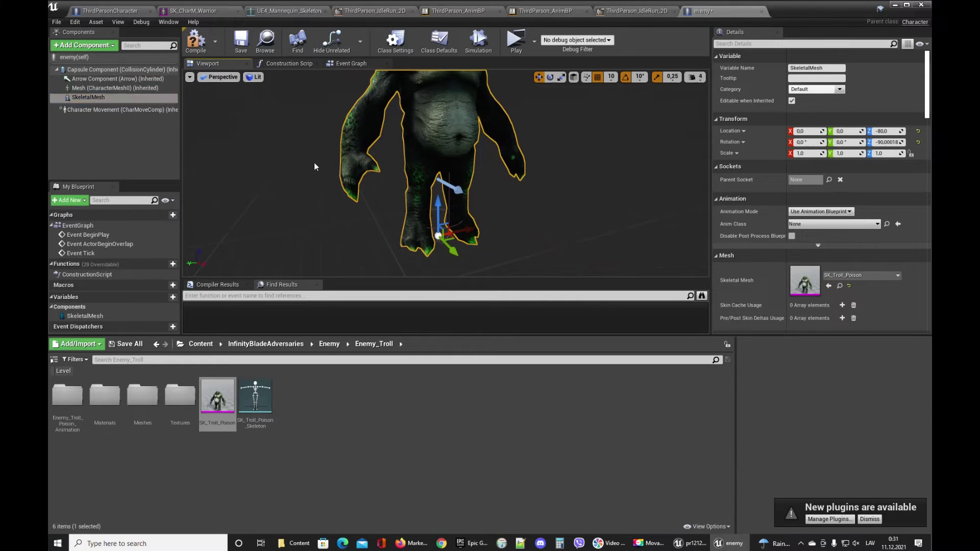
- Adjust the capsule radius and raise its half height to about 124.7
click(116, 70)
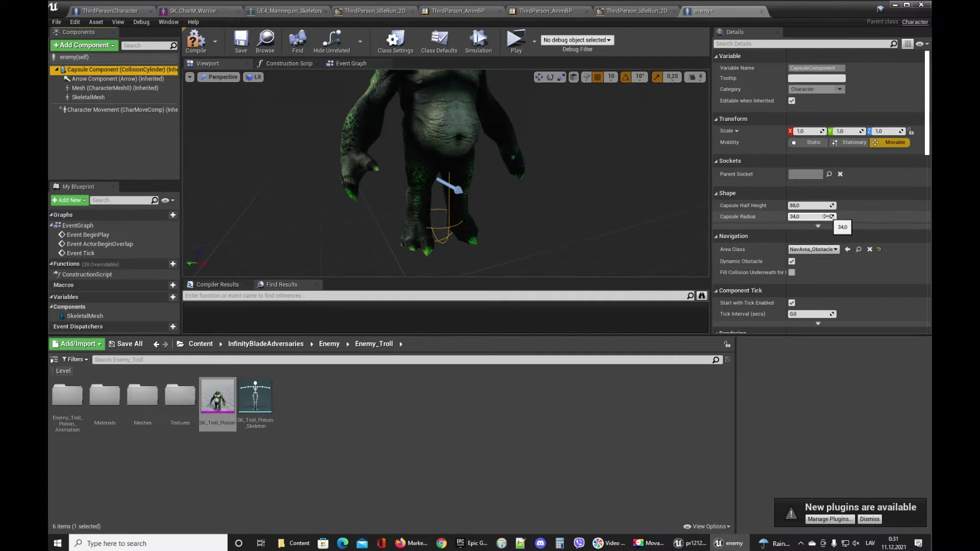
drag(811, 216, 847, 206)
drag(521, 200, 607, 220)
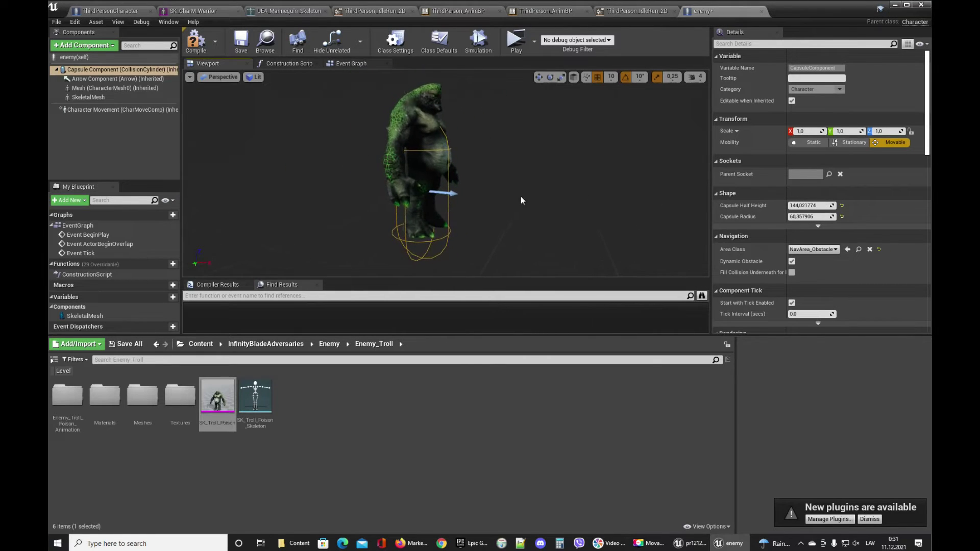
mouse_move(427, 206)
mouse_down()
mouse_move(408, 211)
mouse_move(442, 198)
mouse_move(422, 217)
mouse_up()
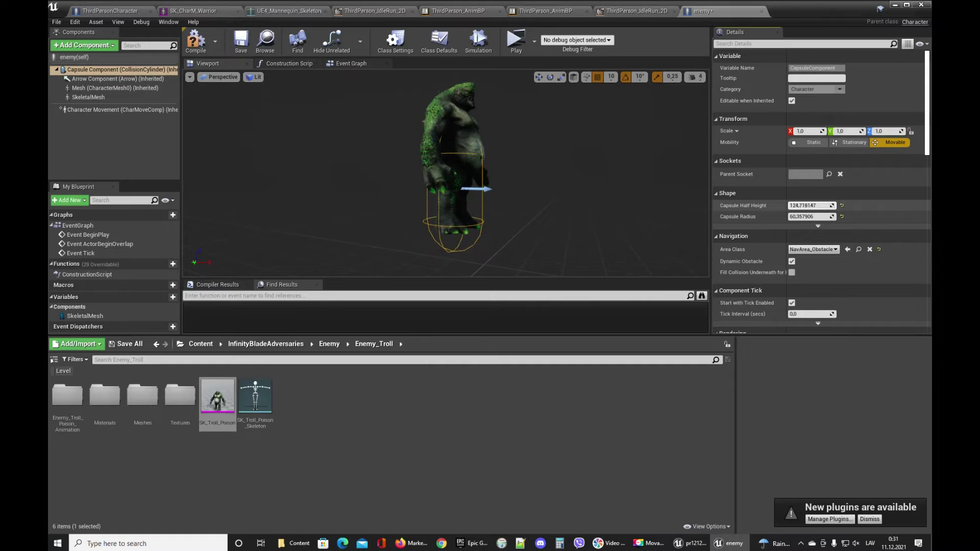
- Lower the troll mesh to Z -130 and save the enemy Blueprint
click(121, 97)
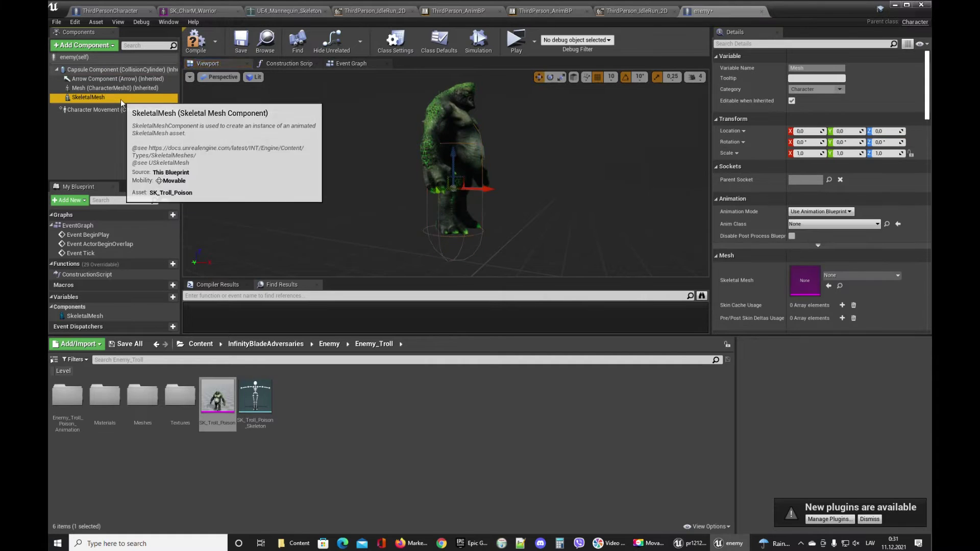
drag(846, 131, 831, 131)
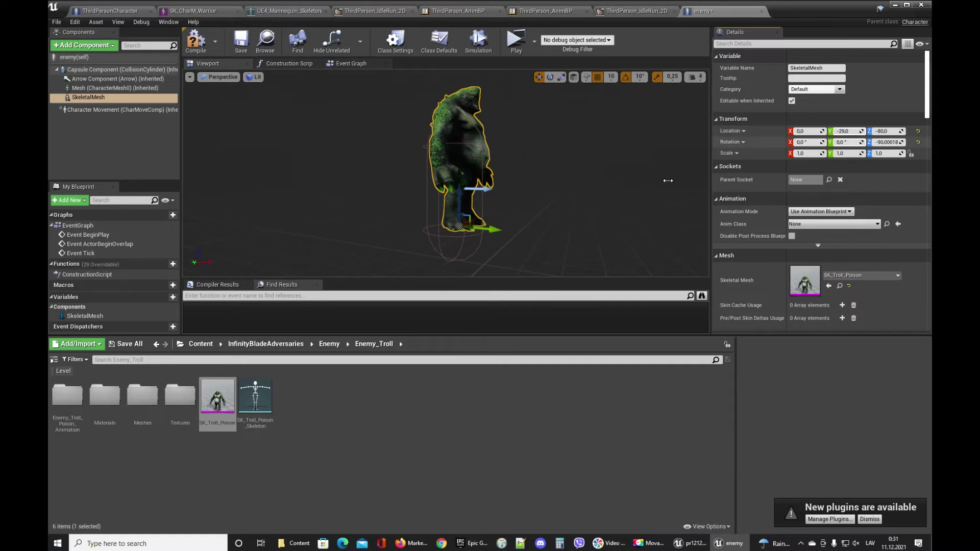
key(ctrl+z)
click(472, 115)
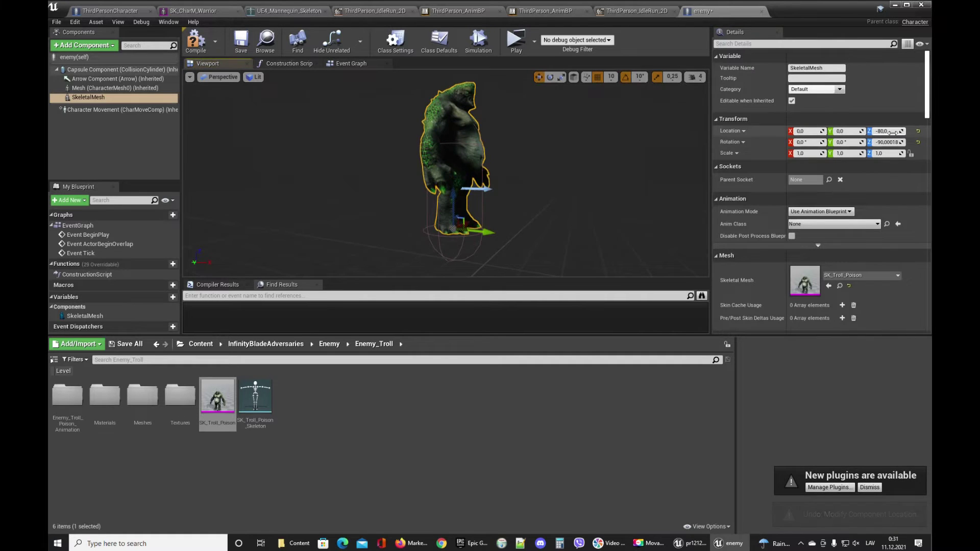
drag(888, 131, 867, 131)
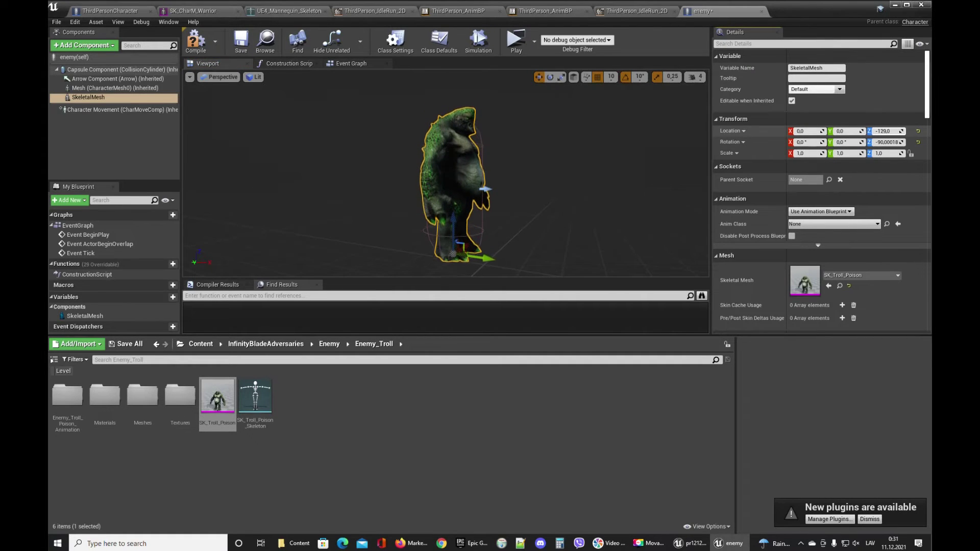
key(ctrl+s)
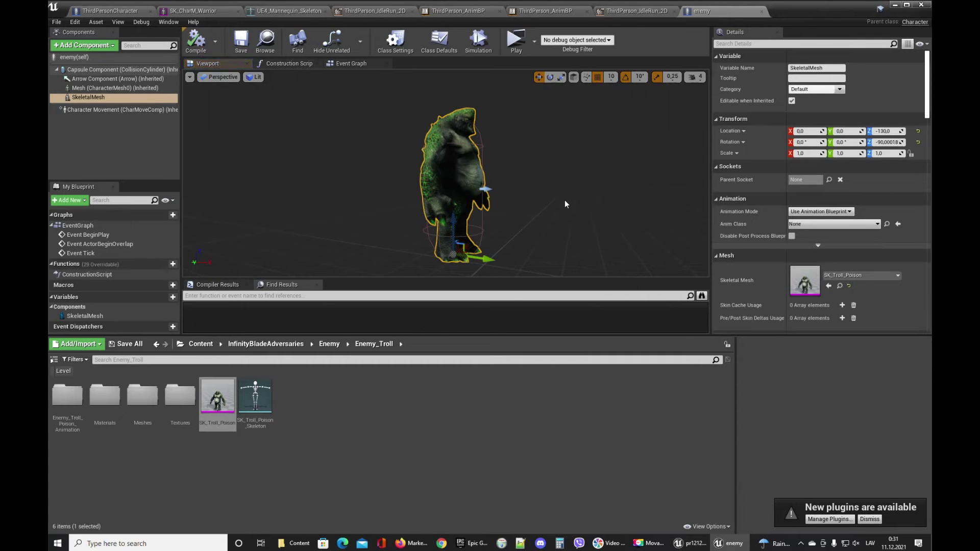
- Set the troll mesh's Anim Class to ThirdPerson_AnimBP, save, and return to the level
click(820, 225)
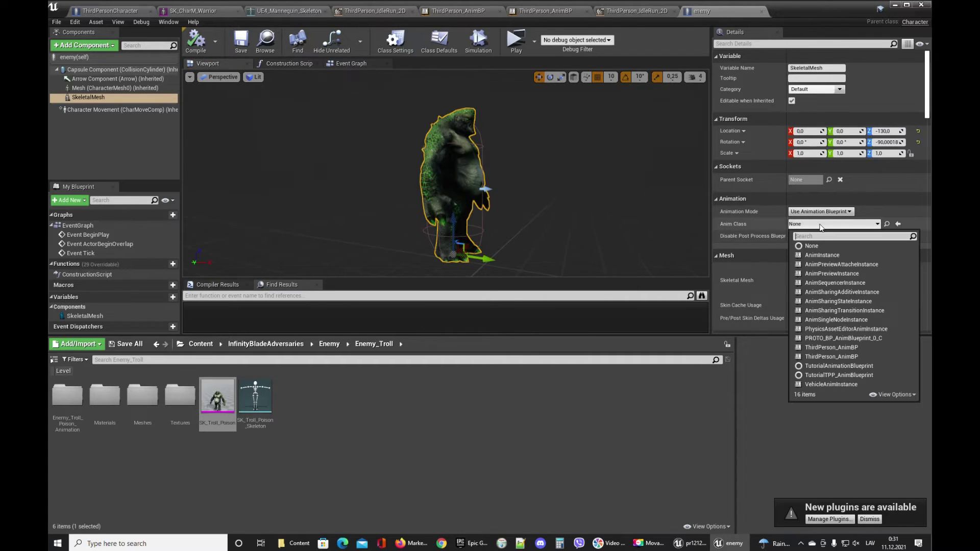
click(201, 344)
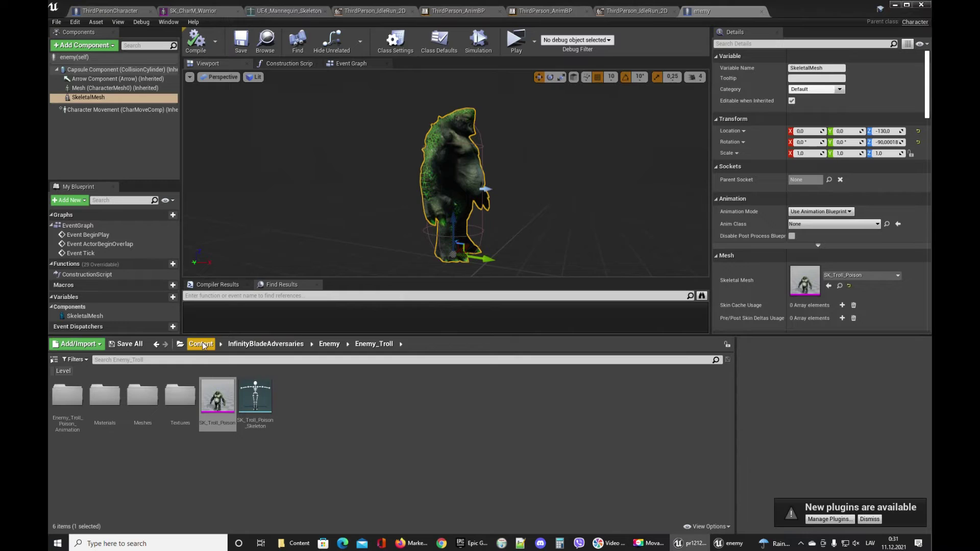
click(442, 411)
key(F2)
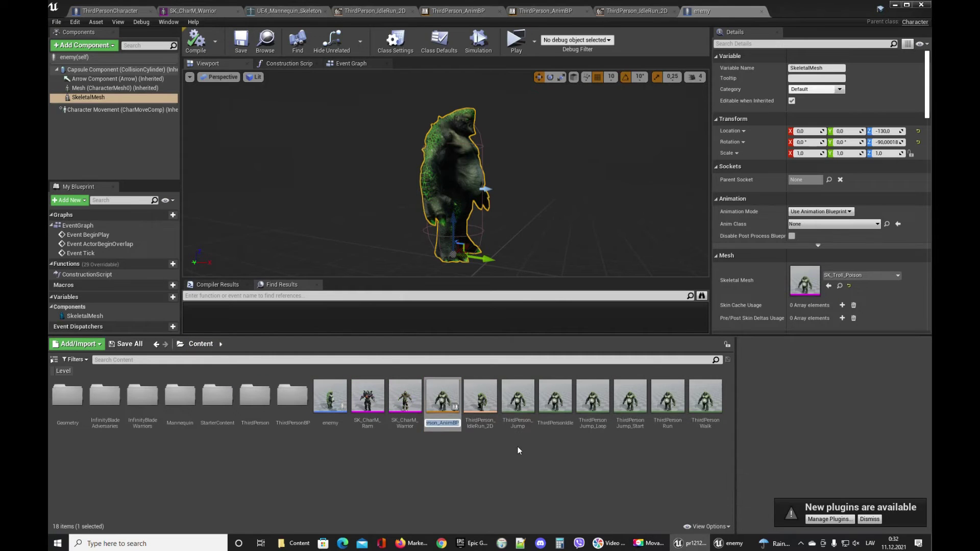
click(815, 226)
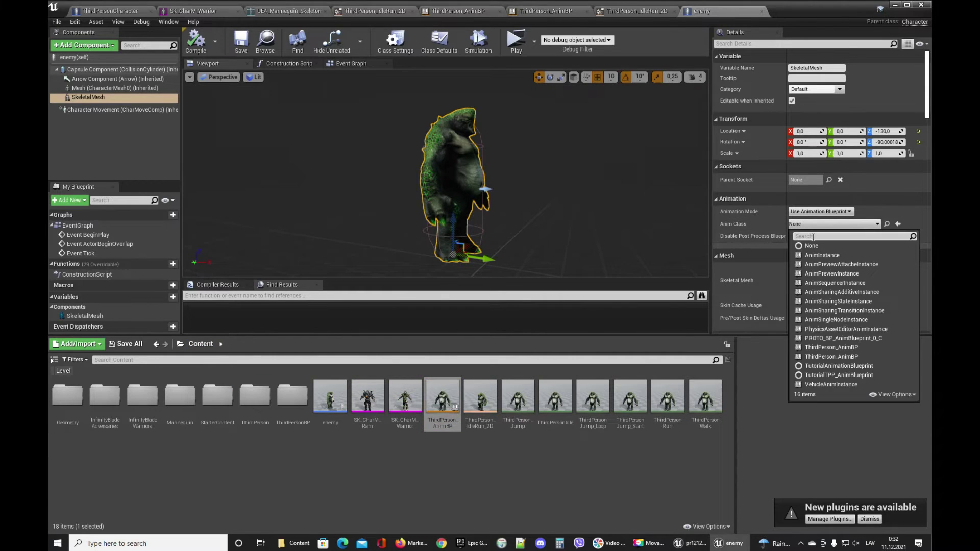
text(third)
click(831, 256)
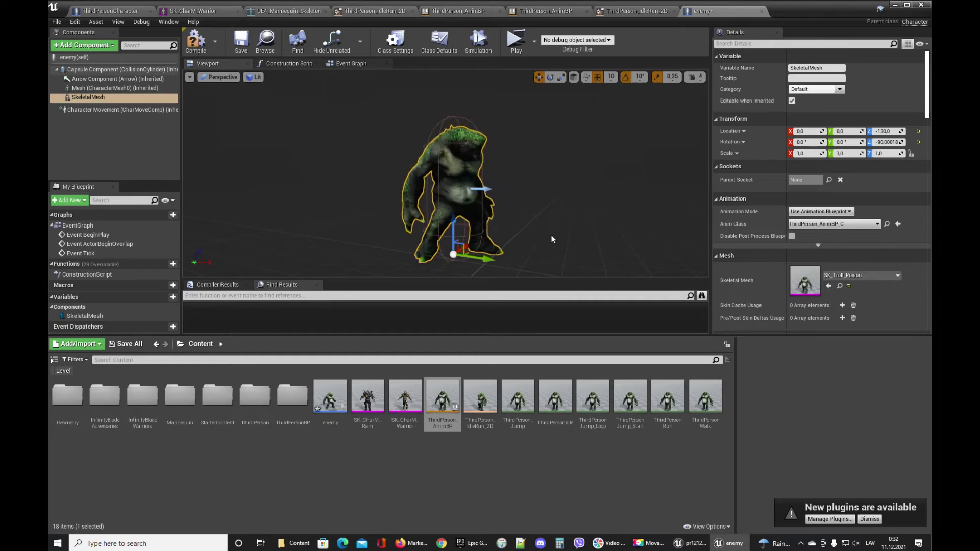
key(ctrl+s)
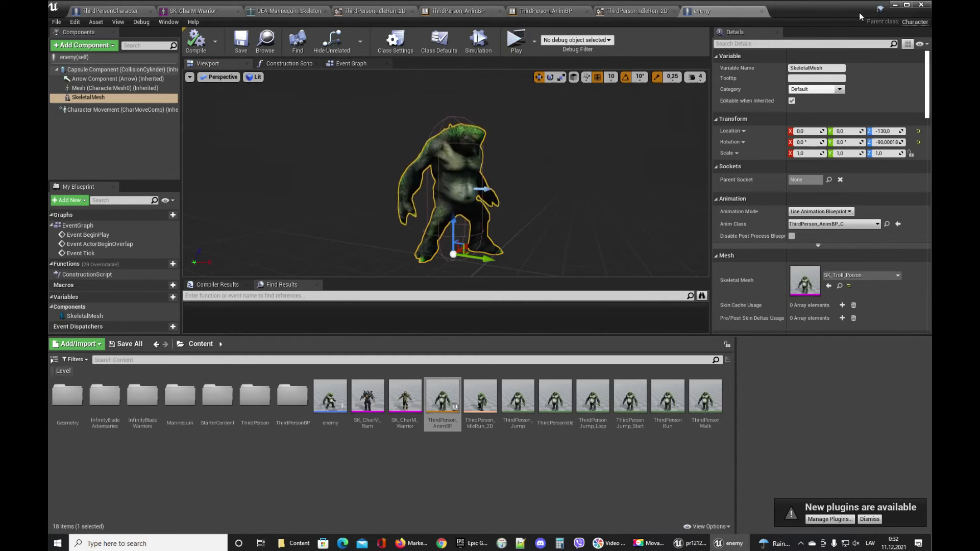
click(895, 7)
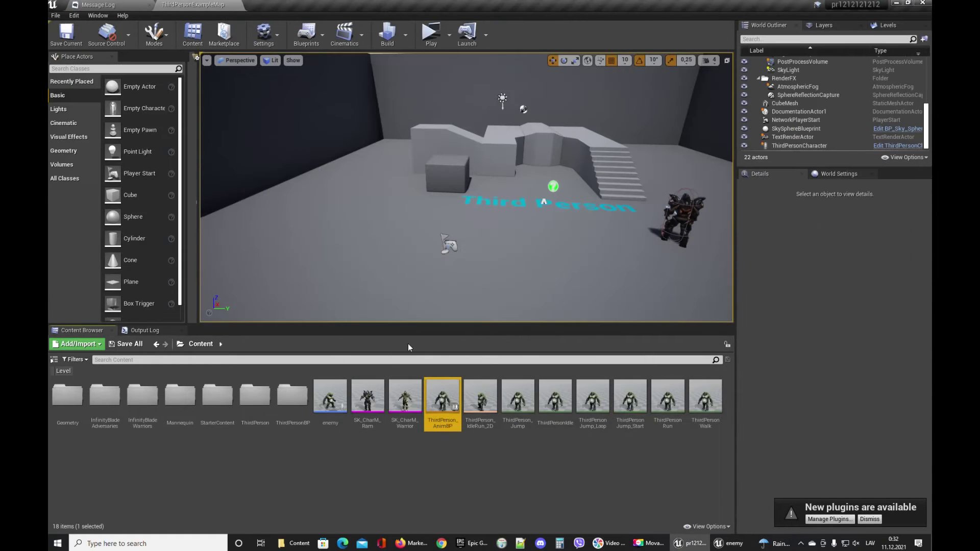
- Place the enemy troll left of the box and start a Play preview
drag(330, 395, 394, 213)
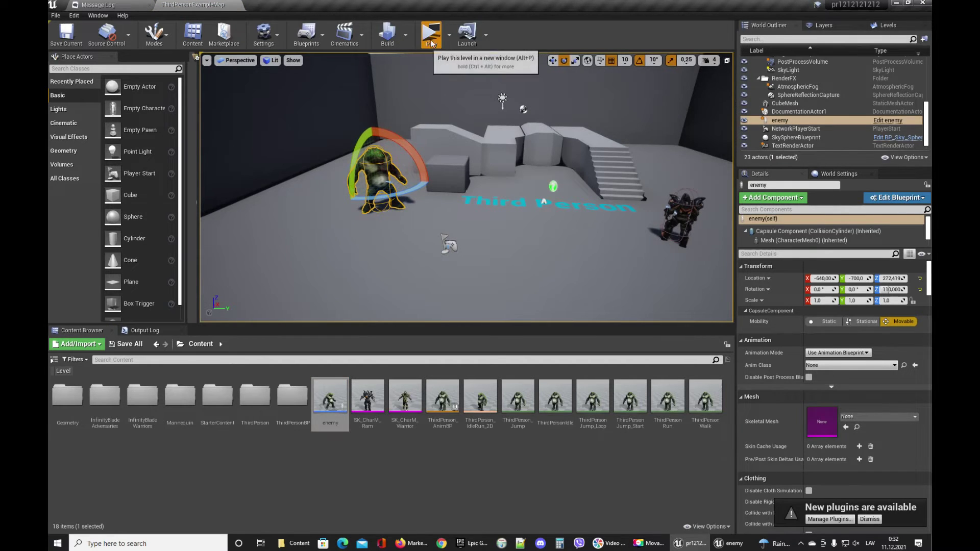
click(431, 33)
click(558, 229)
- Run the character around the troll, jump onto the box, then stop the preview
key(w)
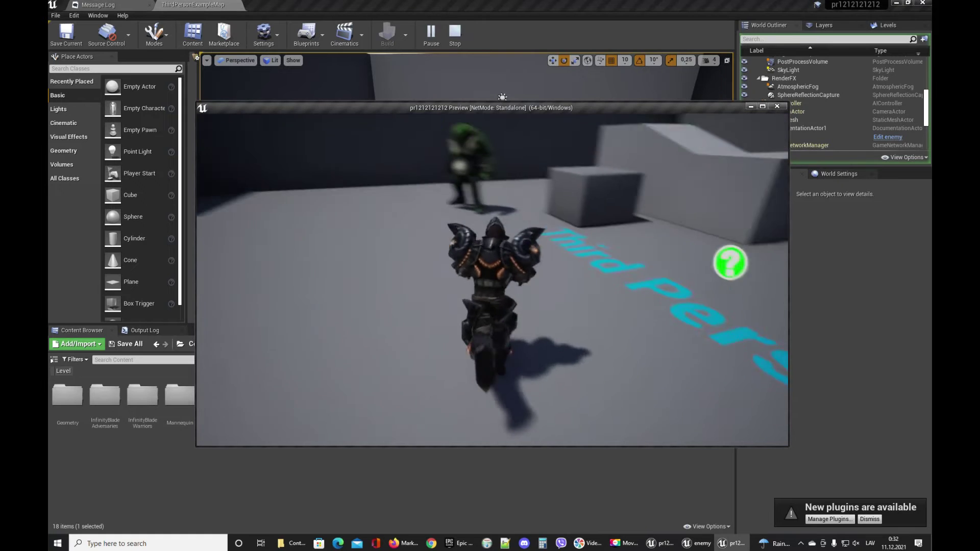
key(w)
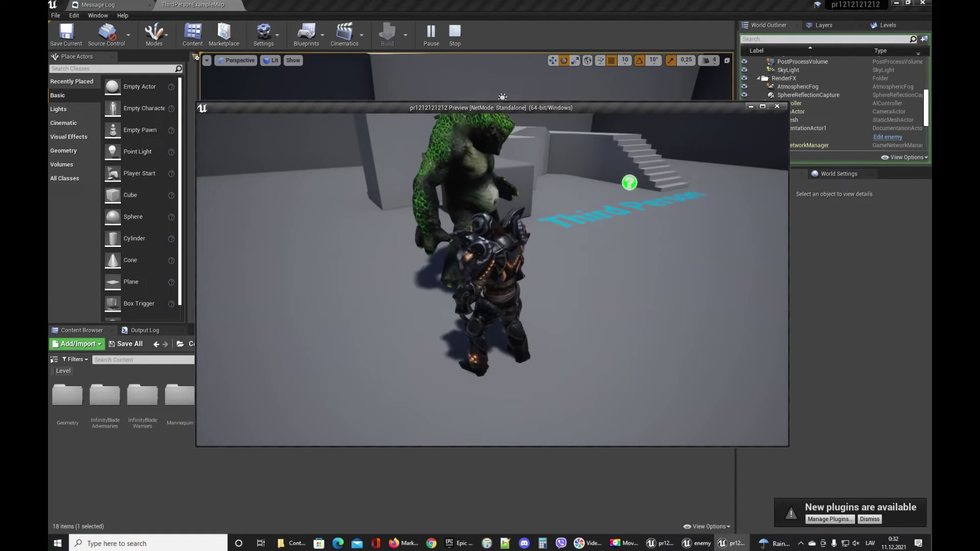
key(d)
key(w)
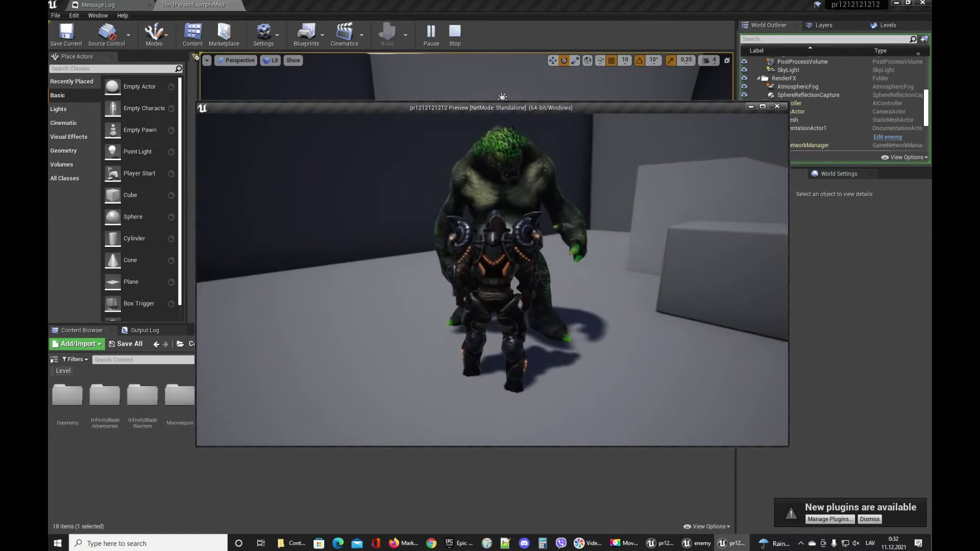
key(s)
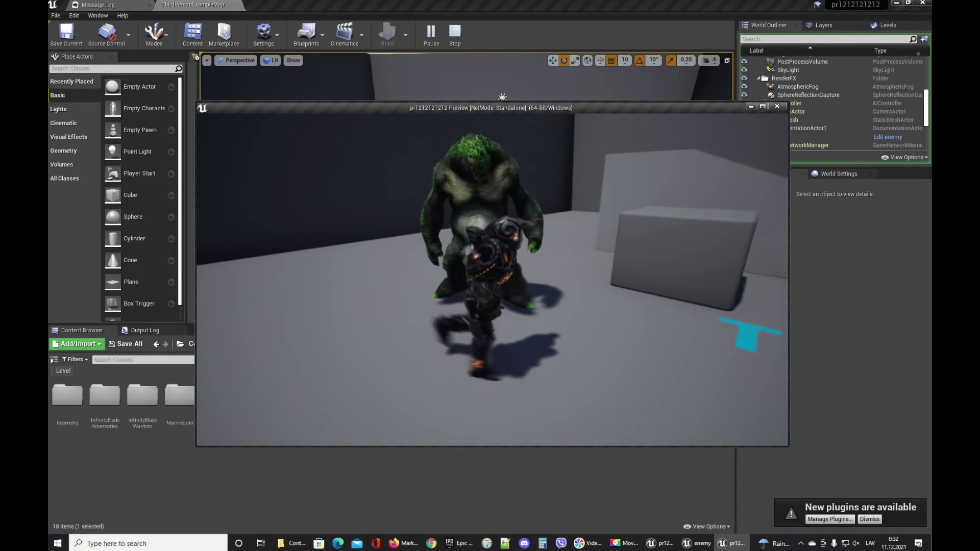
key(w)
key(d)
key(s)
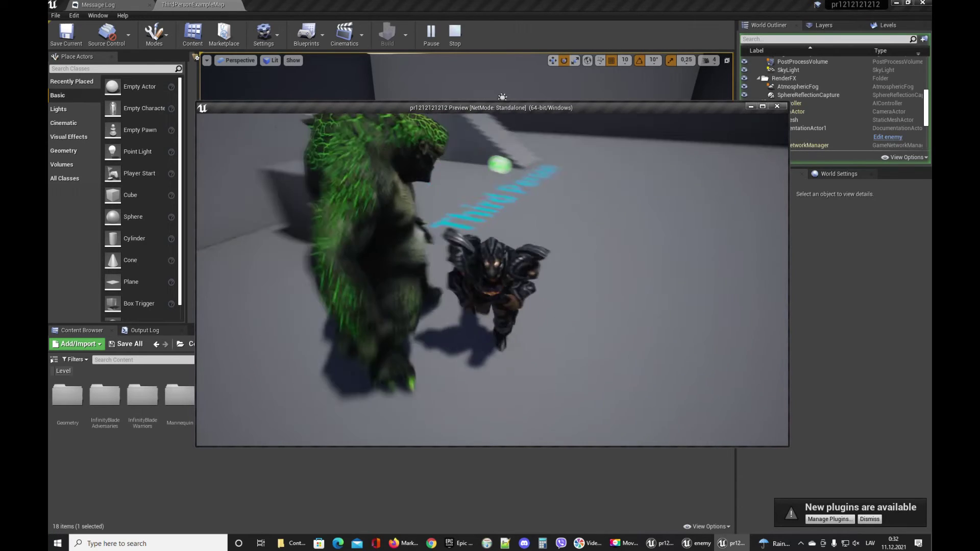
key(a)
key(s)
key(d)
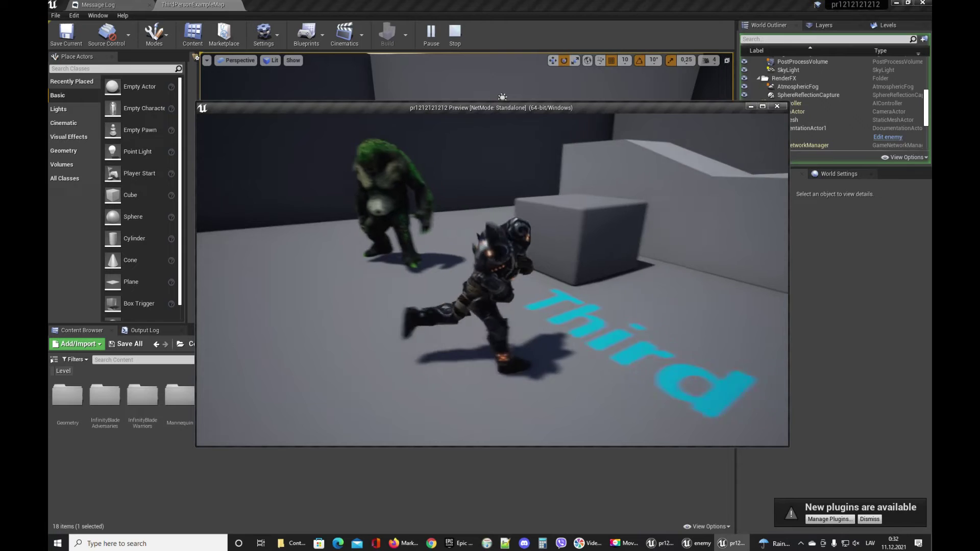
key(w)
key(space)
key(d)
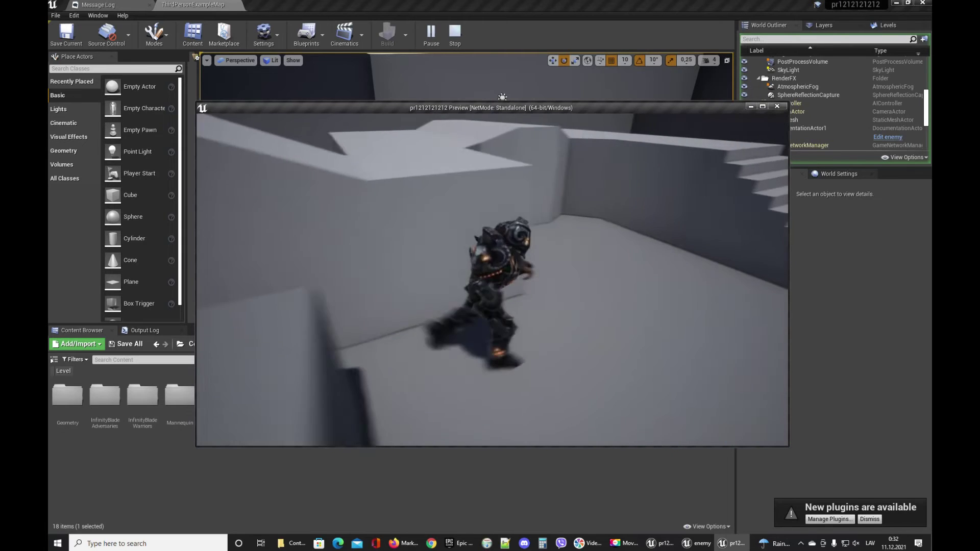
key(s)
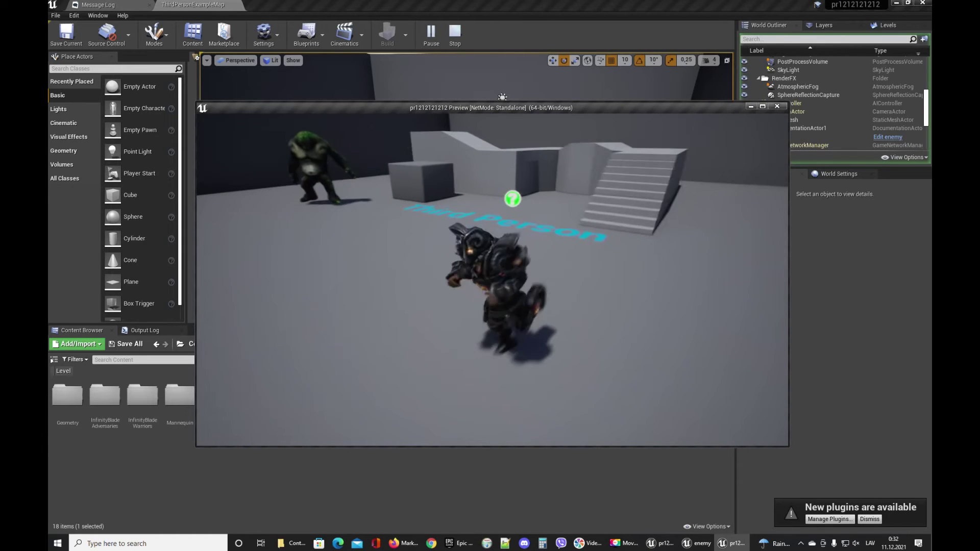
key(Escape)
- Open the enemy Blueprint briefly, then go back to the level editor
double_click(331, 400)
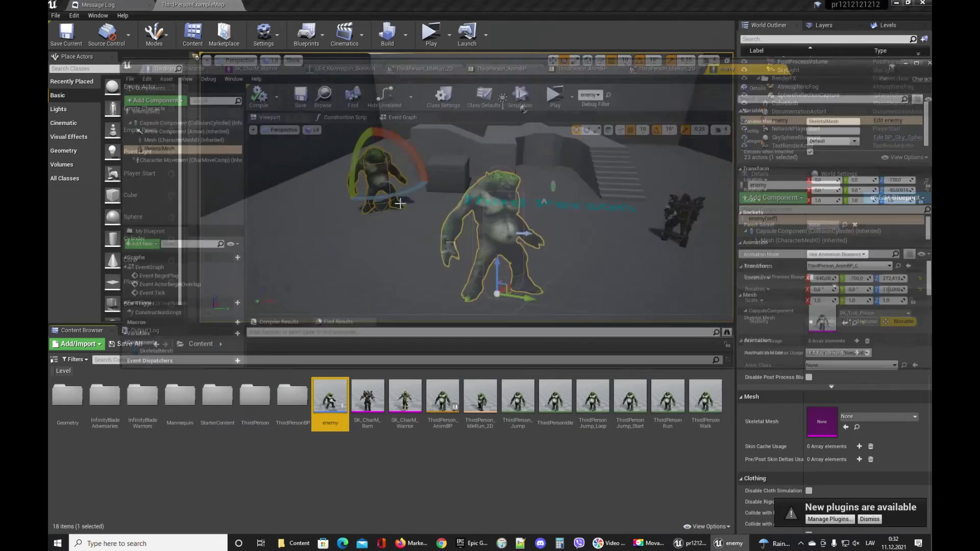
click(896, 6)
click(893, 5)
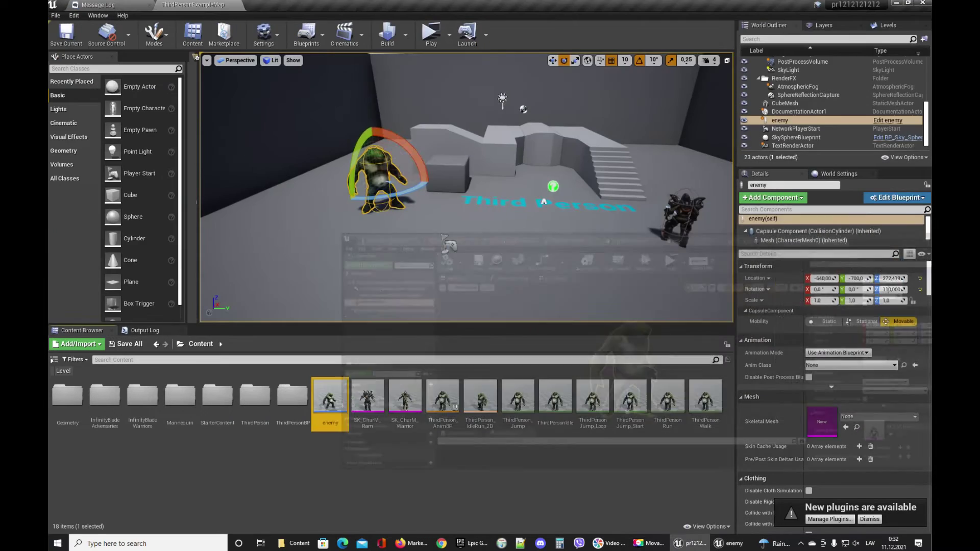
click(449, 148)
- Turn the placed troll to Z rotation -70, then reopen the enemy Blueprint
click(368, 191)
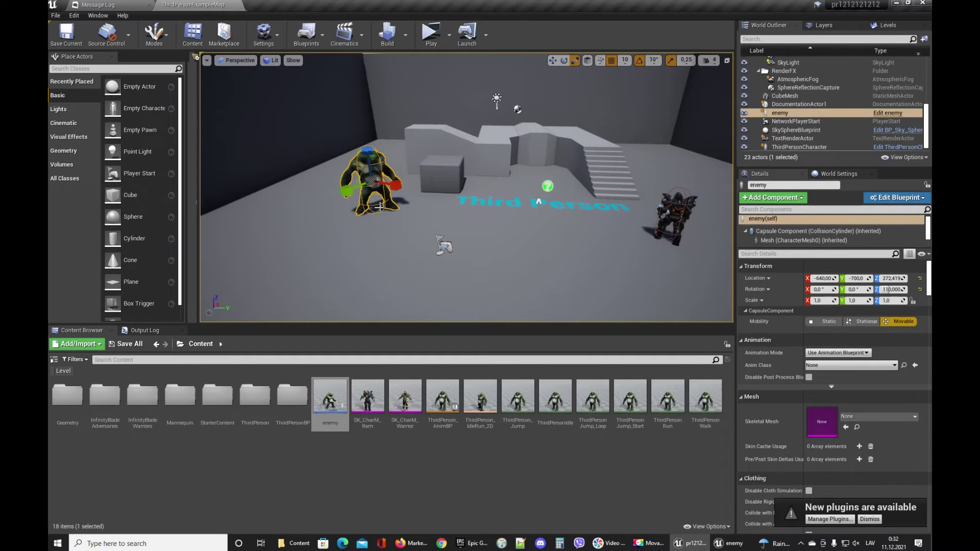
key(e)
mouse_move(380, 197)
mouse_down()
mouse_move(357, 202)
mouse_move(388, 204)
mouse_move(373, 201)
mouse_up()
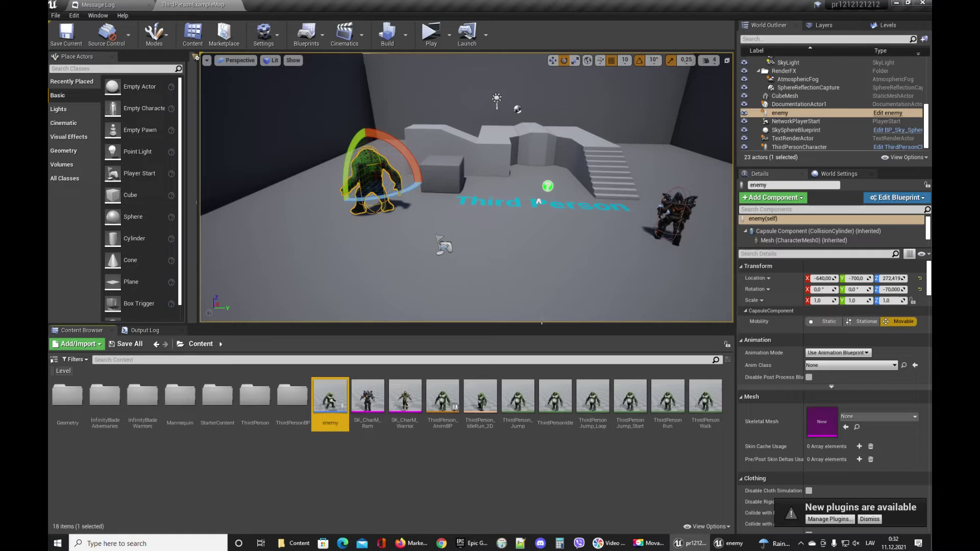
click(548, 304)
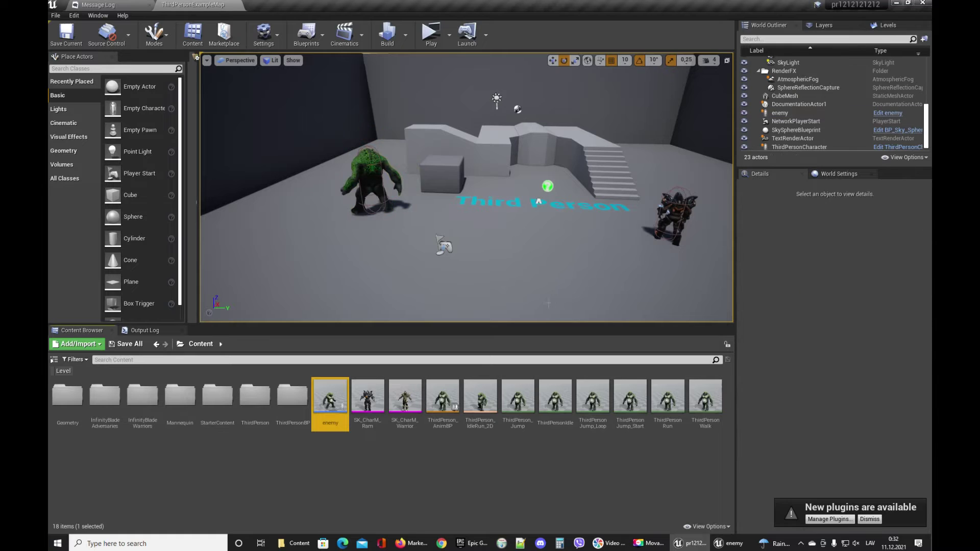
double_click(330, 397)
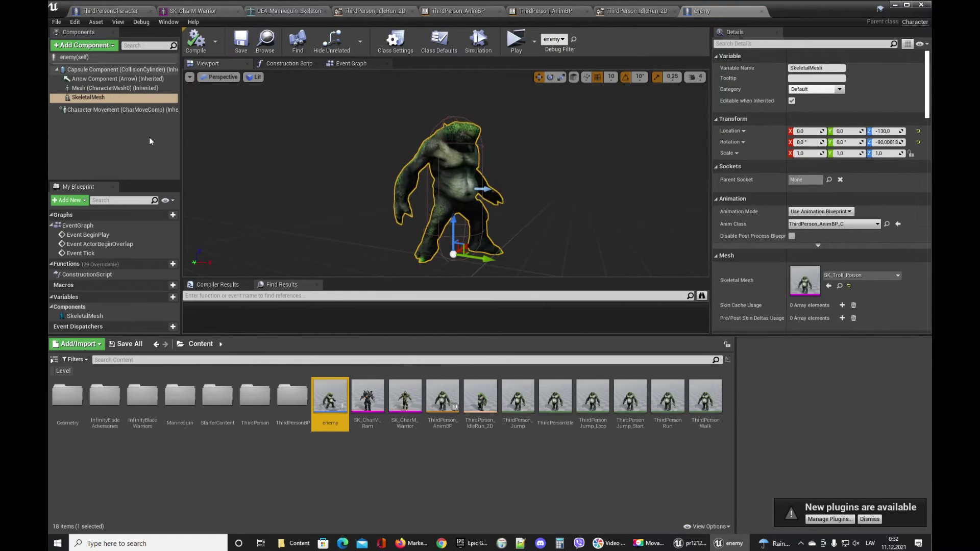
- Show Character Movement settings and check the blend space walk sample speed of 187.5
click(134, 110)
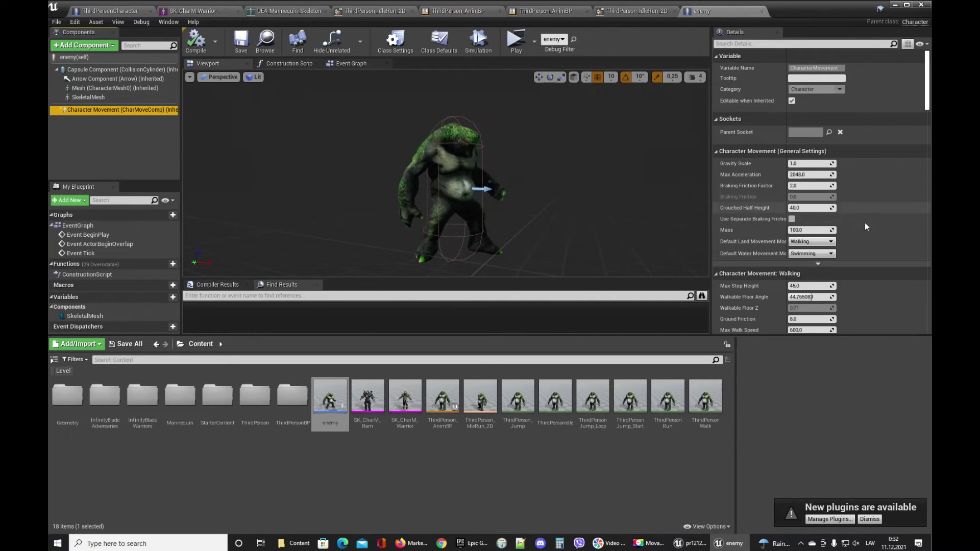
scroll(868, 228, down, 5)
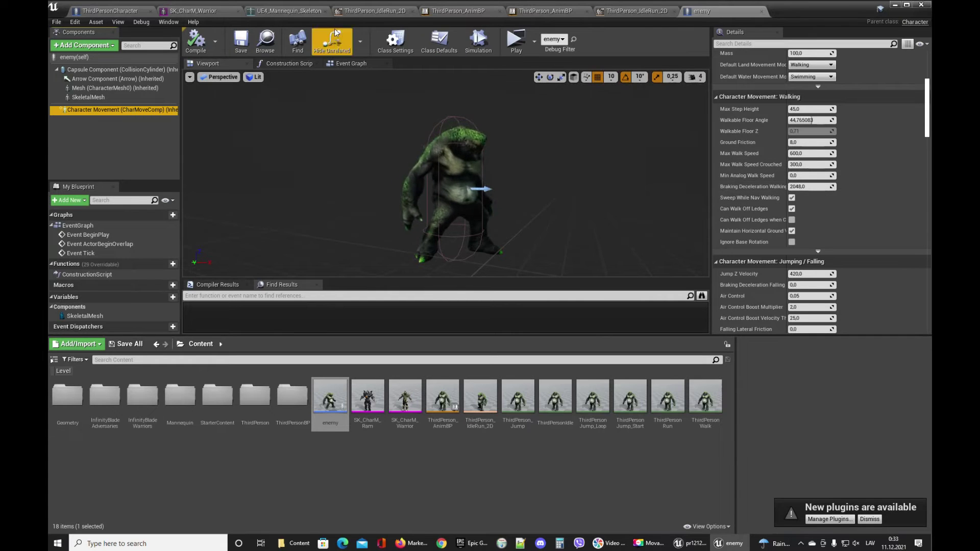
click(638, 11)
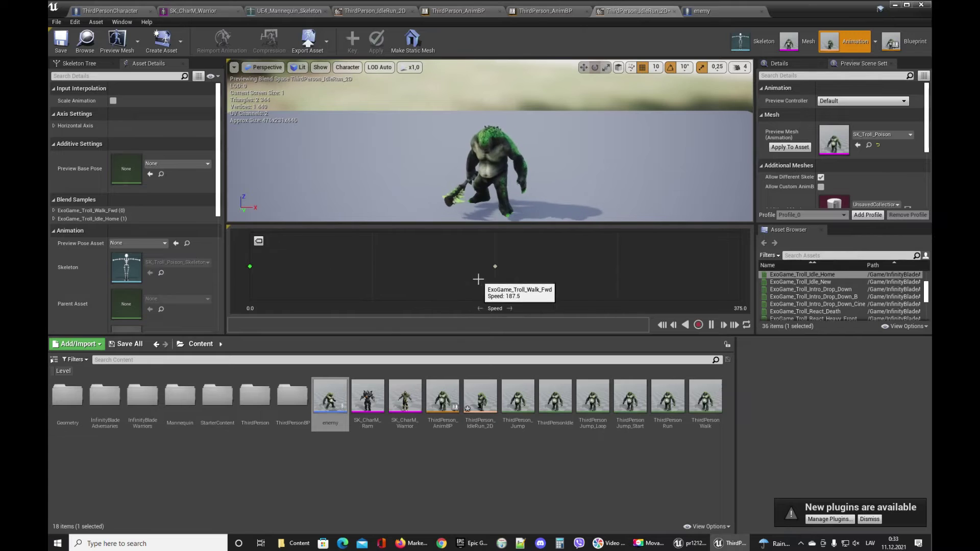
click(495, 266)
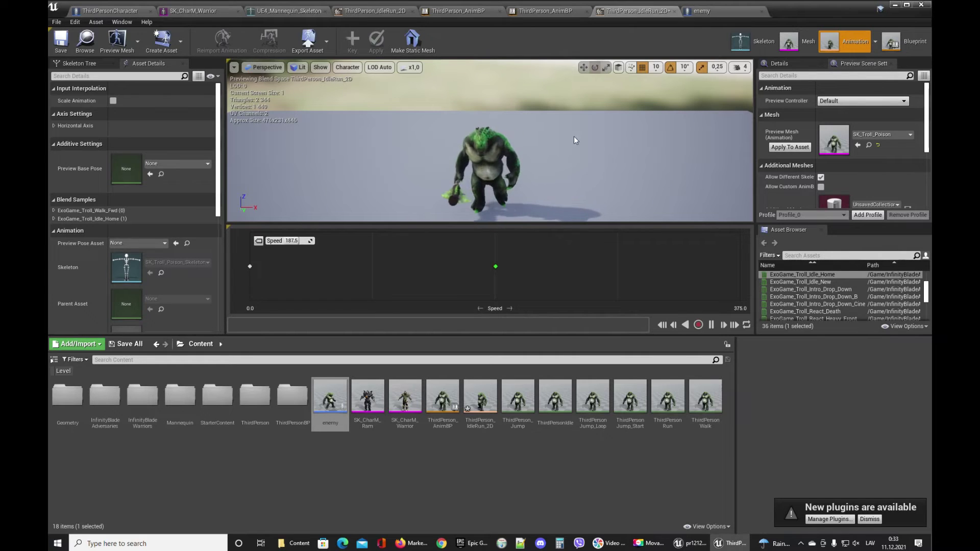
click(709, 11)
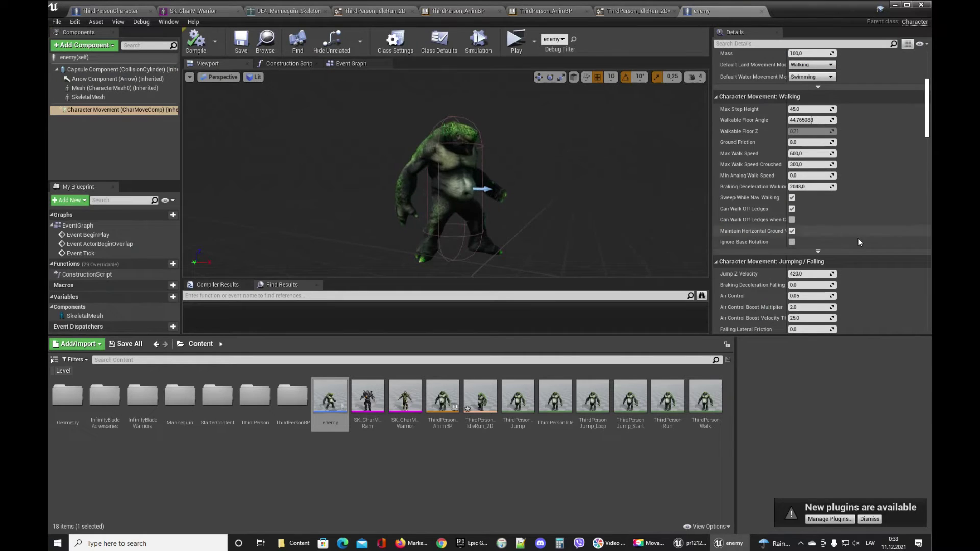
- Set Max Walk Speed and Max Walk Speed Crouched to 200 and save
click(805, 154)
text(200)
click(816, 163)
text(200)
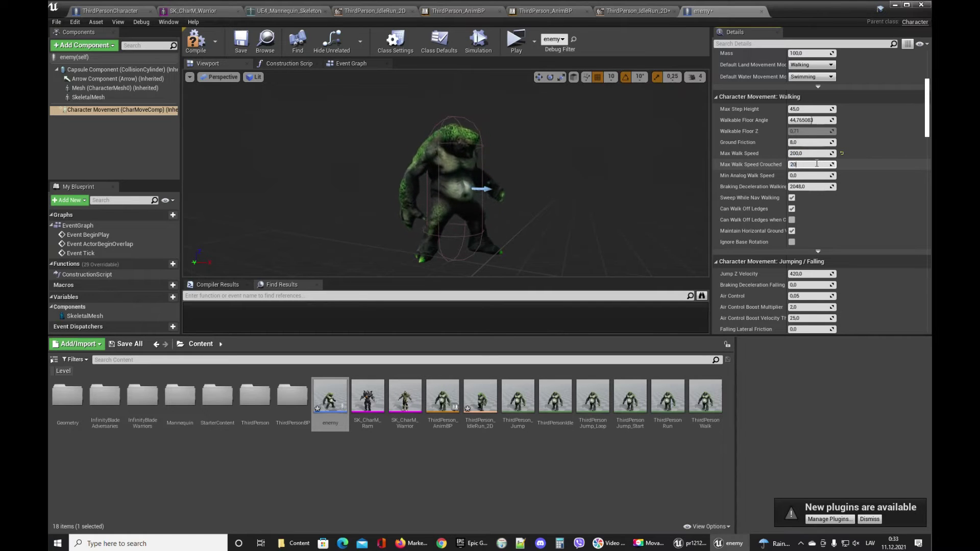
key(ctrl+s)
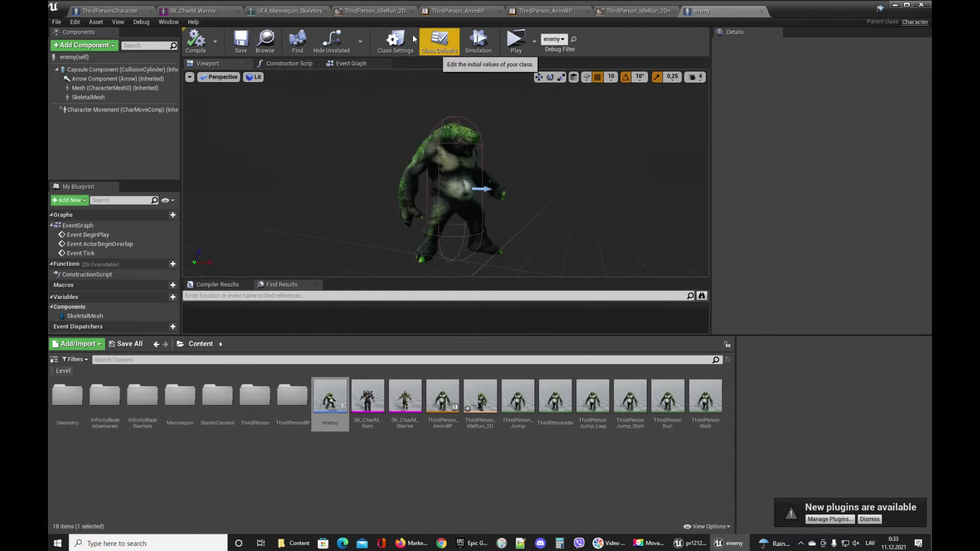
- Inspect the enemy class defaults, confirming AI Controller Class remains AIController
click(396, 41)
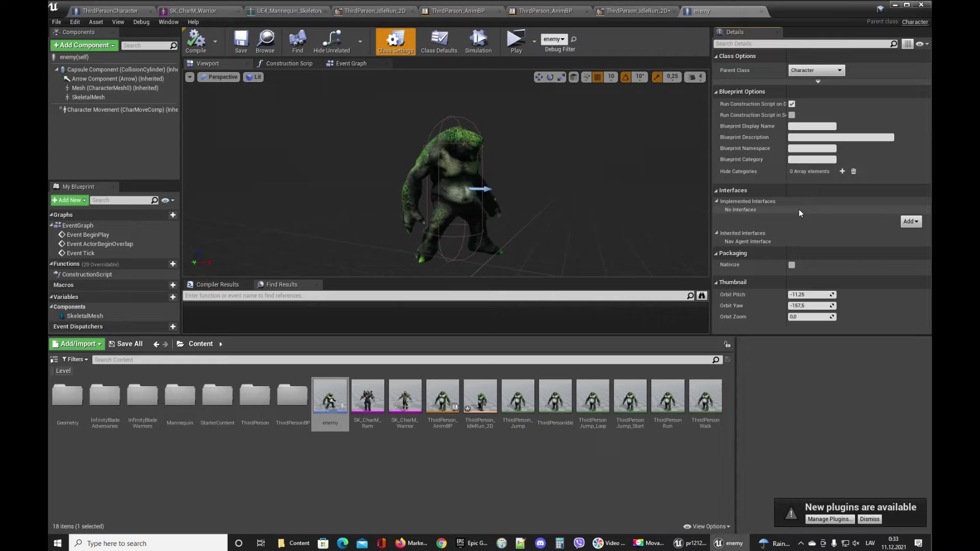
click(441, 46)
scroll(836, 209, down, 1)
scroll(835, 205, down, 2)
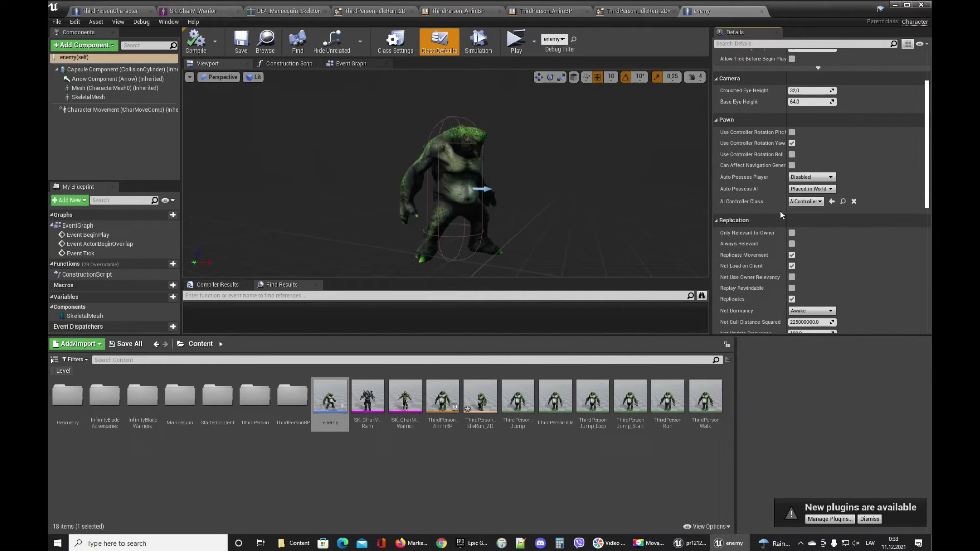
click(810, 203)
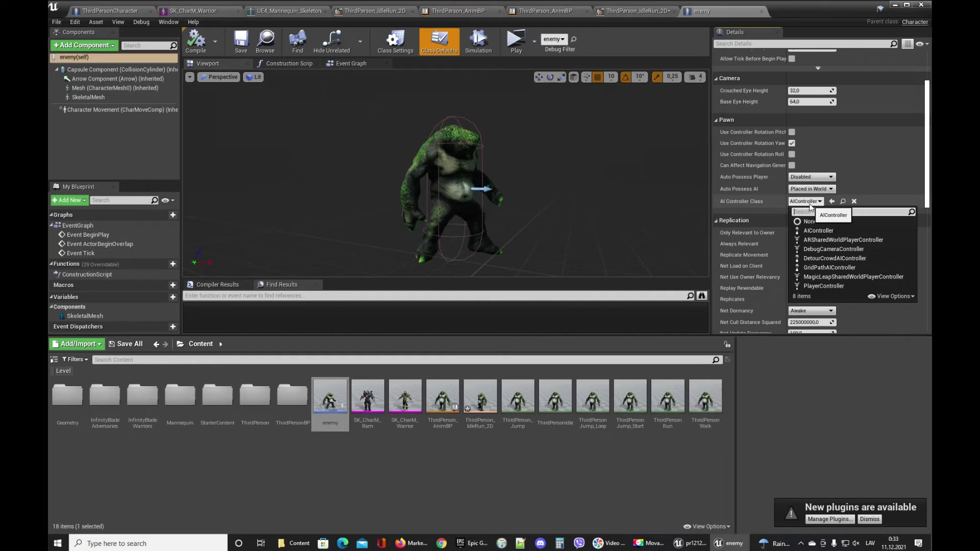
click(815, 202)
click(819, 203)
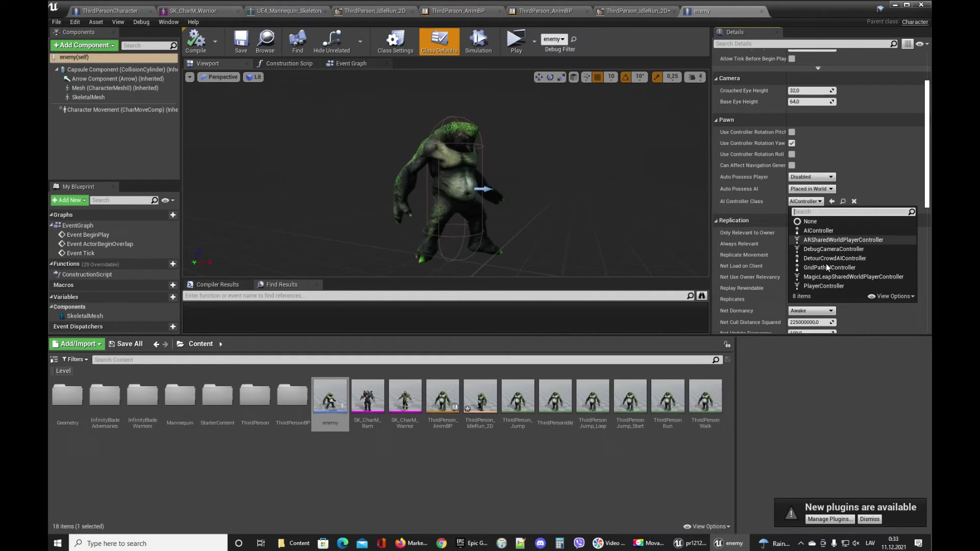
click(807, 204)
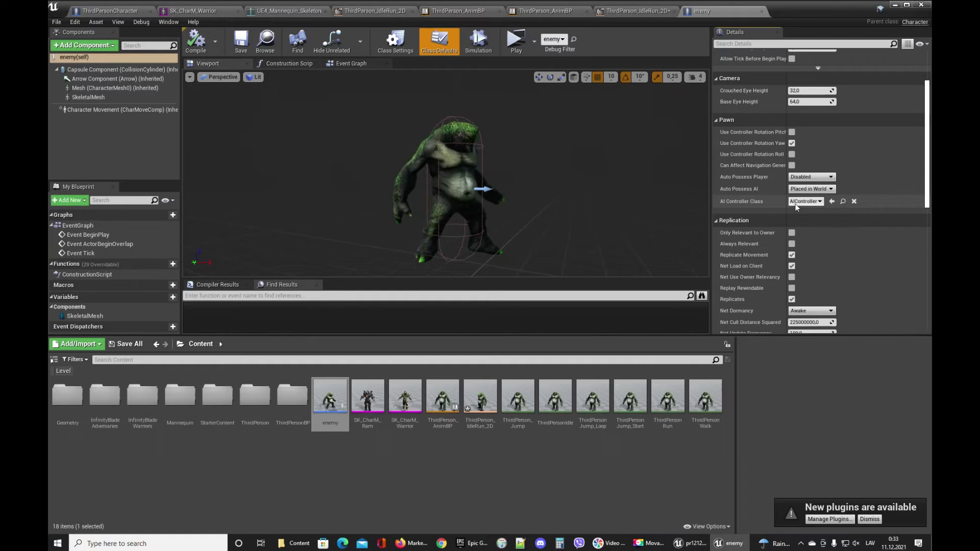
right_click(388, 465)
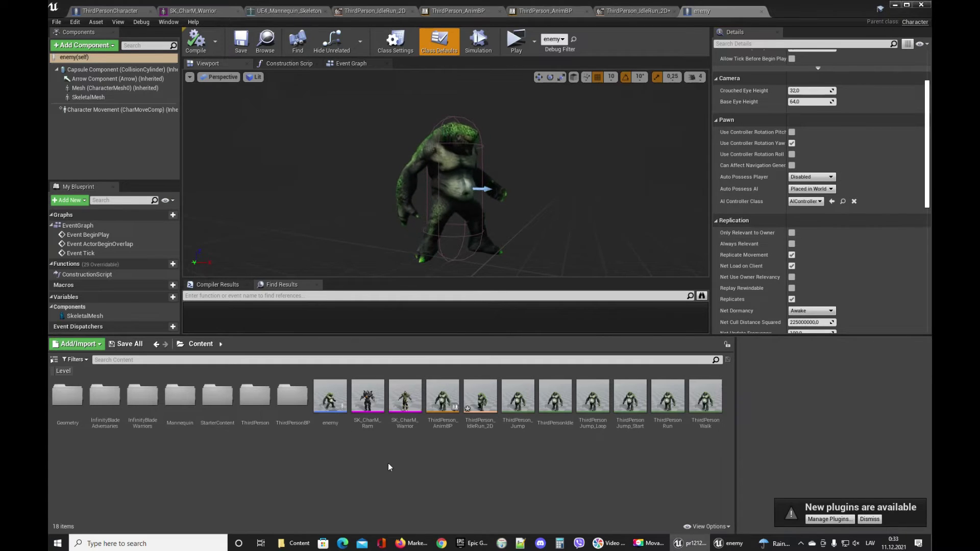
- Save all modified assets
click(378, 474)
click(127, 344)
click(573, 356)
- Create a new Blueprint Class with AIController as its parent
right_click(355, 479)
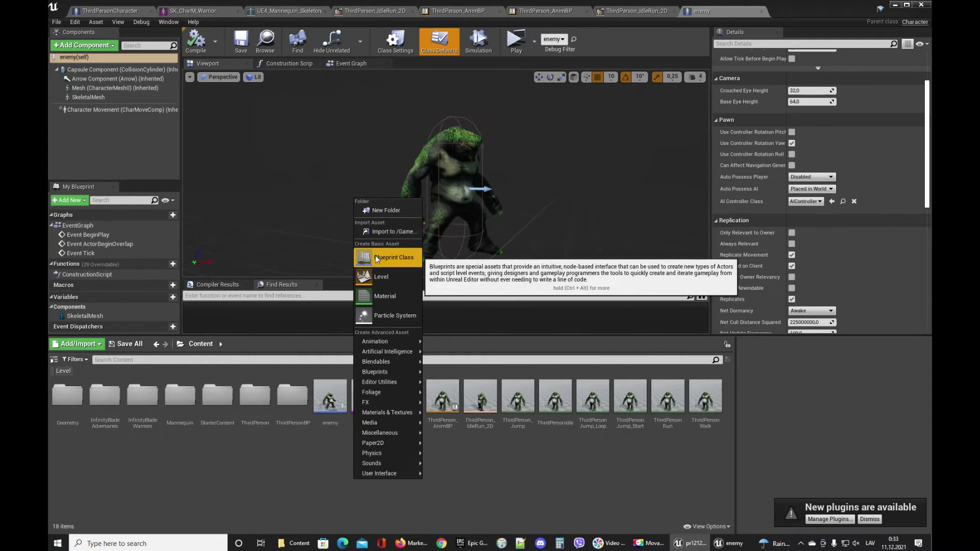
click(379, 259)
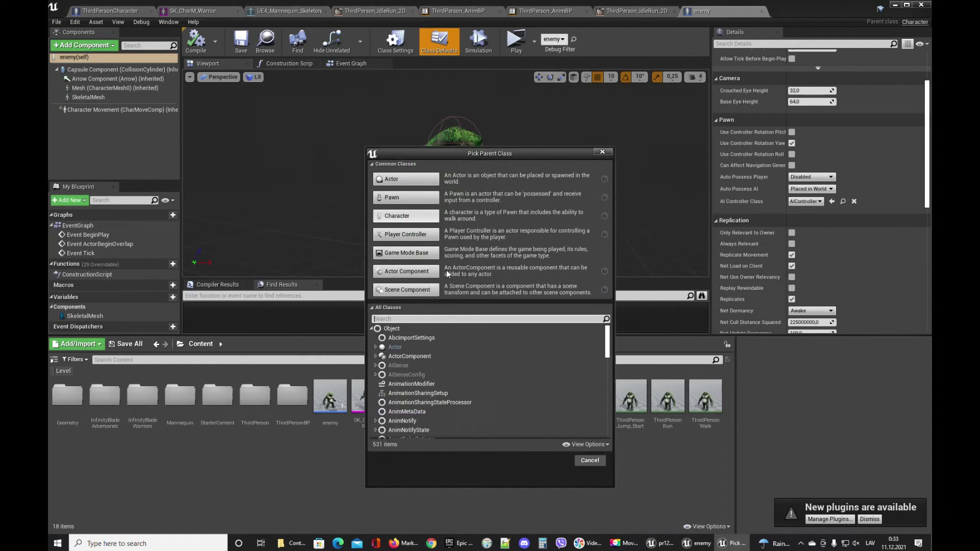
click(444, 319)
text(aiconr)
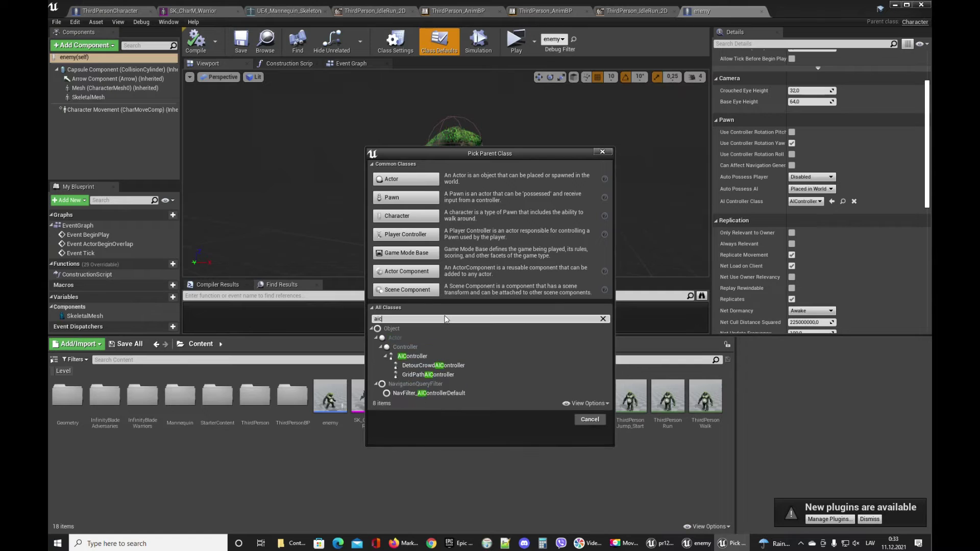
key(BackSpace)
click(406, 356)
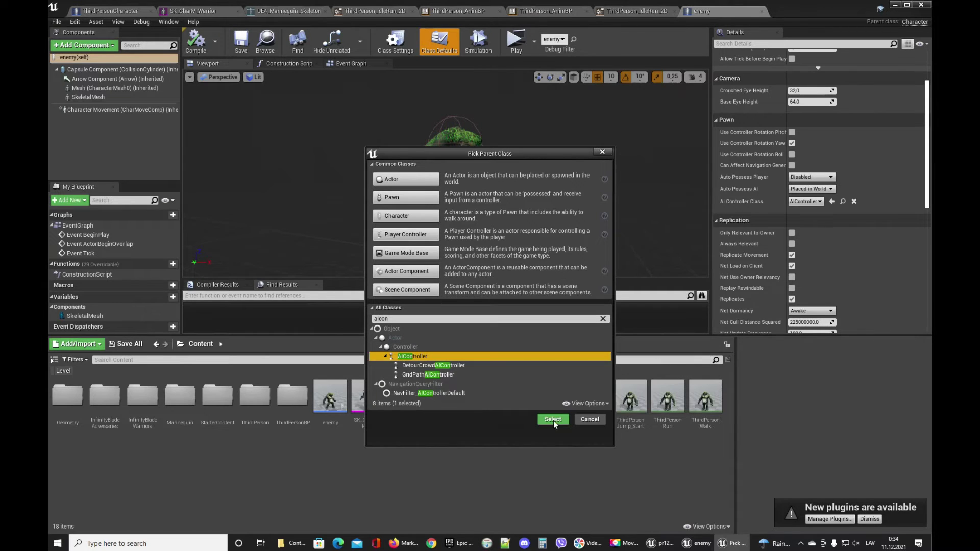
click(550, 423)
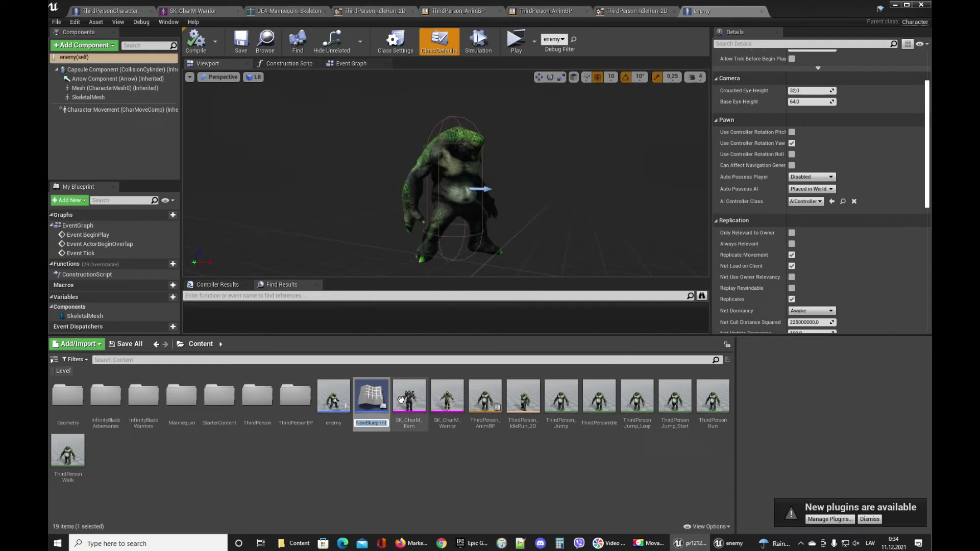
- Name it enemyAI, set it as the enemy's AI Controller Class, and compile
text(eney)
key(BackSpace)
key(BackSpace)
key(BackSpace)
key(BackSpace)
text(enemy)
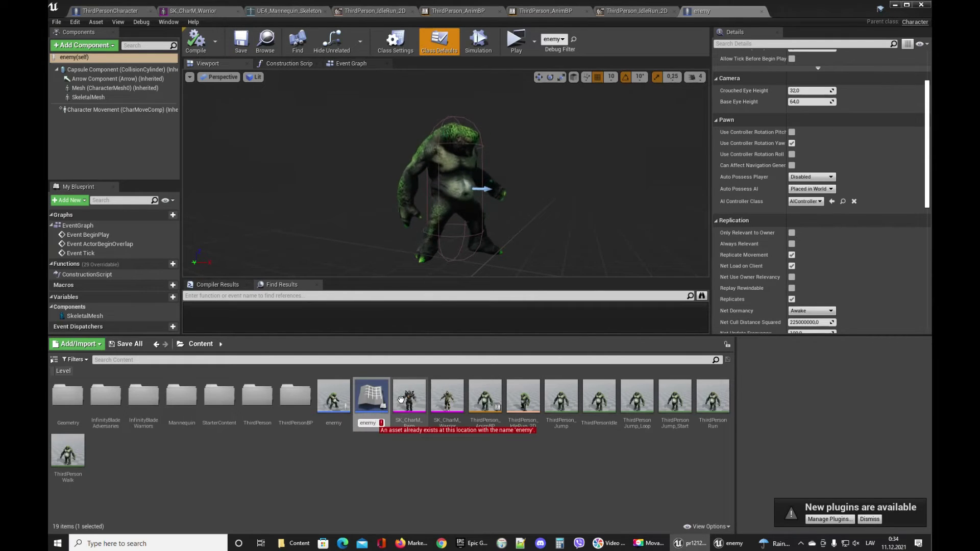
text(AI)
key(Return)
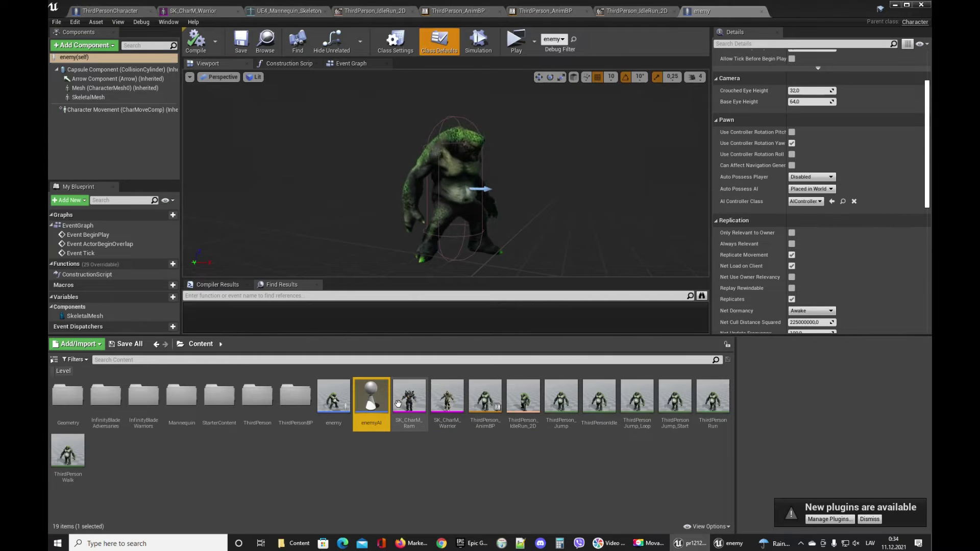
drag(365, 402, 799, 200)
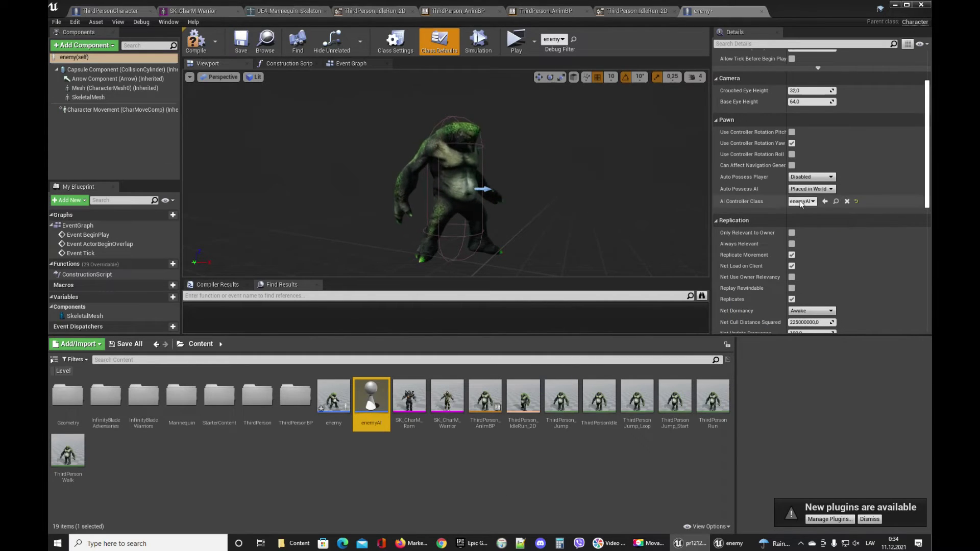
click(196, 40)
- Open the enemyAI Blueprint's Event Graph and frame its disabled Event Tick node
double_click(371, 396)
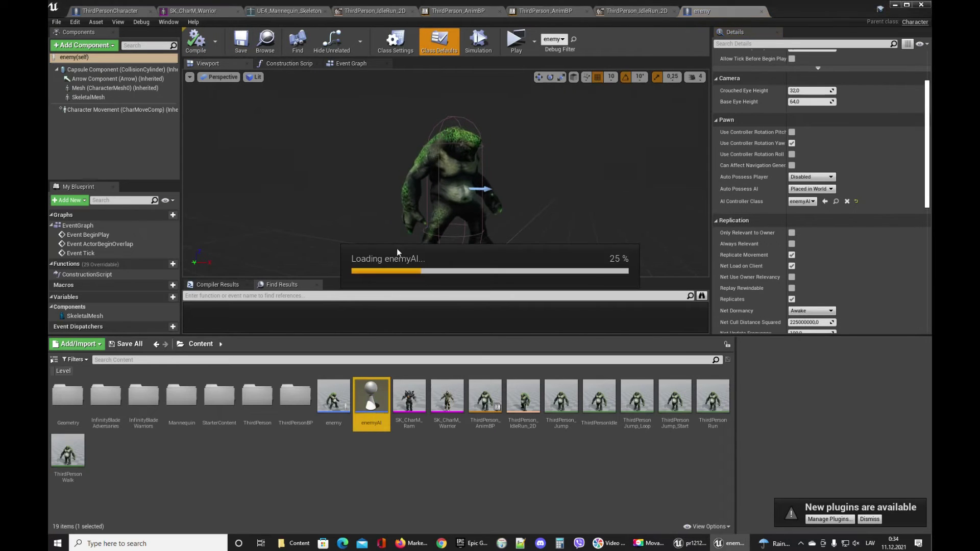
click(347, 66)
right_drag(420, 141, 404, 110)
right_drag(415, 204, 350, 182)
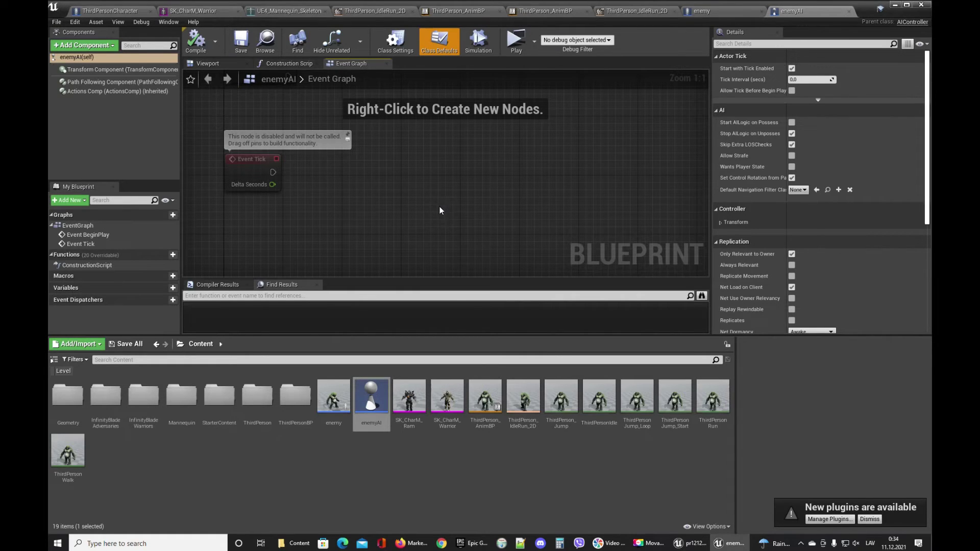
right_drag(396, 174, 404, 169)
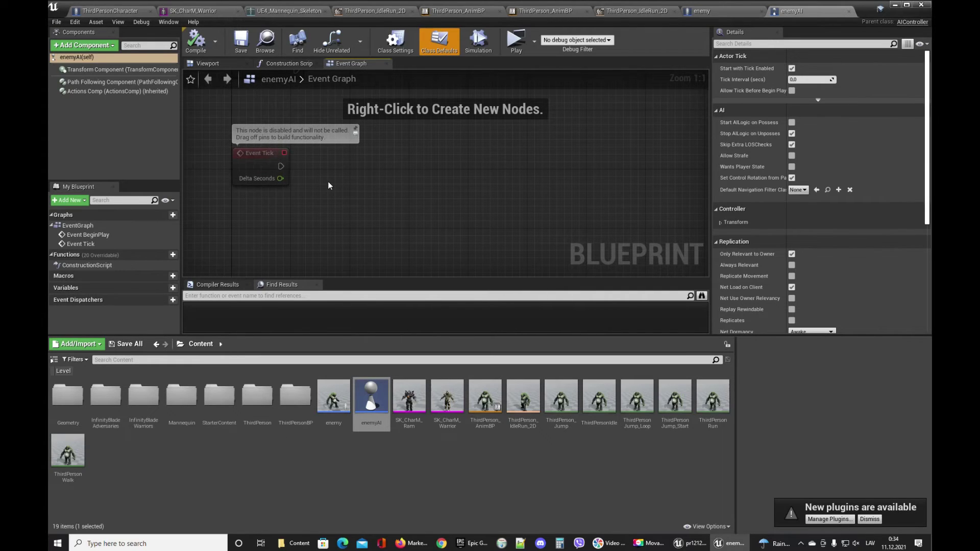
- Add an AI MoveTo node from an 'ai move' search beside Event Tick, and save enemyAI
right_click(431, 177)
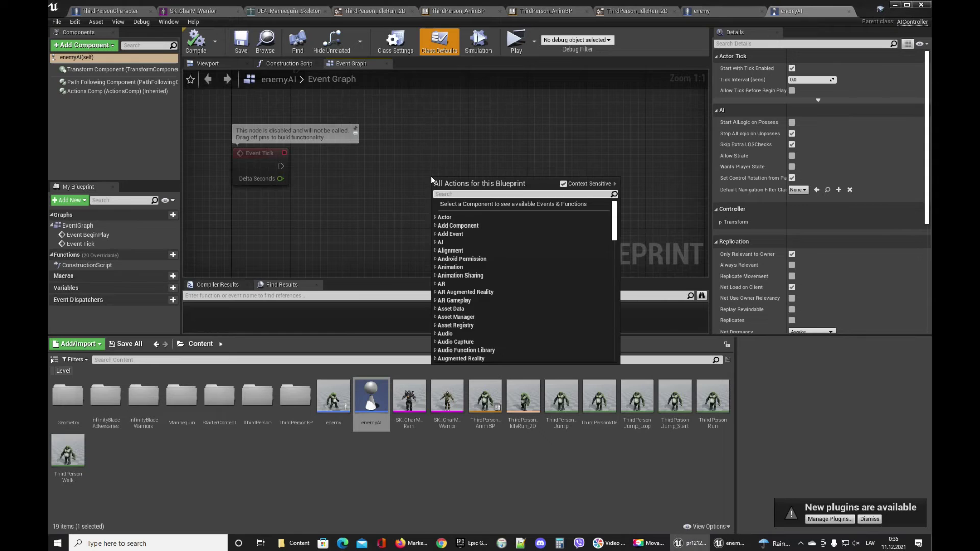
text(ai move)
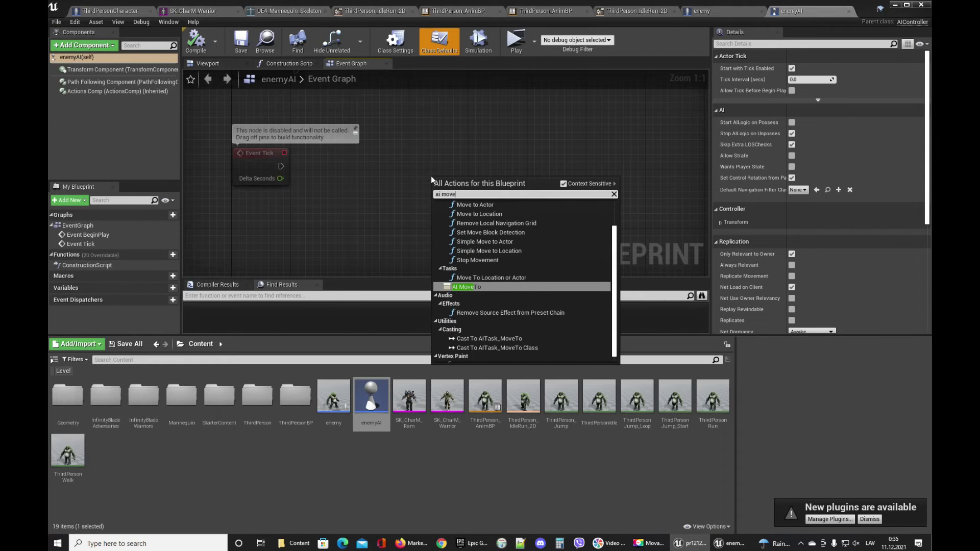
click(488, 286)
drag(525, 182, 589, 124)
click(374, 214)
right_drag(374, 214, 401, 195)
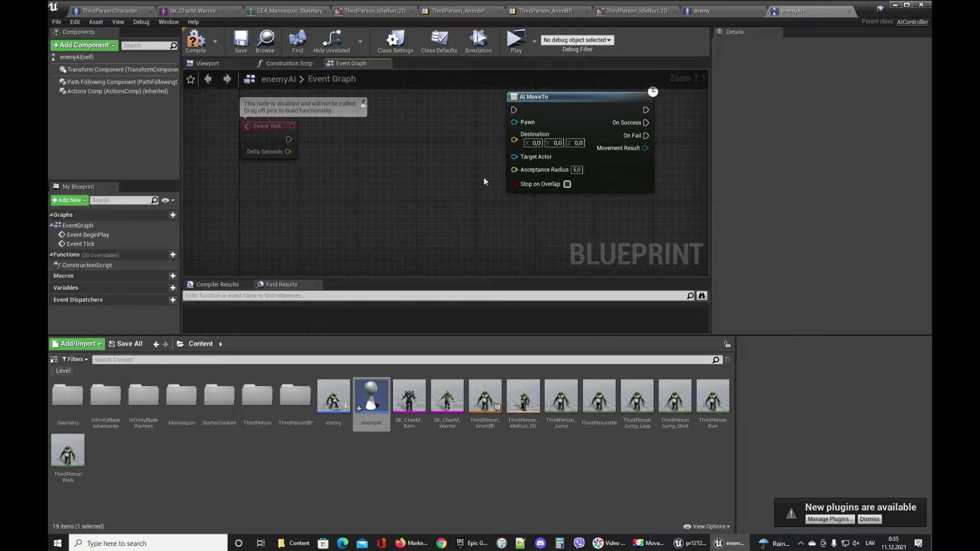
click(239, 41)
drag(566, 112, 562, 135)
click(329, 190)
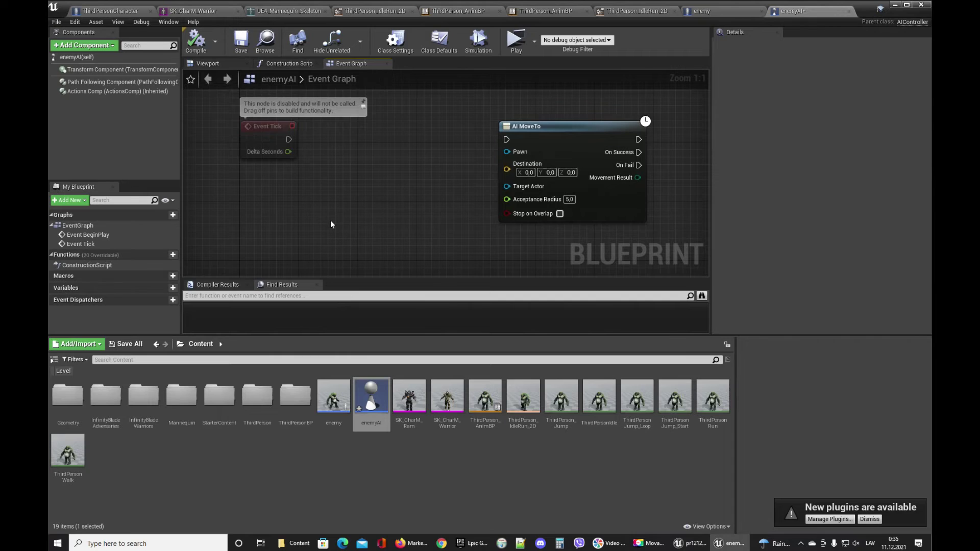
- Search the node list for 'get clas' and 'by clas', then dismiss it without adding anything
right_click(283, 212)
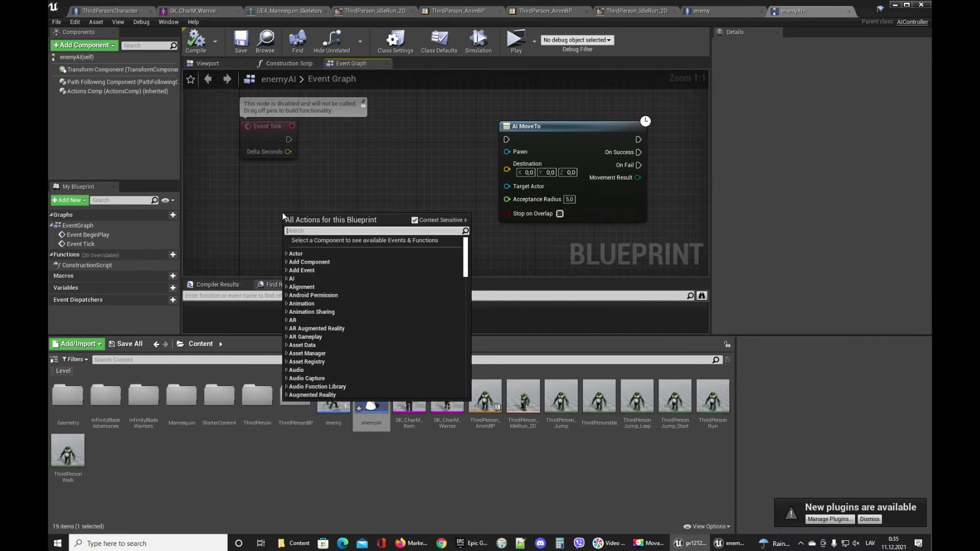
text(get)
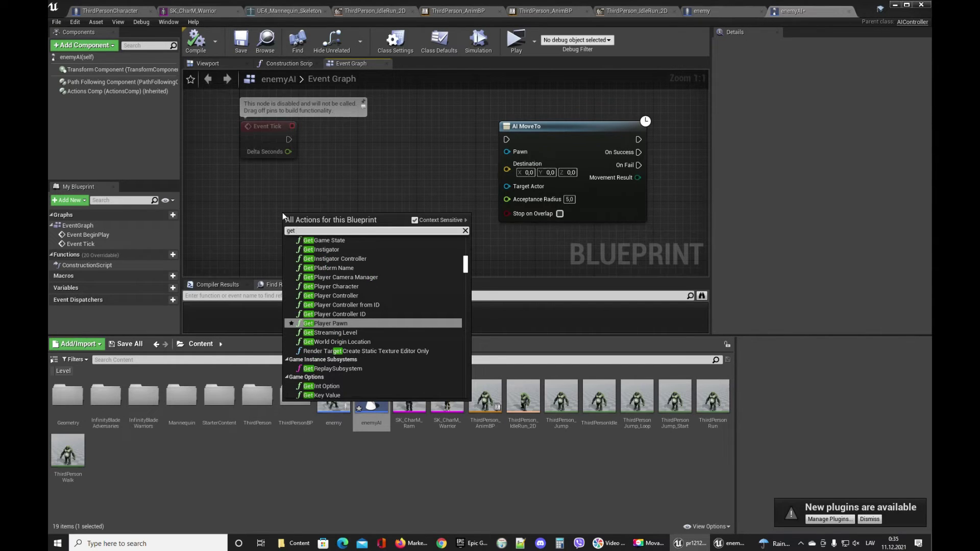
text( clas)
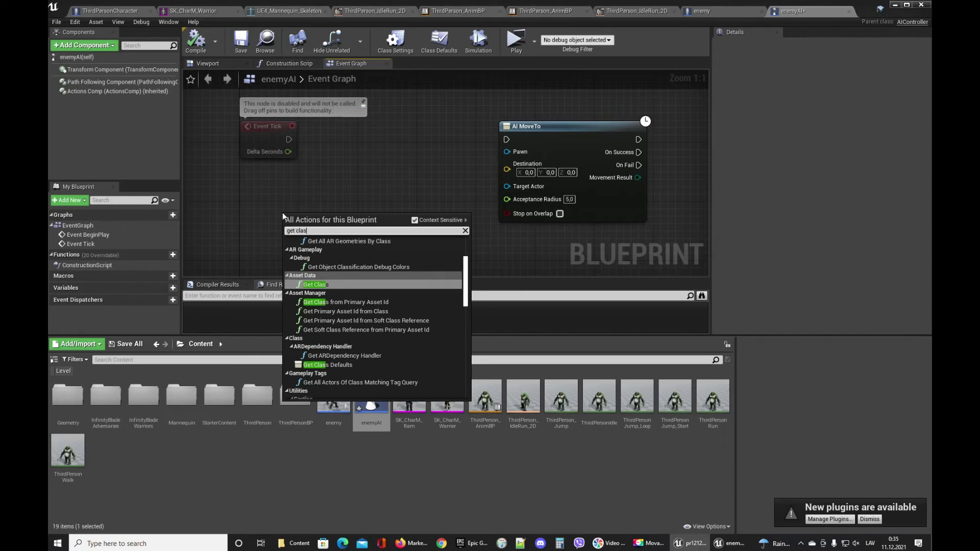
key(BackSpace)
key(BackSpace)
key(BackSpace)
key(BackSpace)
key(BackSpace)
text(by clas)
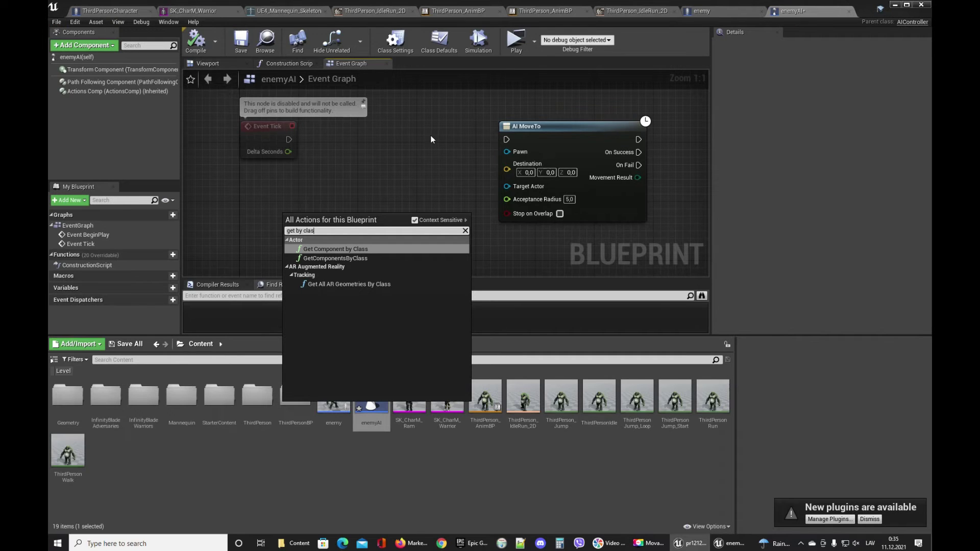
key(Escape)
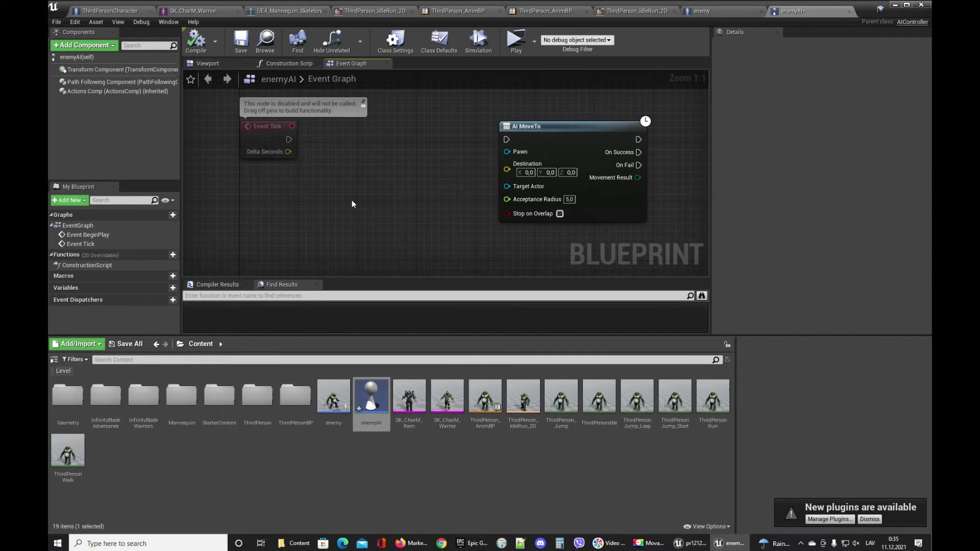
right_click(330, 192)
key(Escape)
- Add a Get Actors node from a 'get actors' search, then delete it
right_click(315, 189)
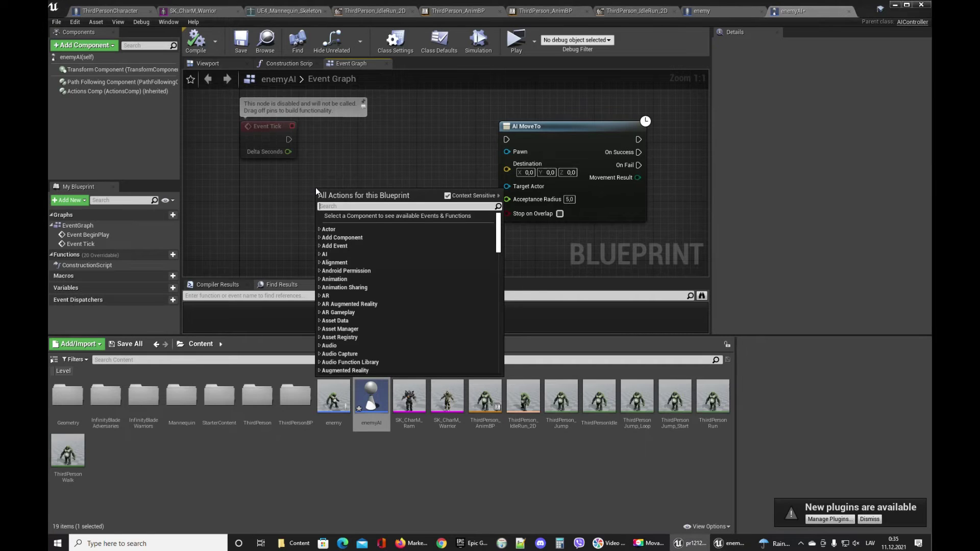
text(get actor)
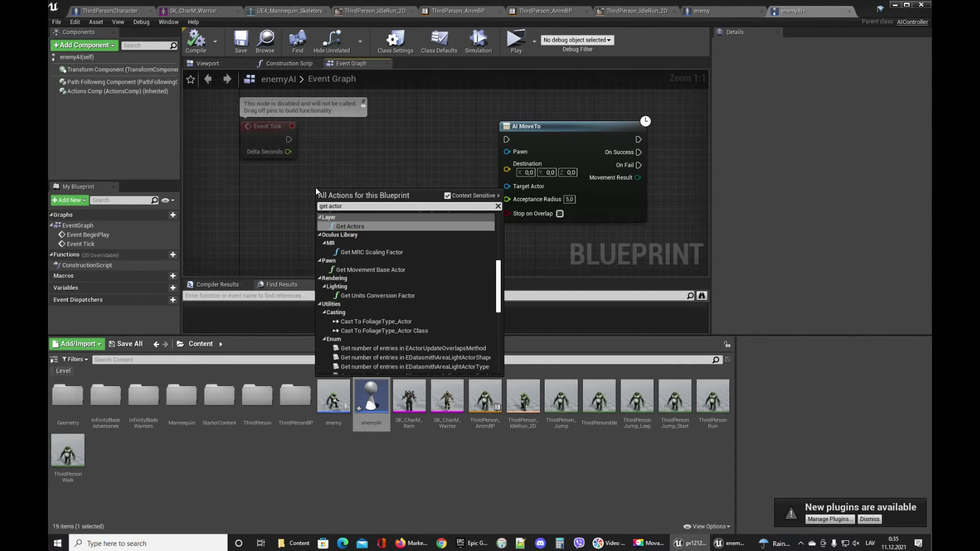
text(s)
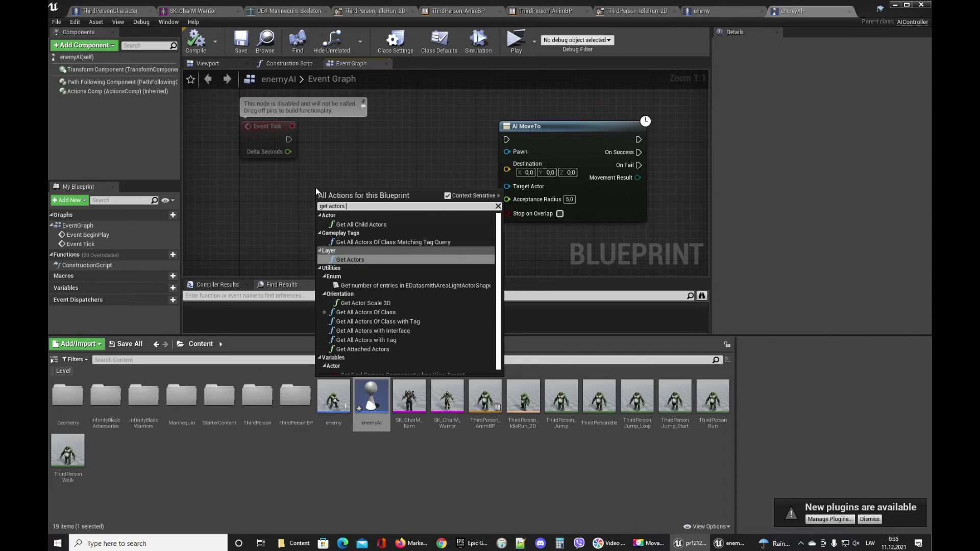
key(Return)
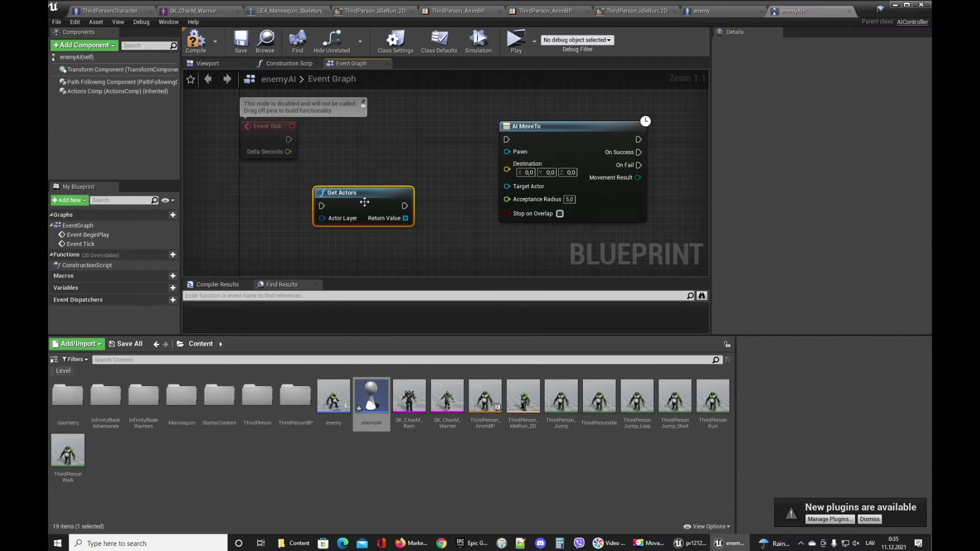
key(Delete)
right_drag(365, 194, 358, 192)
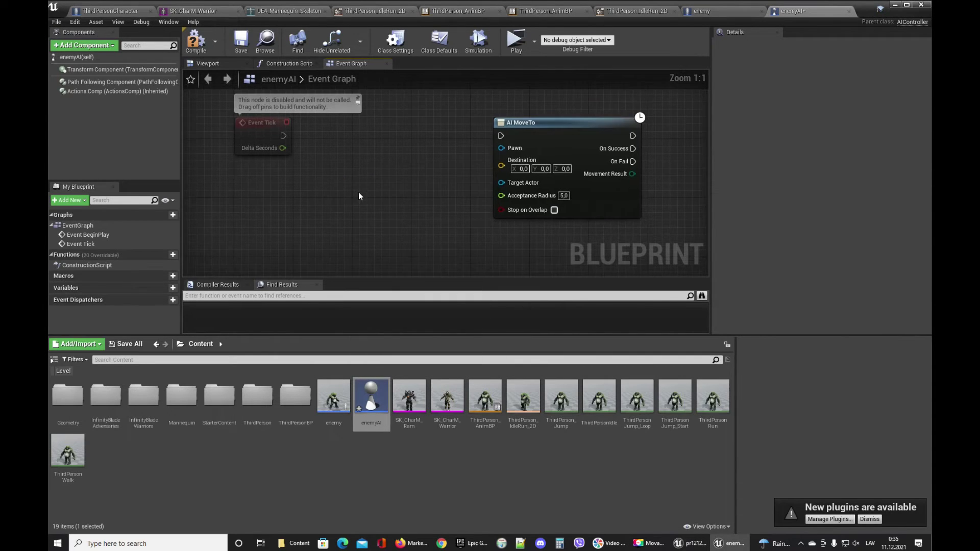
- Search actions for 'get actors by', dismiss the list, and save enemyAI
right_click(340, 192)
text(actor)
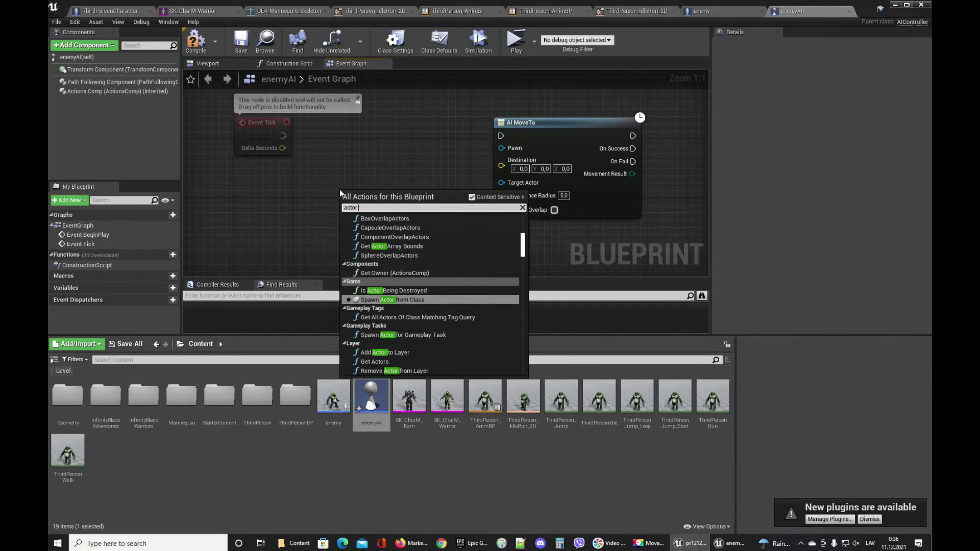
key(BackSpace)
key(BackSpace)
key(BackSpace)
key(BackSpace)
key(BackSpace)
text(get actor)
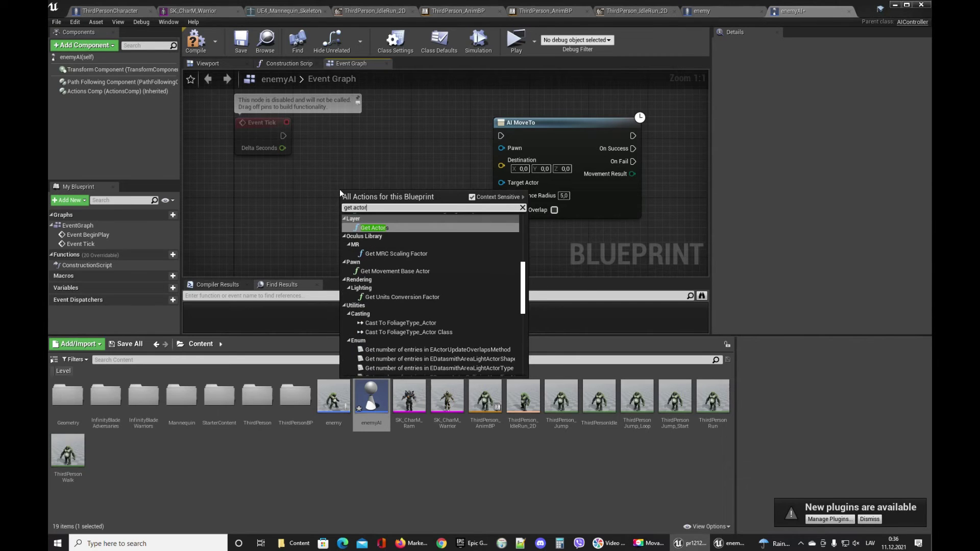
text(s by)
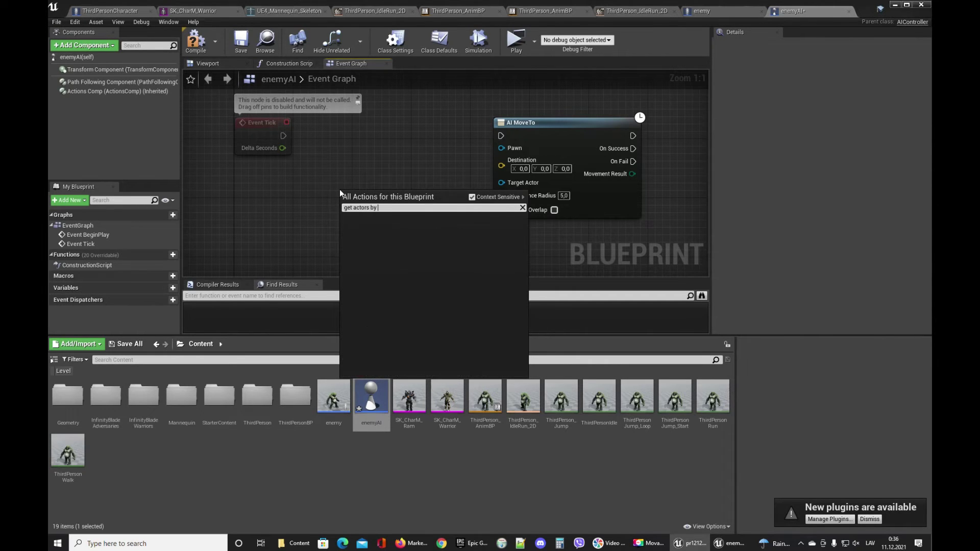
click(338, 190)
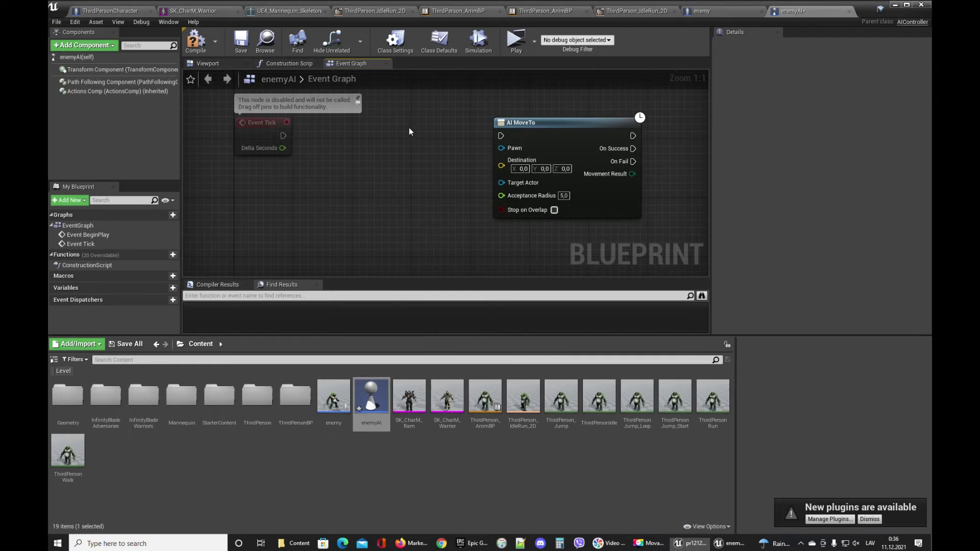
click(240, 39)
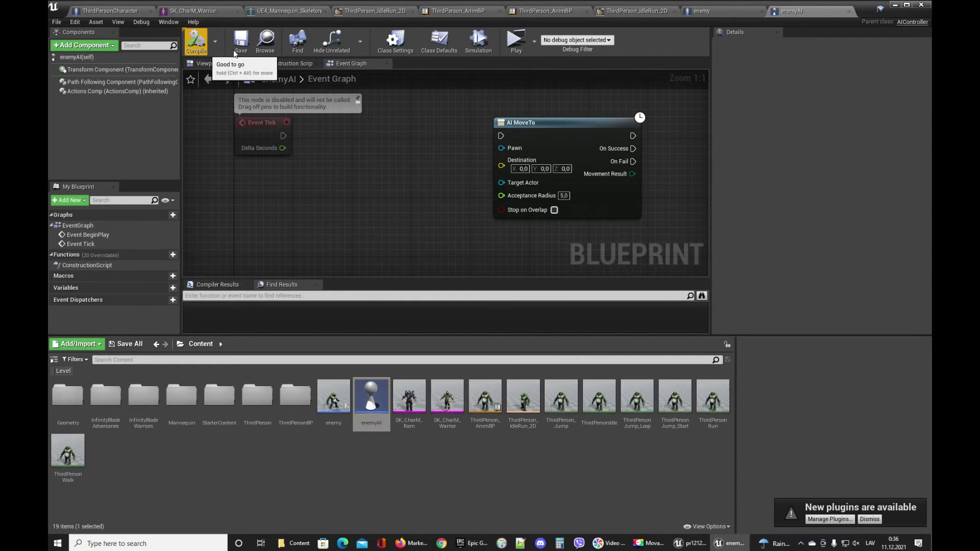
- In the enemy Blueprint, add a new variable named playeractor
click(749, 9)
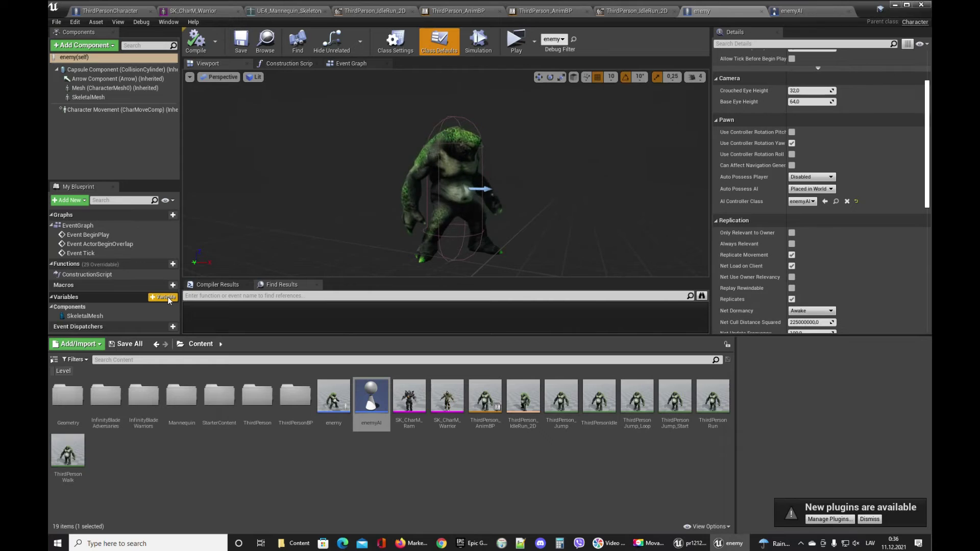
click(168, 296)
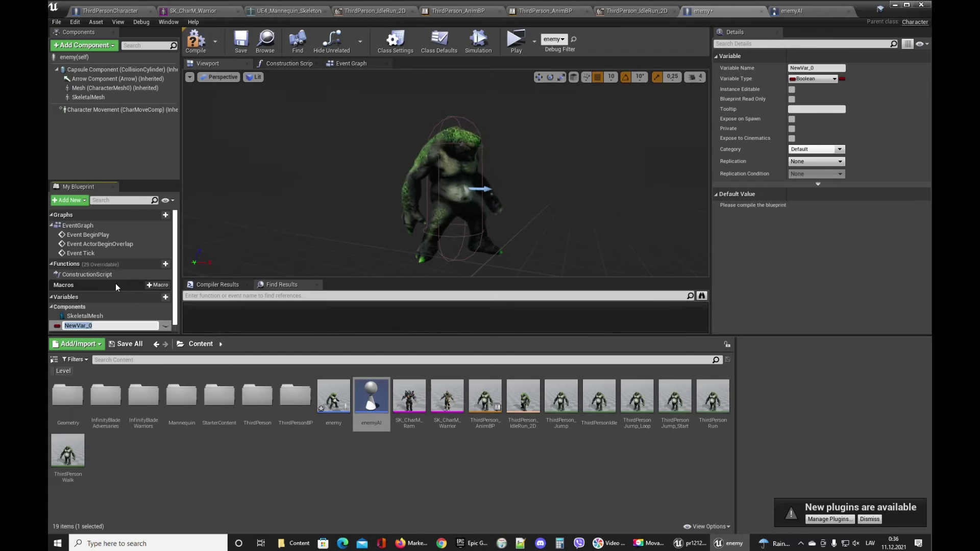
text(a)
key(BackSpace)
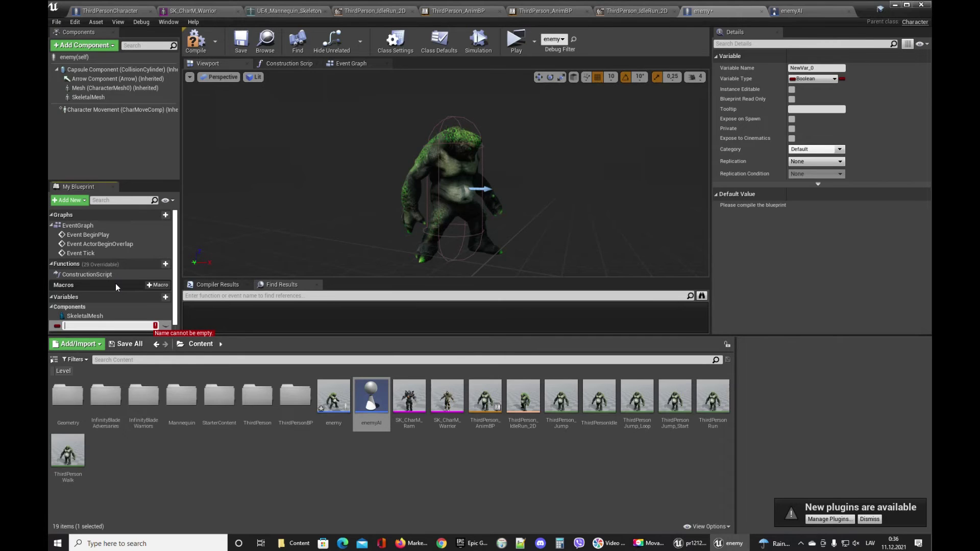
text(play)
text(actor)
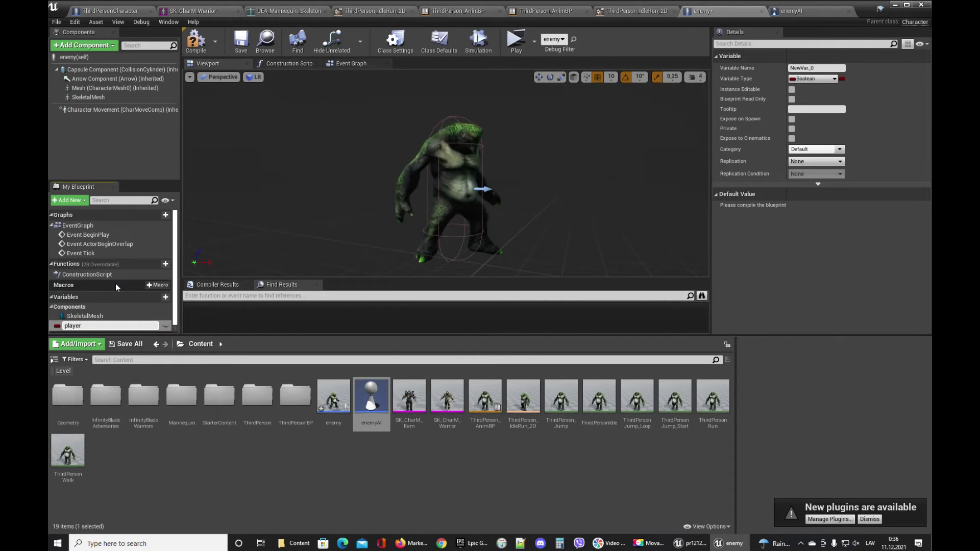
key(Return)
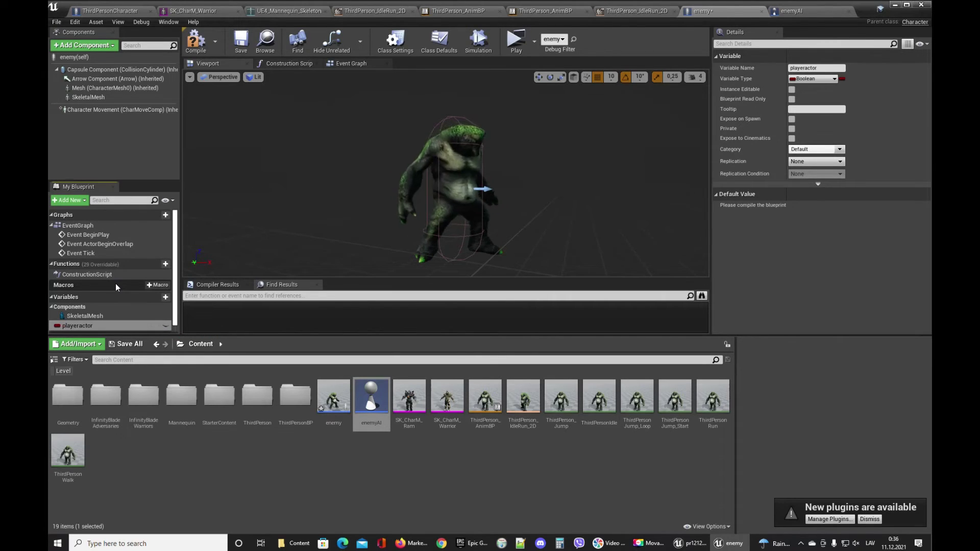
- Make playeractor an Actor Object Reference and save the enemy Blueprint
click(811, 80)
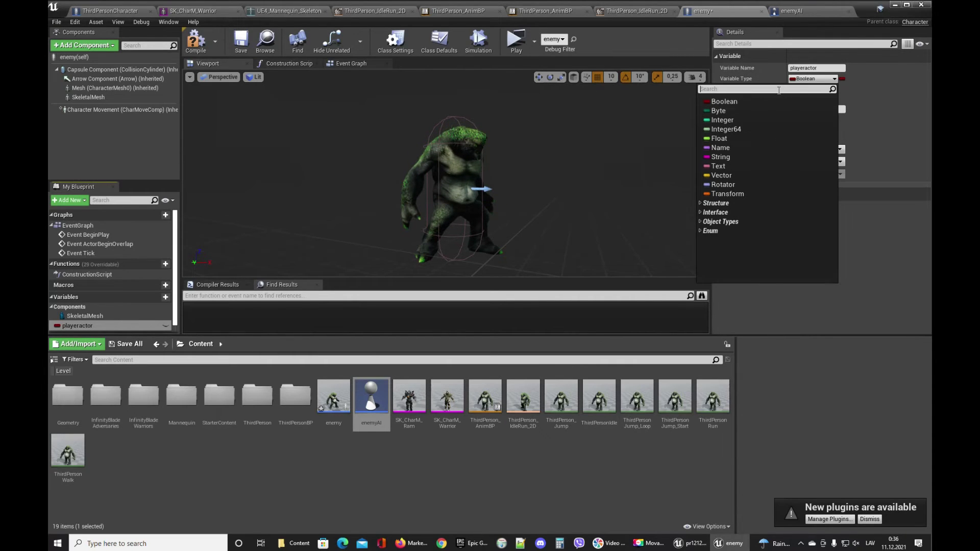
text(actor)
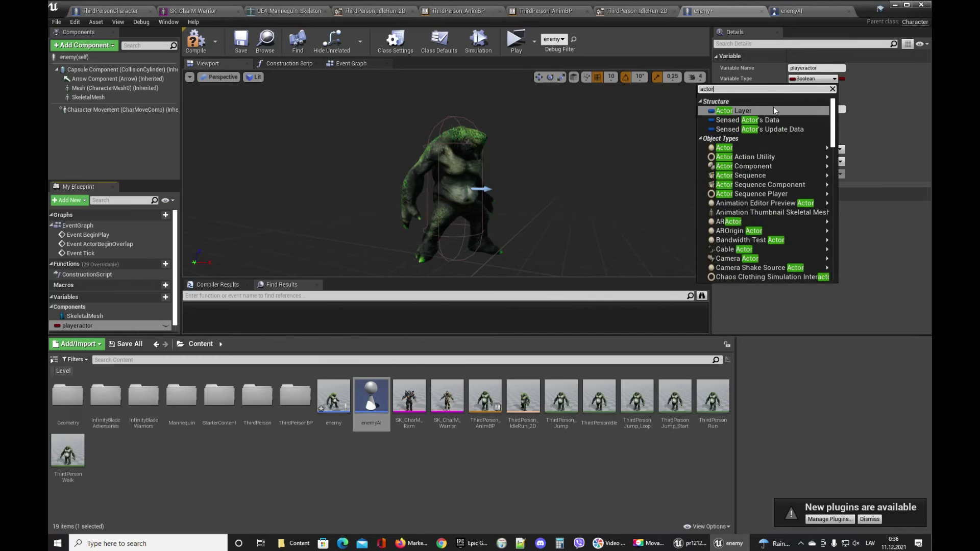
mouse_move(814, 148)
click(845, 151)
click(235, 42)
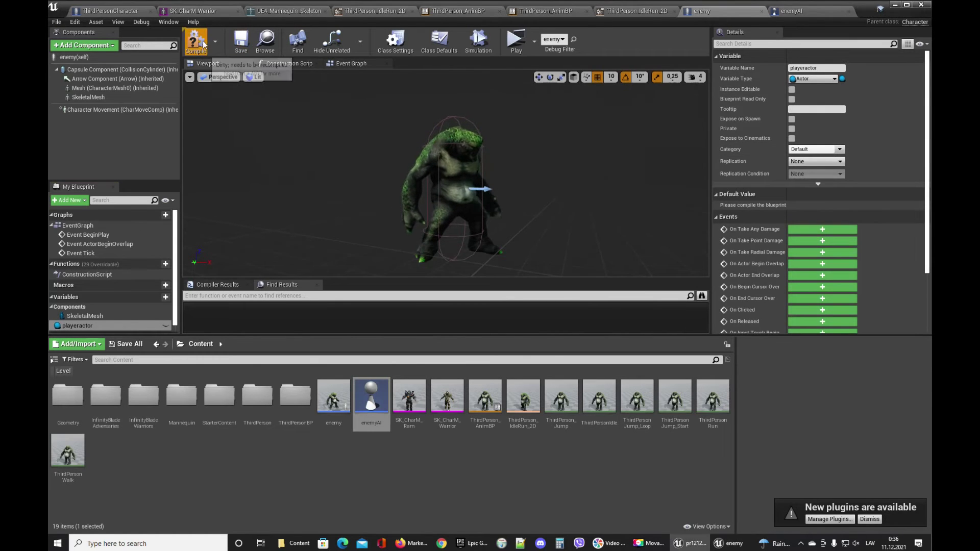
click(348, 63)
- Add a Get All Actors Of Class node to the enemy Event Graph via an 'all' search
right_drag(395, 210, 412, 199)
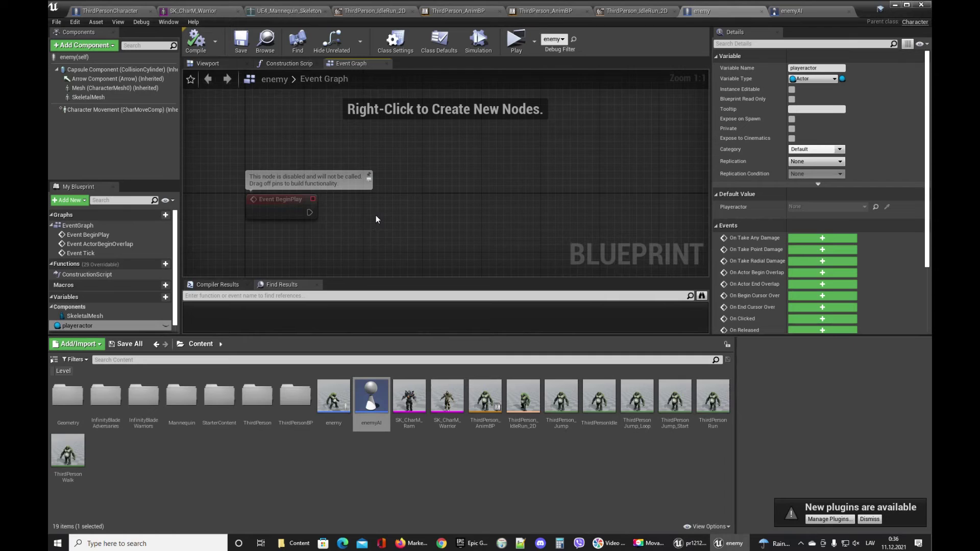
right_click(409, 182)
text(get)
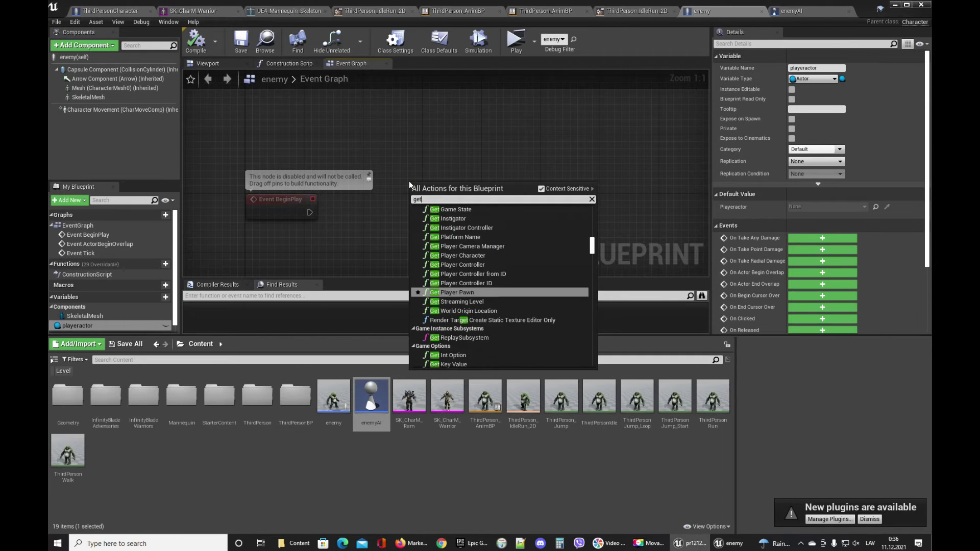
text( acto)
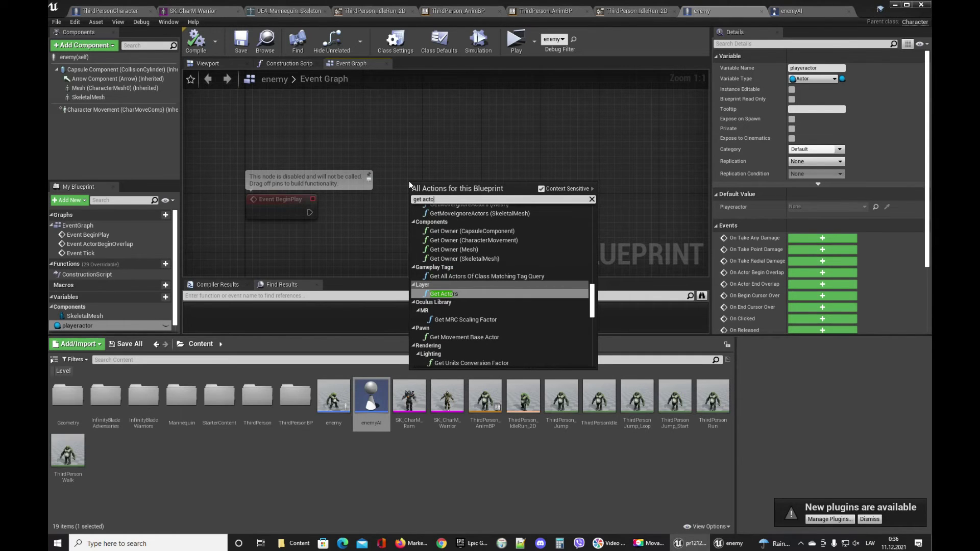
text(rs)
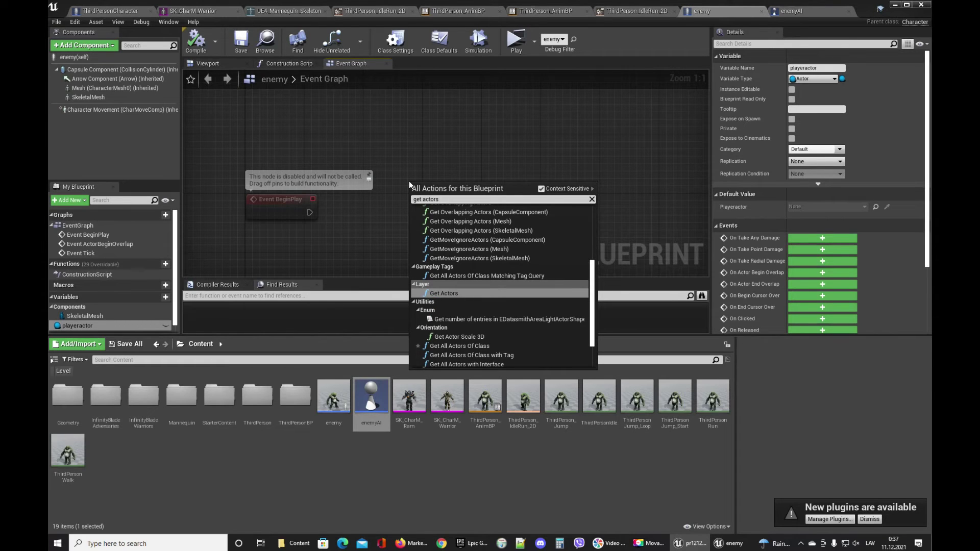
text( by)
key(BackSpace)
key(BackSpace)
key(BackSpace)
key(BackSpace)
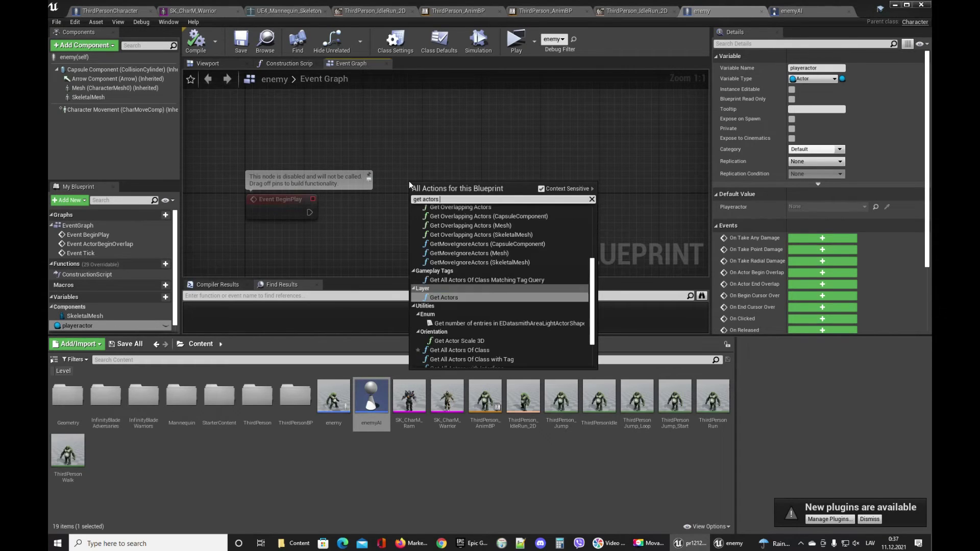
scroll(528, 298, down, 3)
scroll(528, 298, down, 3)
key(BackSpace)
key(BackSpace)
key(BackSpace)
key(BackSpace)
key(BackSpace)
key(BackSpace)
text(all)
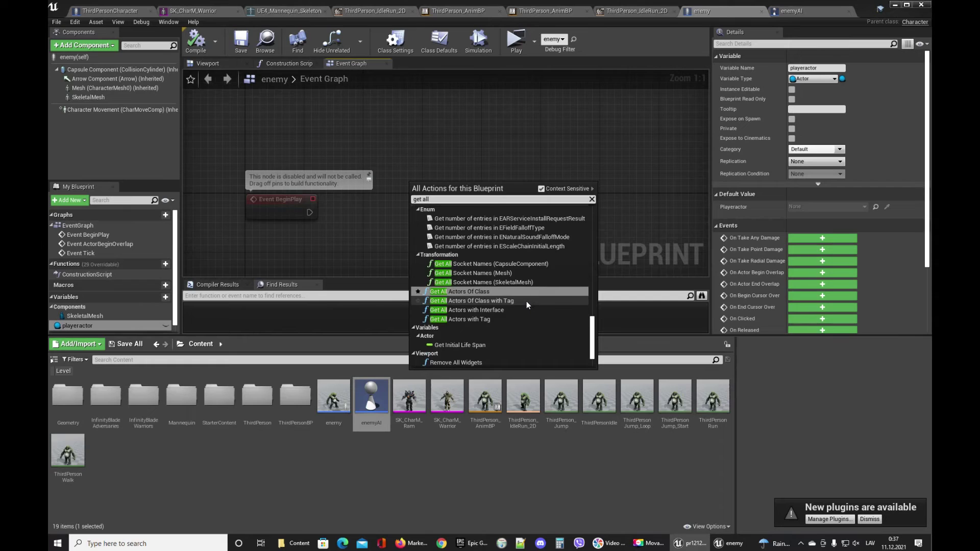
click(480, 292)
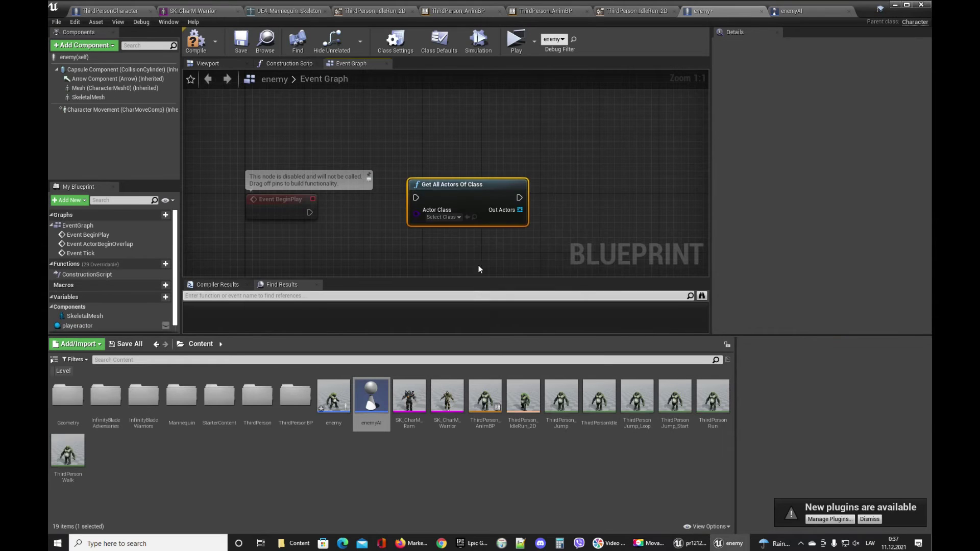
- Open ThirdPersonBP > Blueprints and undo the accidental node drop, leaving Get All Actors Of Class
right_drag(339, 272, 374, 203)
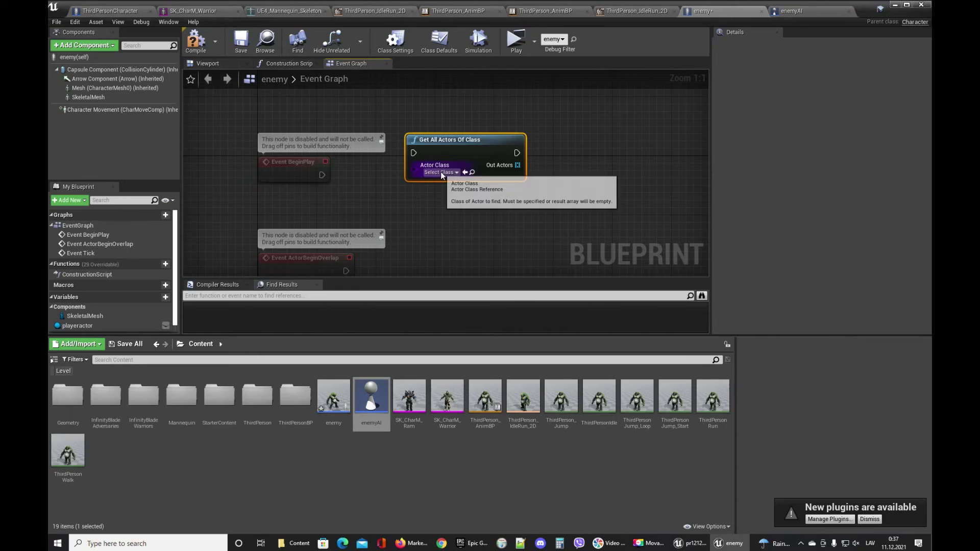
double_click(295, 396)
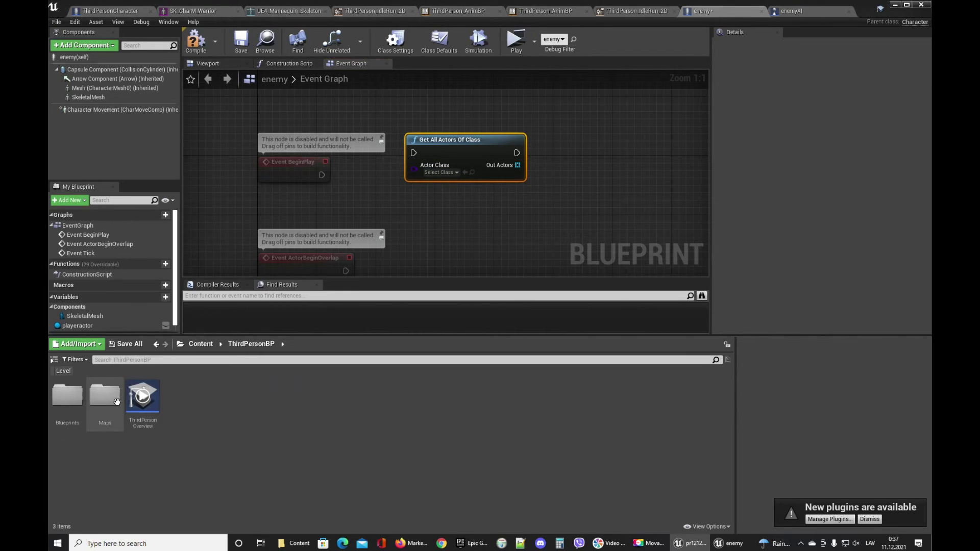
double_click(67, 396)
drag(67, 395, 420, 210)
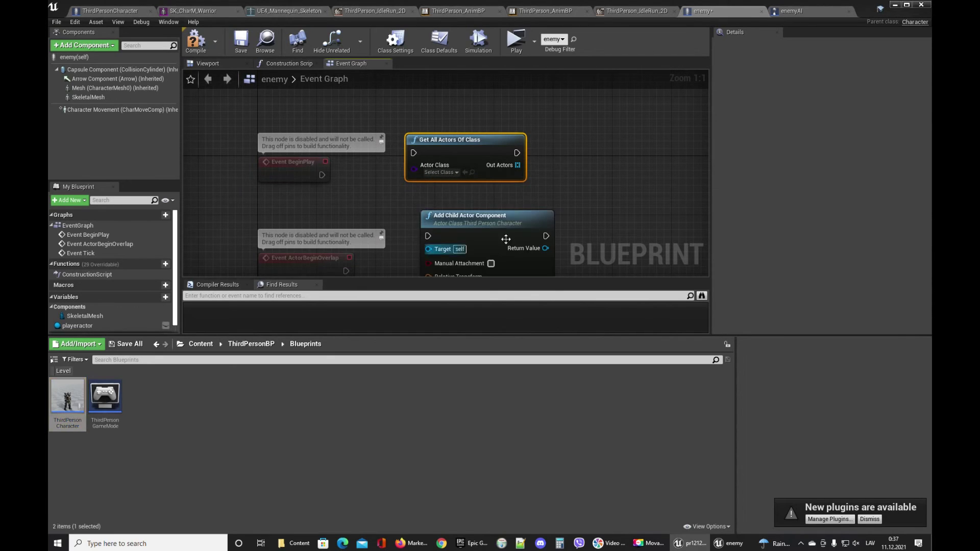
key(Delete)
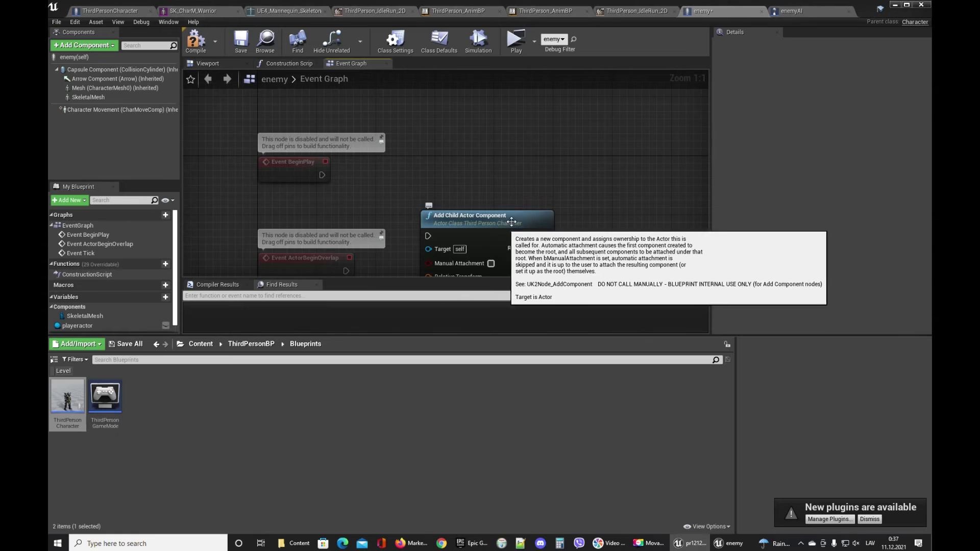
click(490, 168)
key(ctrl+z)
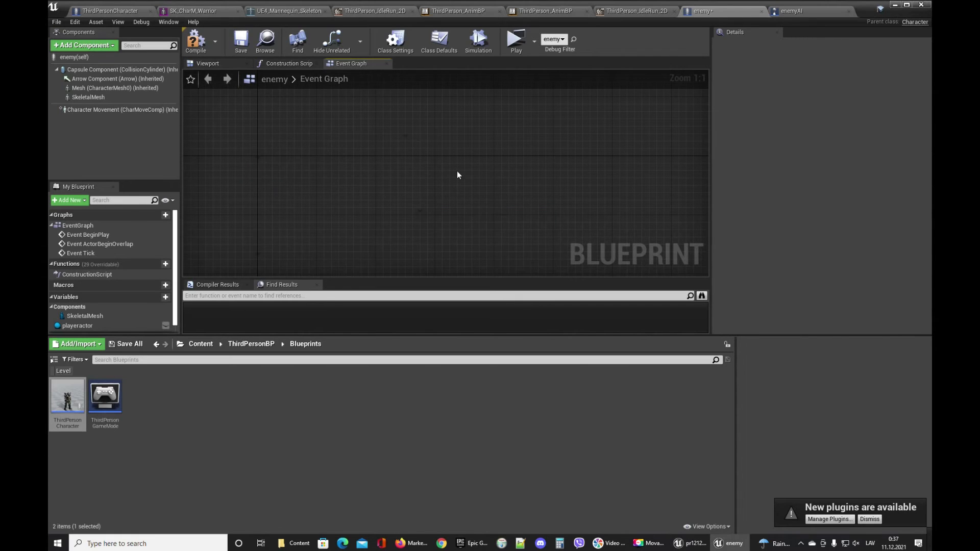
key(ctrl+z)
scroll(402, 190, down, 4)
- Set Get All Actors Of Class to Third Person Character, then save and compile
scroll(412, 190, up, 4)
right_drag(442, 178, 439, 180)
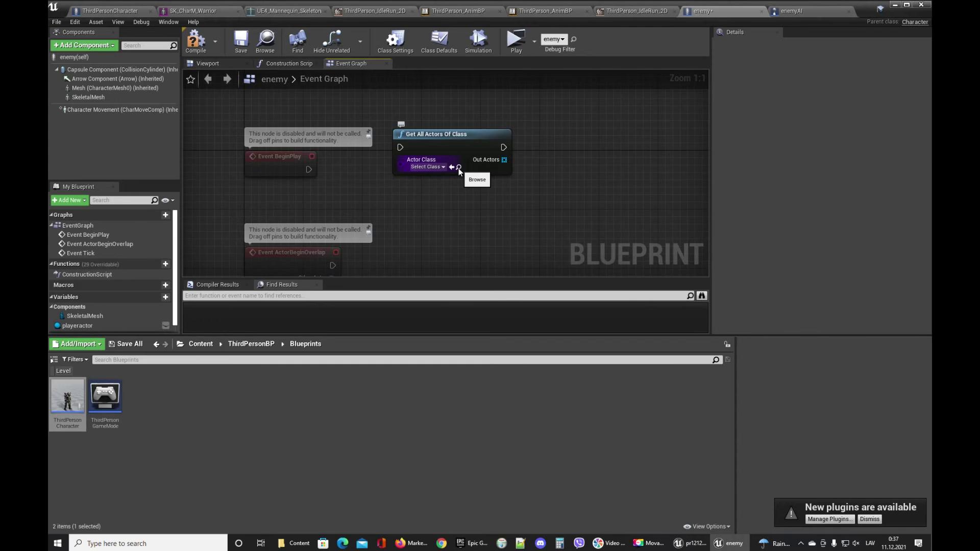
click(444, 168)
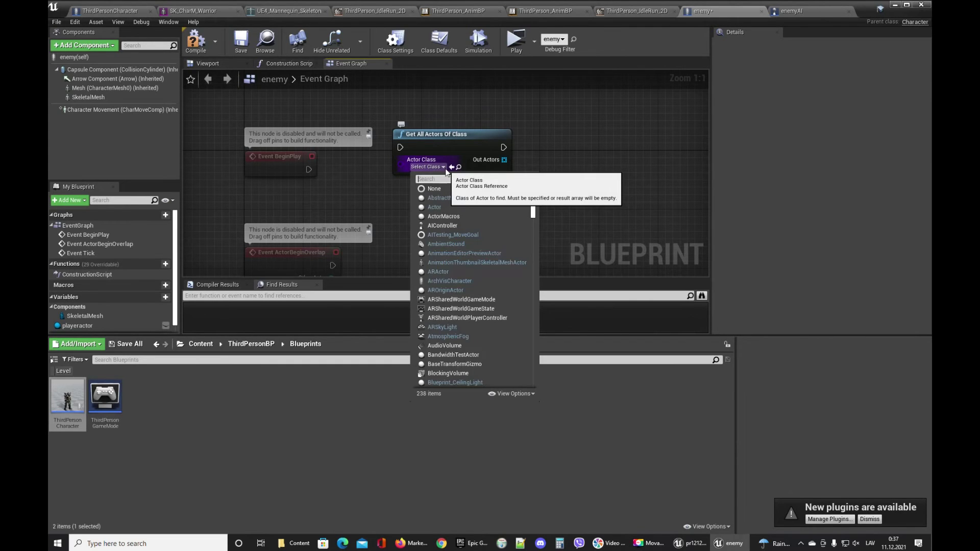
text(third)
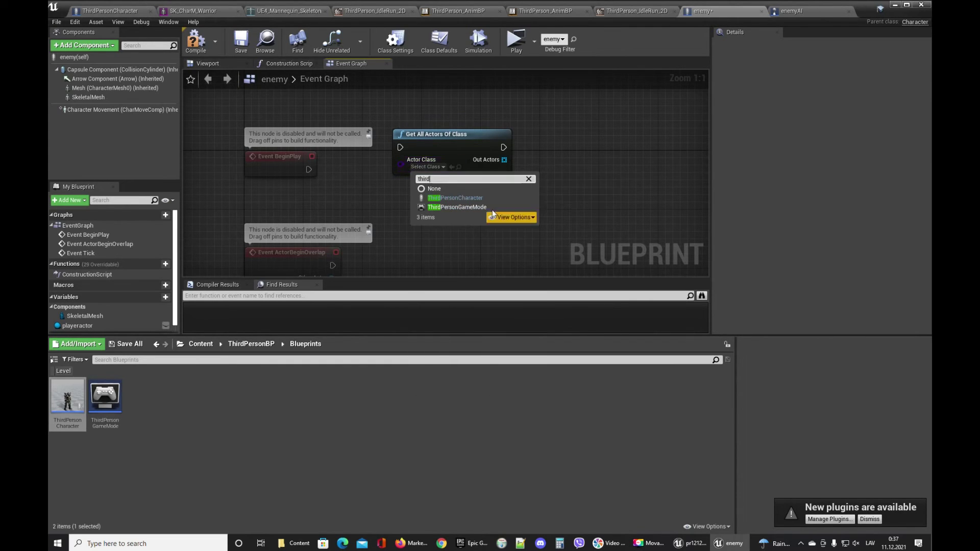
click(483, 197)
click(241, 44)
click(196, 44)
- Wire BeginPlay into Get All Actors and add a GET index 0 node from Out Actors
right_drag(440, 147, 415, 146)
drag(258, 154, 372, 149)
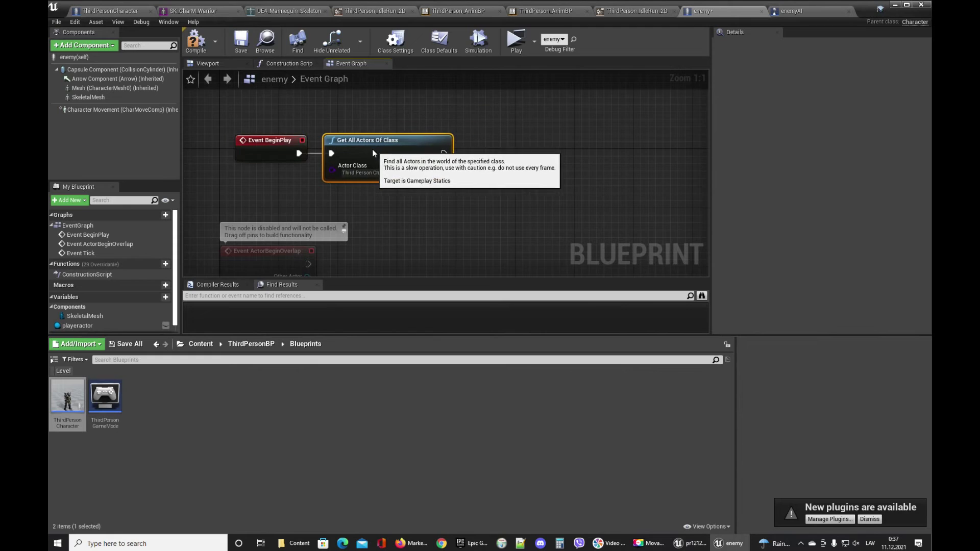
right_drag(372, 149, 291, 155)
drag(363, 171, 418, 195)
text(get)
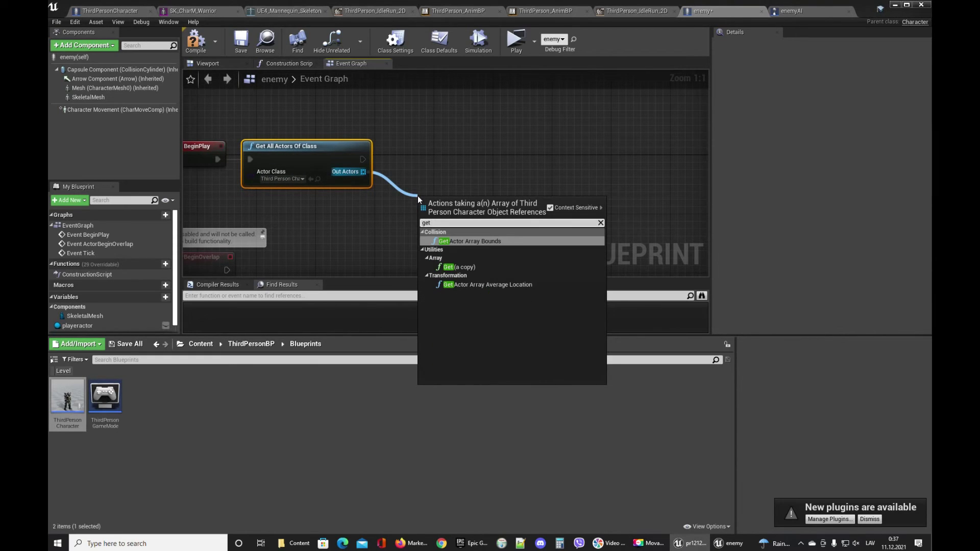
click(458, 267)
drag(425, 190, 417, 168)
click(386, 198)
click(397, 186)
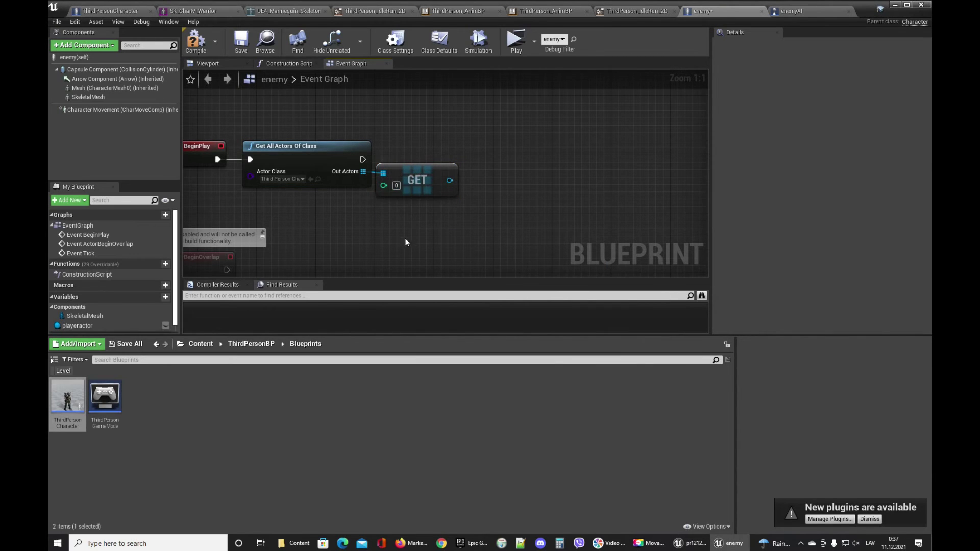
- Set playeractor from the GET result after Get All Actors, then compile
drag(76, 325, 542, 144)
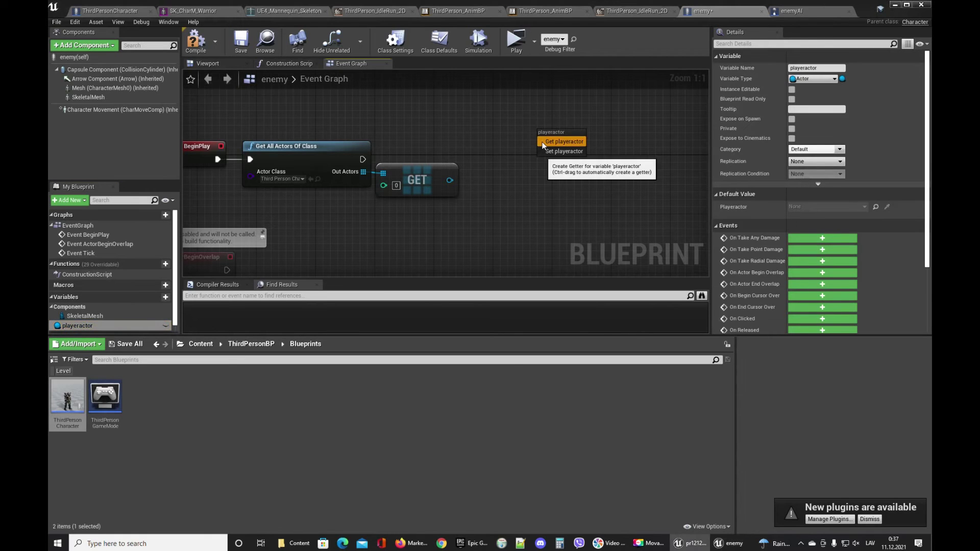
click(544, 151)
drag(449, 180, 541, 151)
drag(362, 159, 504, 155)
click(197, 44)
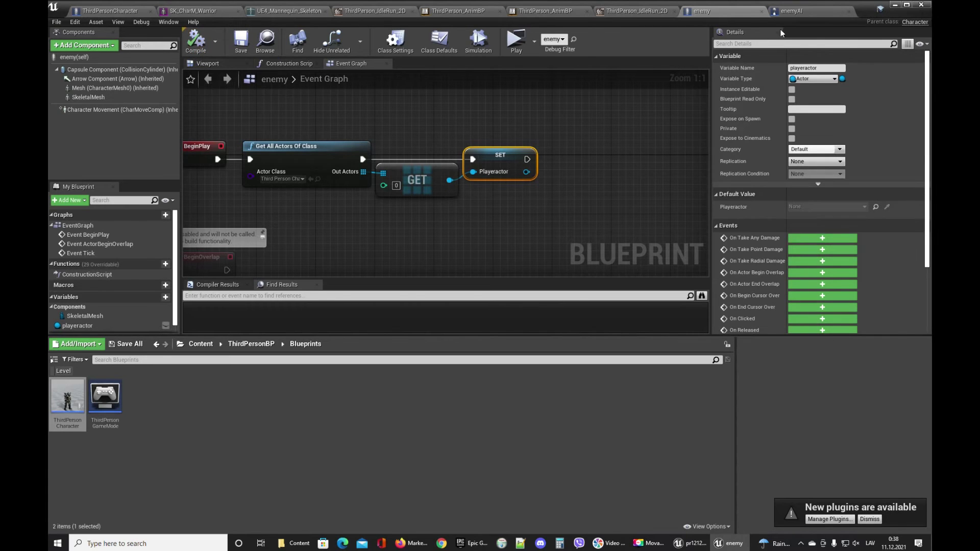
- Add a Get Controlled Pawn node to enemyAI's graph, placed near Event Tick
click(788, 11)
right_click(330, 176)
text(get control)
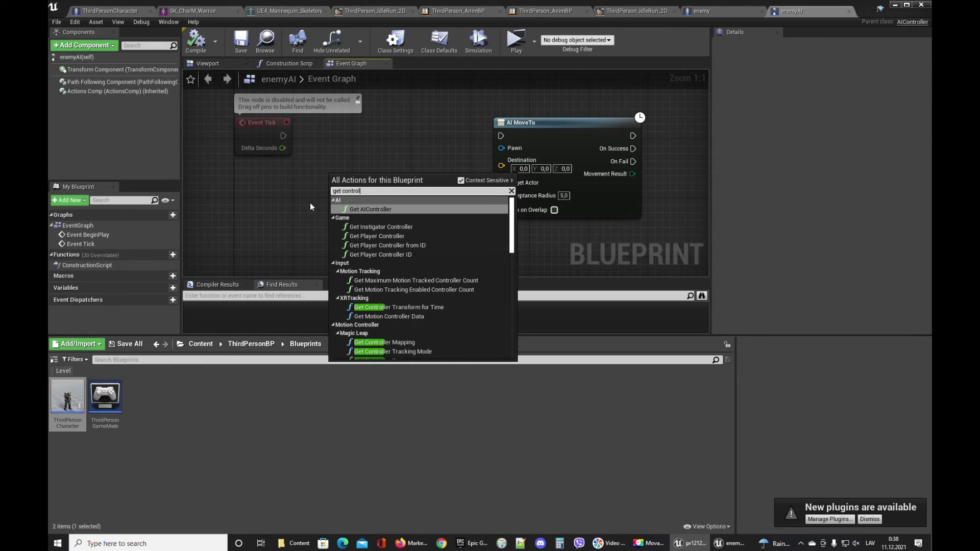
scroll(435, 287, down, 5)
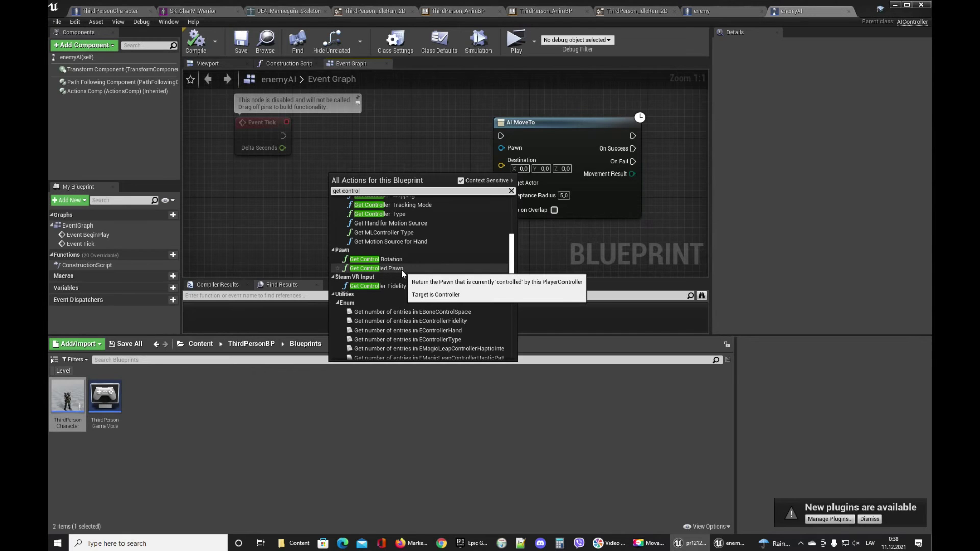
click(401, 269)
drag(372, 183, 366, 107)
right_drag(359, 167, 392, 235)
drag(431, 176, 332, 140)
click(434, 183)
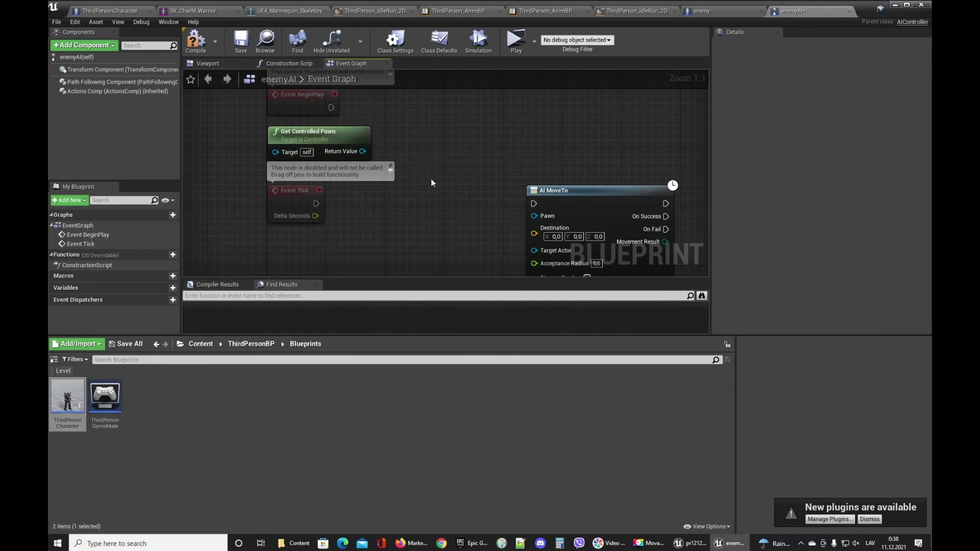
right_drag(434, 182, 391, 141)
- Connect Get Controlled Pawn to AI MoveTo's Pawn and Event Tick's exec to AI MoveTo, then compile and save
drag(320, 111, 497, 187)
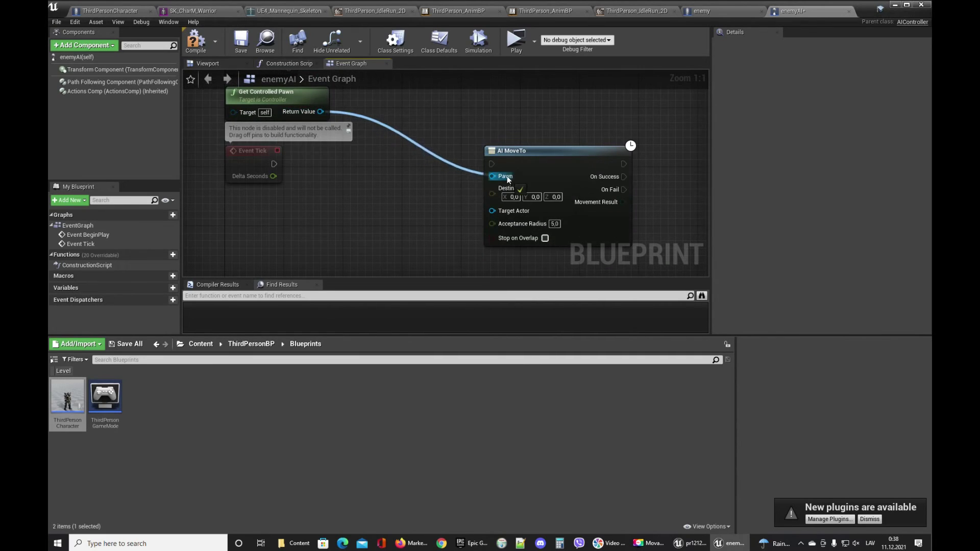
drag(274, 164, 491, 165)
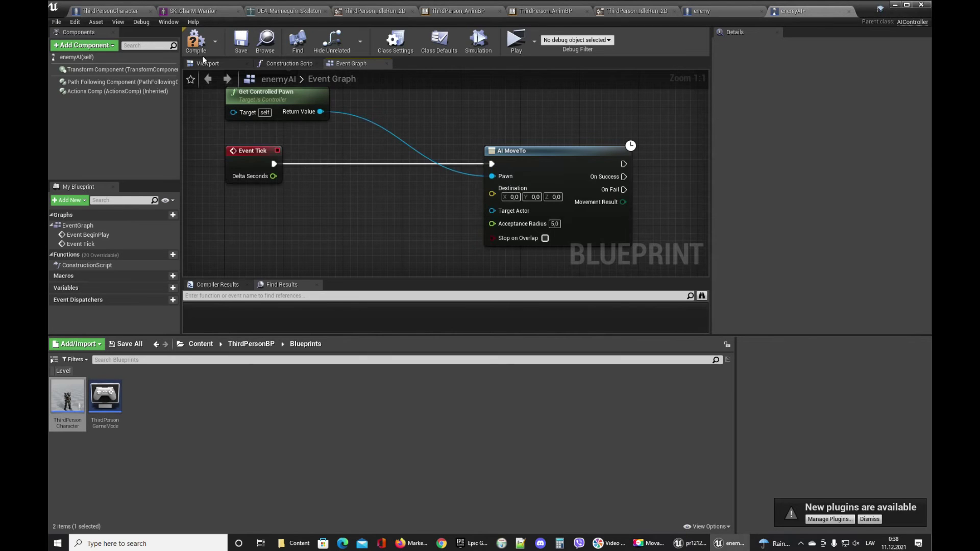
click(241, 41)
drag(296, 101, 354, 190)
drag(524, 173, 448, 171)
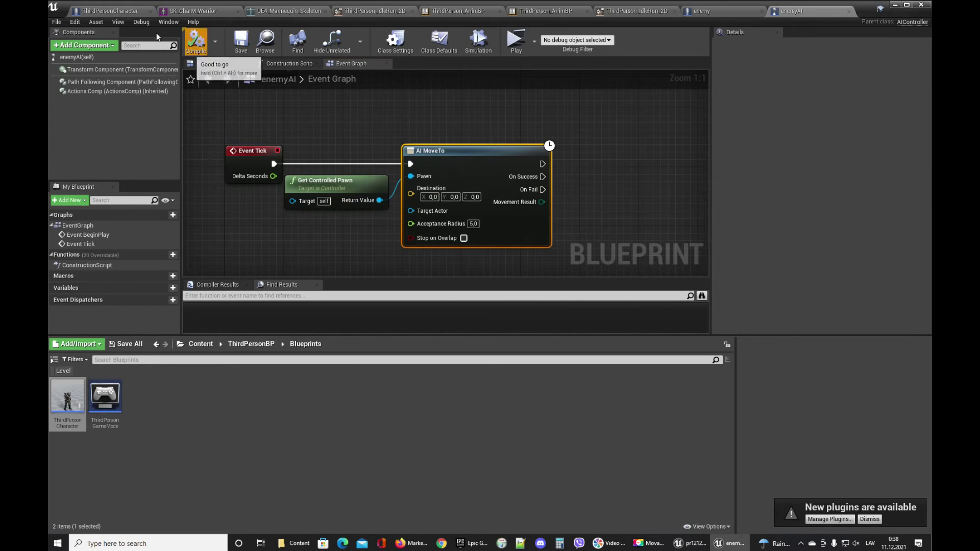
click(59, 24)
click(76, 76)
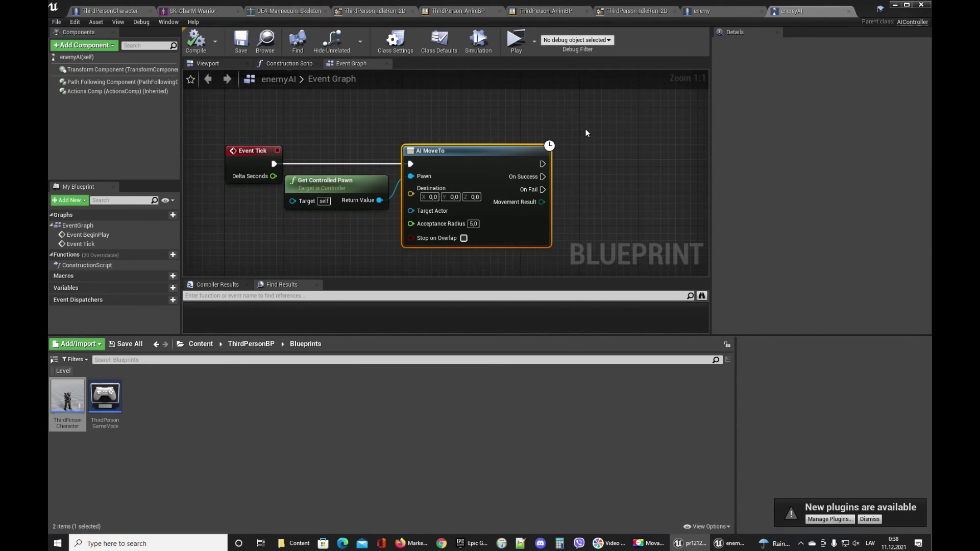
click(895, 4)
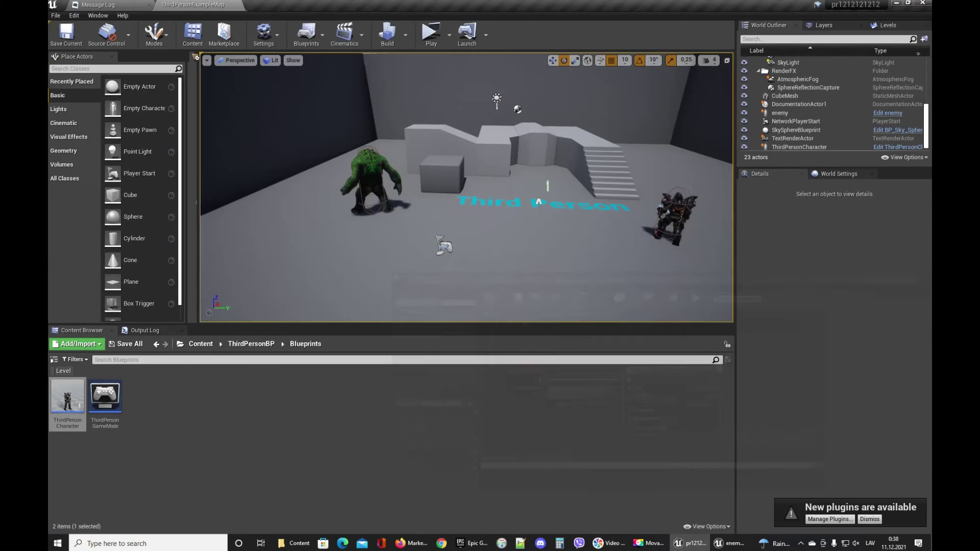
- Place a Nav Mesh Bounds Volume from the Place Actors 'bound' search into the level
right_drag(467, 187, 476, 206)
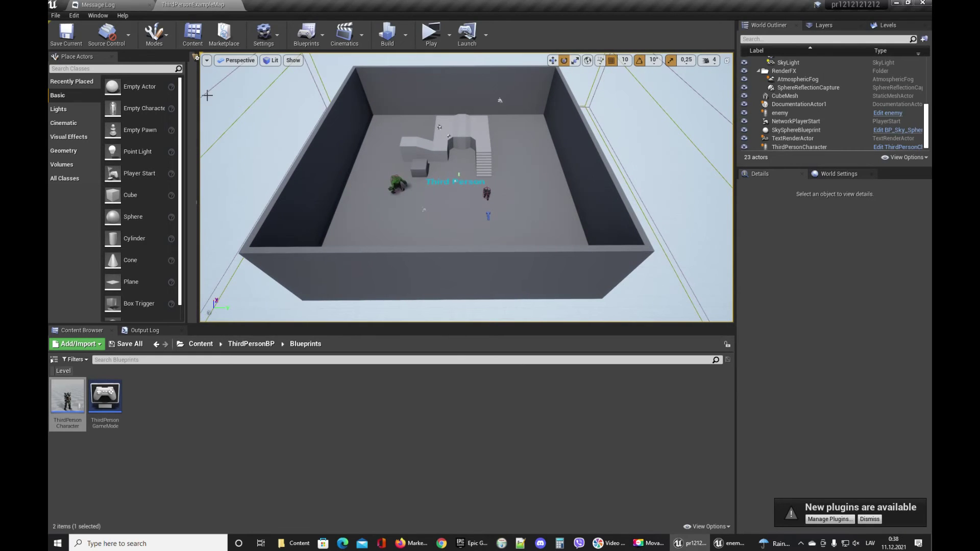
click(149, 65)
text(na)
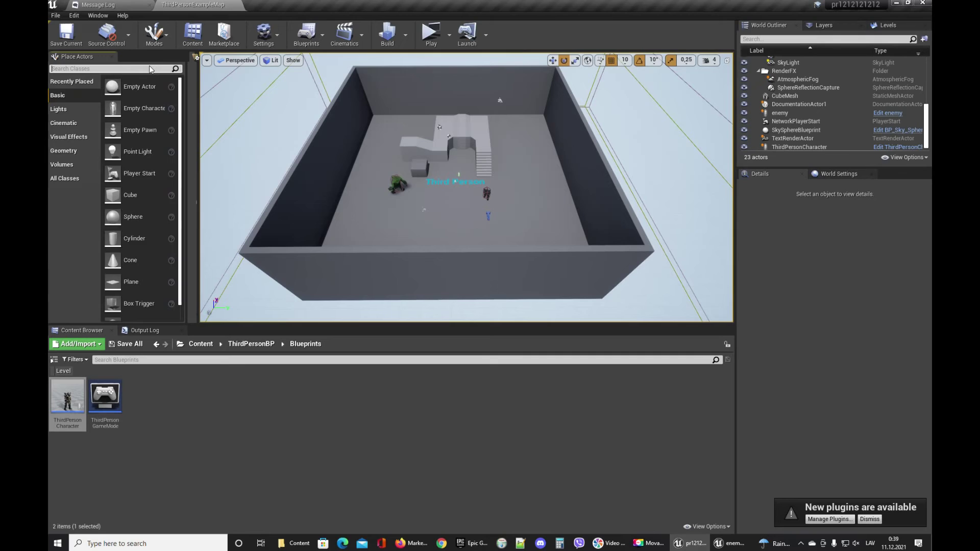
text(vi)
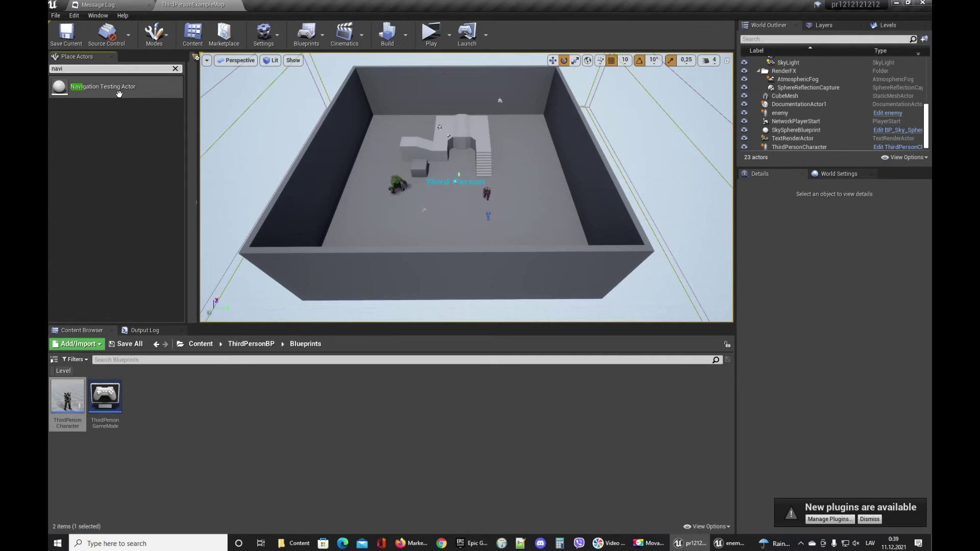
click(79, 69)
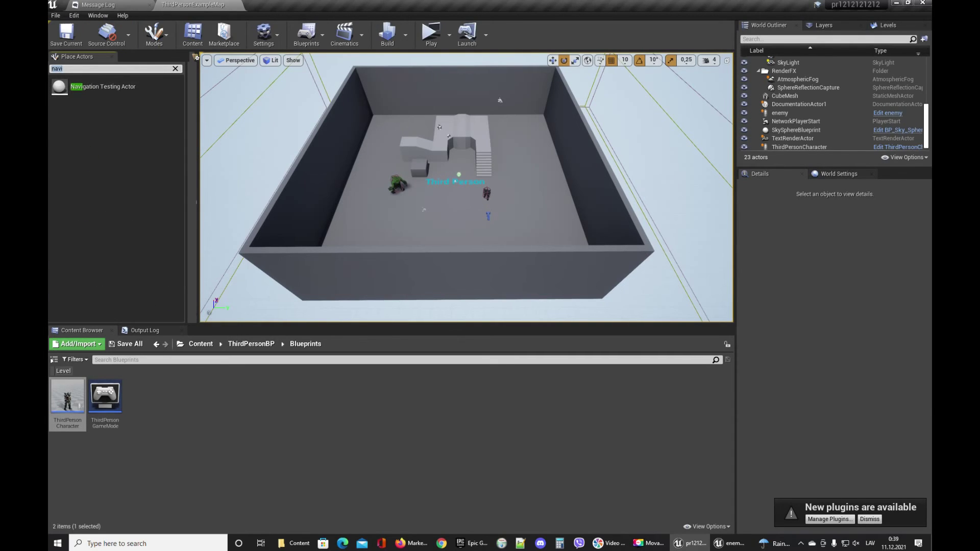
text(bound)
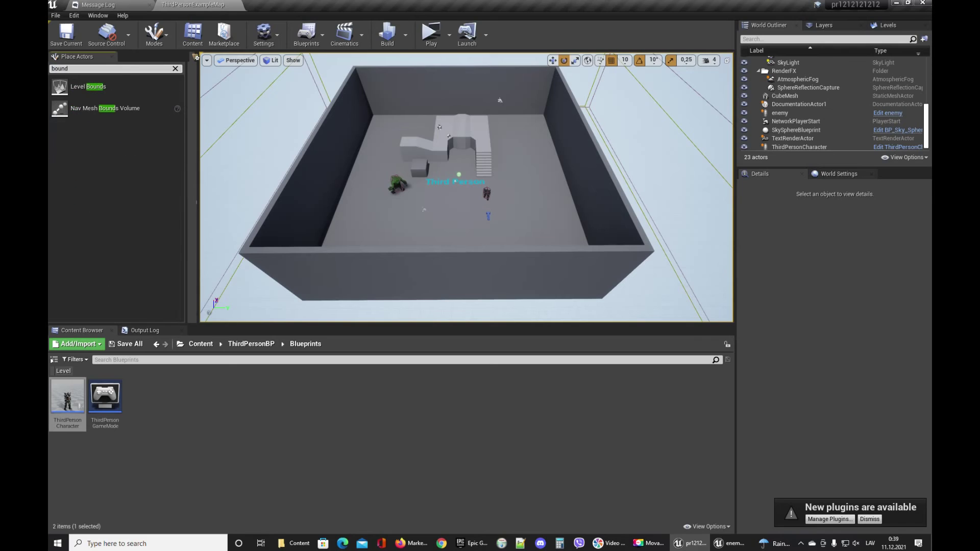
drag(105, 108, 456, 169)
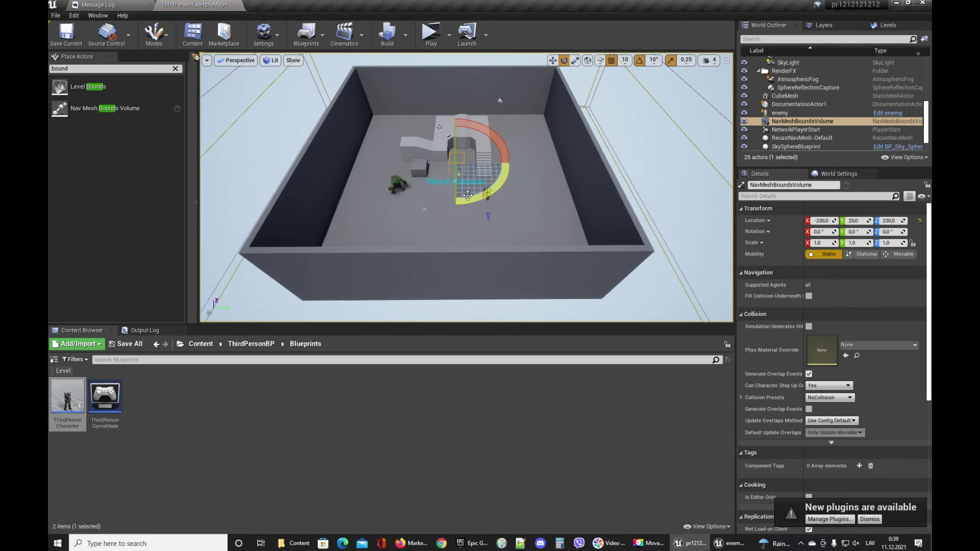
- Switch to the move gizmo and turn on Show > Navigation in the viewport
right_drag(485, 190, 350, 103)
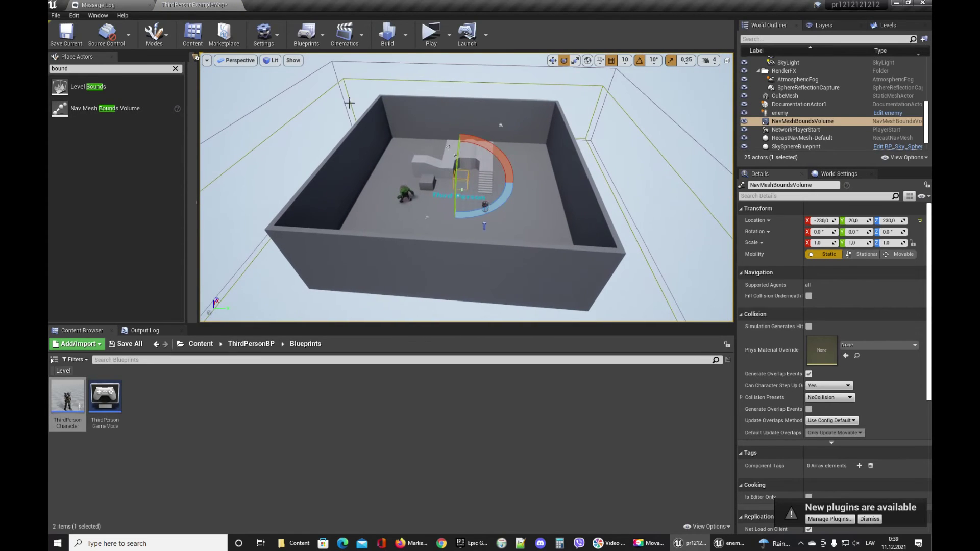
key(w)
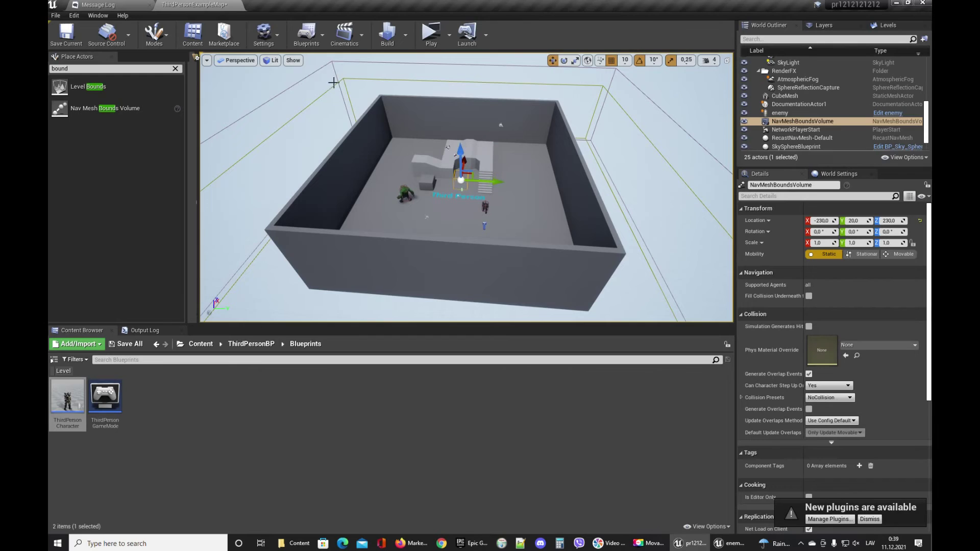
click(293, 61)
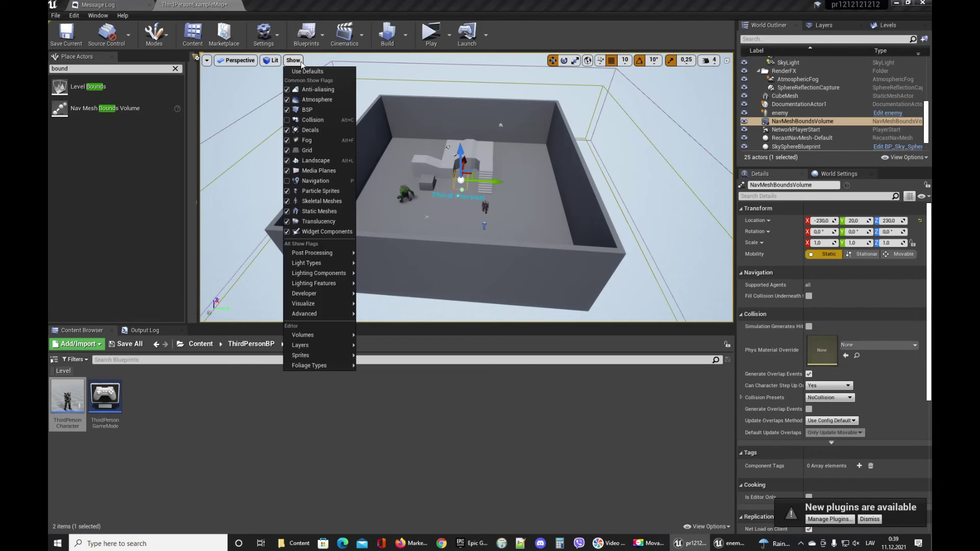
click(325, 181)
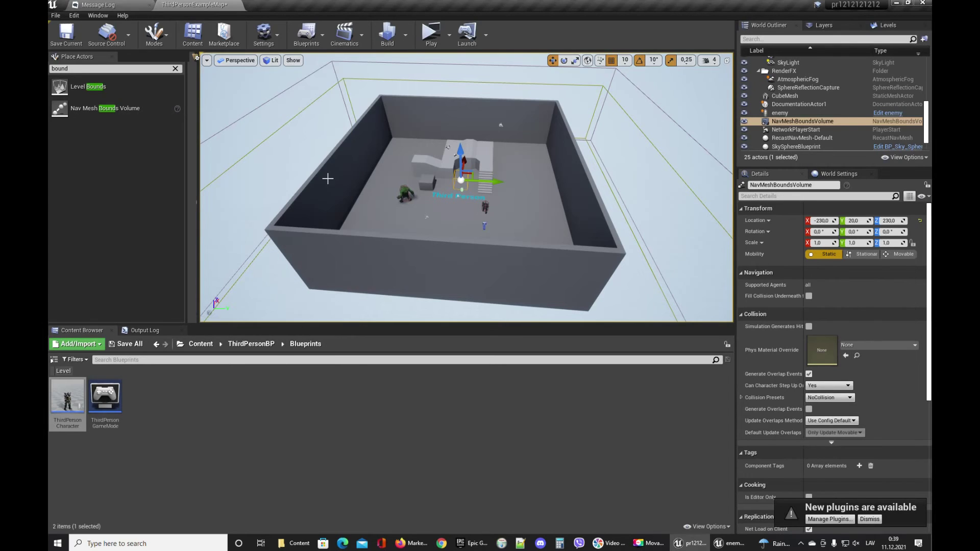
click(293, 60)
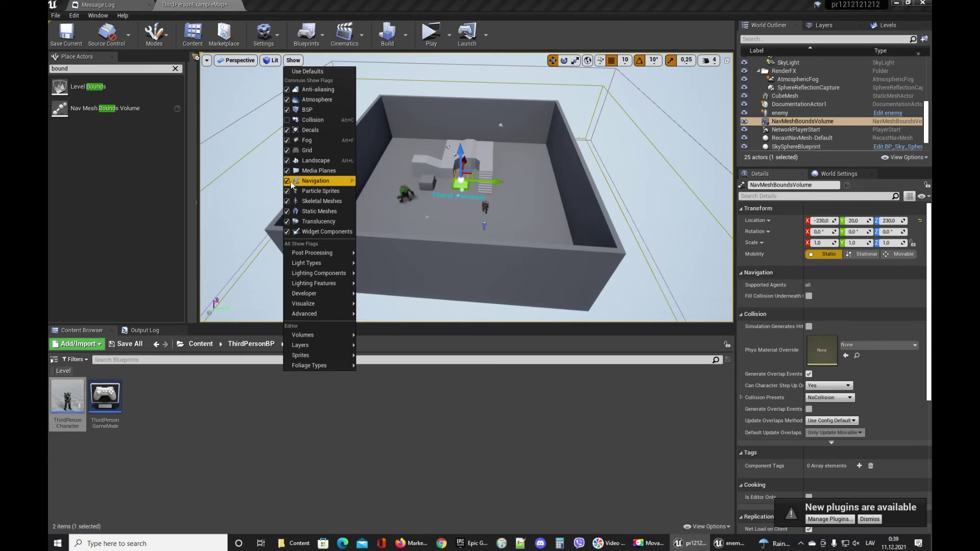
click(561, 109)
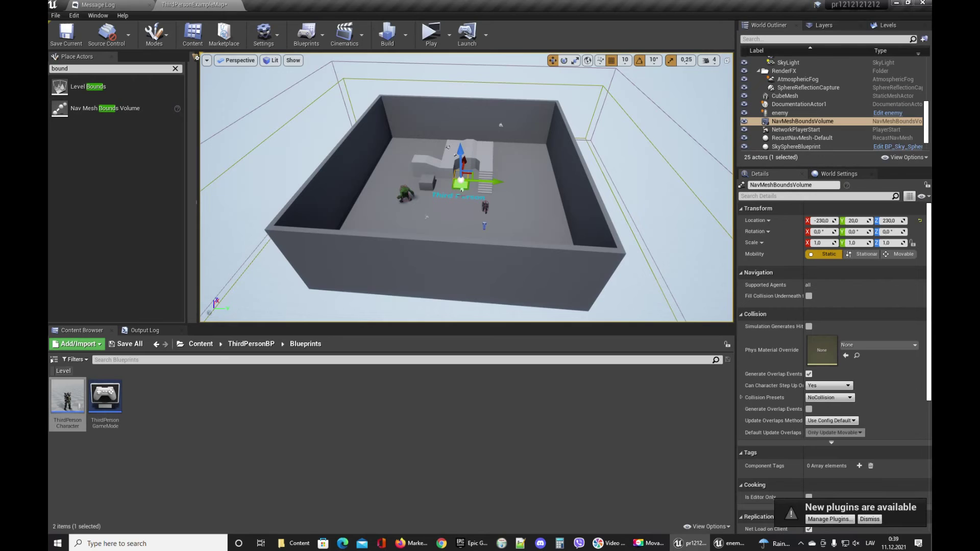
- Scale the Nav Mesh Bounds Volume to 14.15, 15.94, 5.75 so it covers the floor
key(f)
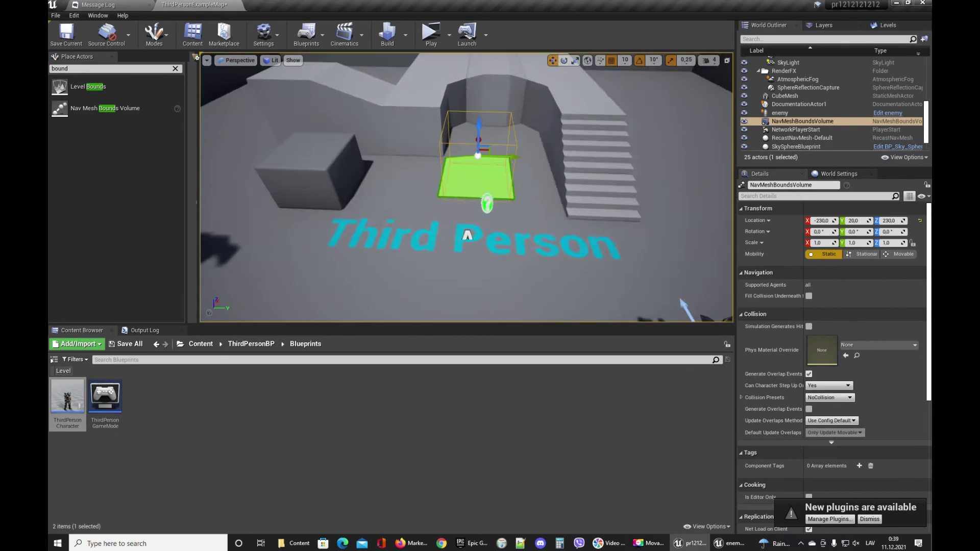
scroll(472, 230, down, 5)
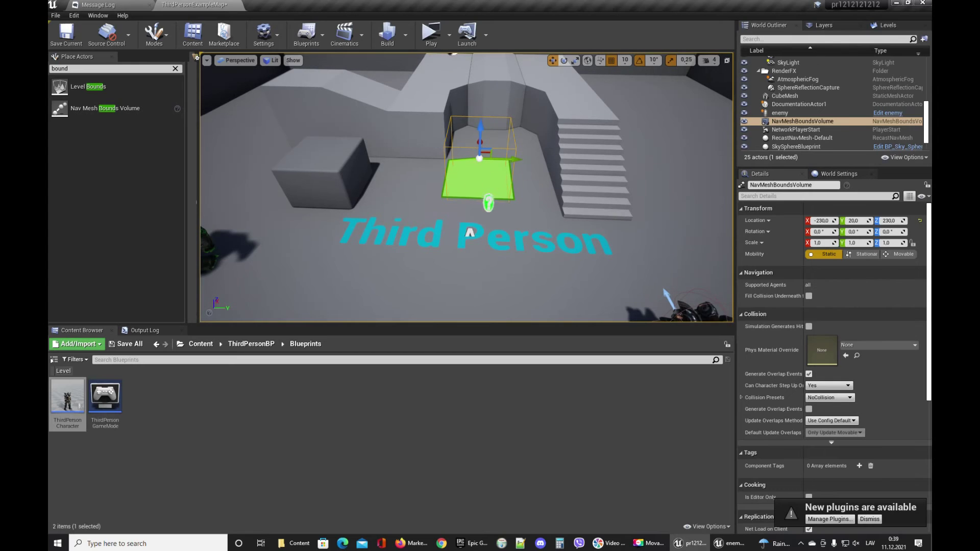
scroll(470, 233, down, 6)
scroll(468, 190, down, 8)
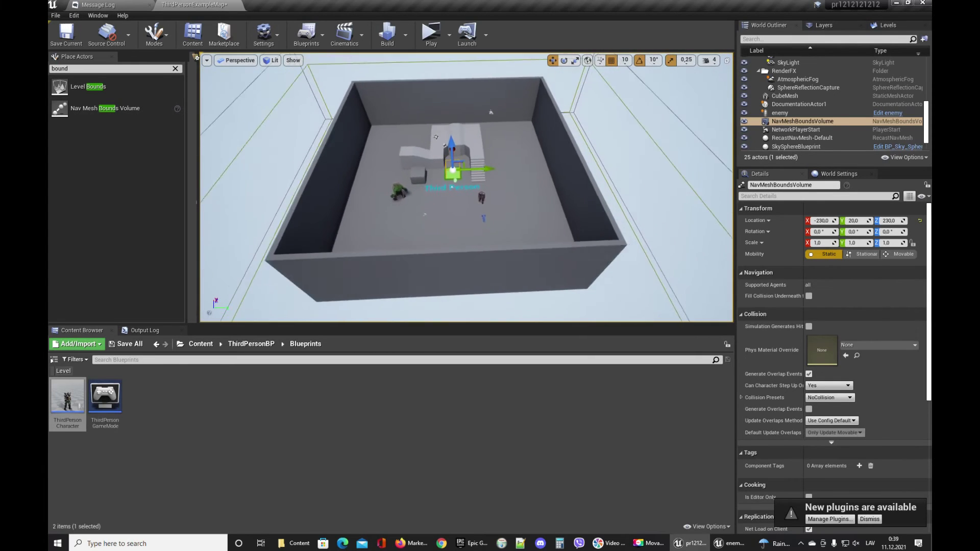
mouse_move(467, 189)
right_down()
mouse_move(449, 190)
mouse_move(472, 191)
right_up()
drag(819, 243, 842, 243)
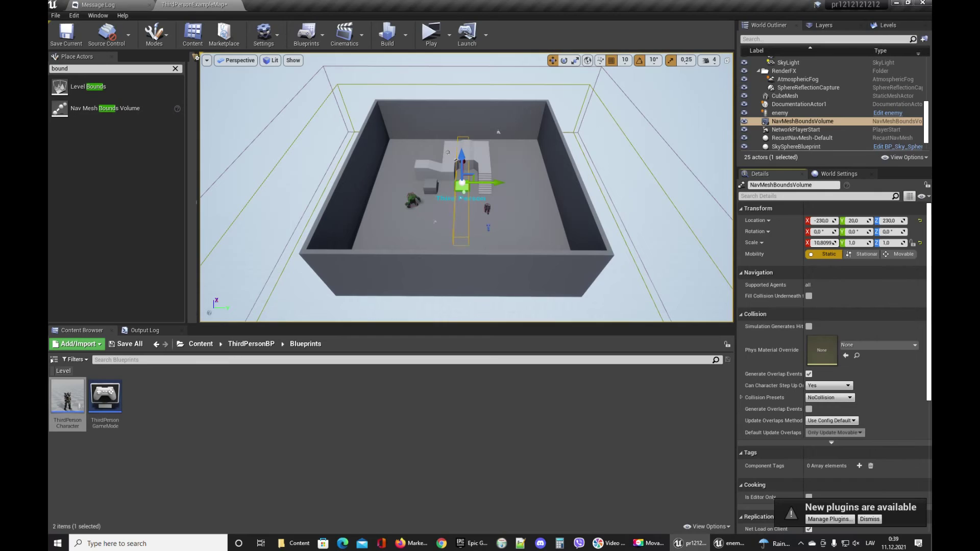
drag(852, 243, 879, 243)
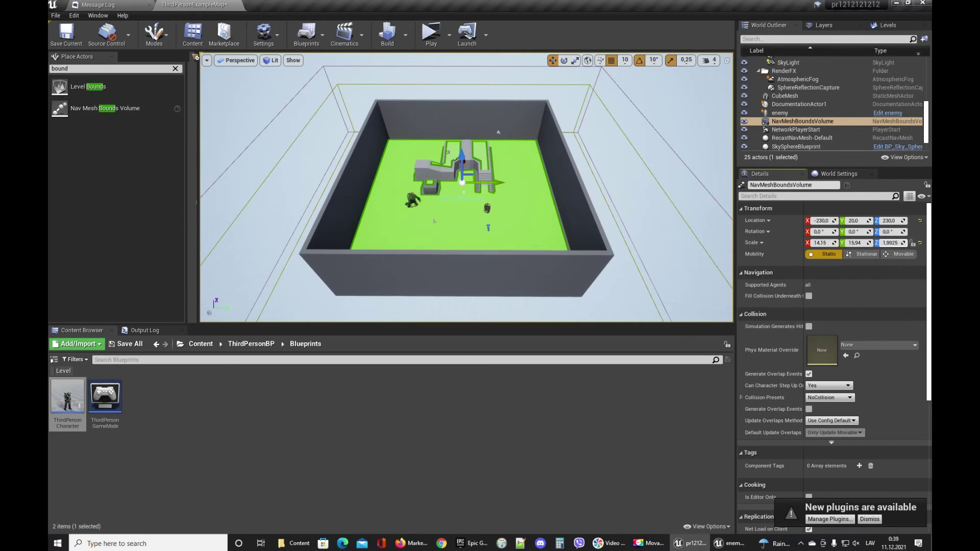
drag(890, 243, 893, 243)
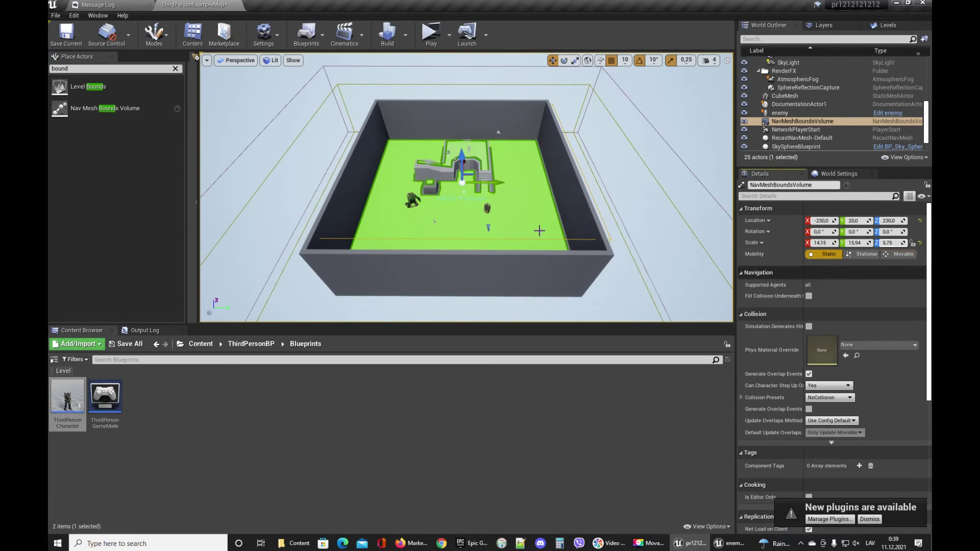
- Fly the viewport back until the whole green nav-meshed room is visible
mouse_move(507, 207)
right_down()
mouse_move(507, 220)
mouse_move(511, 206)
mouse_move(531, 206)
mouse_move(517, 207)
right_up()
key(w)
key(s)
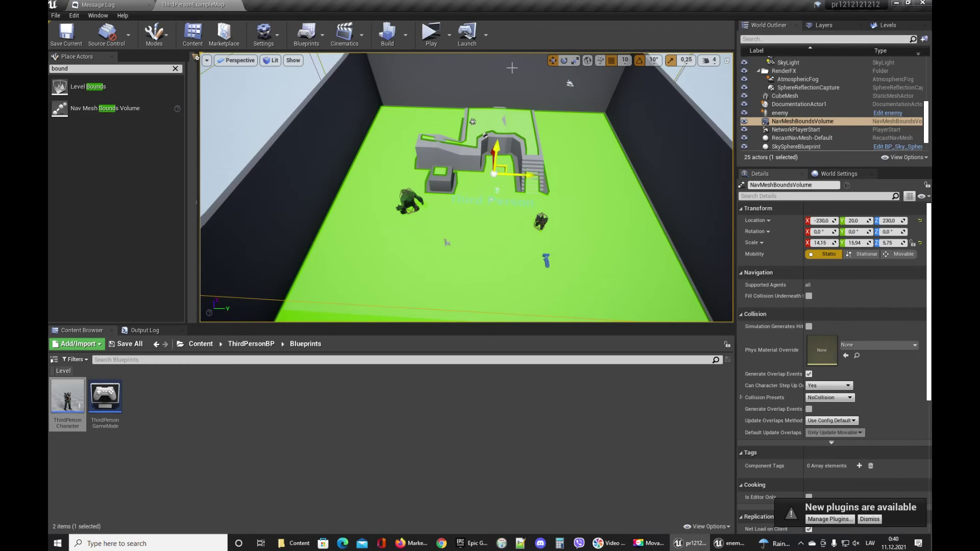
click(431, 35)
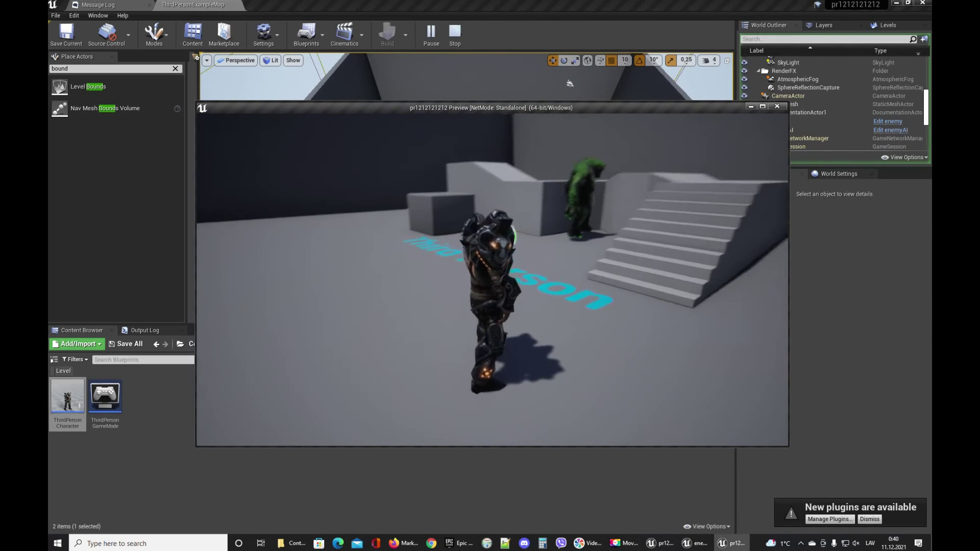
key(w)
key(w)
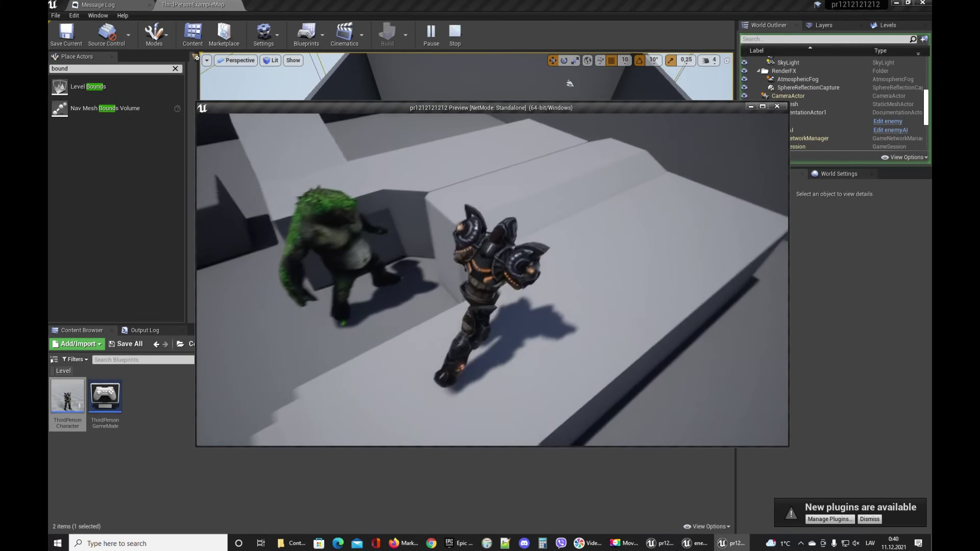
key(w)
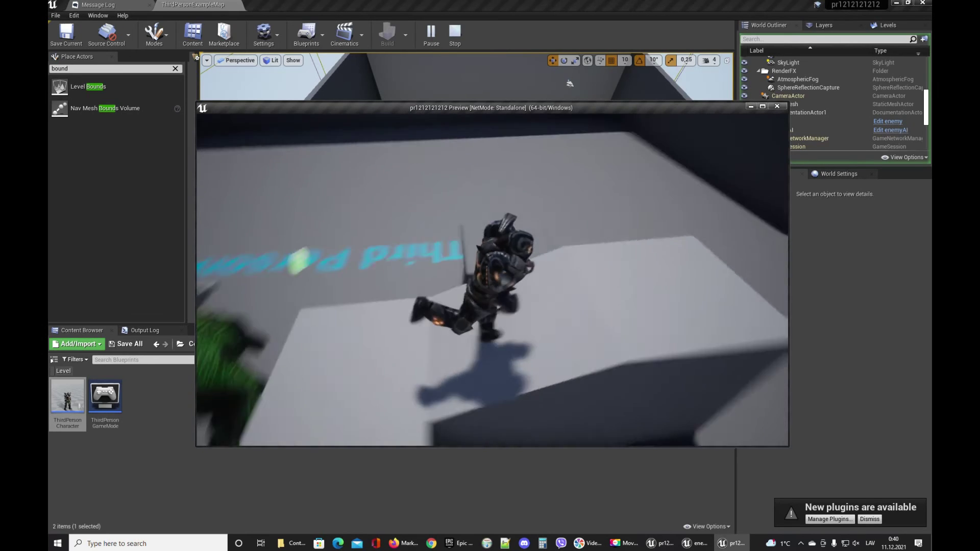
key(w)
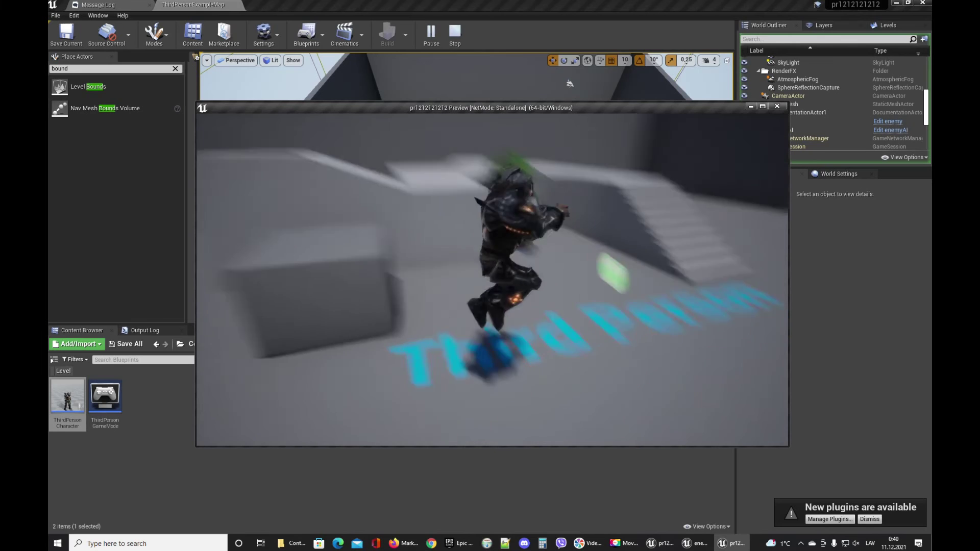
key(w)
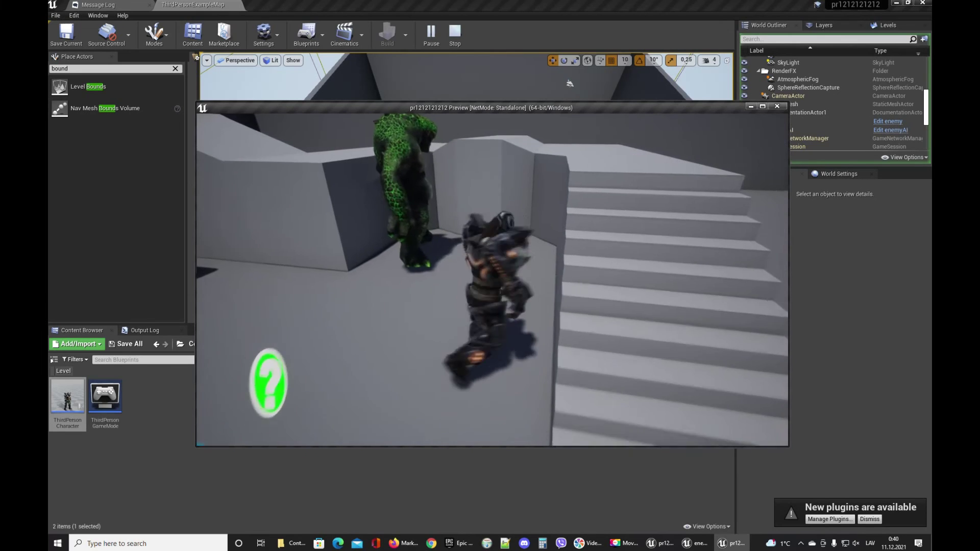
key(w)
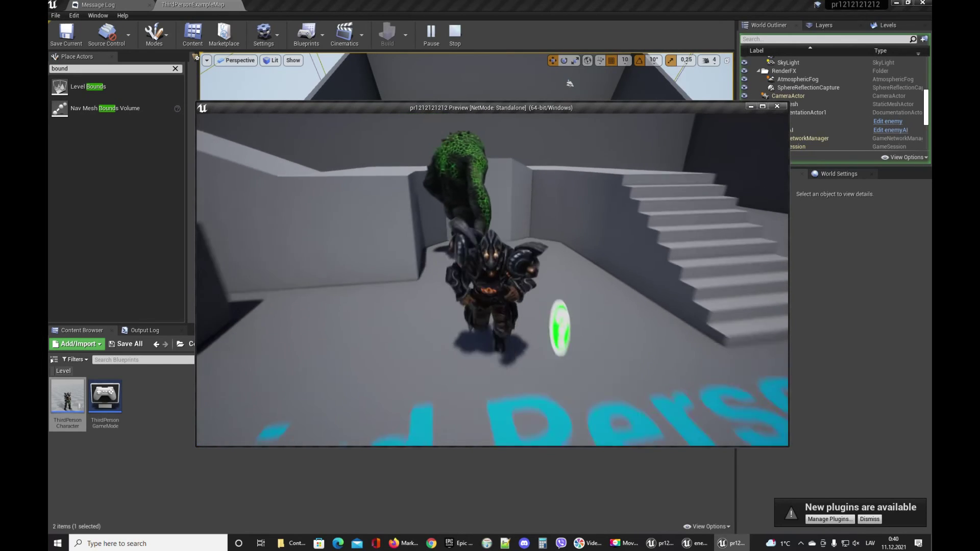
key(Escape)
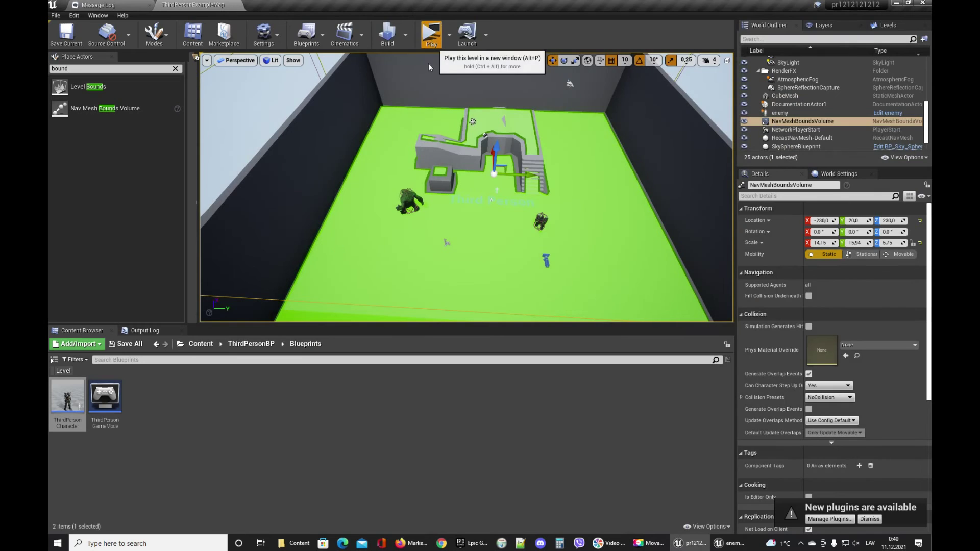
click(432, 36)
key(w)
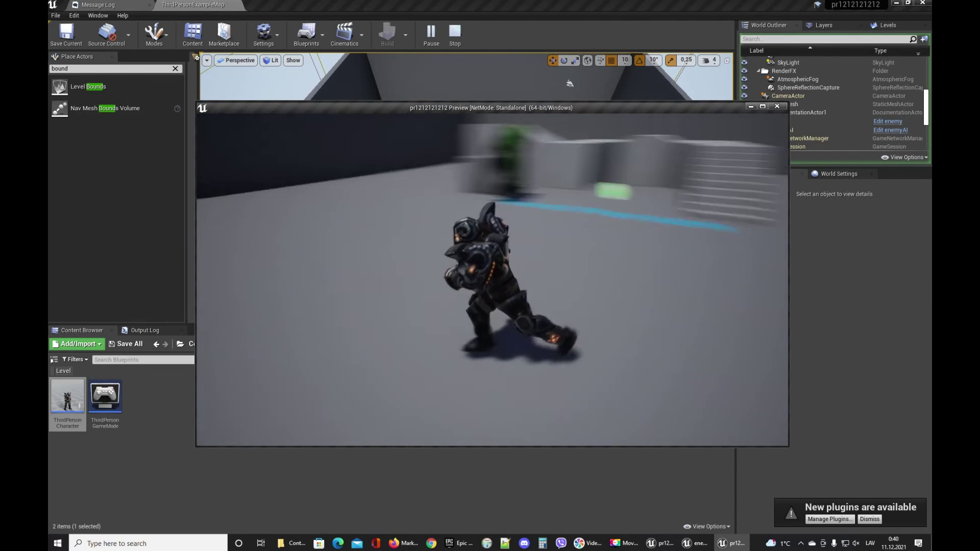
key(w)
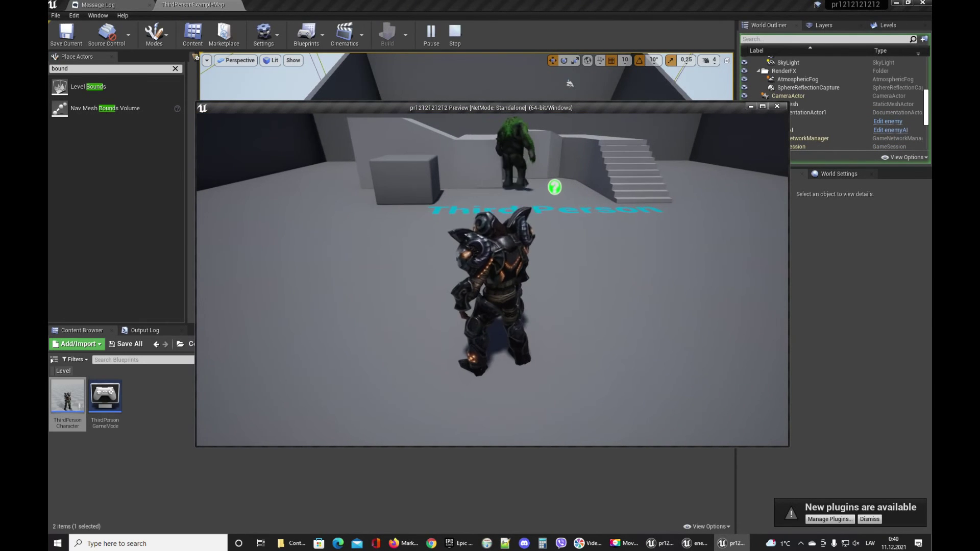
key(Escape)
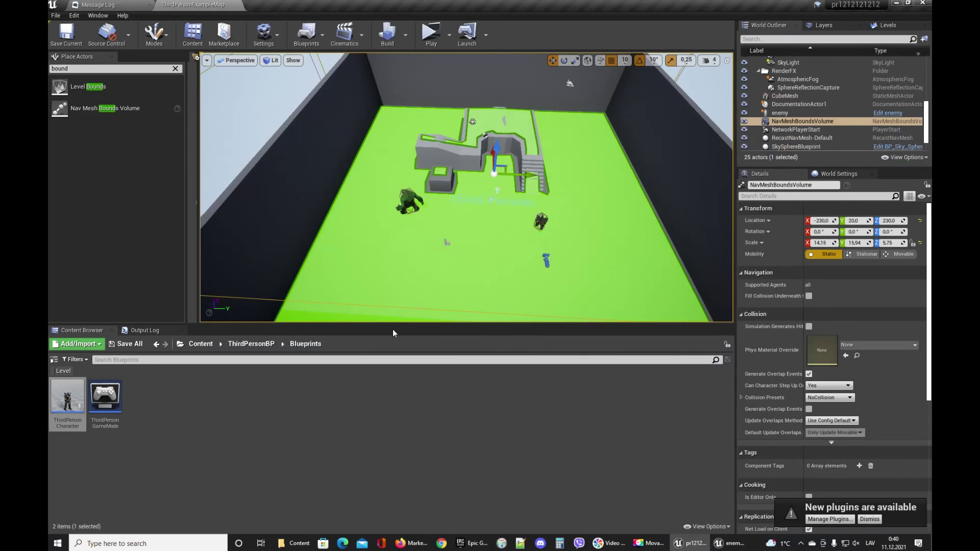
- Review enemyAI's graph and the enemy Blueprint's Get All Actors Of Class setting, unchanged
click(733, 544)
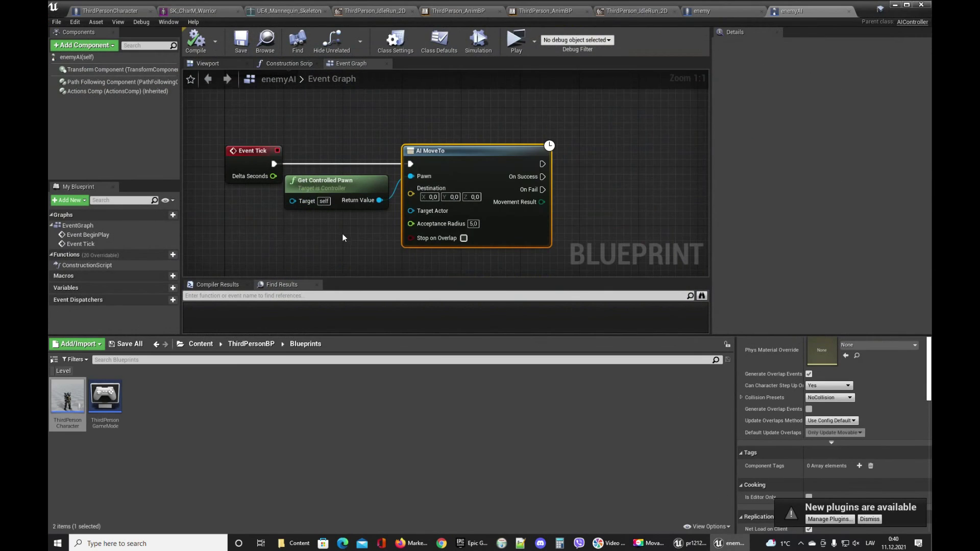
drag(383, 175, 391, 175)
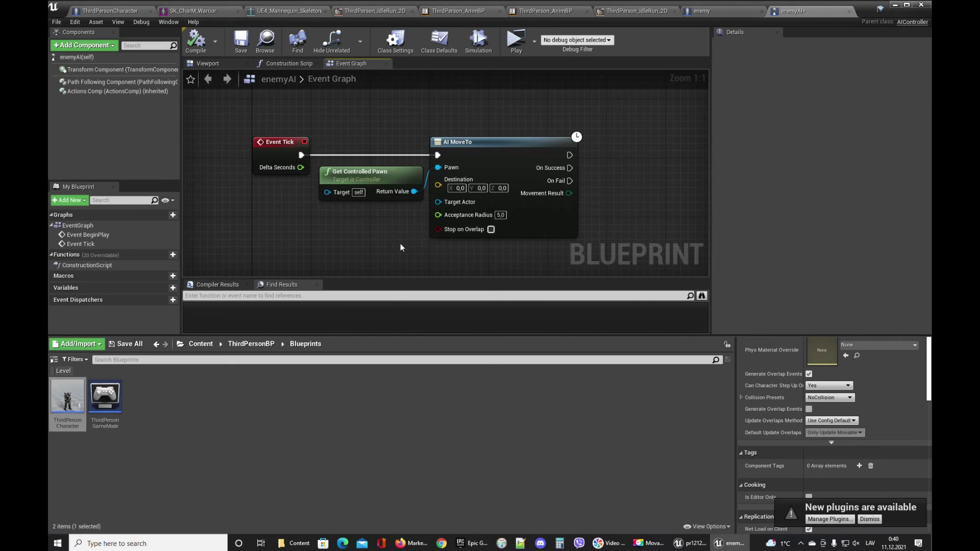
click(131, 11)
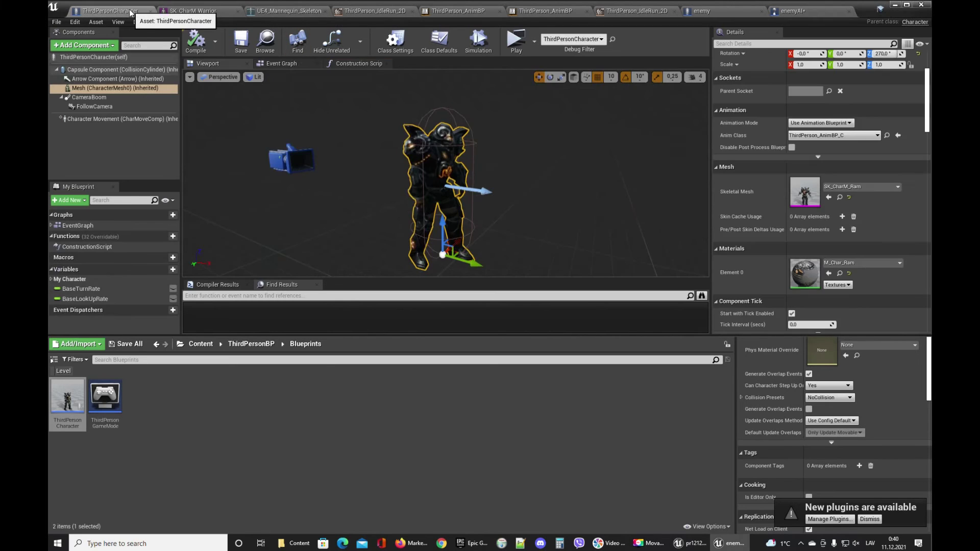
click(725, 11)
right_drag(446, 205, 516, 178)
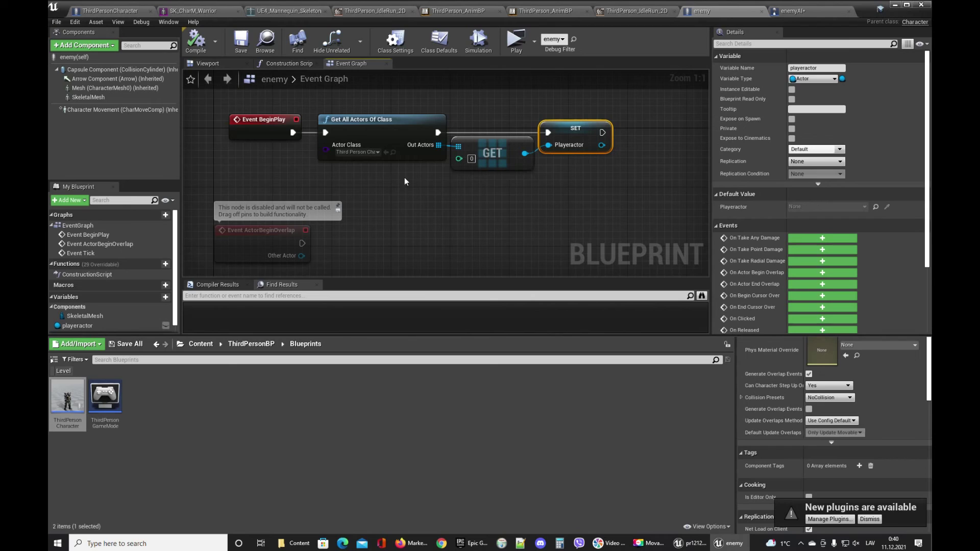
click(357, 152)
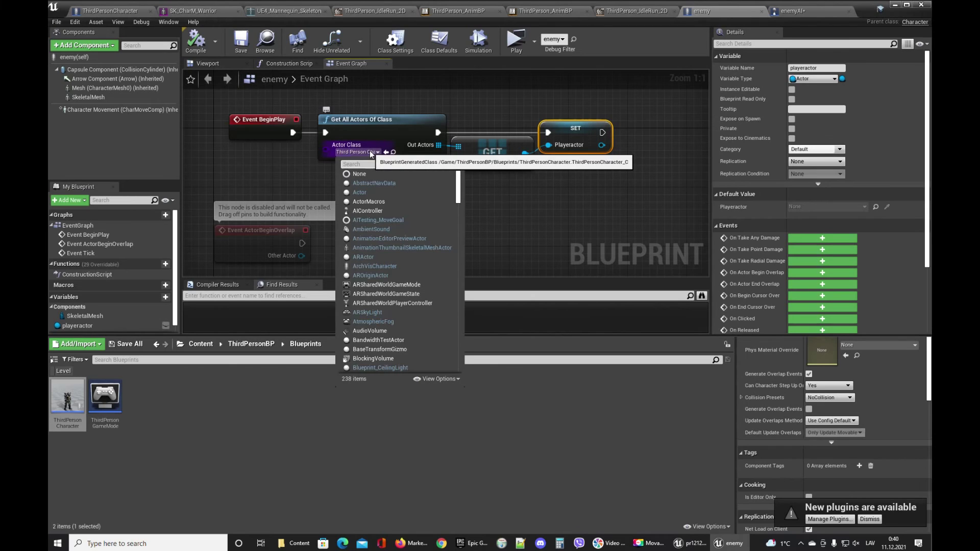
click(491, 200)
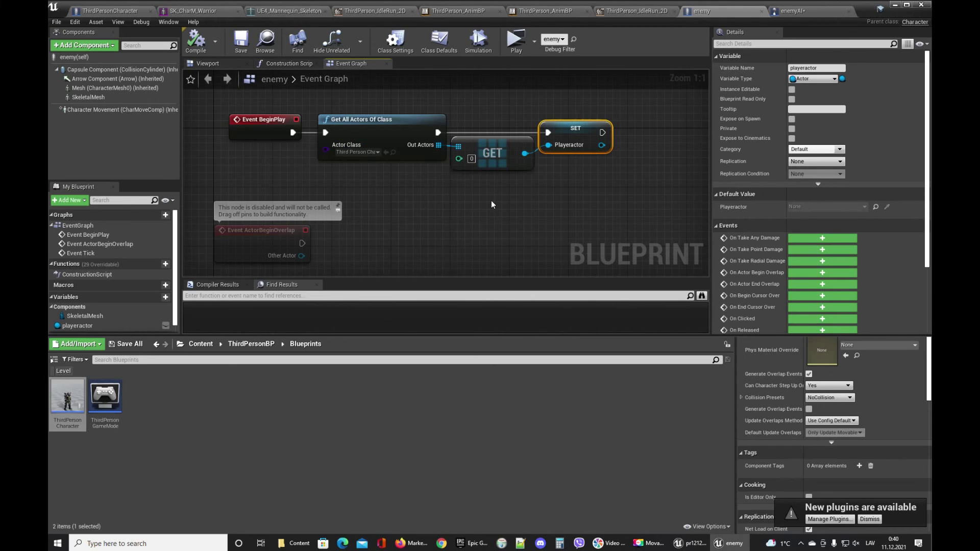
click(427, 185)
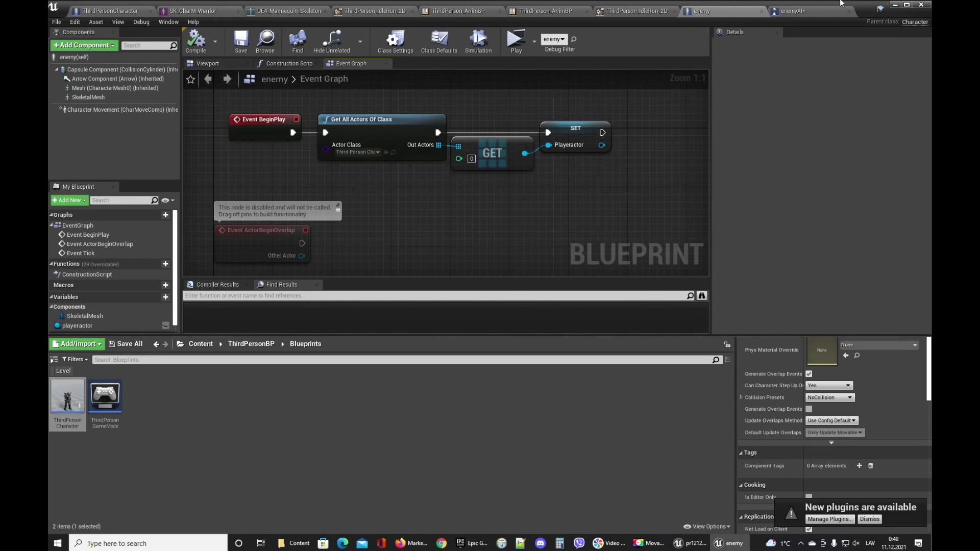
- Back in enemyAI, use File > Save All and show its Class Defaults
click(811, 13)
click(57, 22)
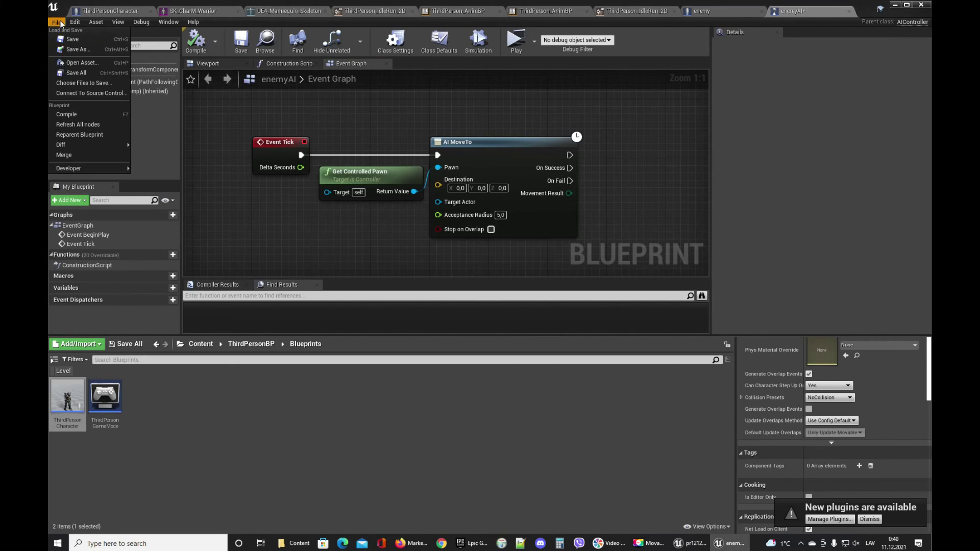
click(72, 73)
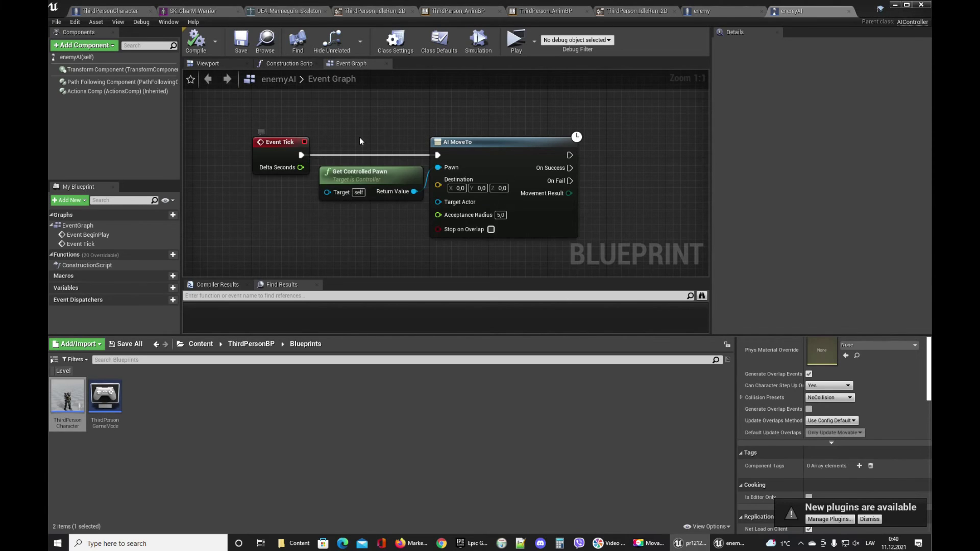
click(449, 44)
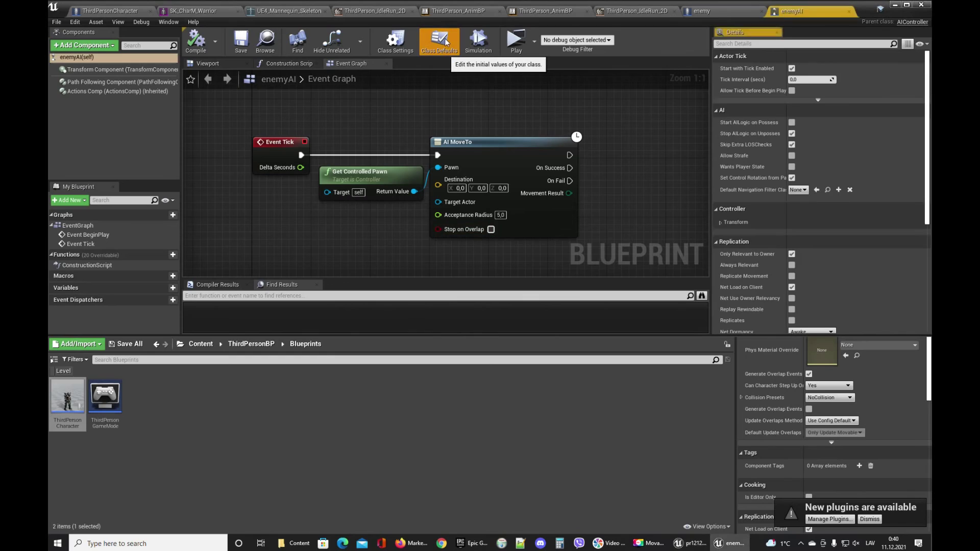
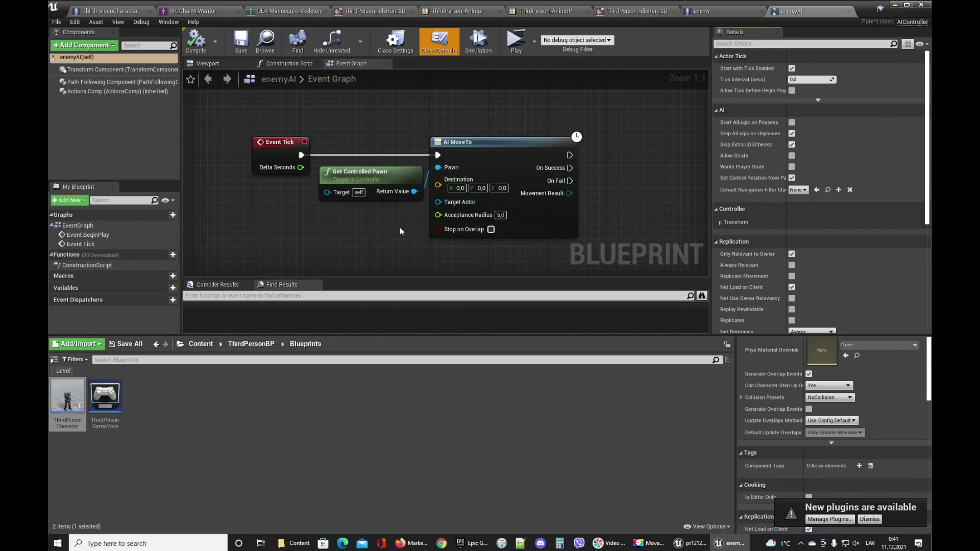
- Add a Get Controlled Pawn node feeding a Cast To enemy node, converted to a pure cast
right_drag(400, 230, 435, 194)
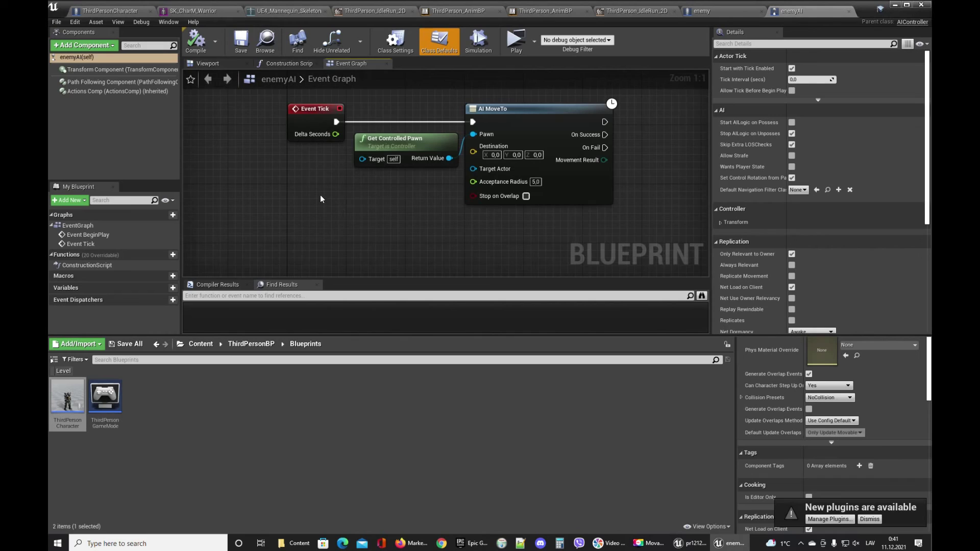
right_click(276, 203)
text(get)
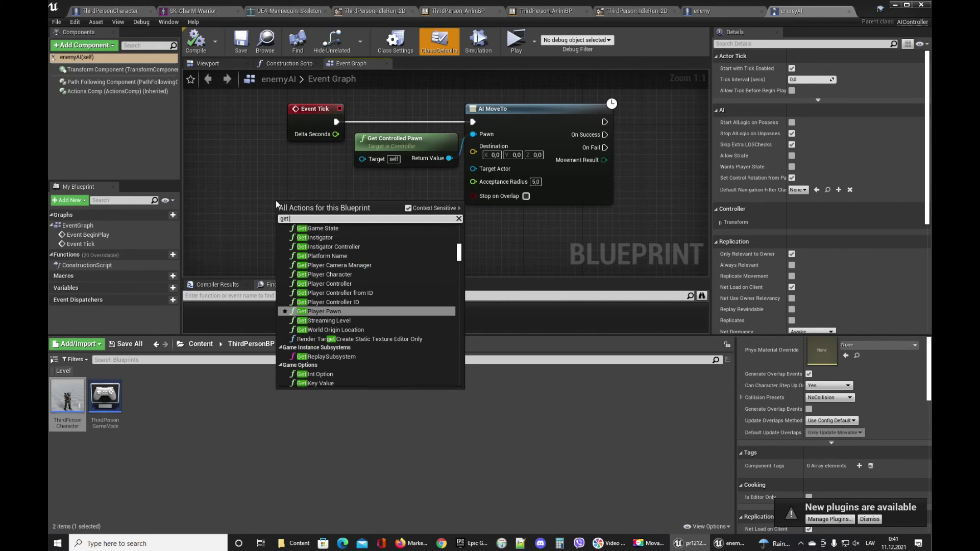
text( control)
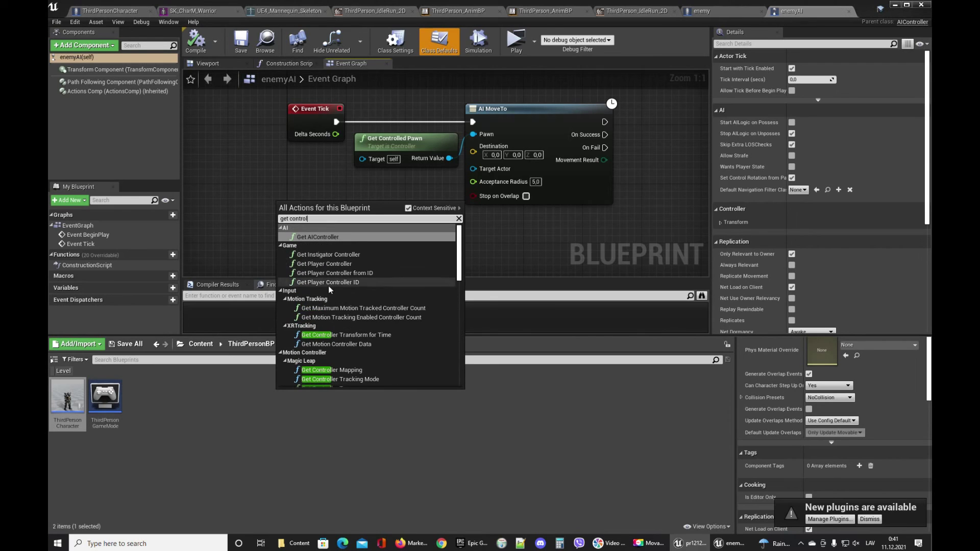
scroll(329, 286, down, 5)
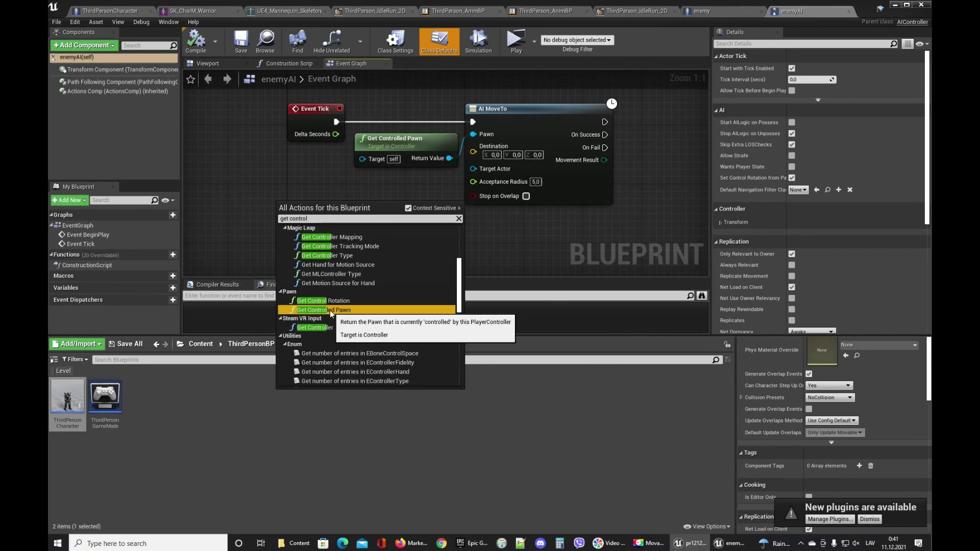
click(330, 310)
drag(345, 245, 346, 245)
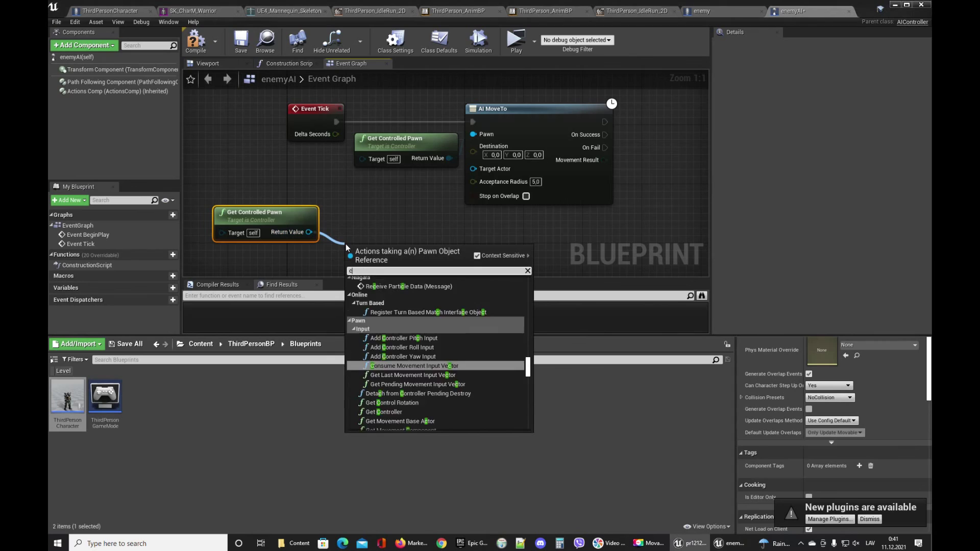
text(cast enemy)
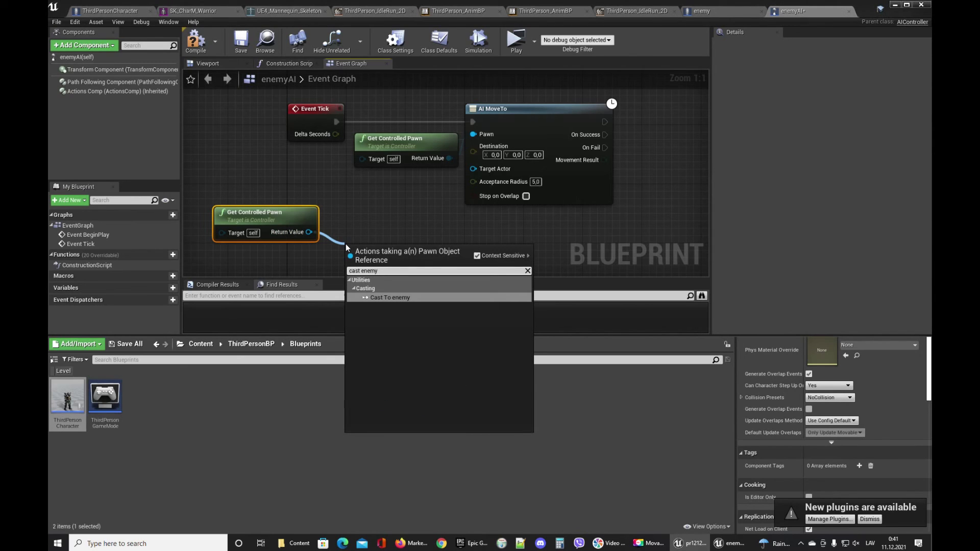
click(390, 298)
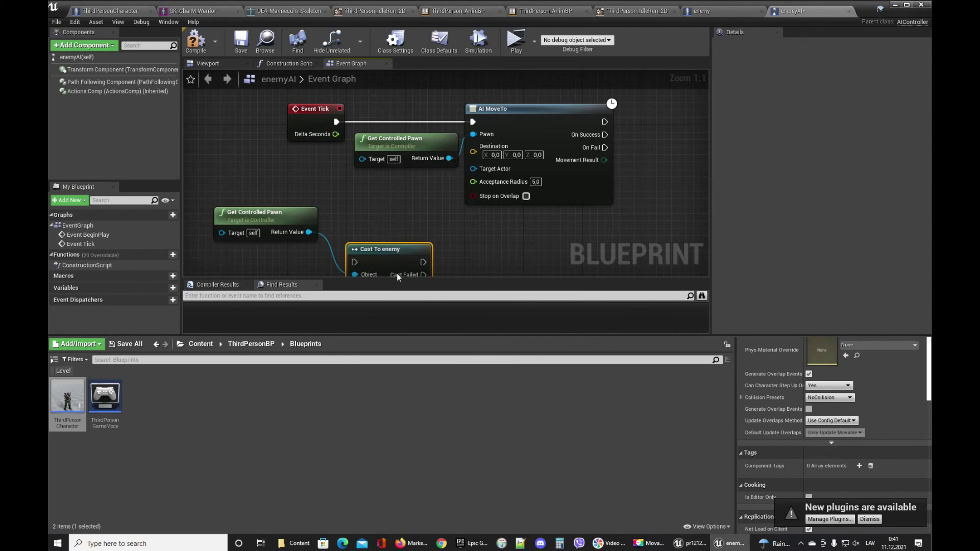
drag(398, 219, 396, 197)
right_click(377, 214)
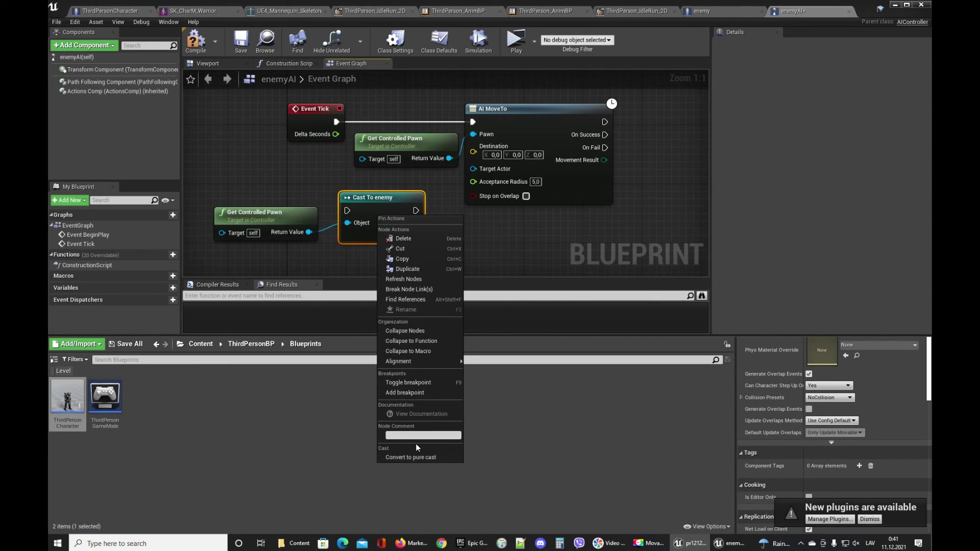
click(412, 457)
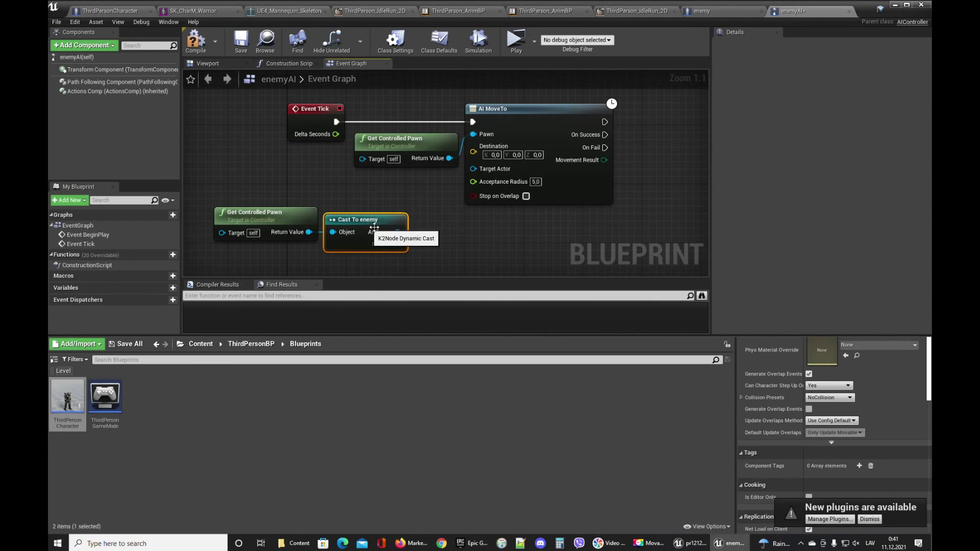
- Get Playeractor from the cast's enemy output, wire it into AI MoveTo's Target Actor, and save
drag(397, 233, 442, 246)
text(playe)
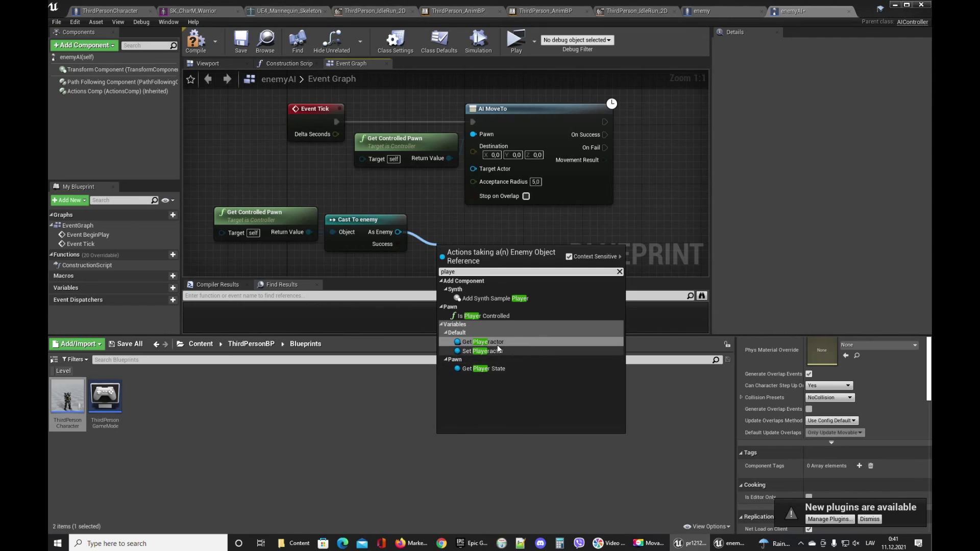
click(541, 342)
drag(472, 248, 451, 231)
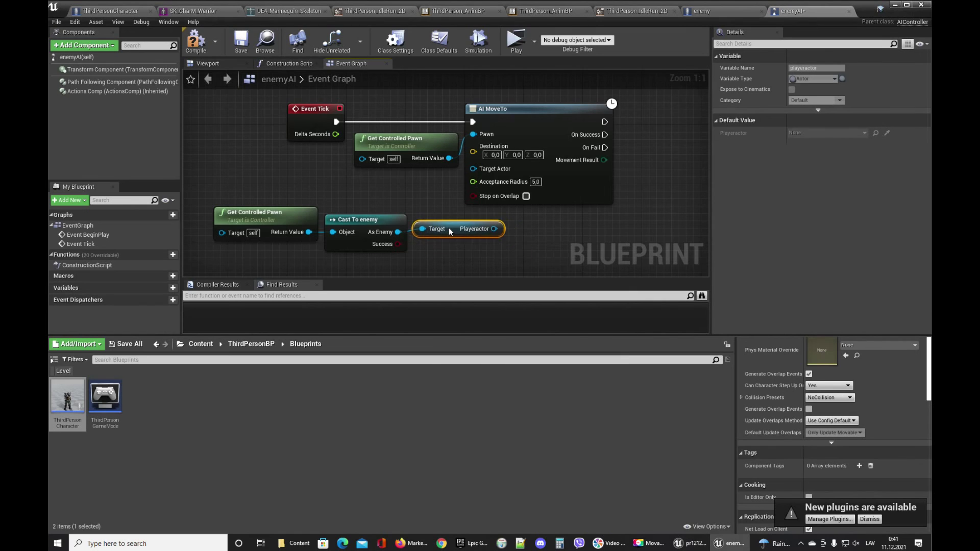
click(506, 248)
click(244, 43)
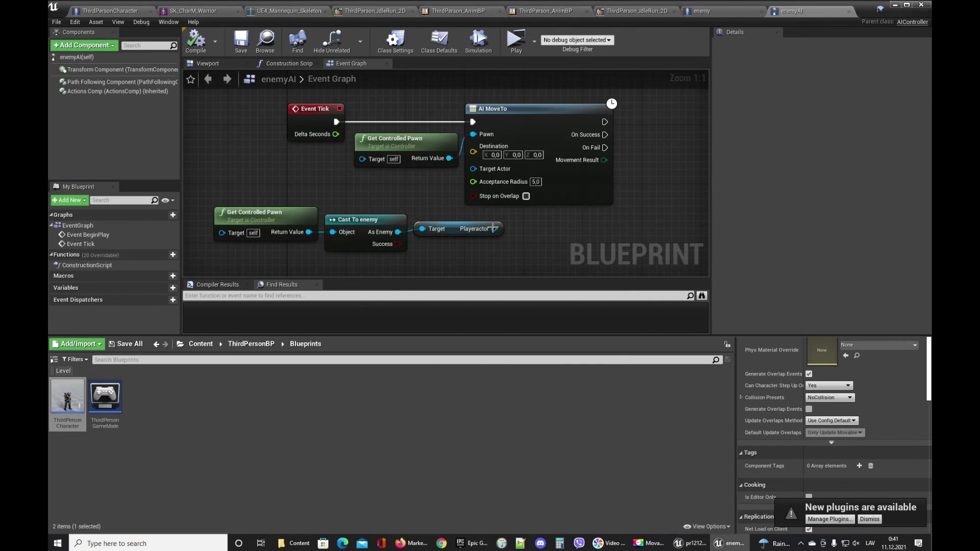
drag(495, 228, 488, 199)
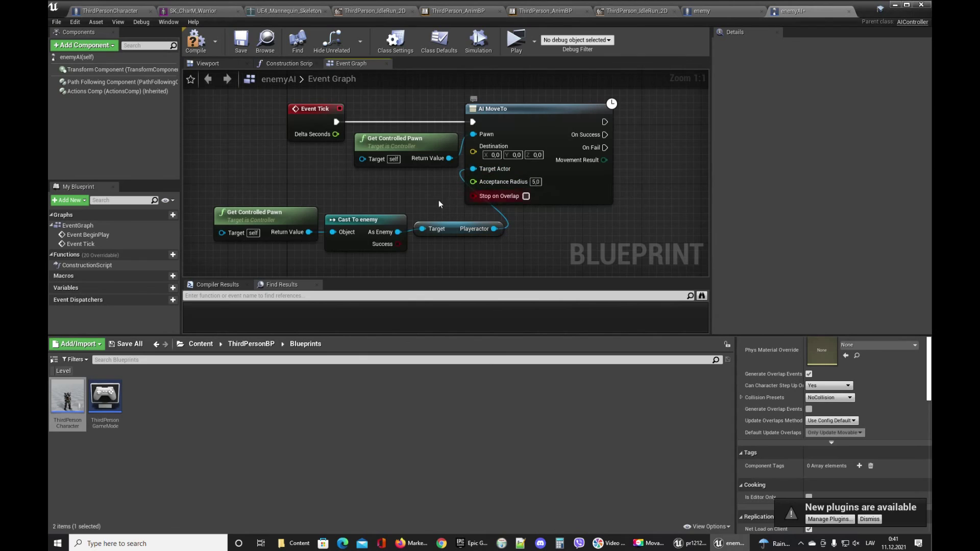
click(240, 42)
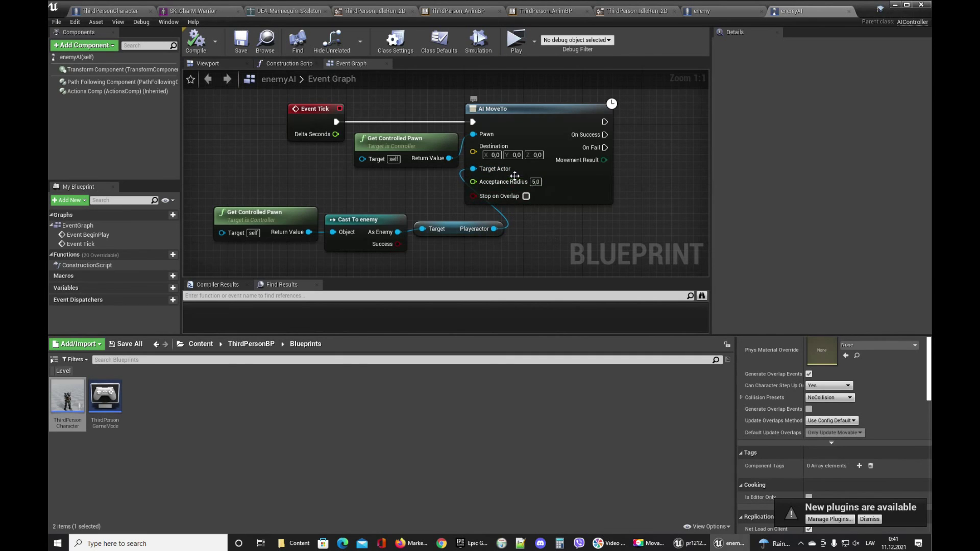
- Start a play-test and run the warrior around the floor and ledges to see the enemy follow
click(516, 41)
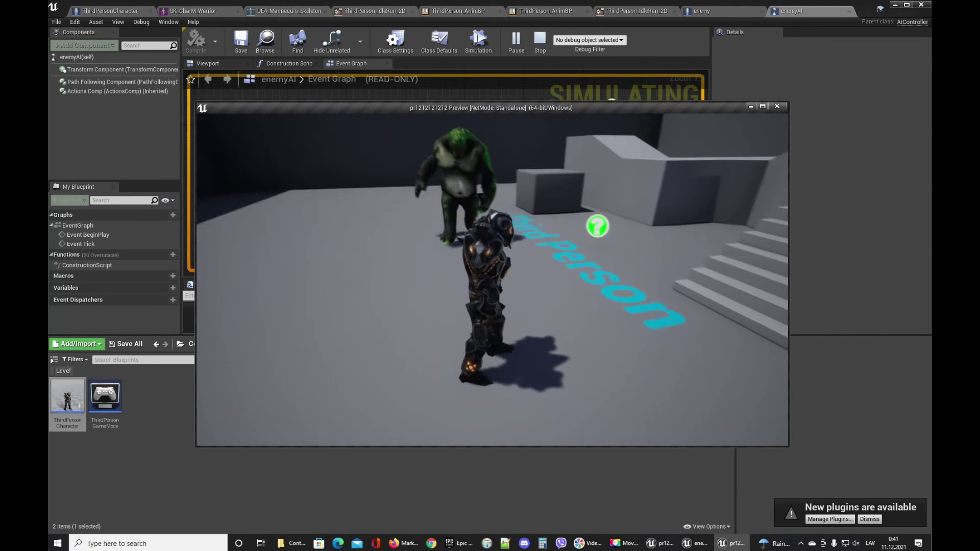
key(s)
key(a)
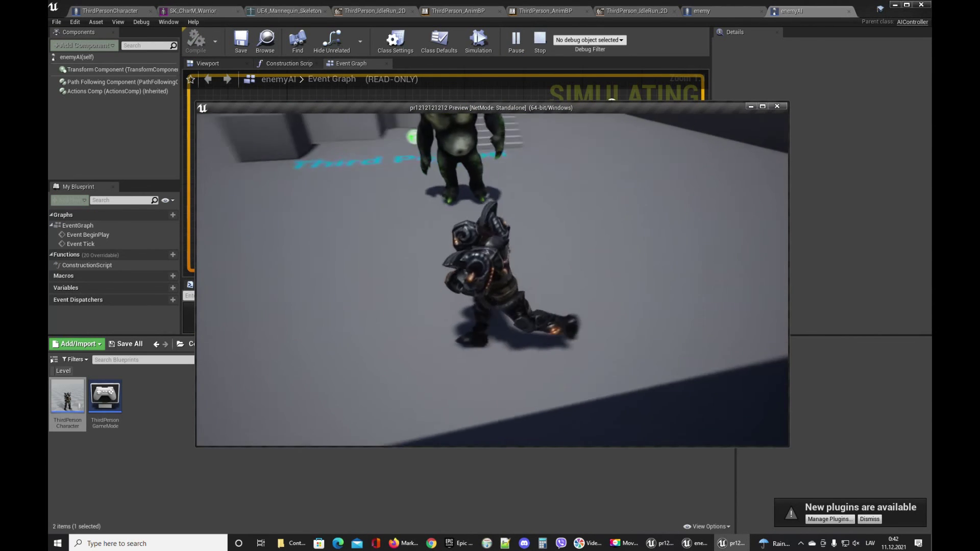
key(s)
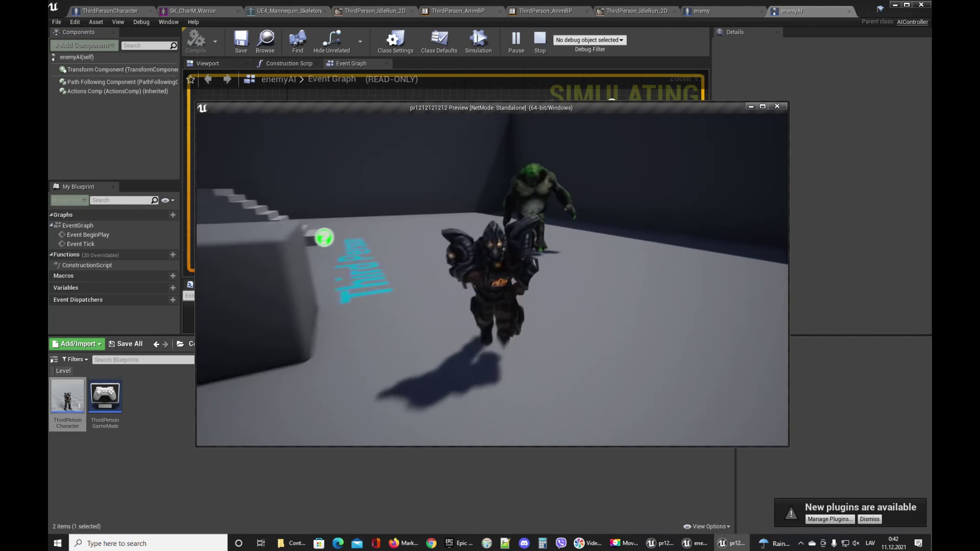
key(s)
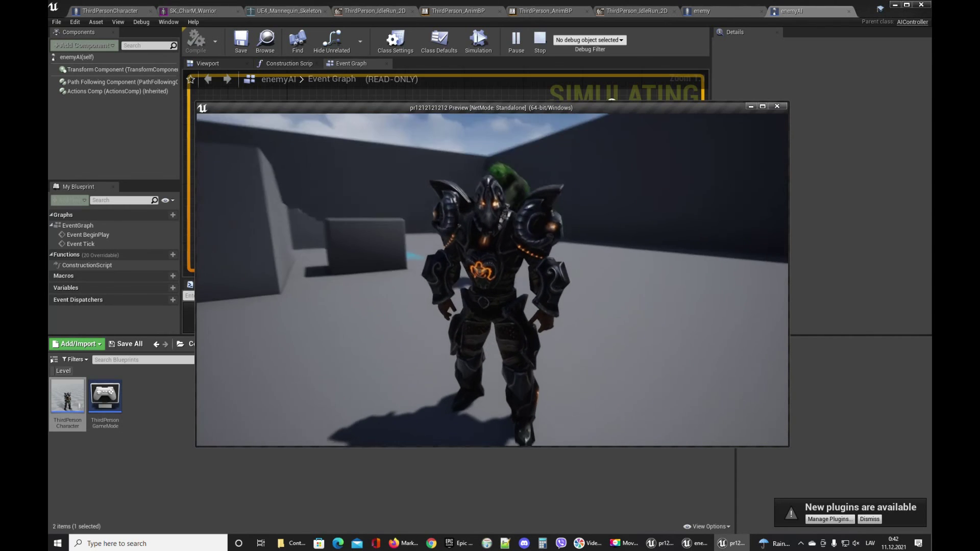
key(d)
key(d)
key(s)
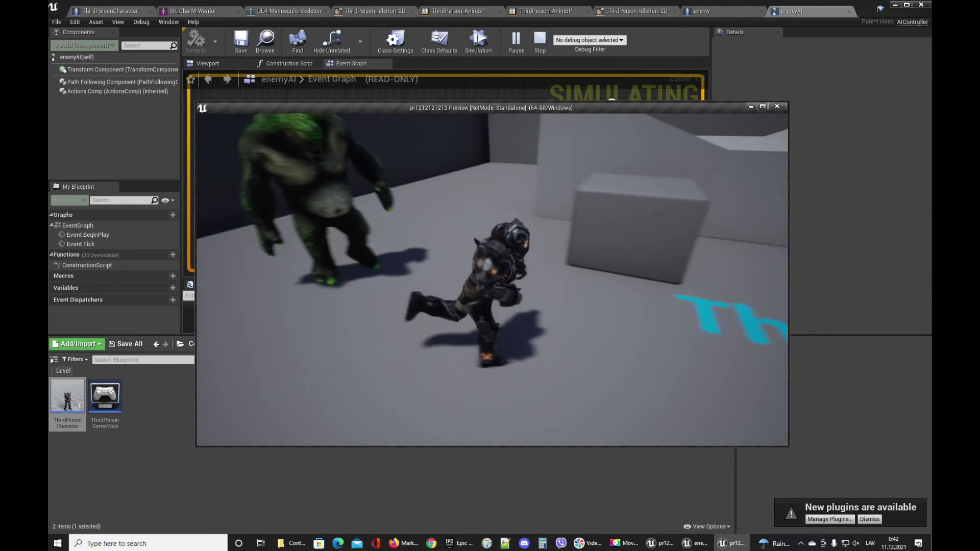
key(s)
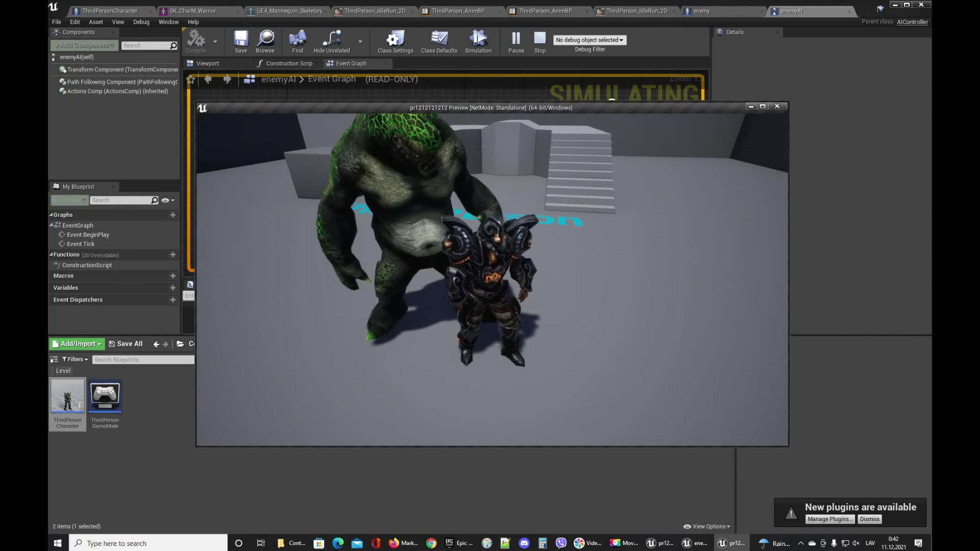
key(w)
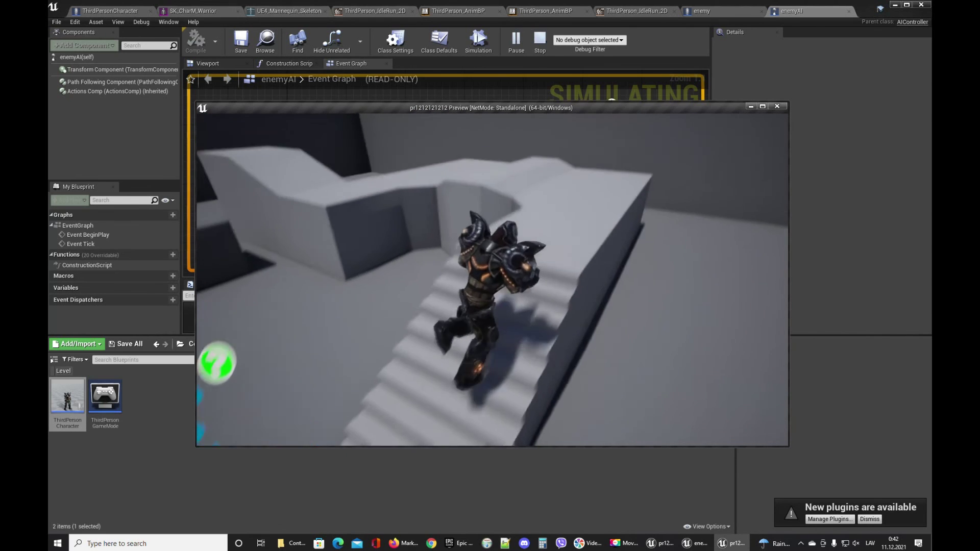
key(s)
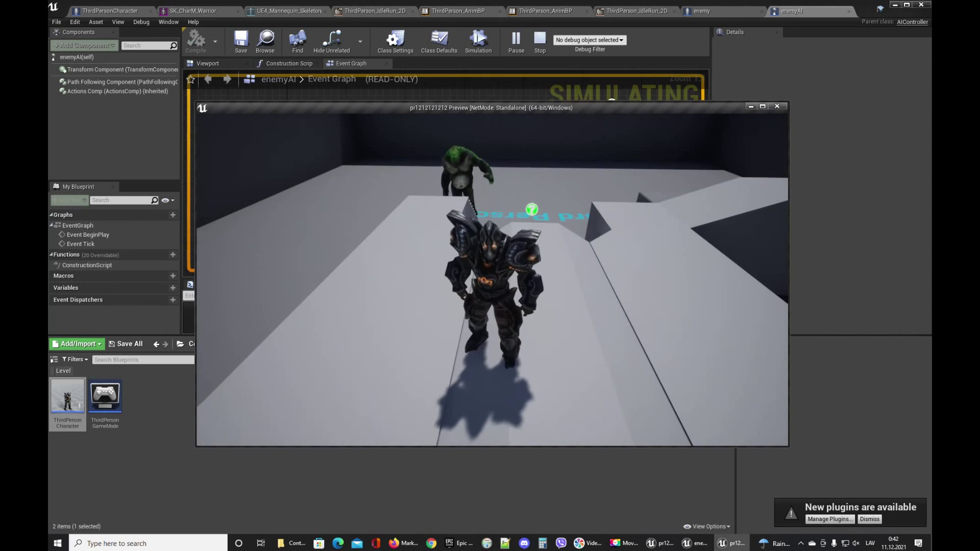
key(d)
key(s)
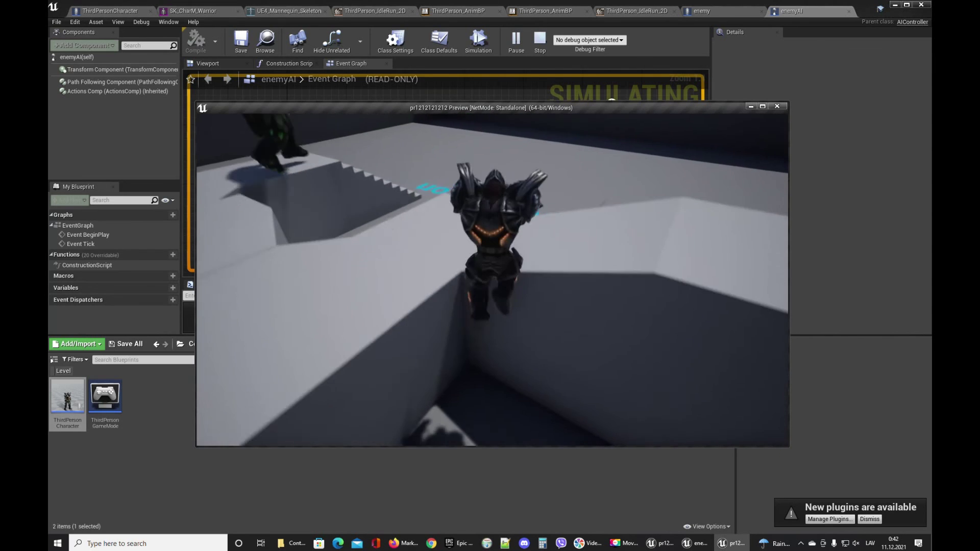
key(w)
key(space)
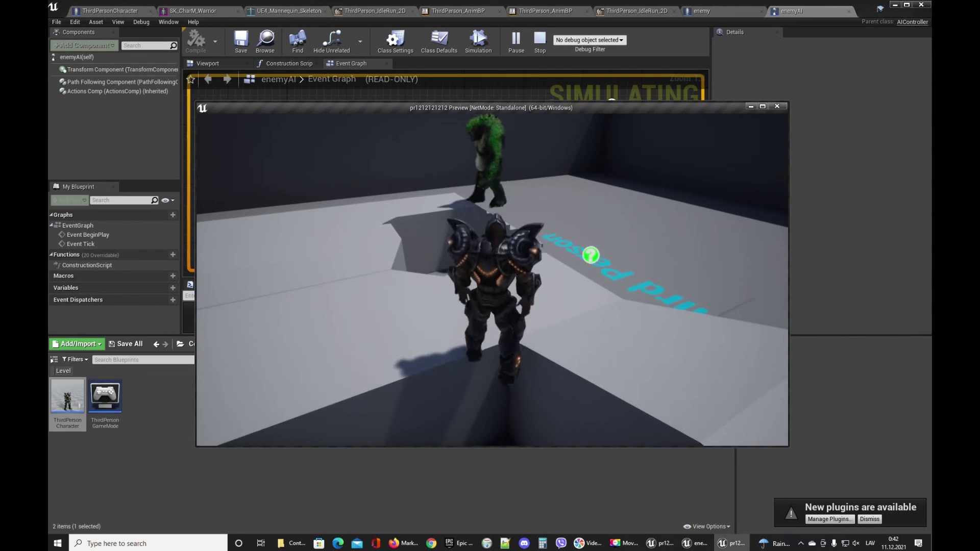
key(d)
key(s)
key(space)
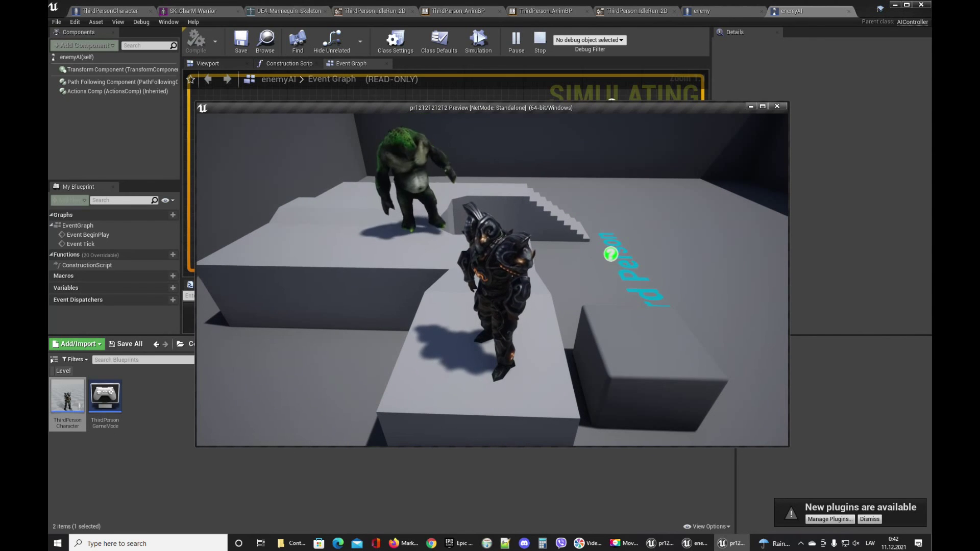
key(s)
key(d)
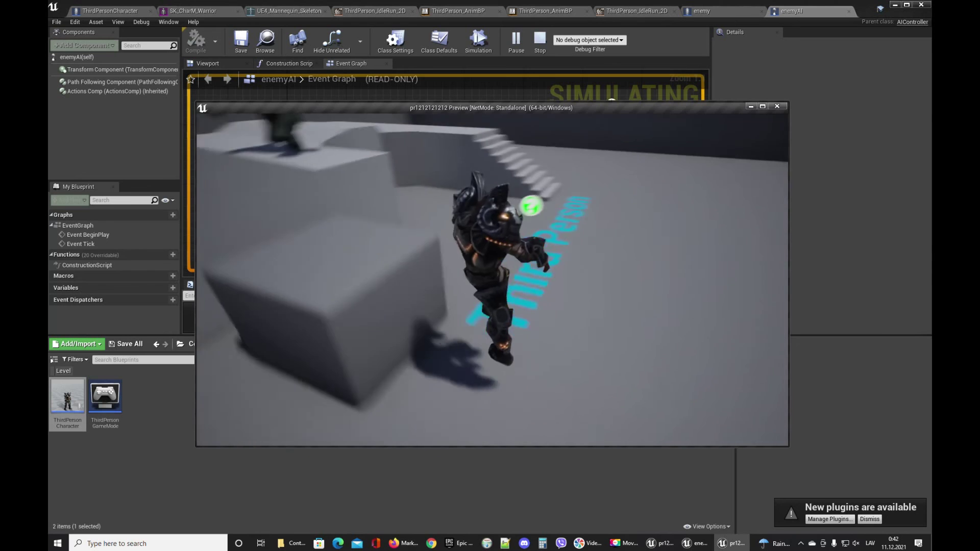
key(w)
key(d)
key(s)
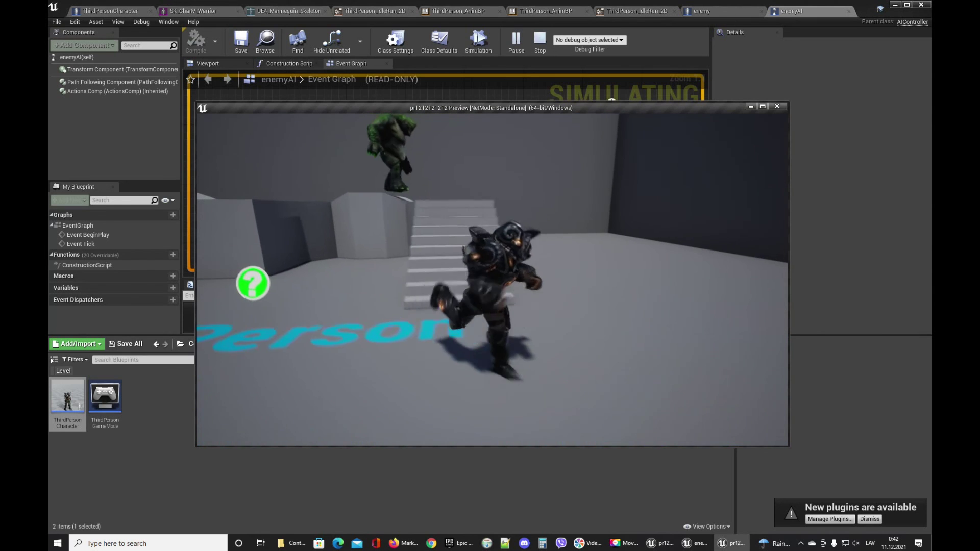
key(a)
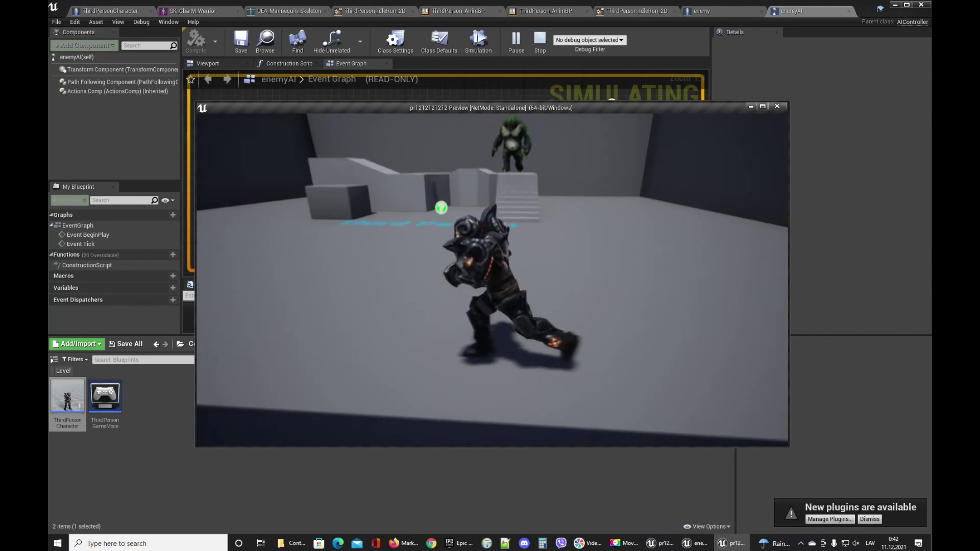
key(w)
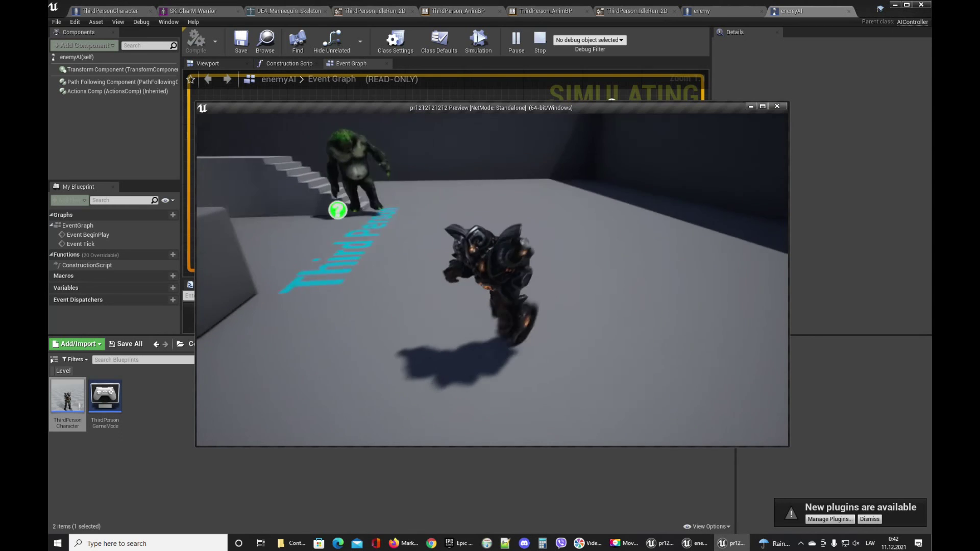
key(s)
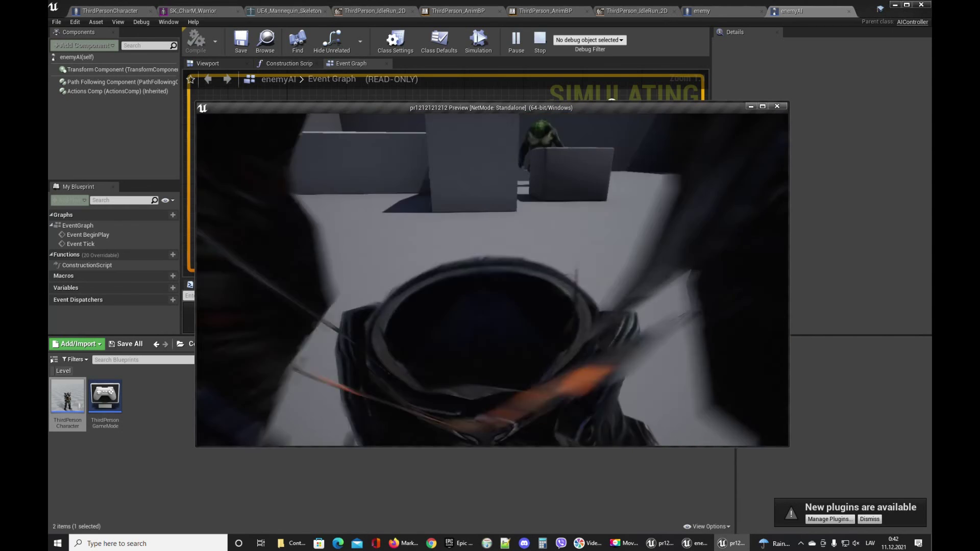
key(w)
key(d)
key(a)
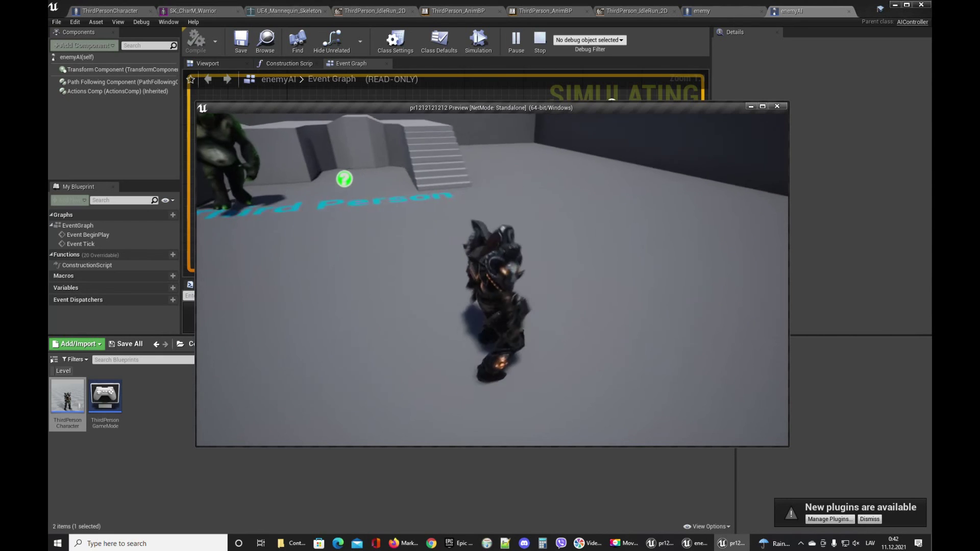
- Climb the stairs, cross the upper platform, and jump onto the box and back down past the enemy
key(w)
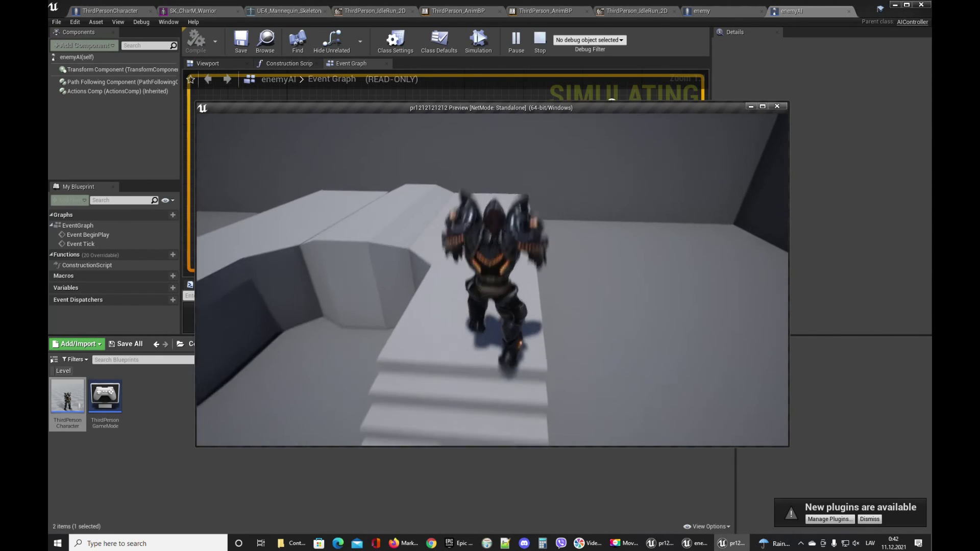
key(w)
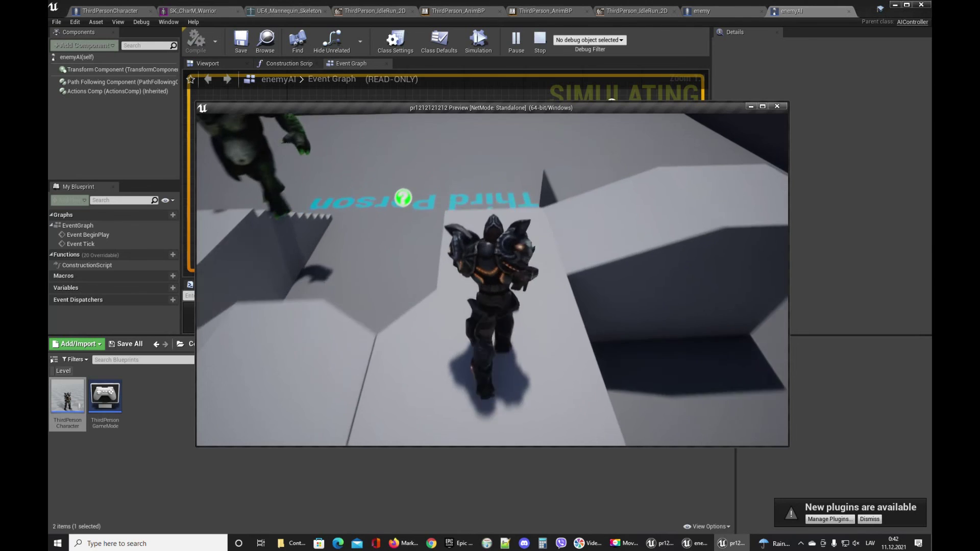
key(w)
key(w)
key(w)
key(w)
key(w)
key(w)
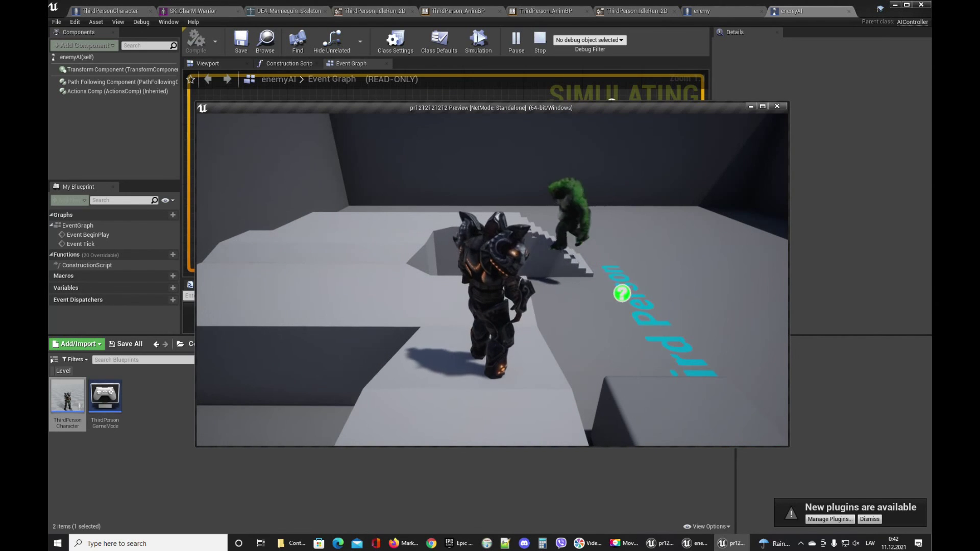
key(w)
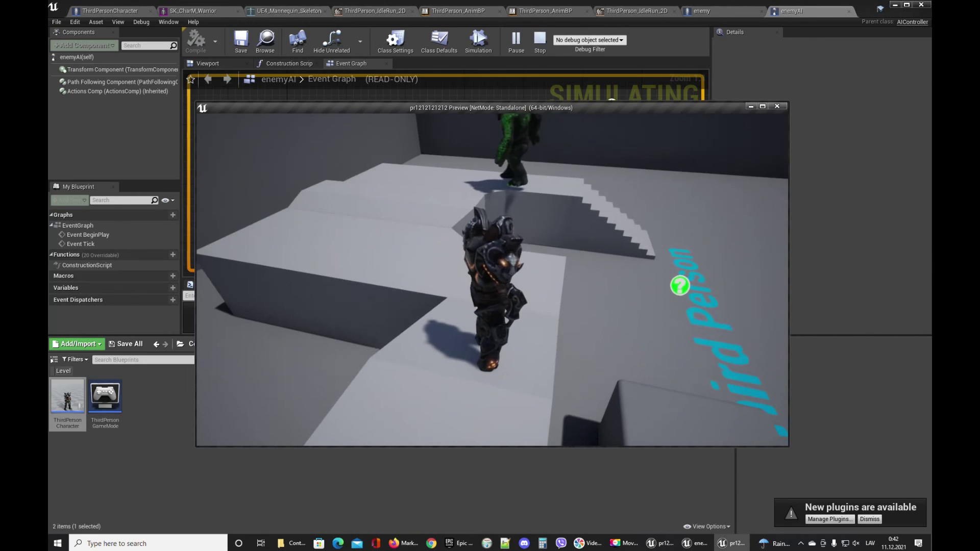
key(w)
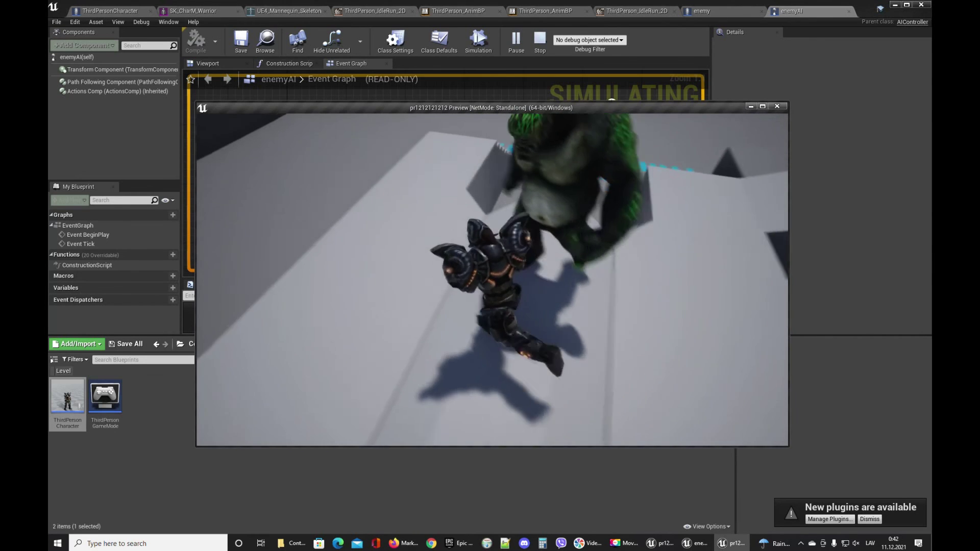
key(w)
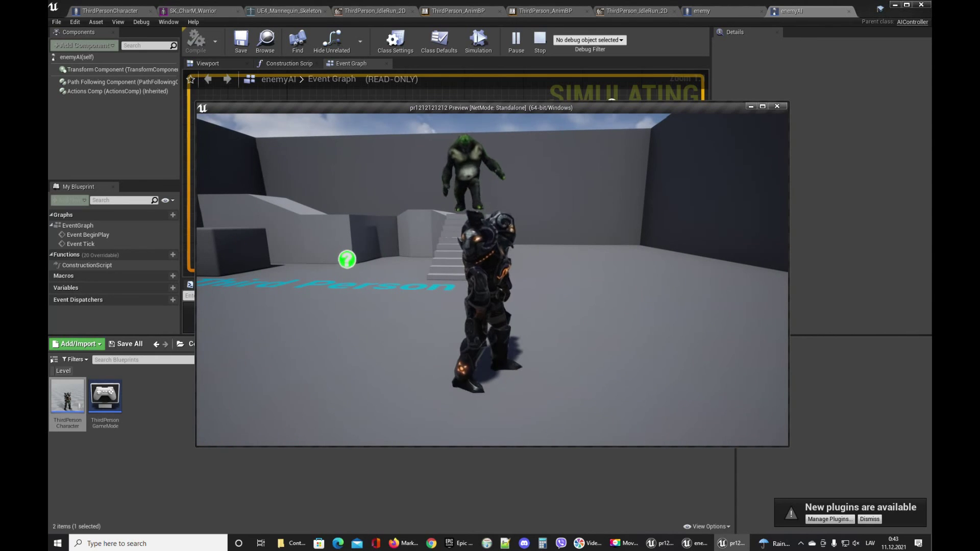
key(w)
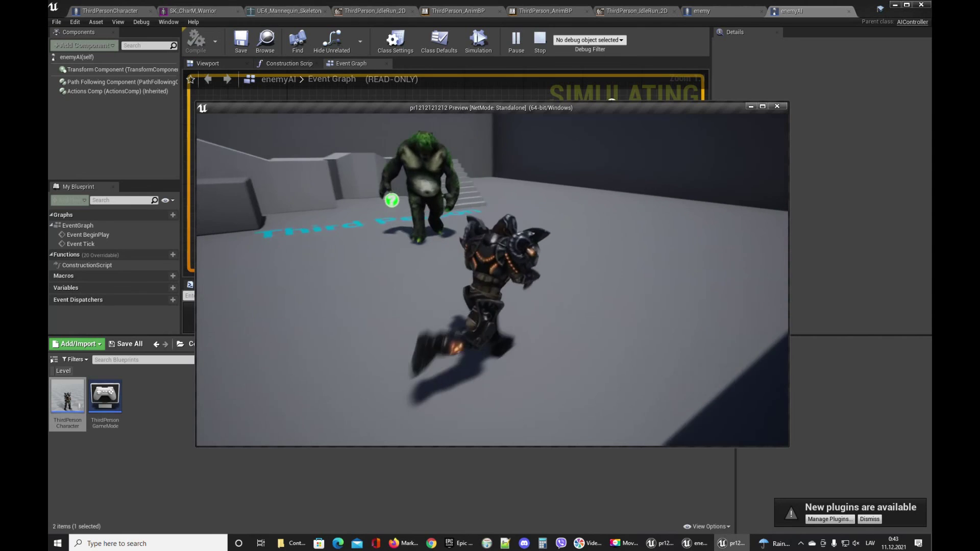
key(w)
key(w)
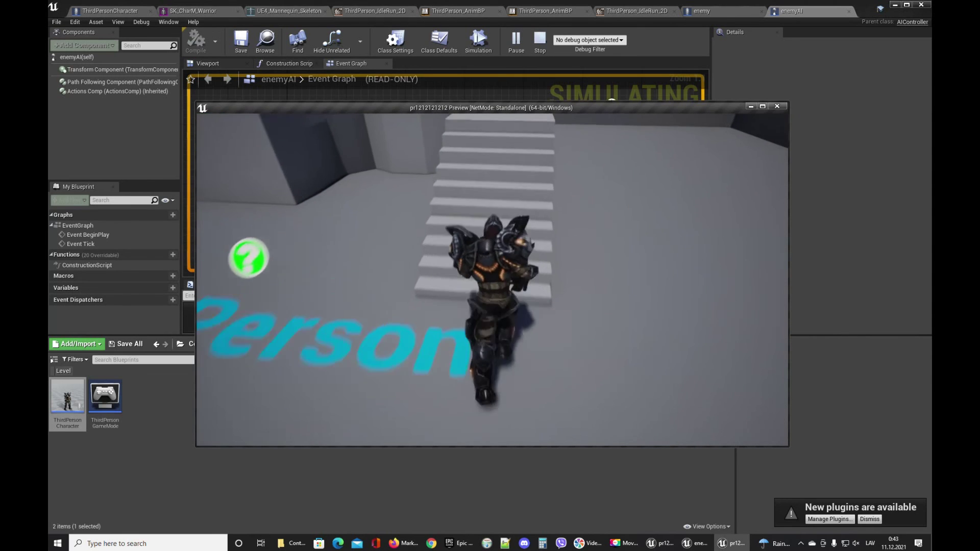
key(w)
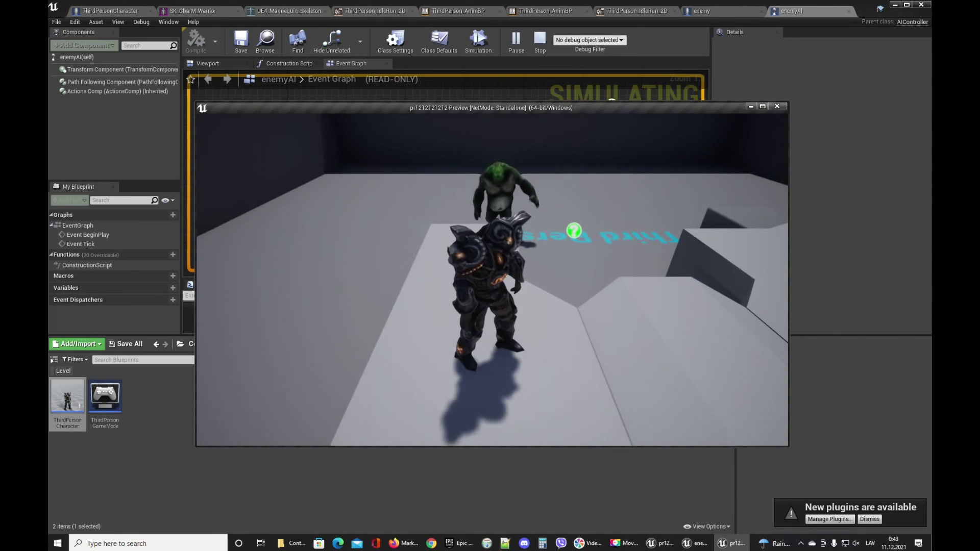
key(w)
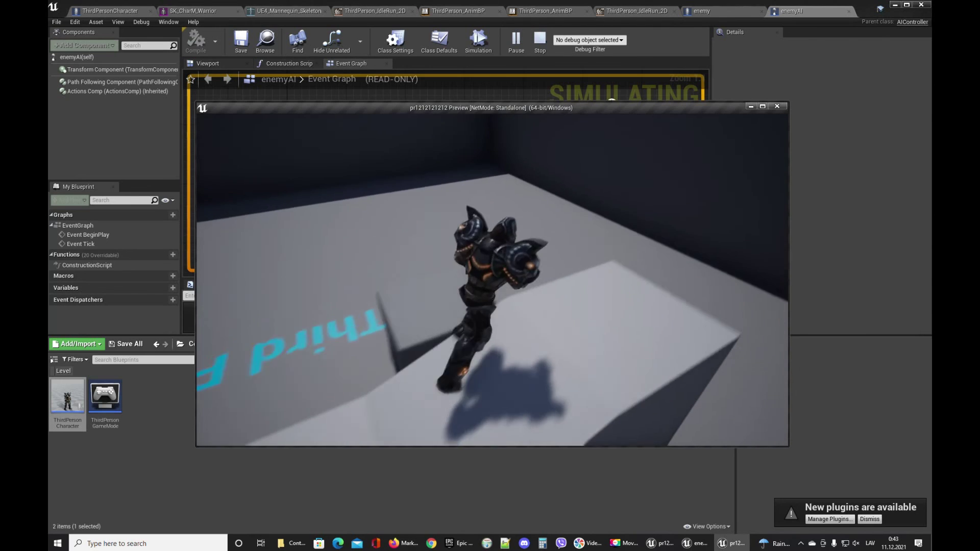
key(w)
key(space)
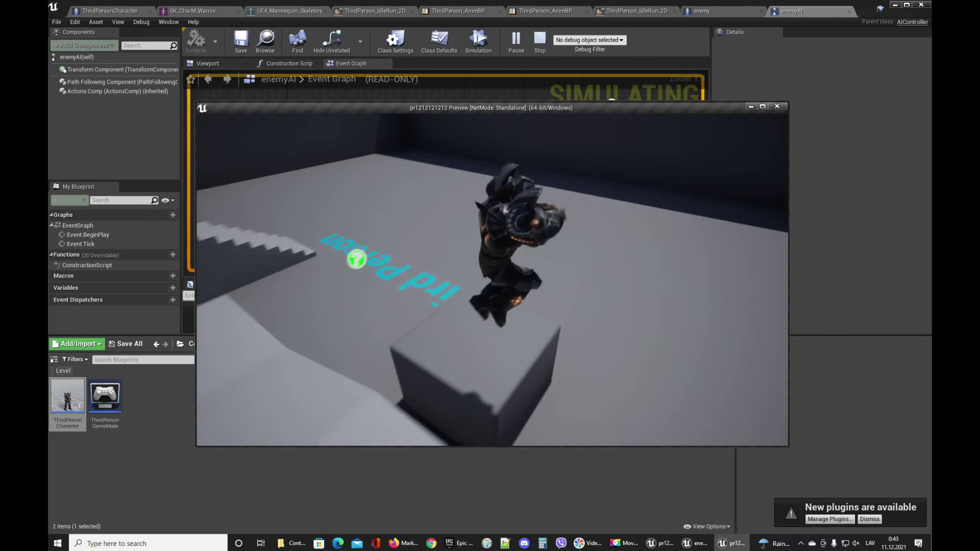
key(w)
key(space)
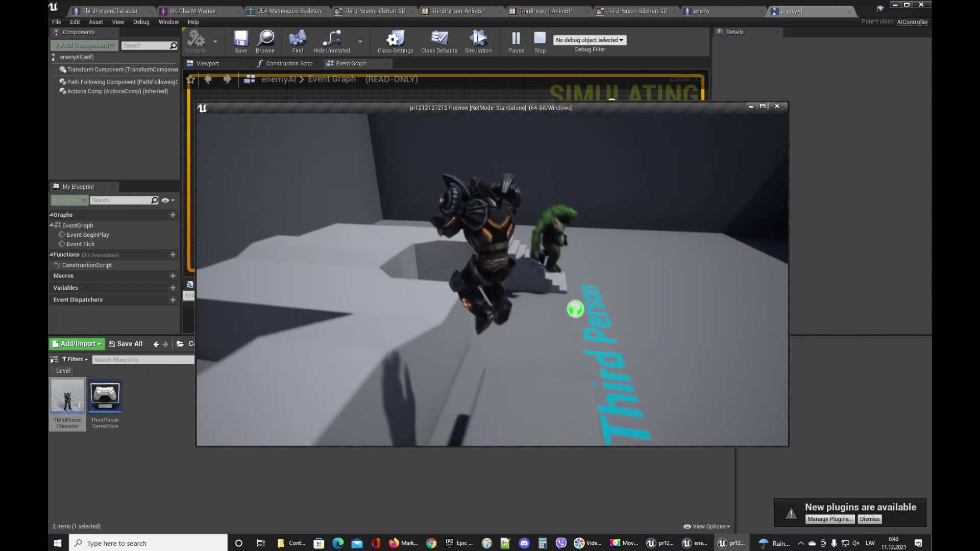
key(d)
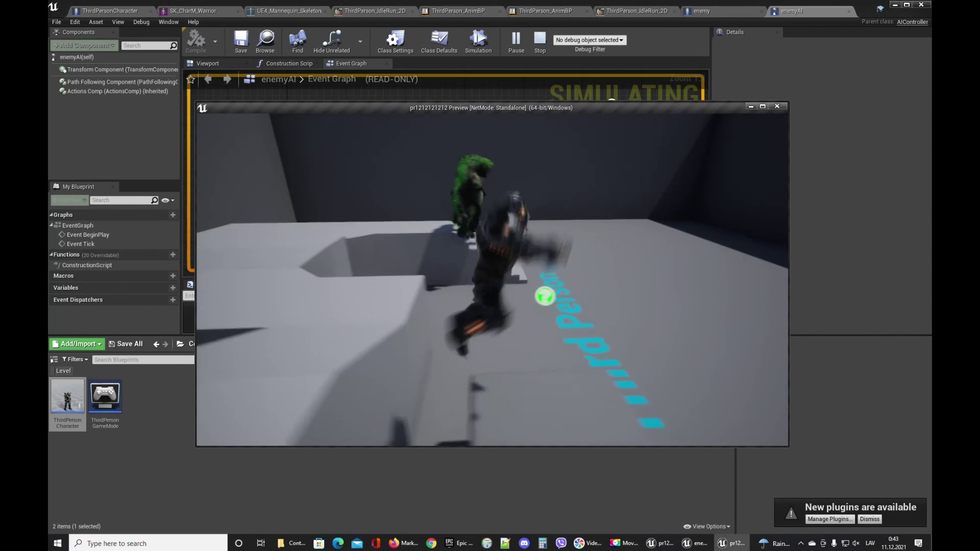
key(s)
key(space)
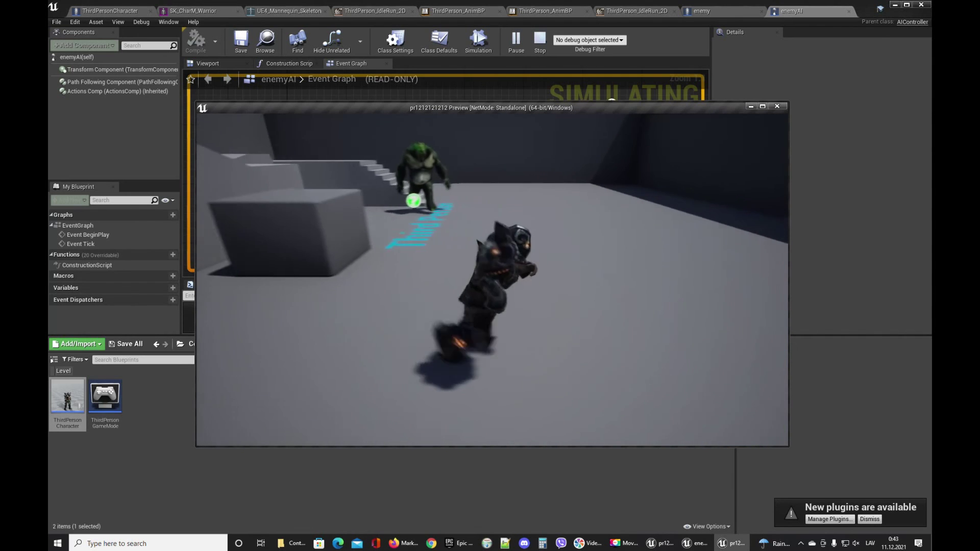
- Keep running while the green monster closes in, then press Esc to end the play-test
key(d)
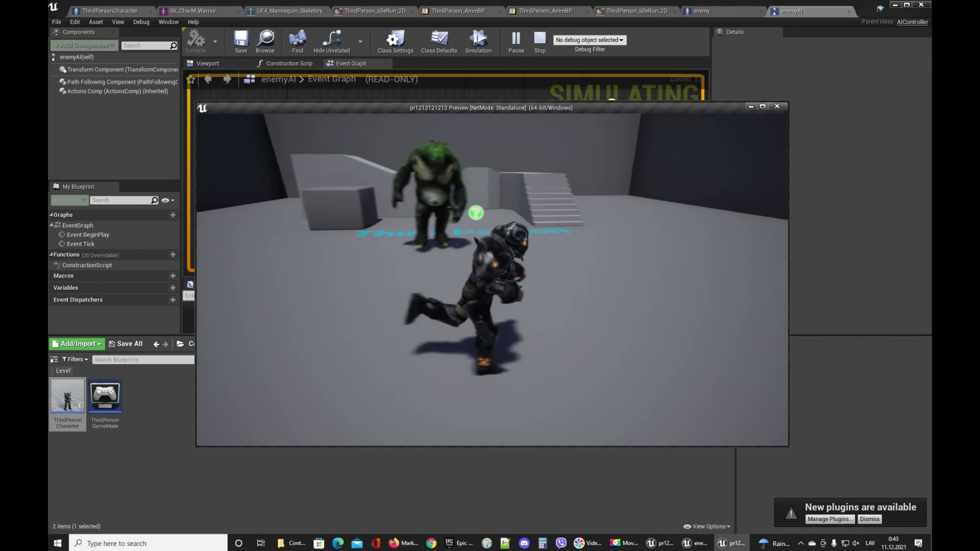
key(d)
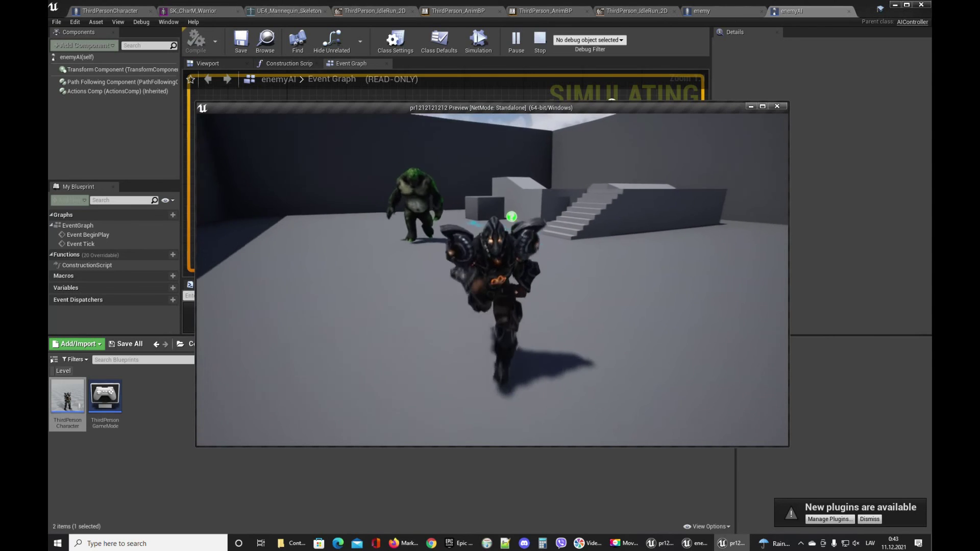
key(s)
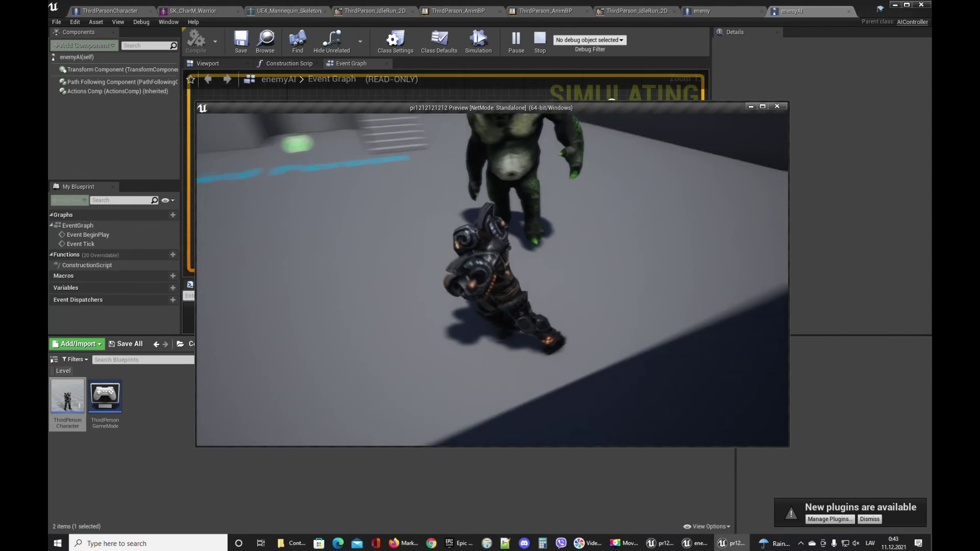
key(s)
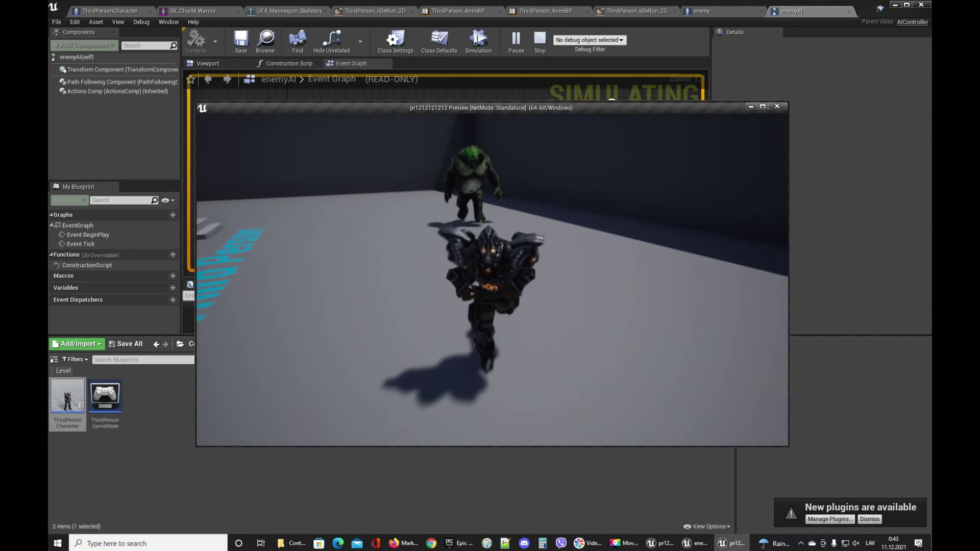
key(s)
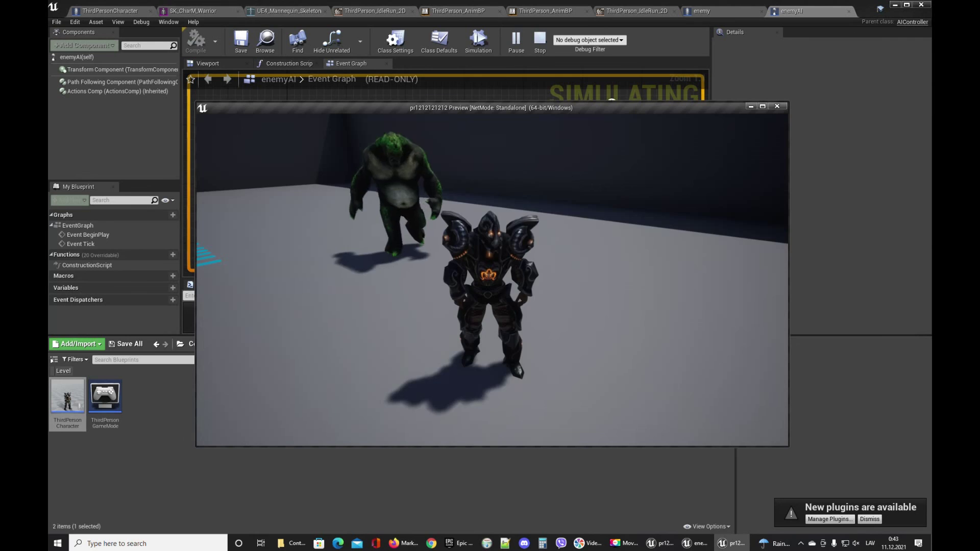
key(w)
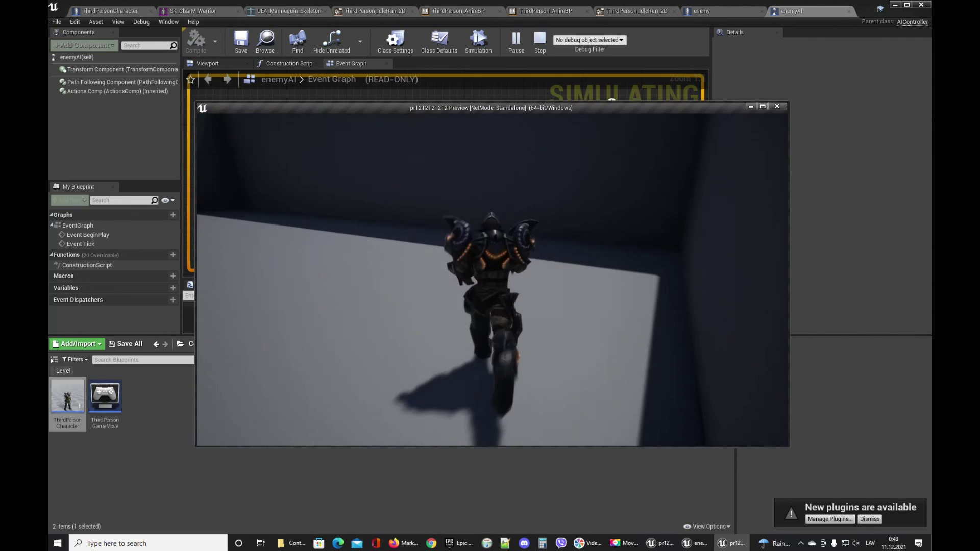
key(s)
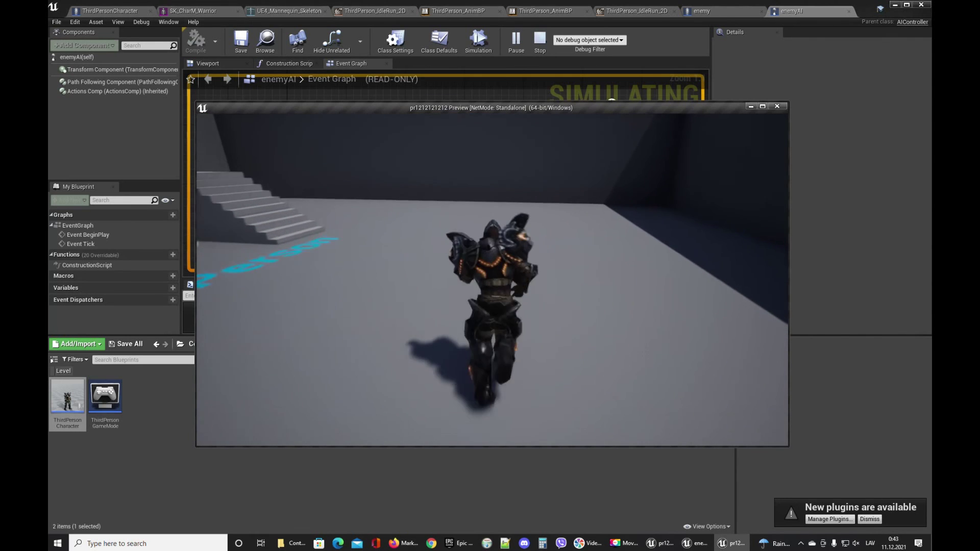
key(s)
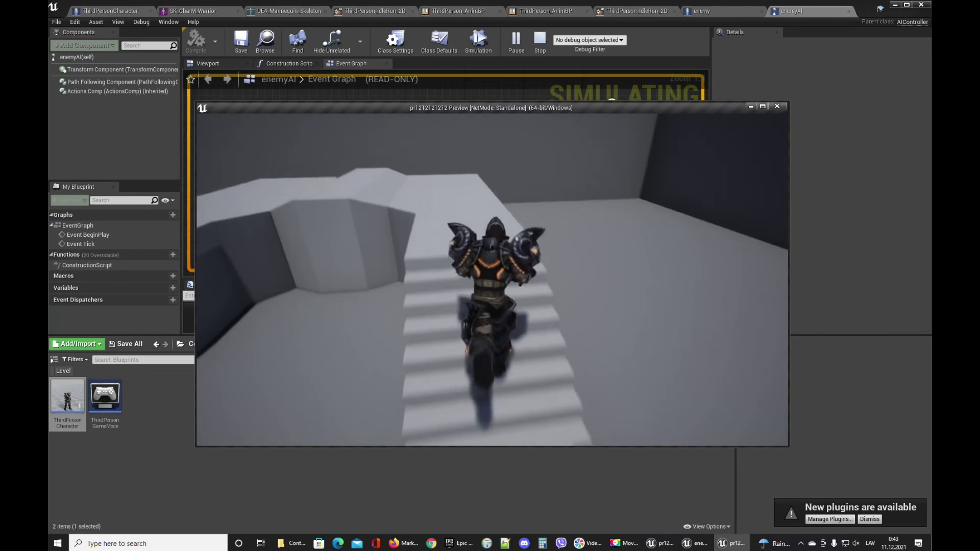
key(w)
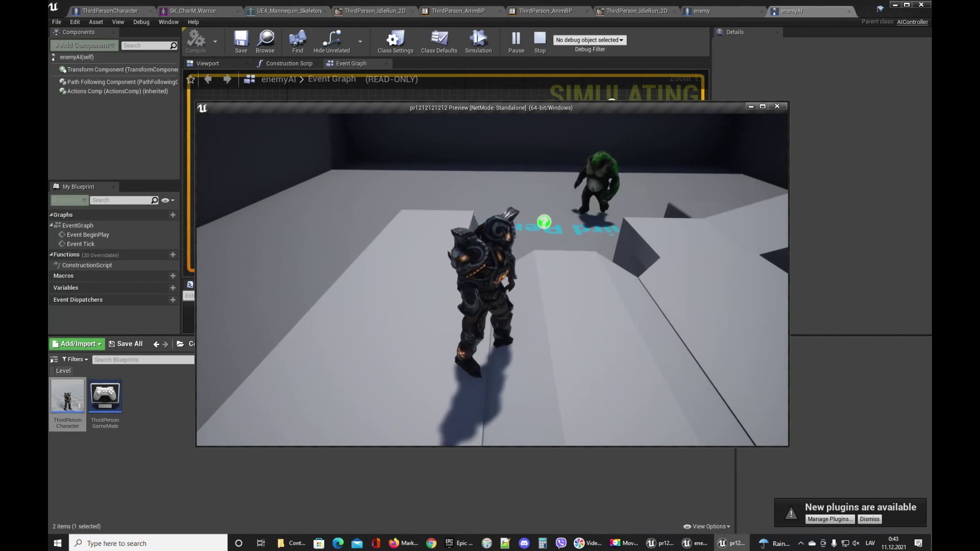
key(s)
key(w)
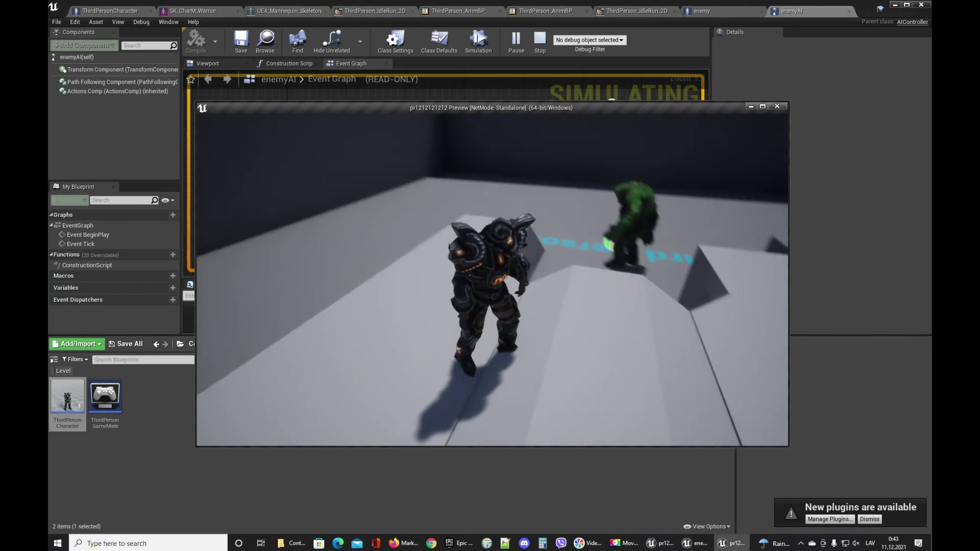
key(s)
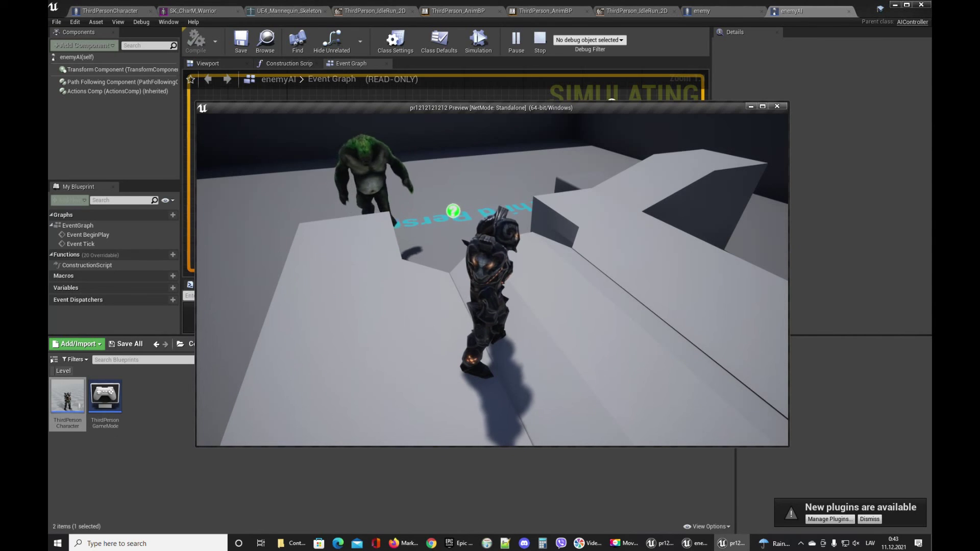
key(w)
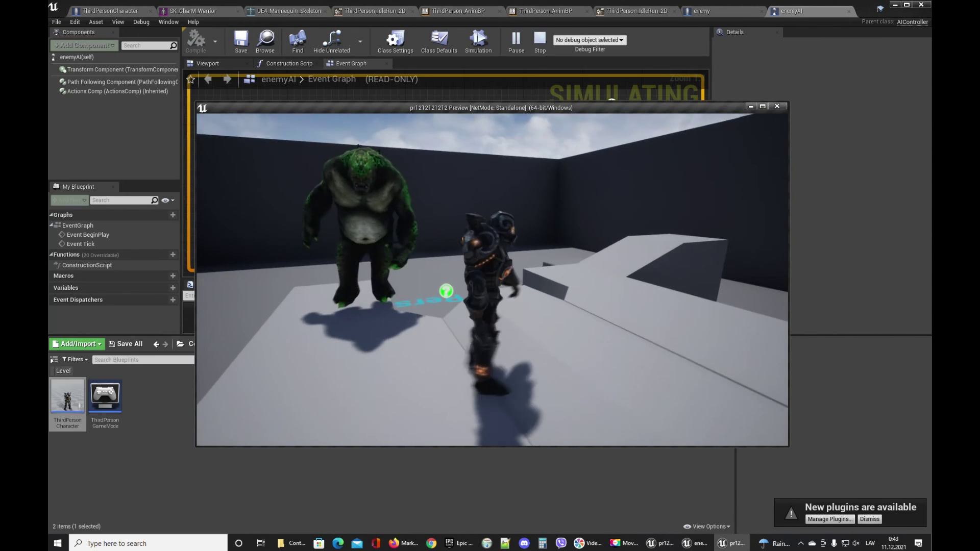
key(s)
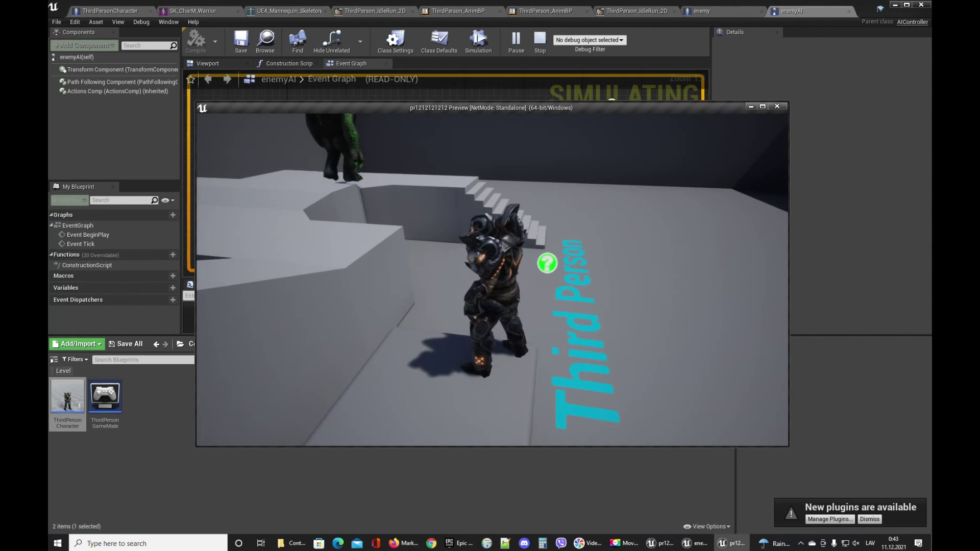
key(s)
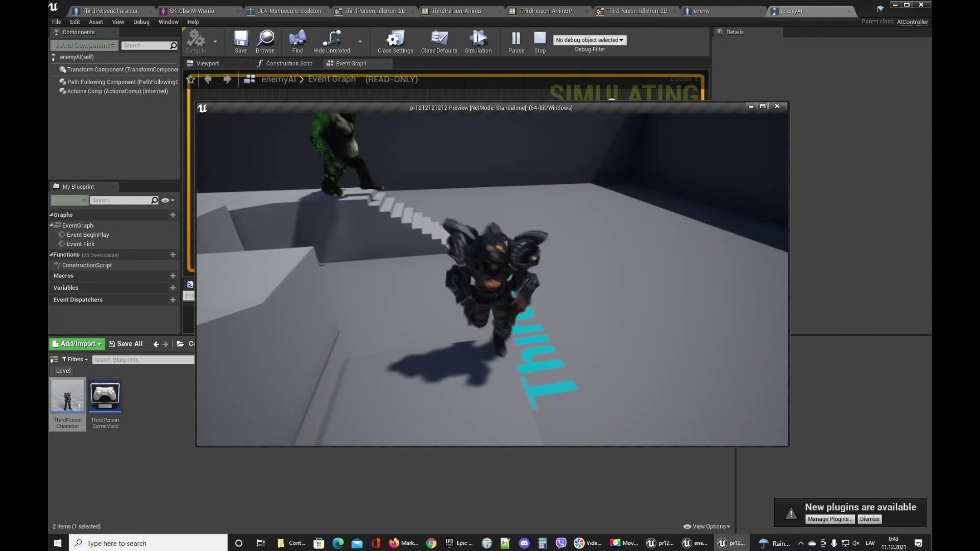
key(d)
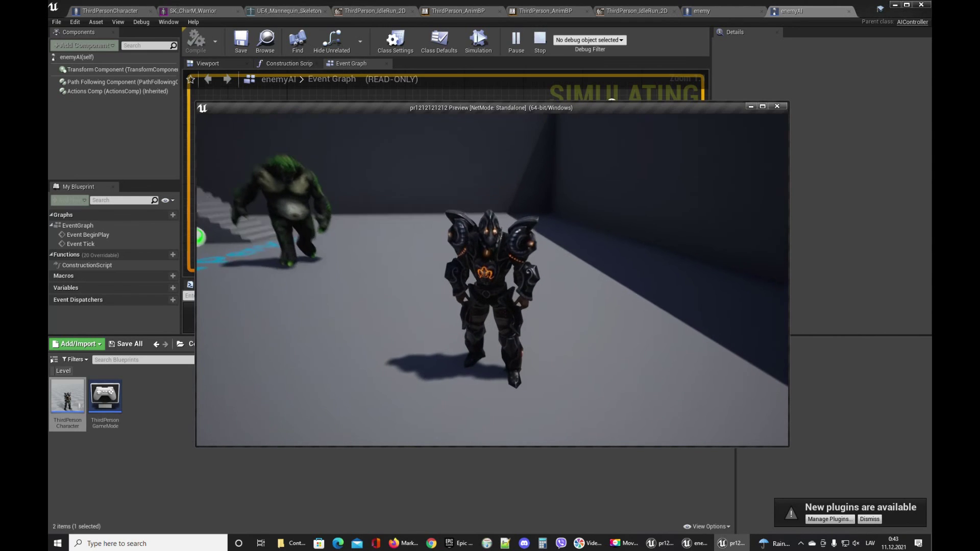
key(s)
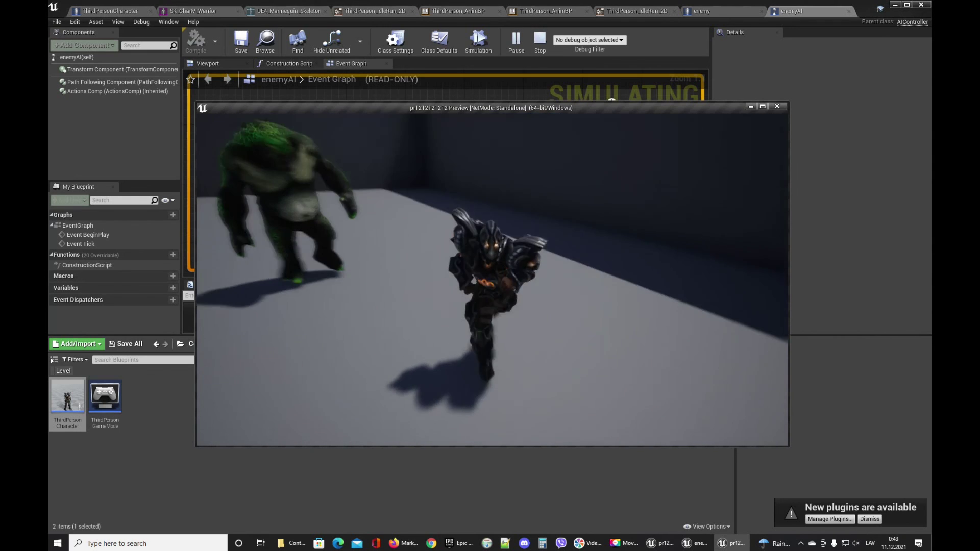
key(s)
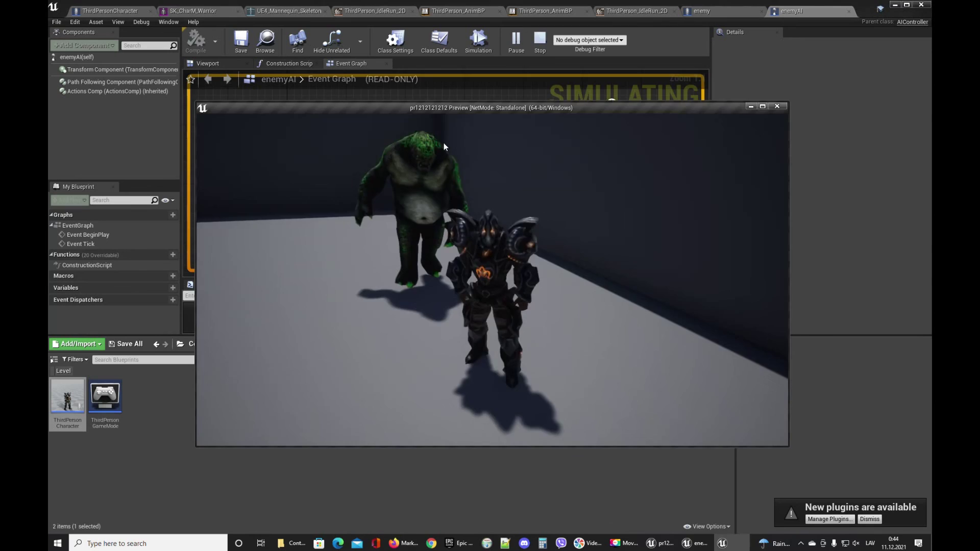
key(Escape)
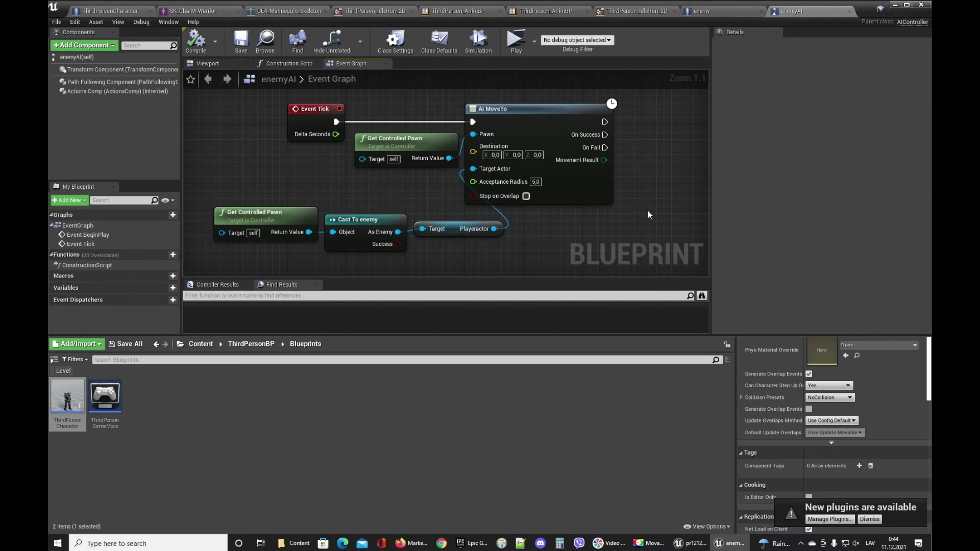
click(662, 546)
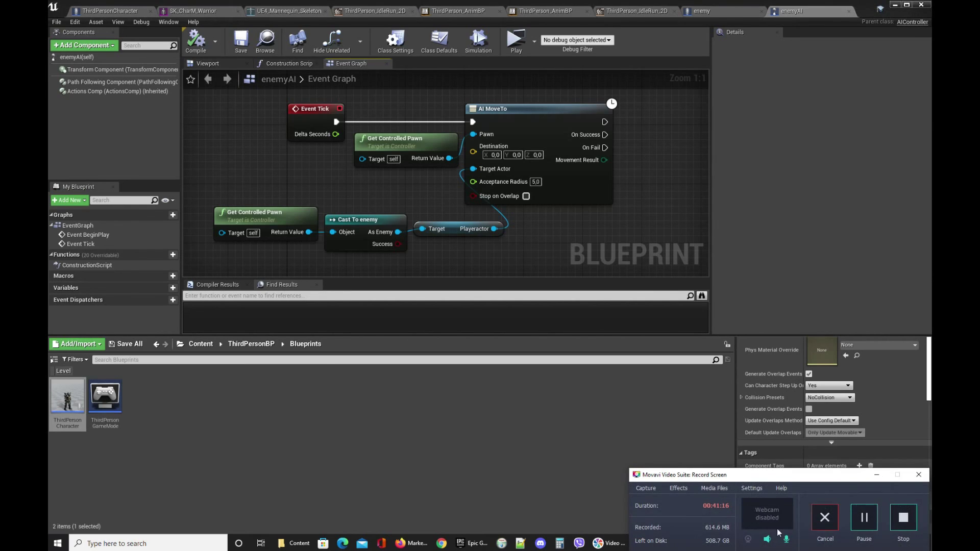